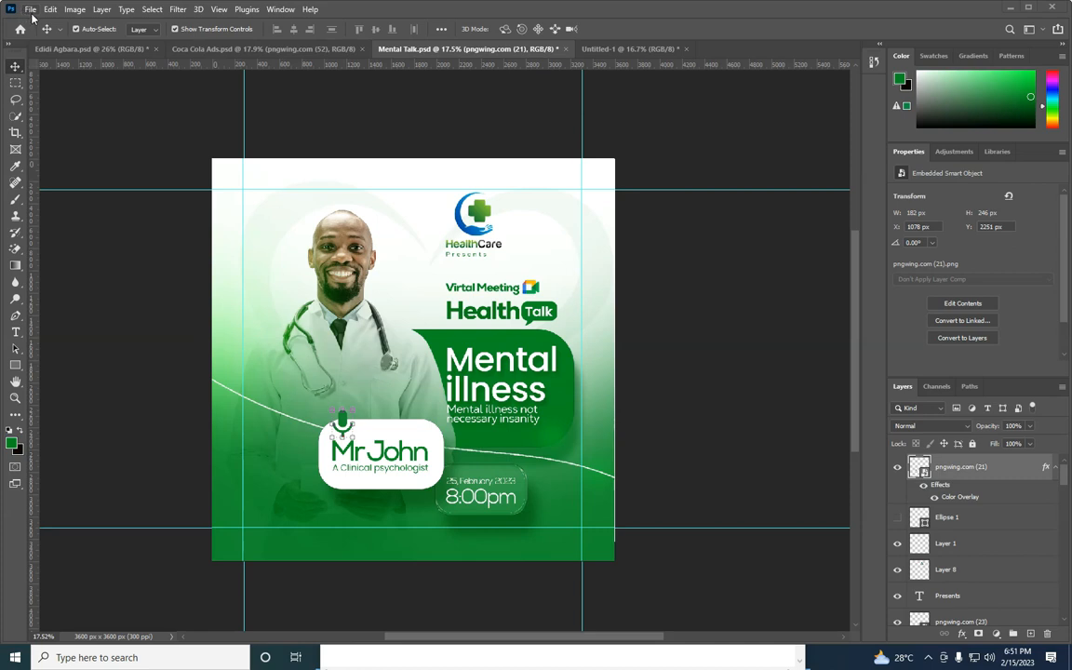
Create a new 12 x 12 inch RGB document at 300 pixels/inch with a white background
click(39, 26)
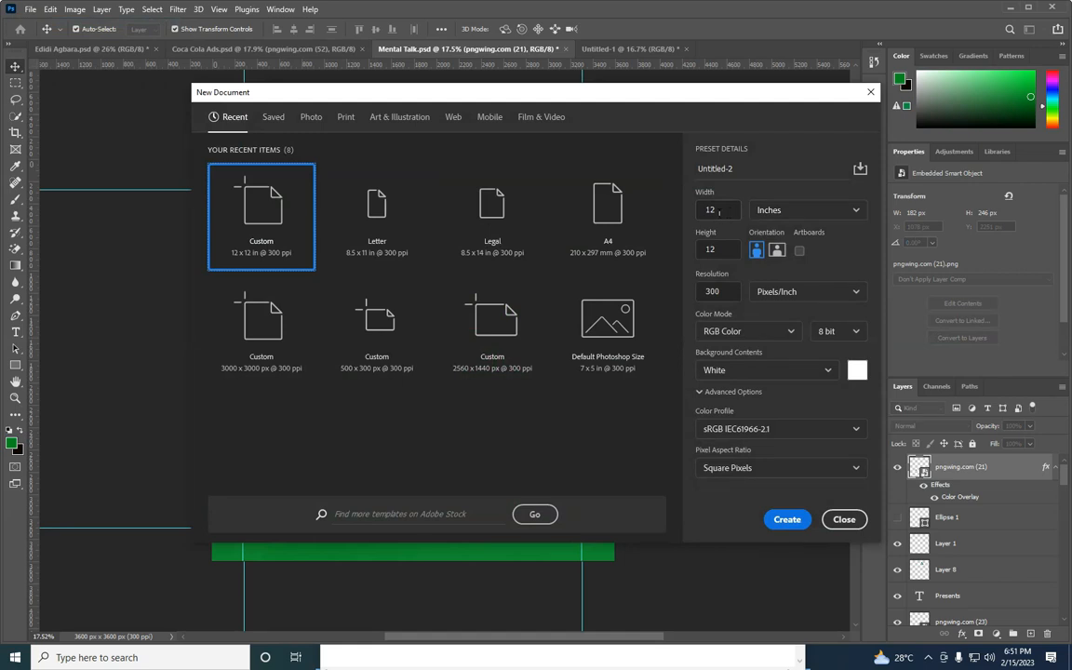
click(784, 519)
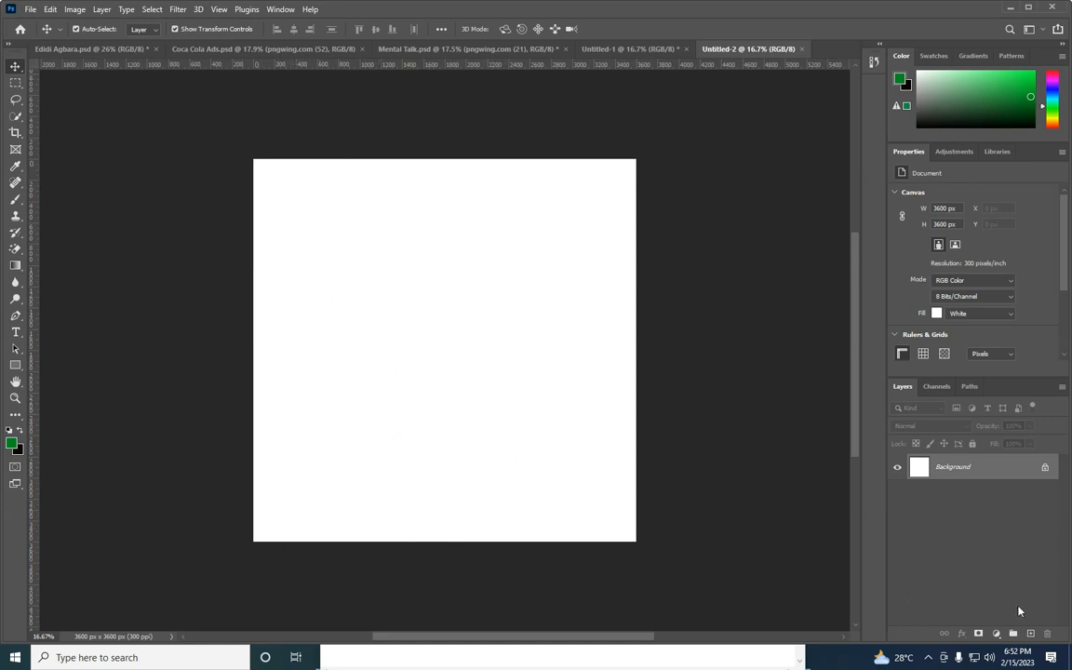
Set up a new guide layout with 1 column and 1 row
click(220, 10)
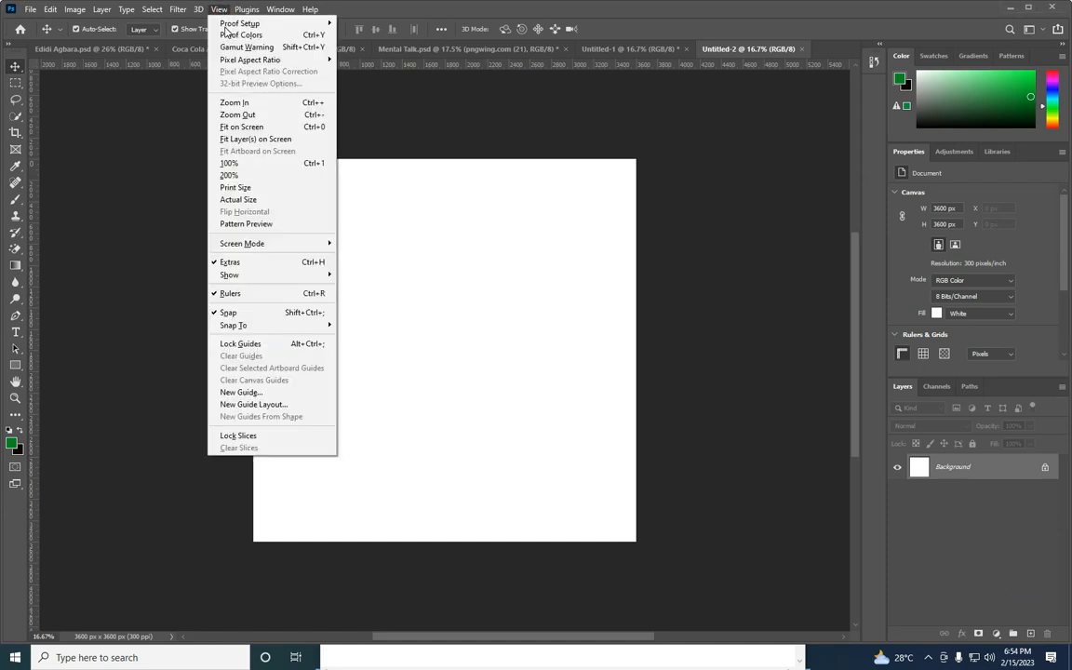
click(291, 406)
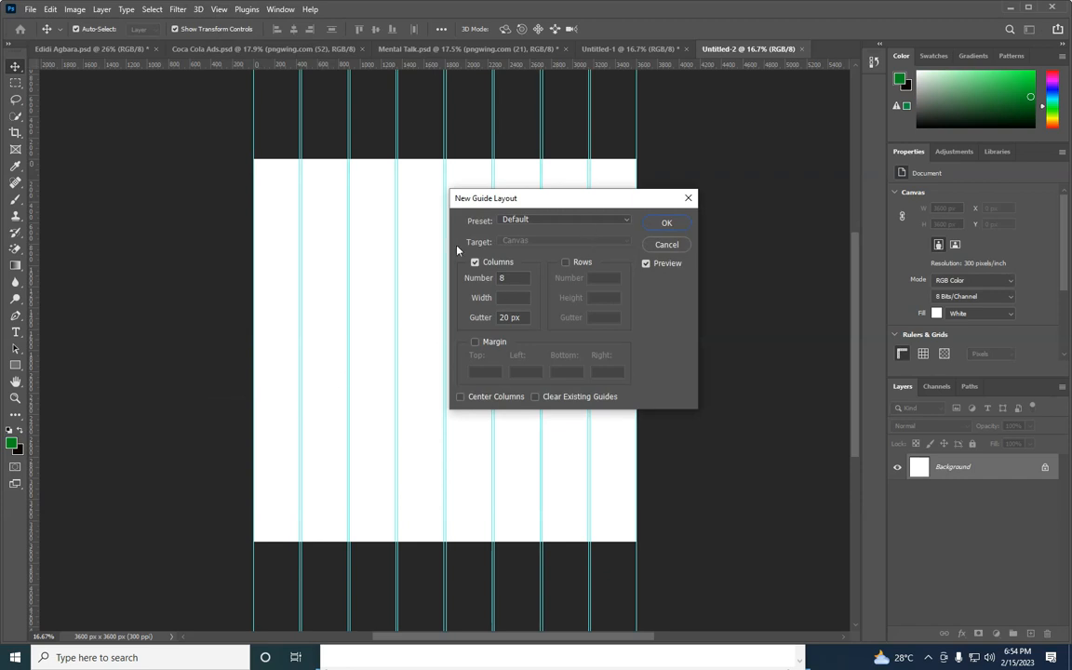
double_click(522, 279)
text(1)
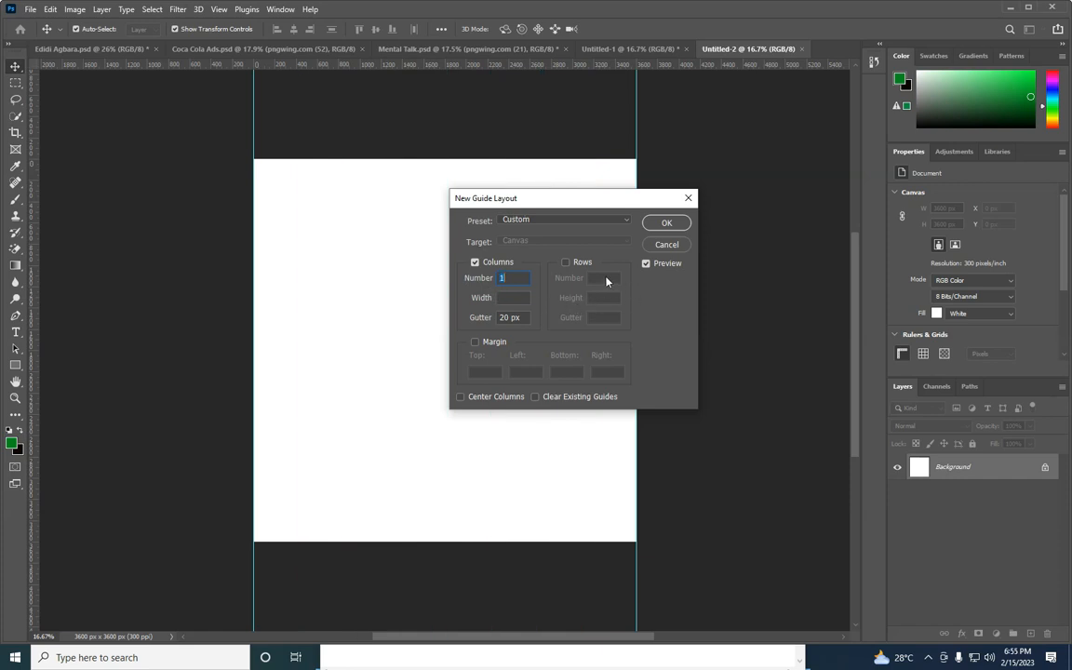
click(566, 263)
drag(596, 279, 566, 260)
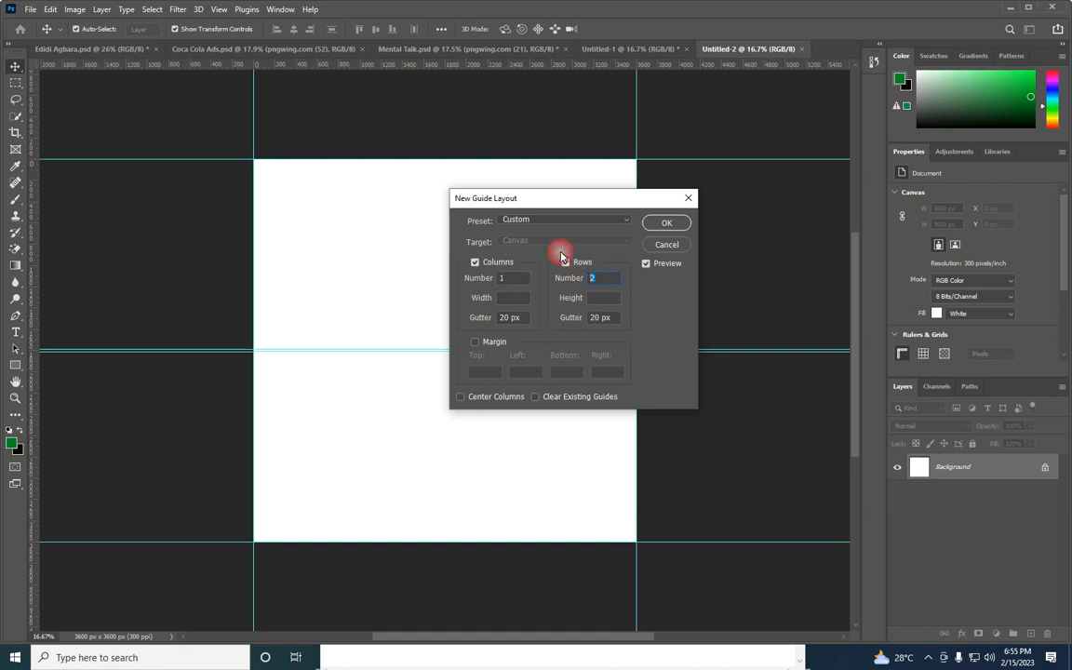
text(1)
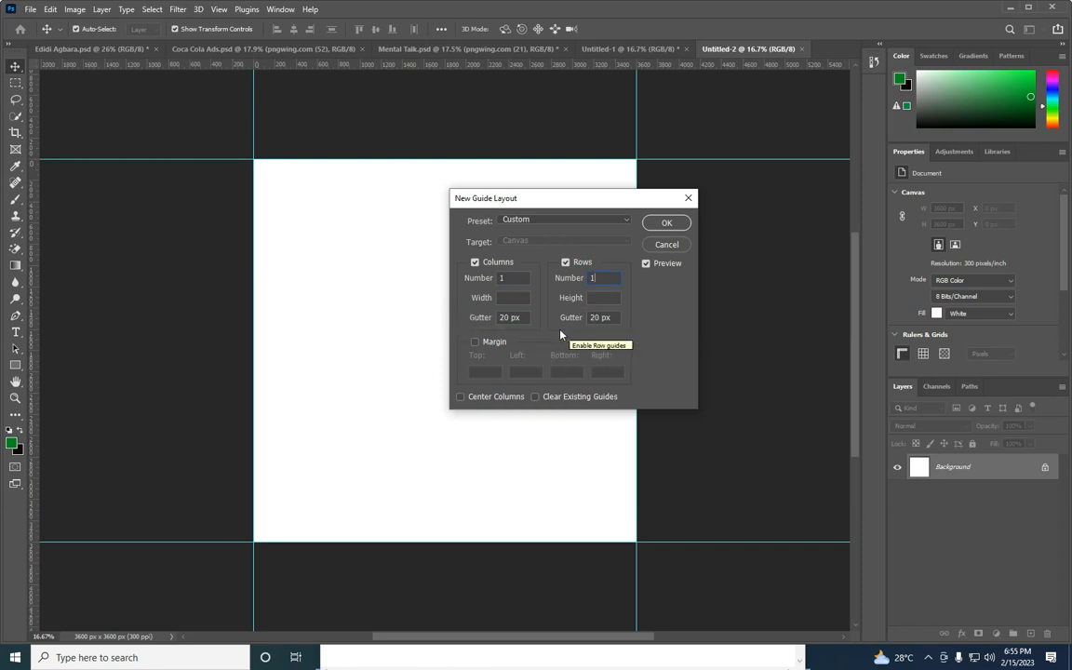
Add 400 px top, left, bottom and right margins to the guide layout and apply it
click(474, 343)
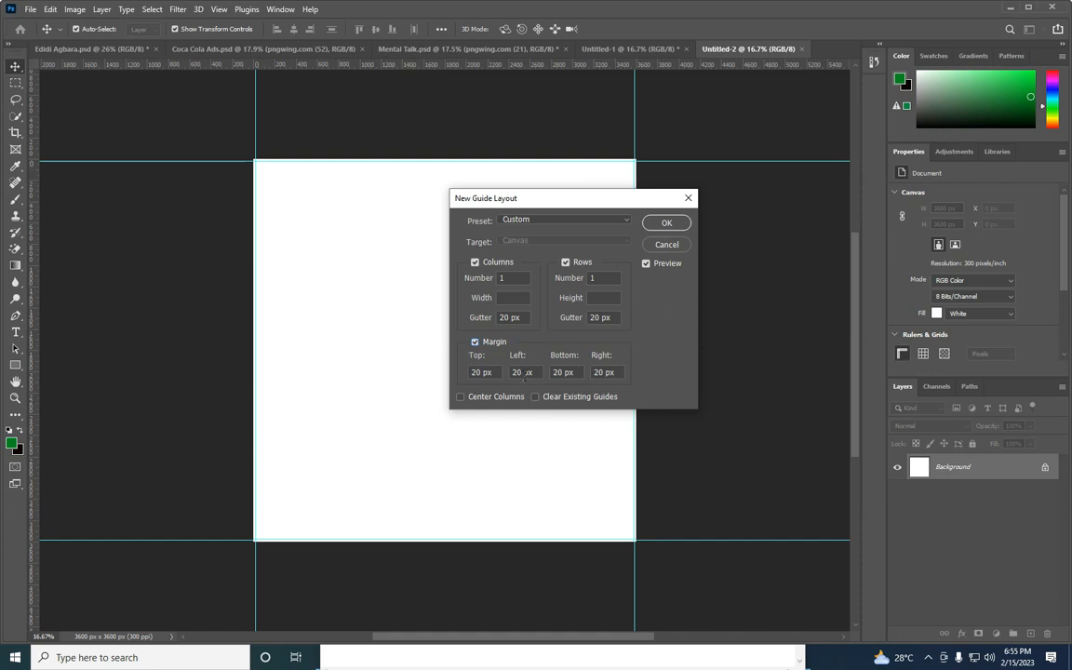
click(500, 375)
text(400)
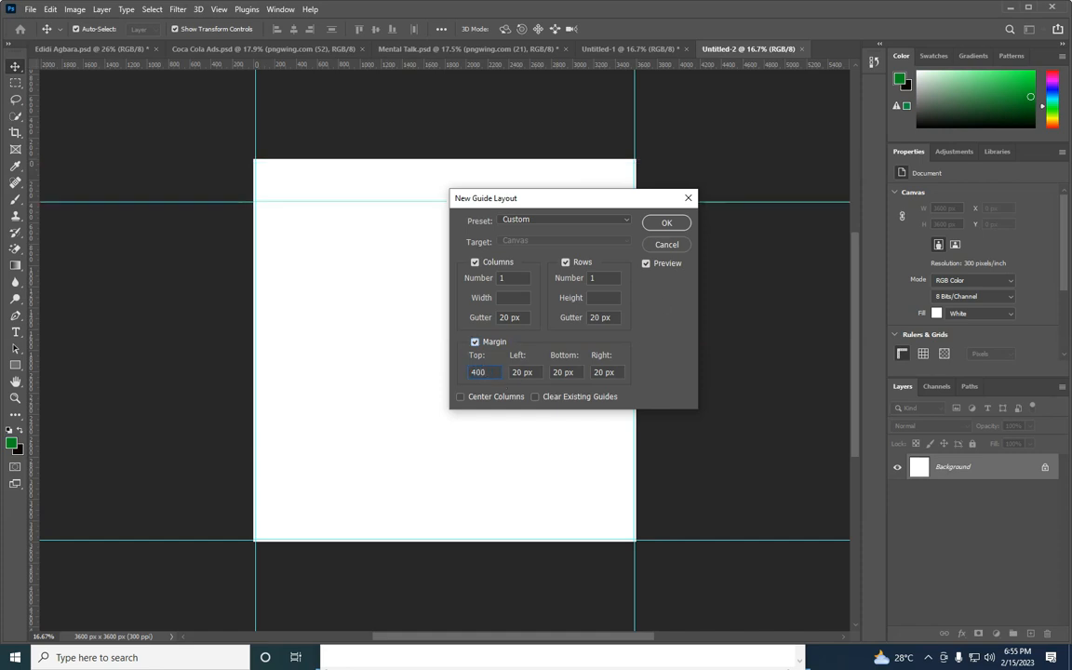
key(Tab)
text(400)
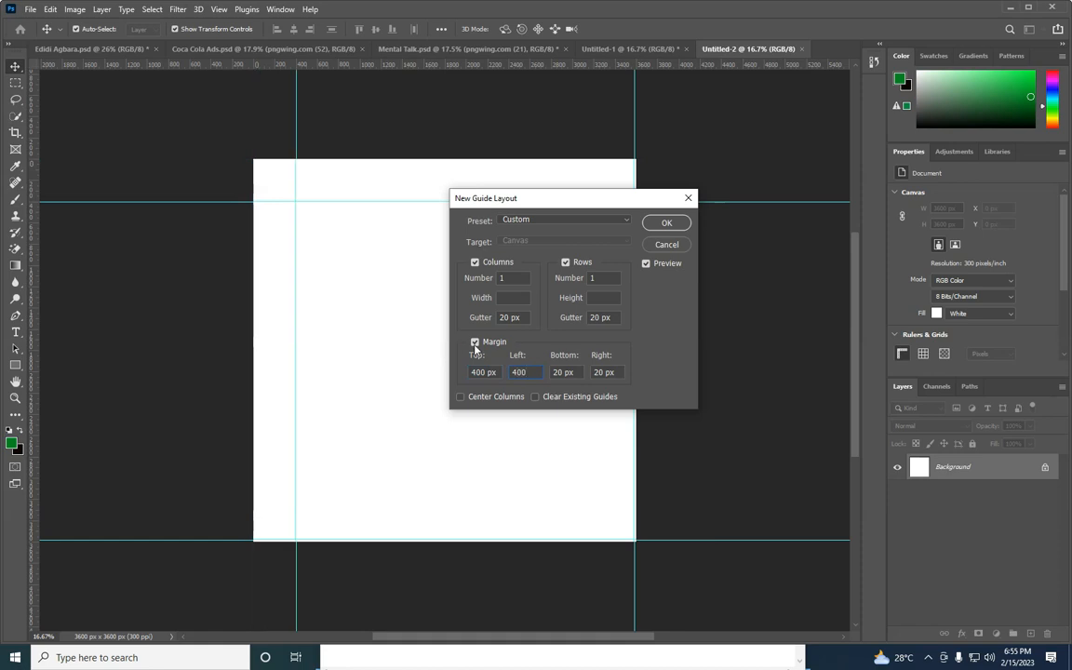
key(Tab)
text(400)
key(Tab)
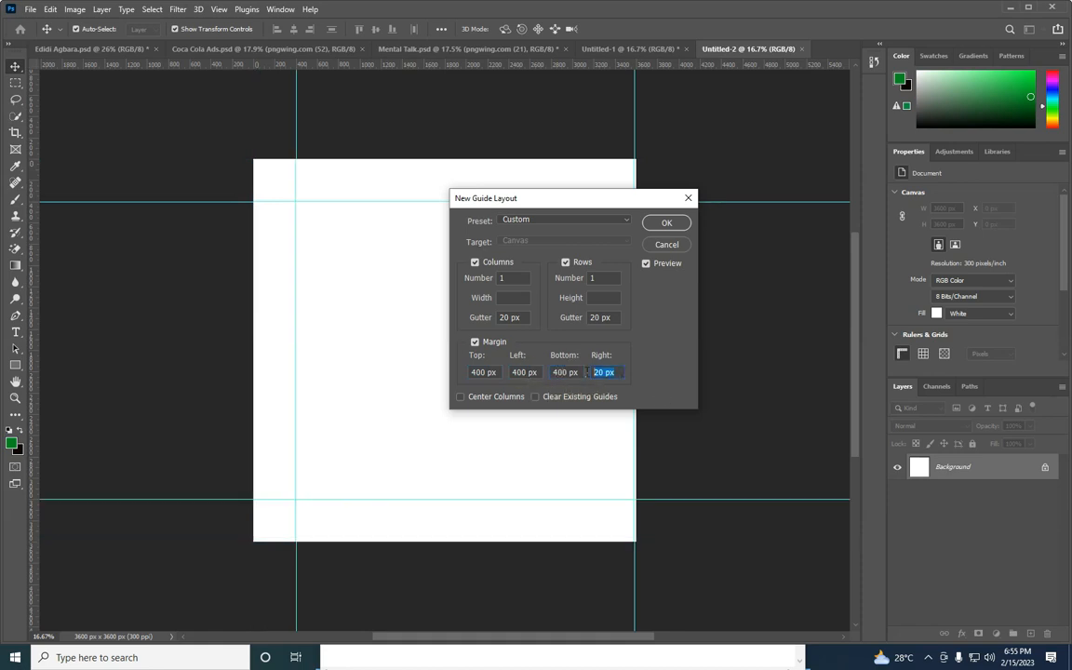
text(1)
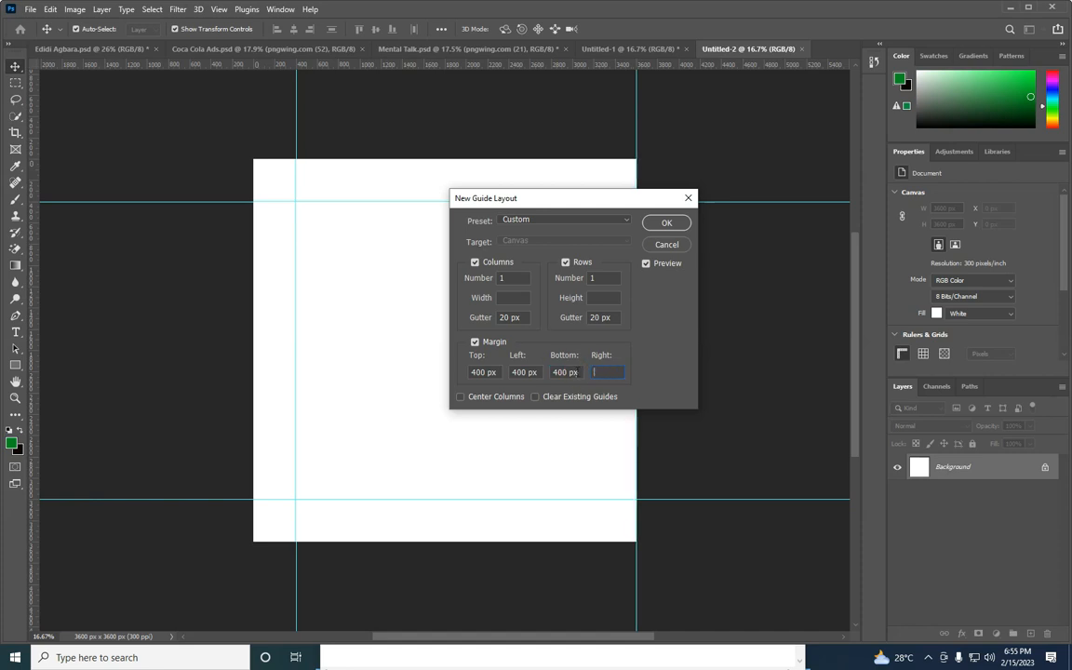
text(00)
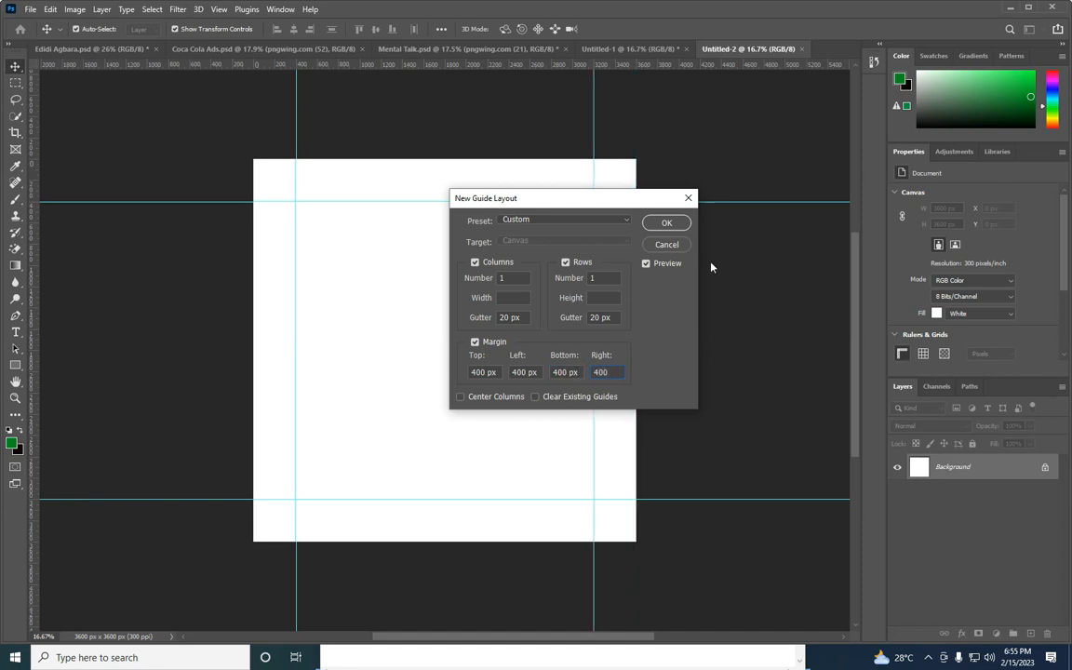
click(668, 225)
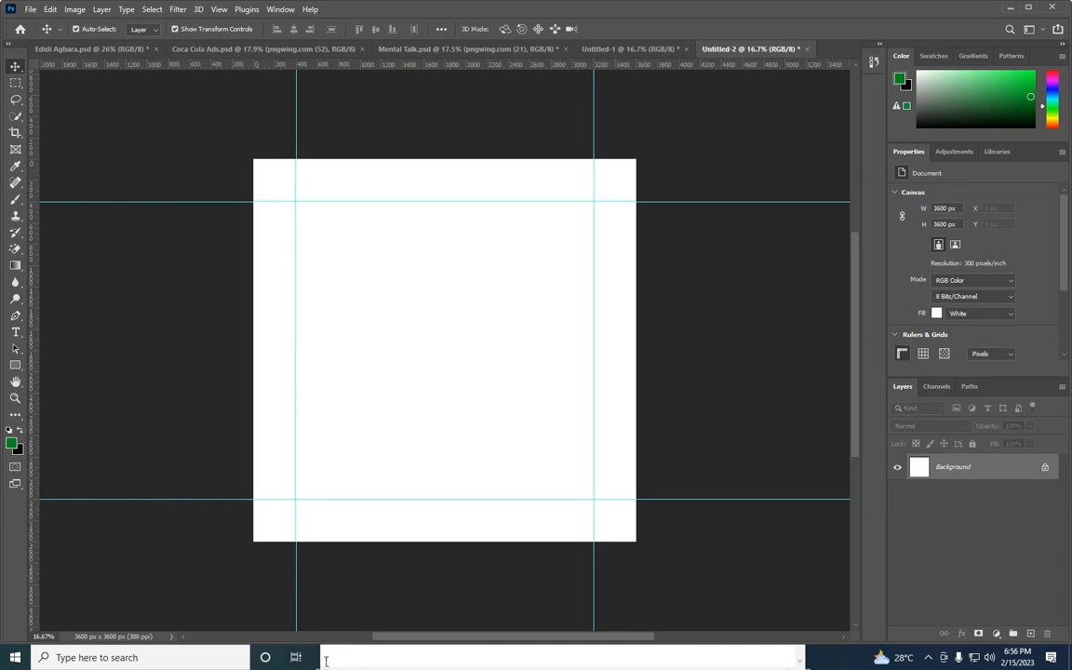
Switch to the Resources folder in File Explorer and shrink its window so it floats over the canvas
key(alt+Tab)
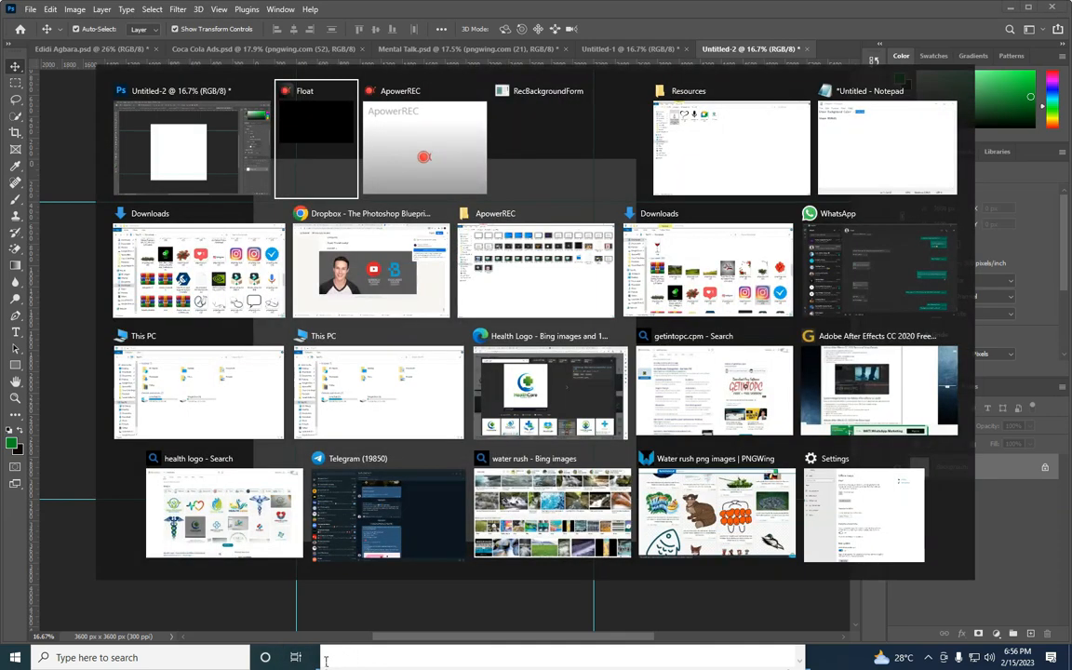
key(alt+Tab)
key(alt+Tab)
key(alt+Tab)
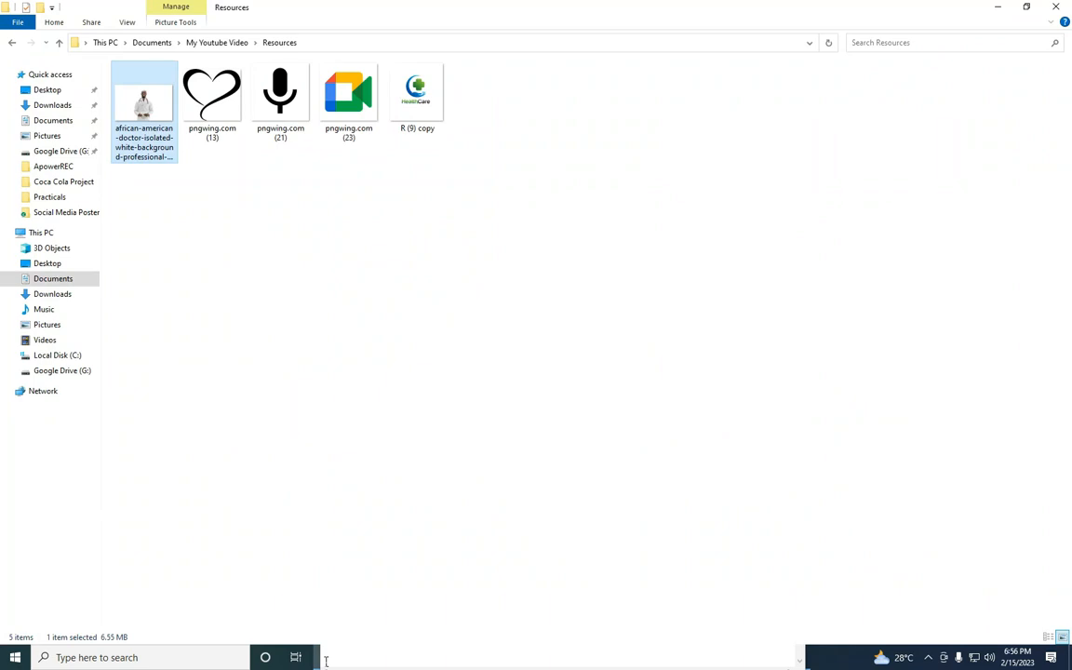
click(1027, 7)
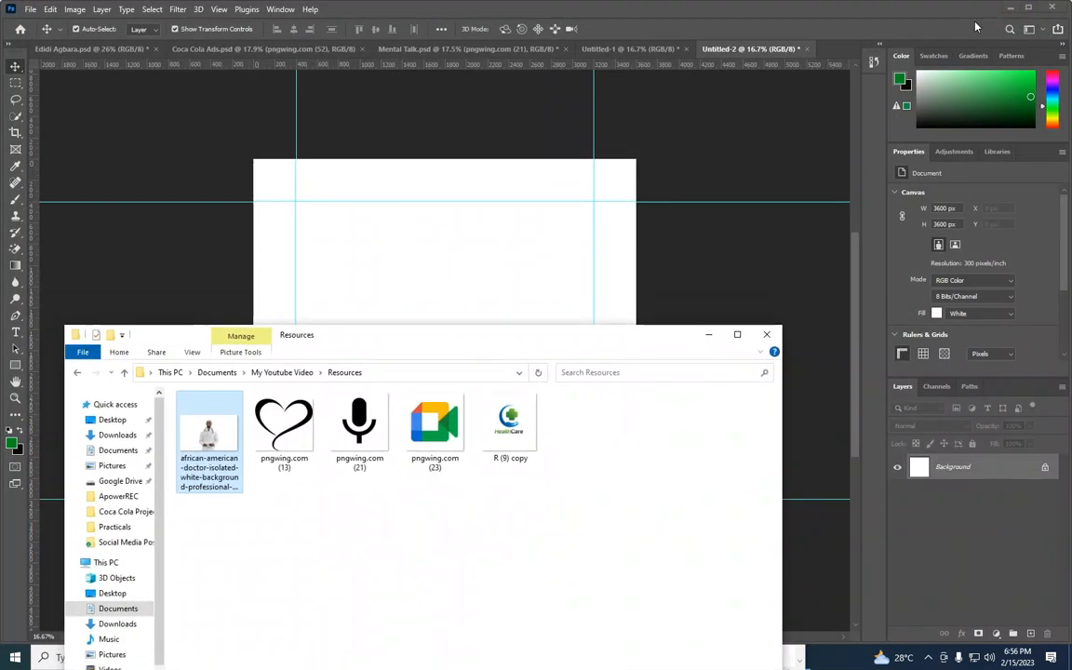
drag(529, 340, 566, 133)
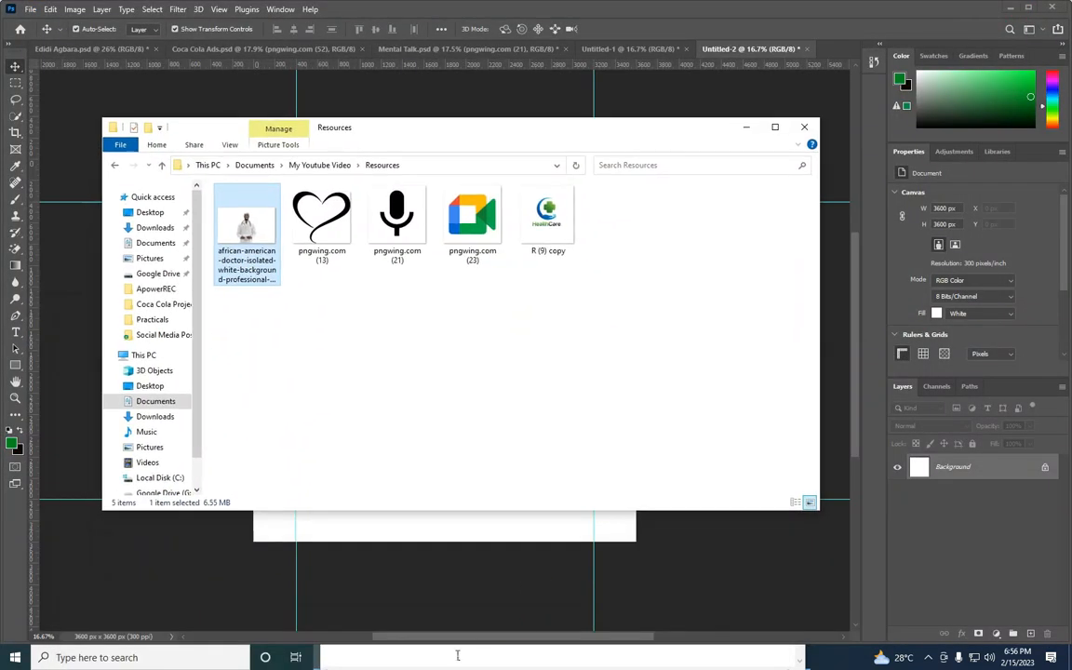
Place the heart image pngwing.com (13) on the canvas, scaled to about 98.33% with its top edge on the upper margin guide
click(487, 658)
mouse_move(725, 373)
mouse_down()
mouse_move(675, 370)
mouse_move(737, 373)
mouse_up()
click(737, 369)
drag(321, 223, 398, 573)
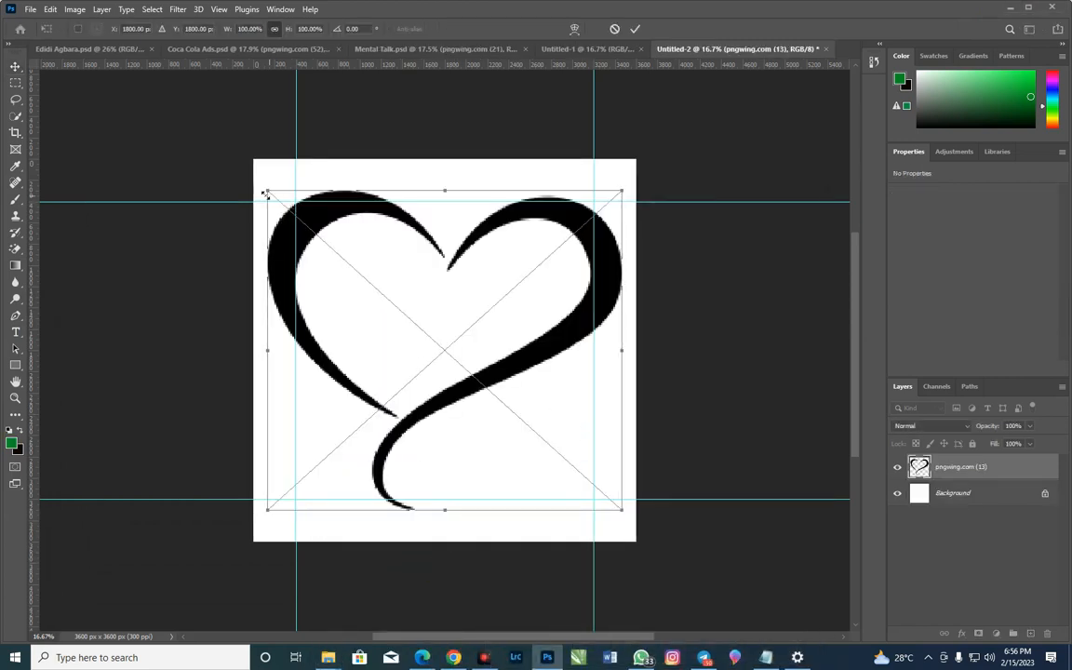
drag(267, 189, 273, 197)
drag(417, 234, 398, 241)
drag(533, 363, 546, 363)
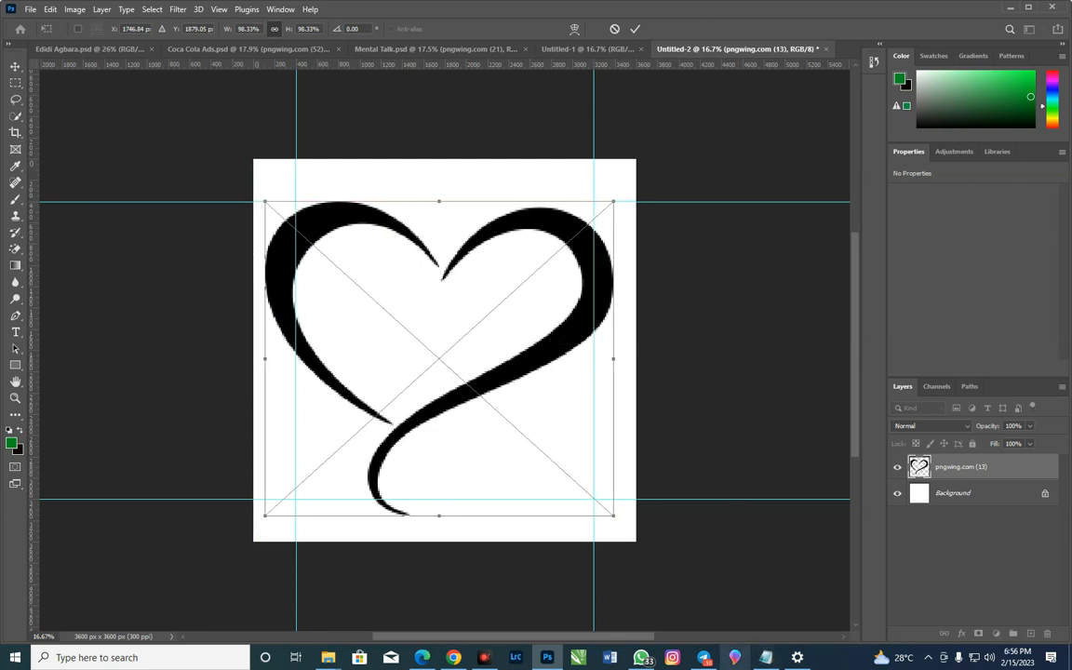
Copy the green background colour code 158c2e from the Notepad note and return to the canvas
click(766, 657)
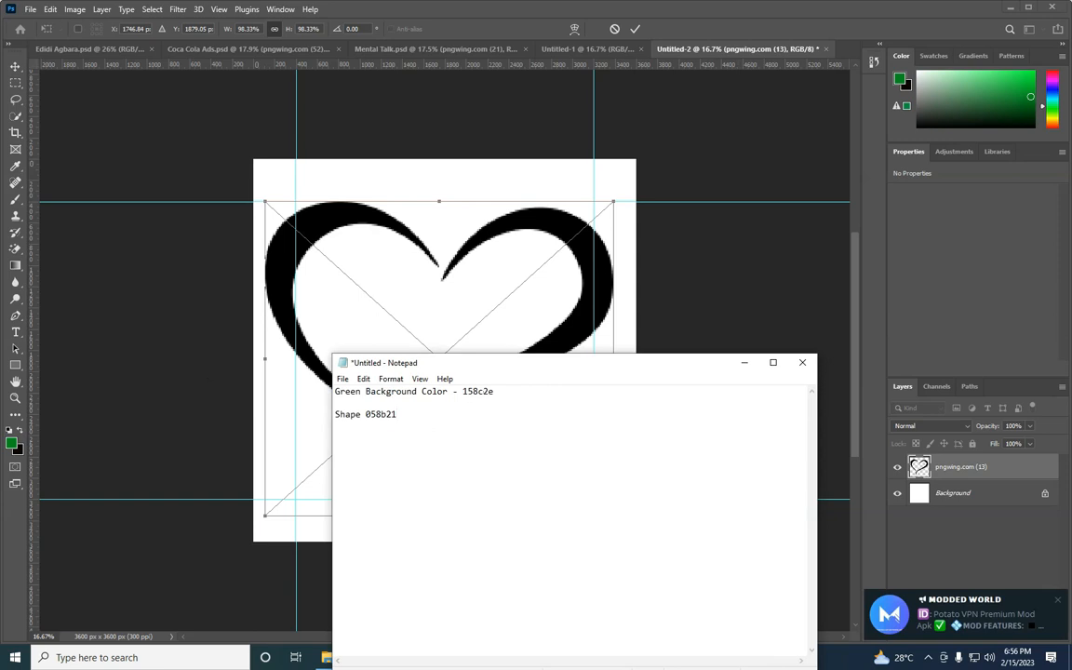
drag(514, 392, 467, 392)
right_click(474, 392)
click(503, 431)
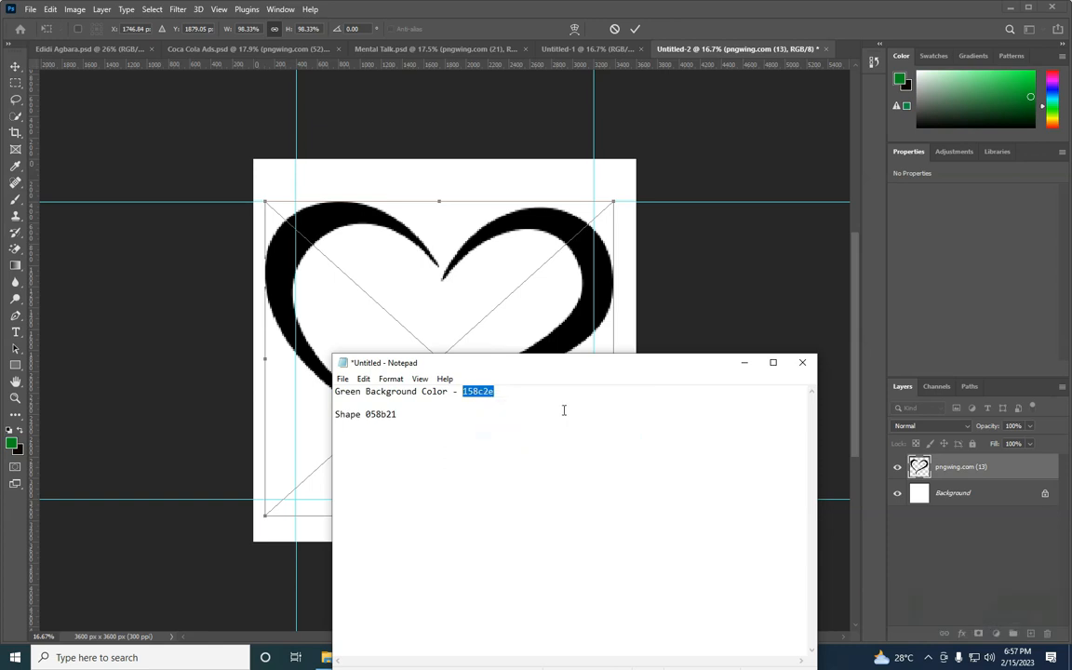
click(745, 362)
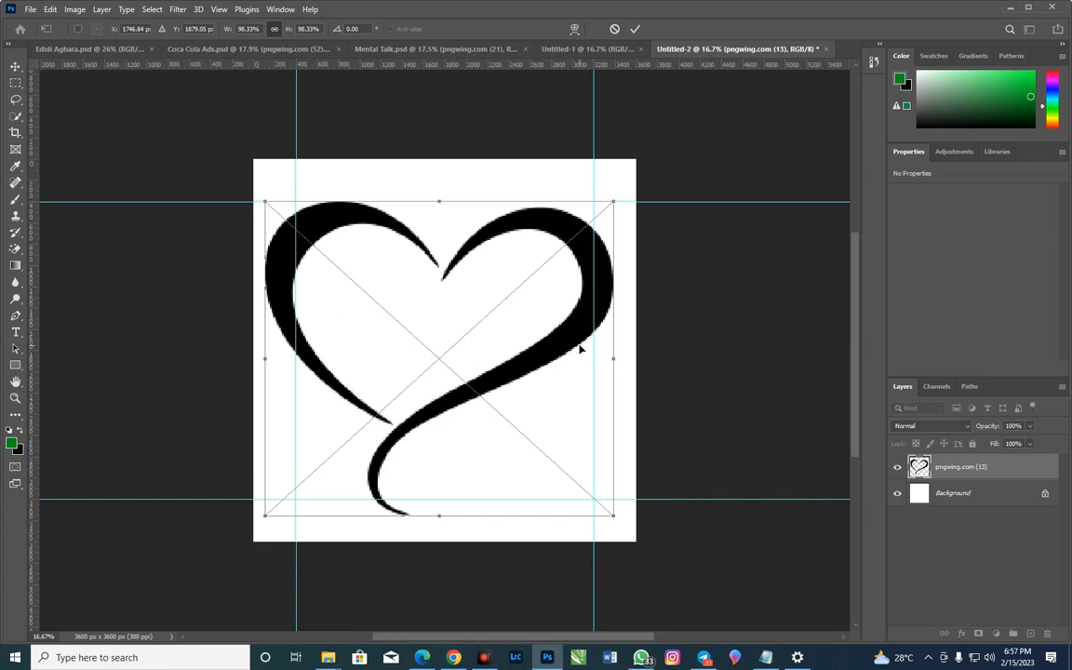
Commit the heart's placement and apply a Color Overlay of 158c2e to its layer
click(635, 29)
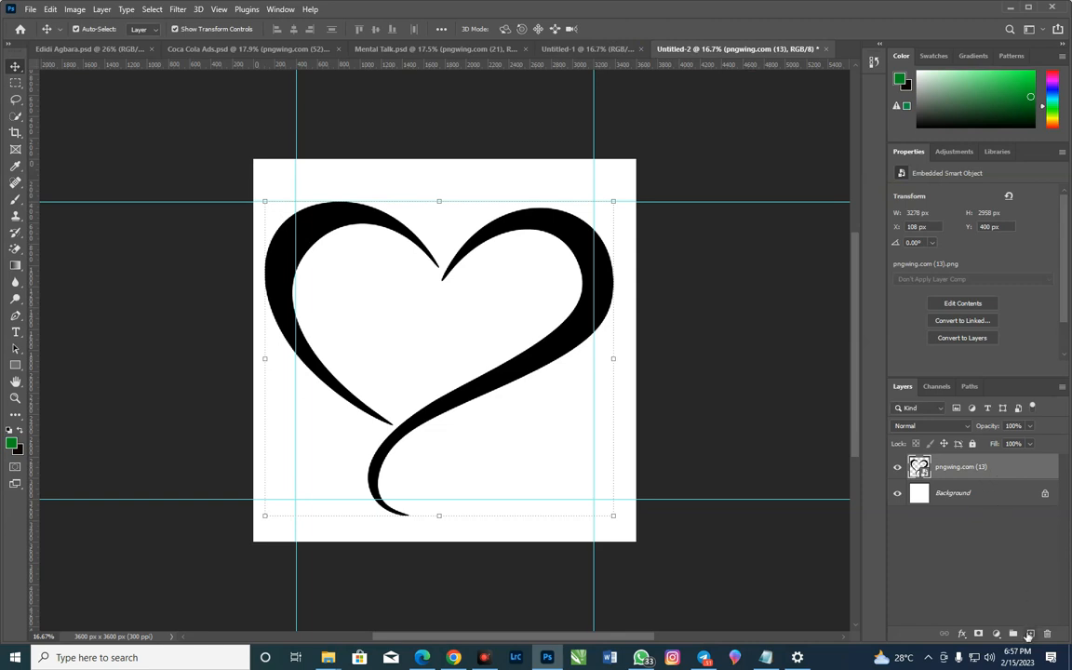
click(962, 633)
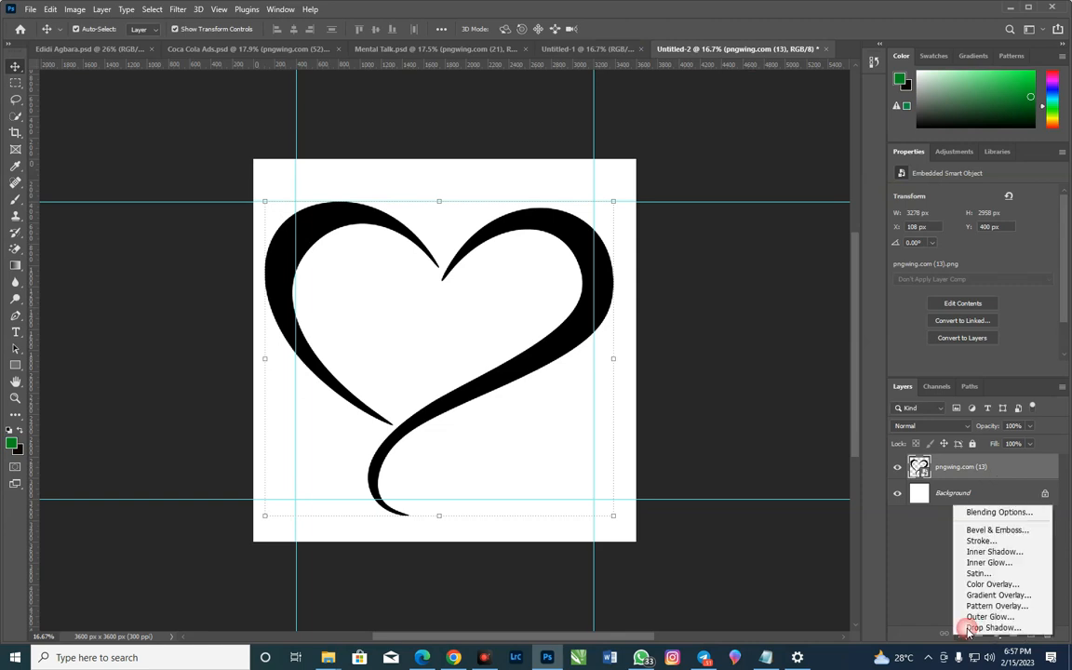
click(991, 584)
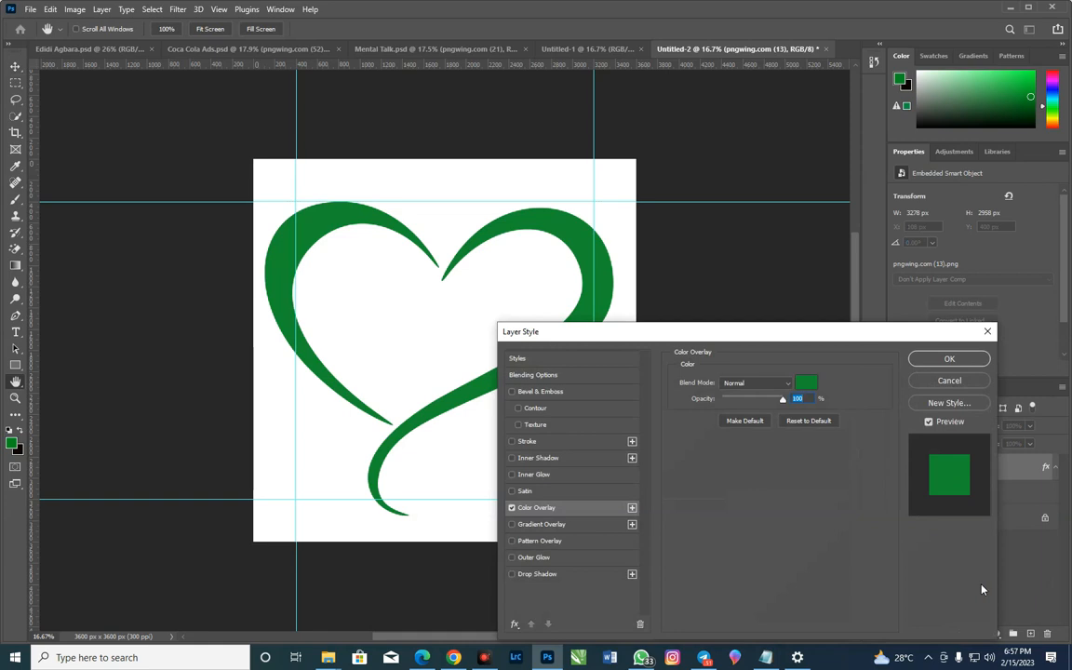
click(808, 384)
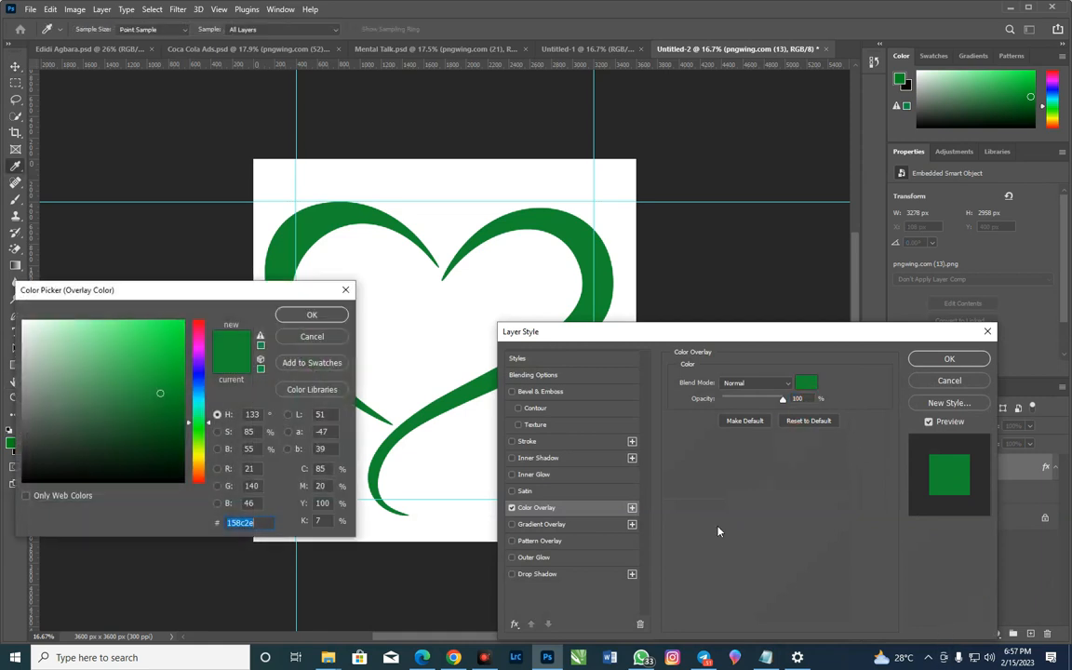
click(253, 523)
key(BackSpace)
key(BackSpace)
key(BackSpace)
key(BackSpace)
key(BackSpace)
key(BackSpace)
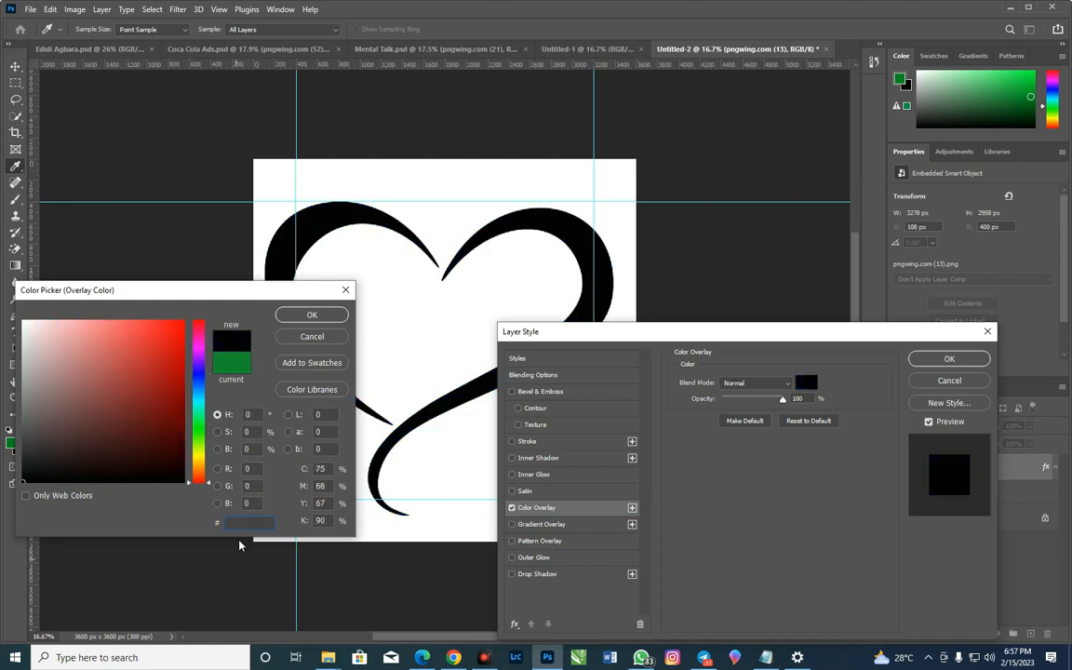
right_click(236, 521)
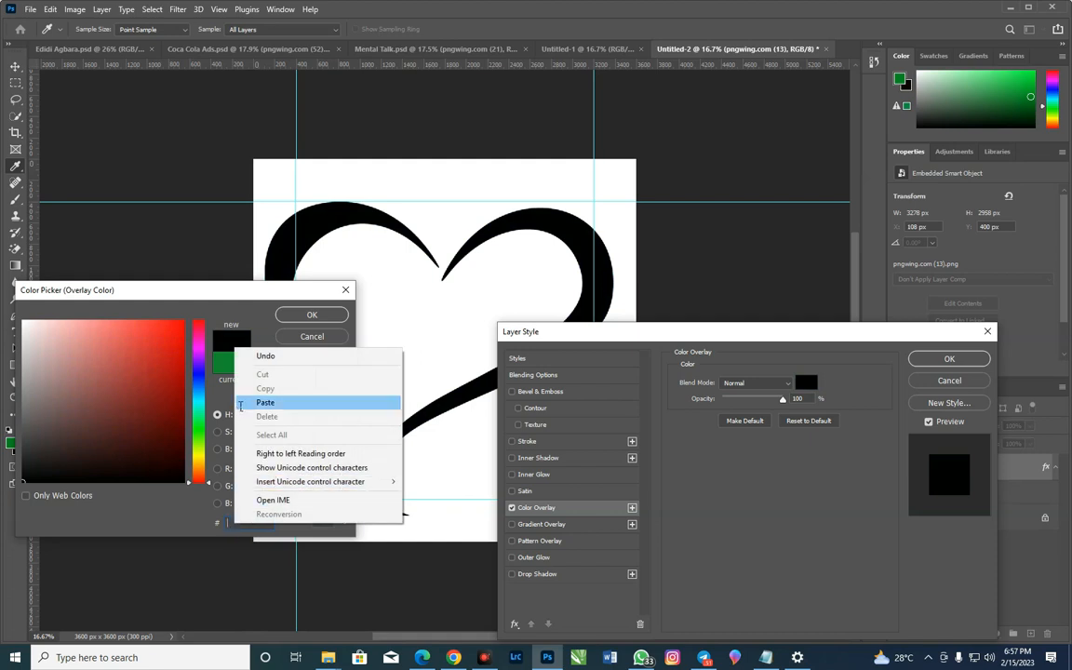
click(265, 403)
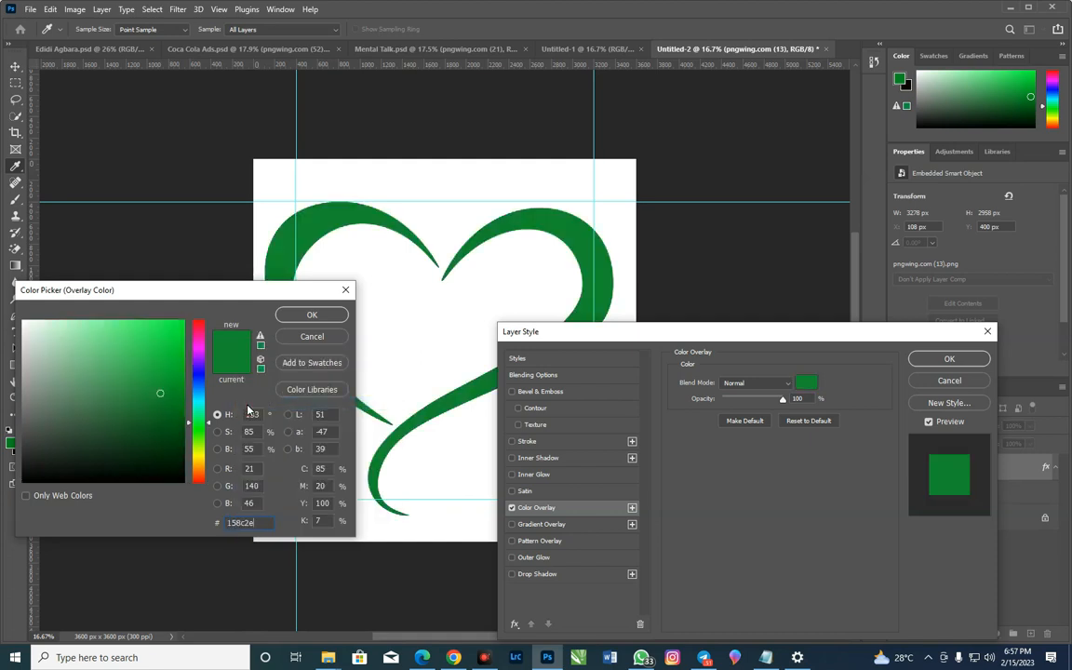
click(312, 315)
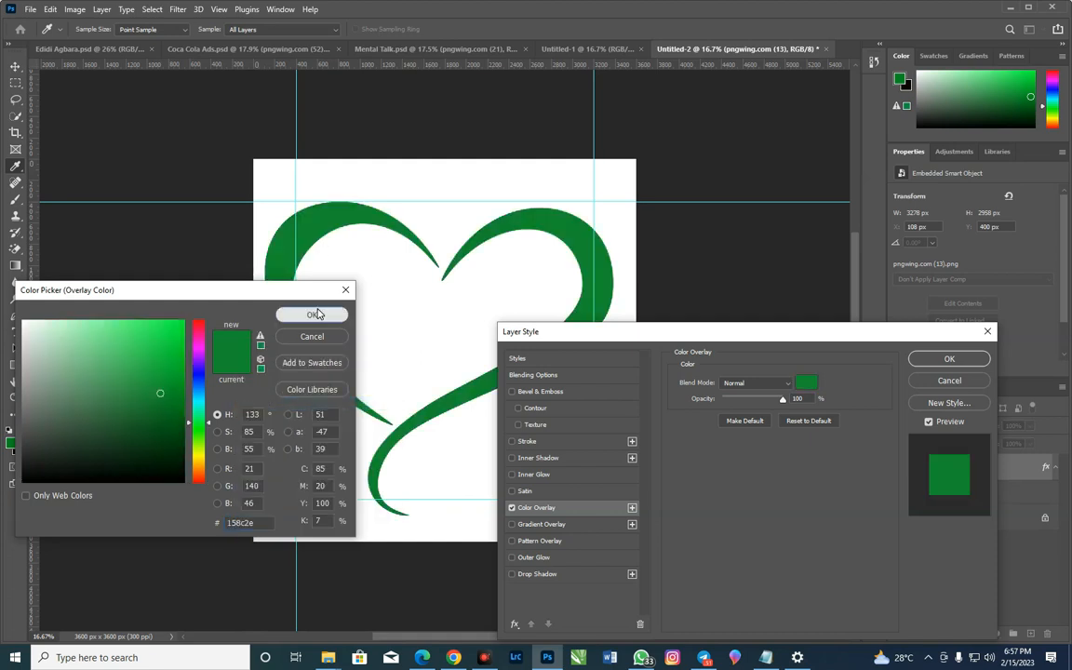
click(950, 358)
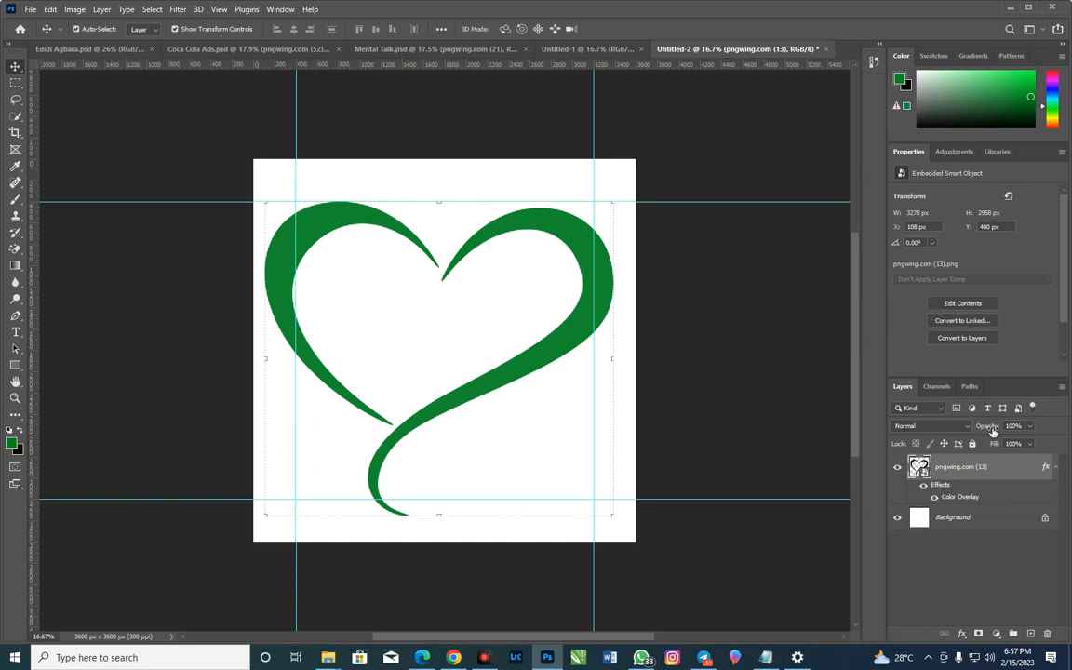
Set the heart layer's opacity to 10%
drag(989, 434, 964, 439)
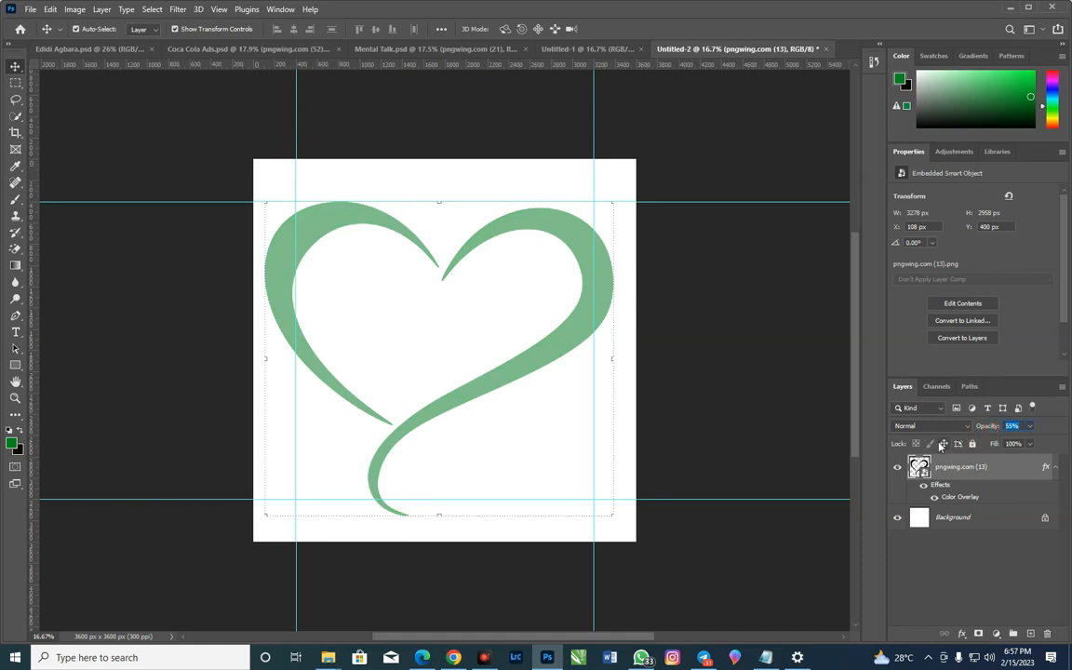
text(10)
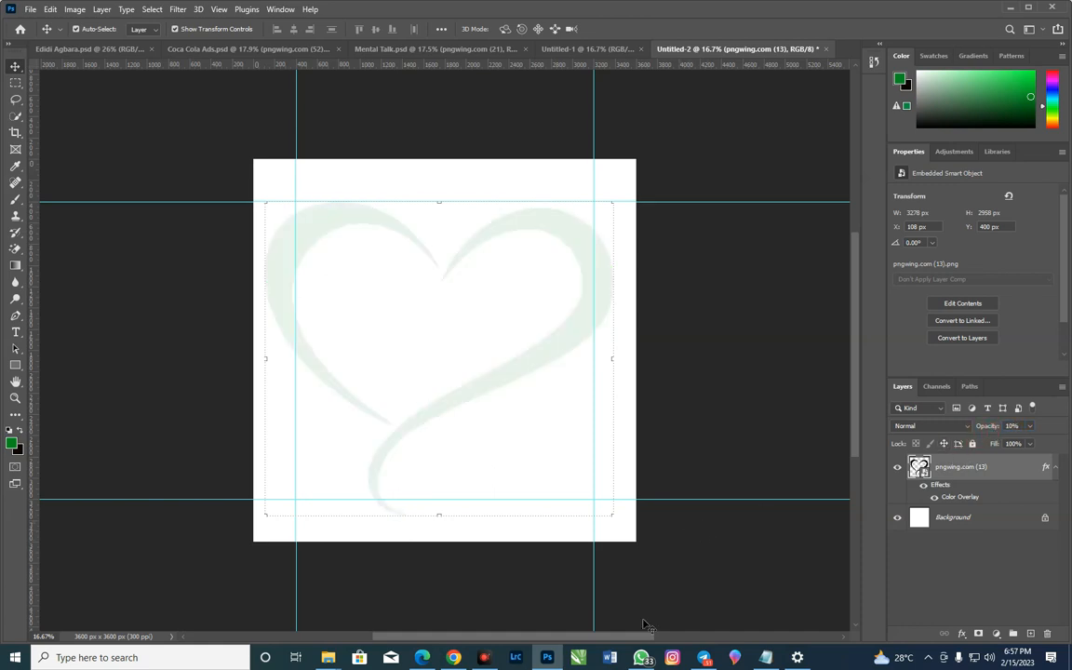
Place the african-american-doctor image from the Resources folder on the canvas and commit its placement
mouse_move(328, 657)
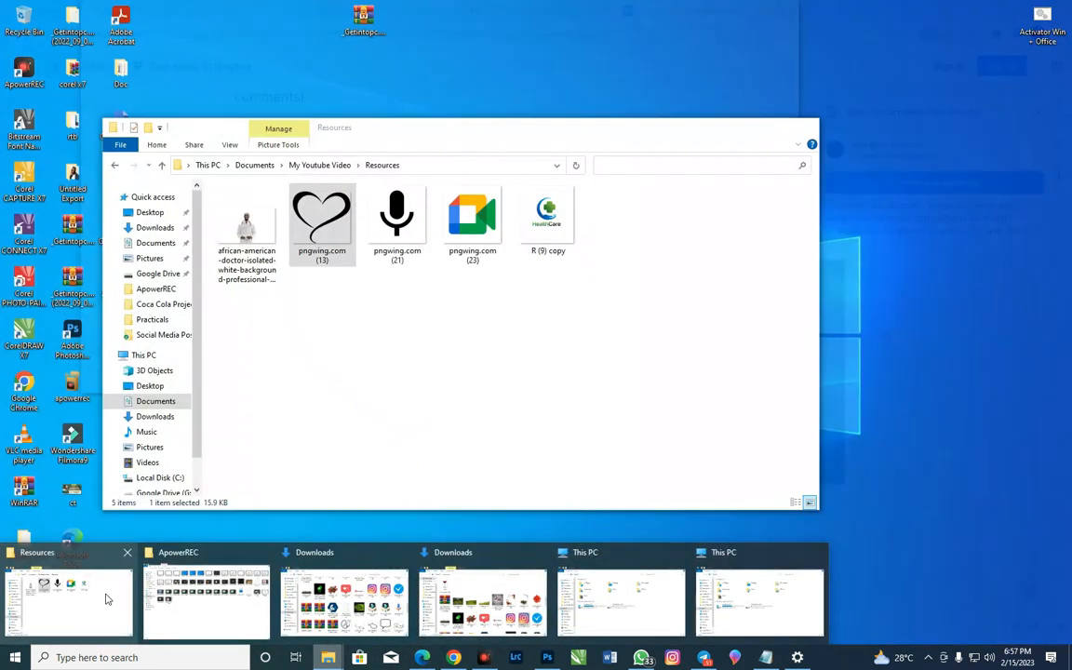
mouse_move(106, 597)
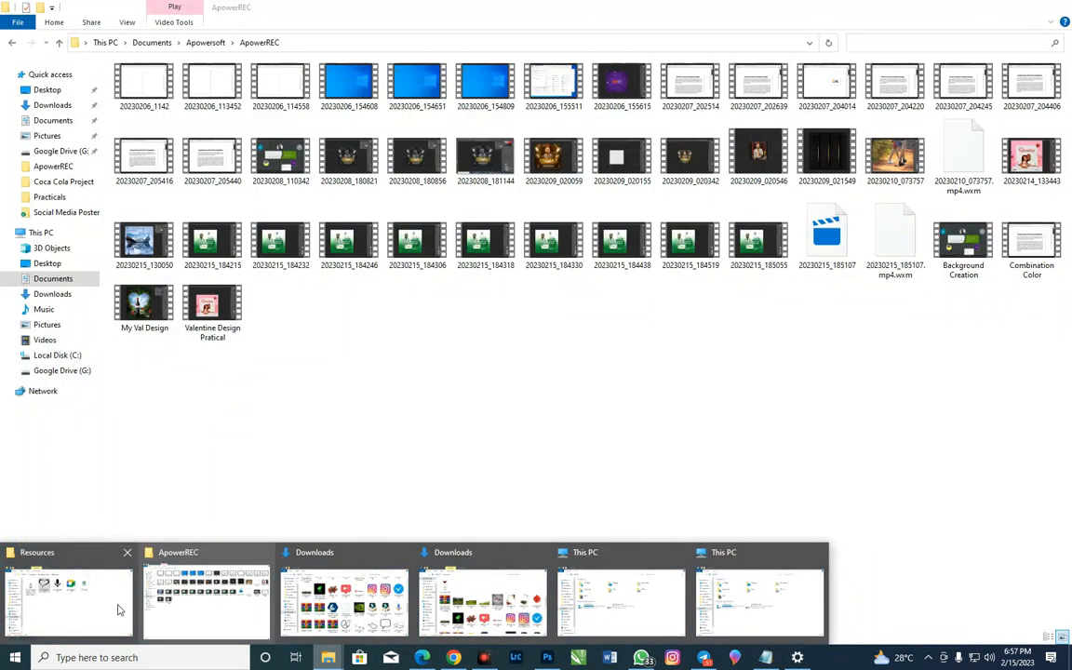
click(106, 597)
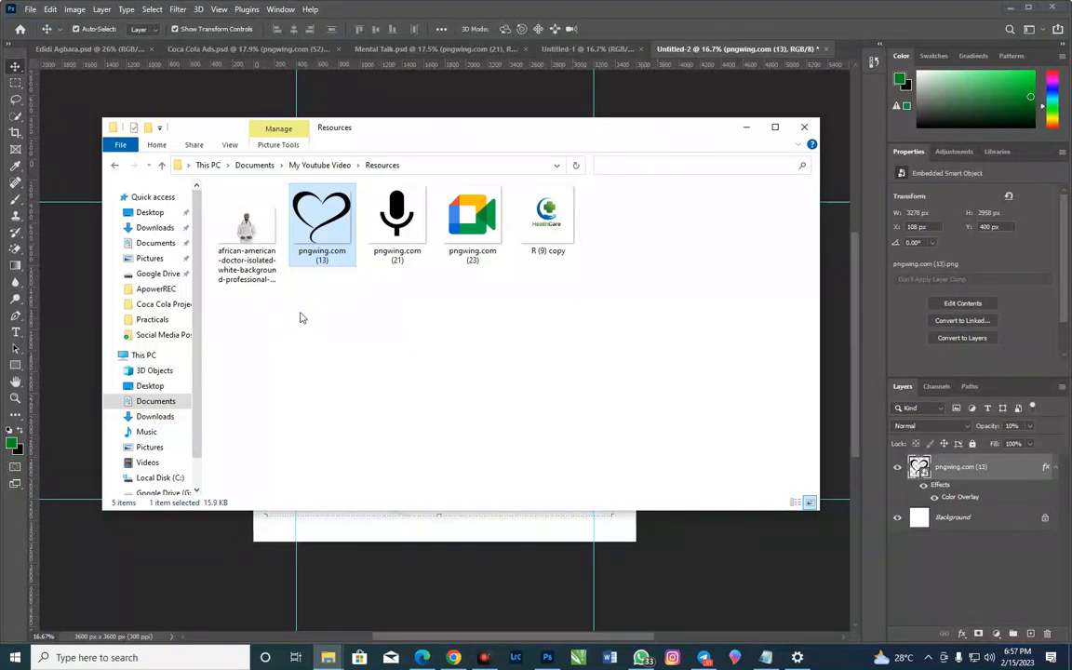
drag(226, 230, 425, 354)
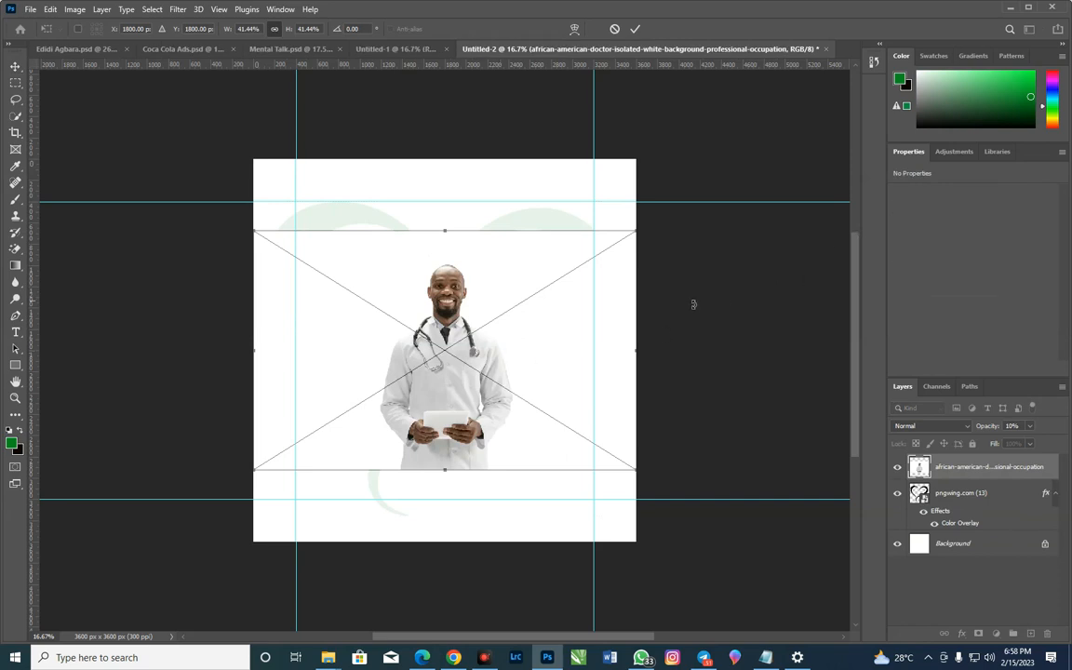
click(637, 29)
Rasterize the doctor layer and remove its white background
right_click(1008, 467)
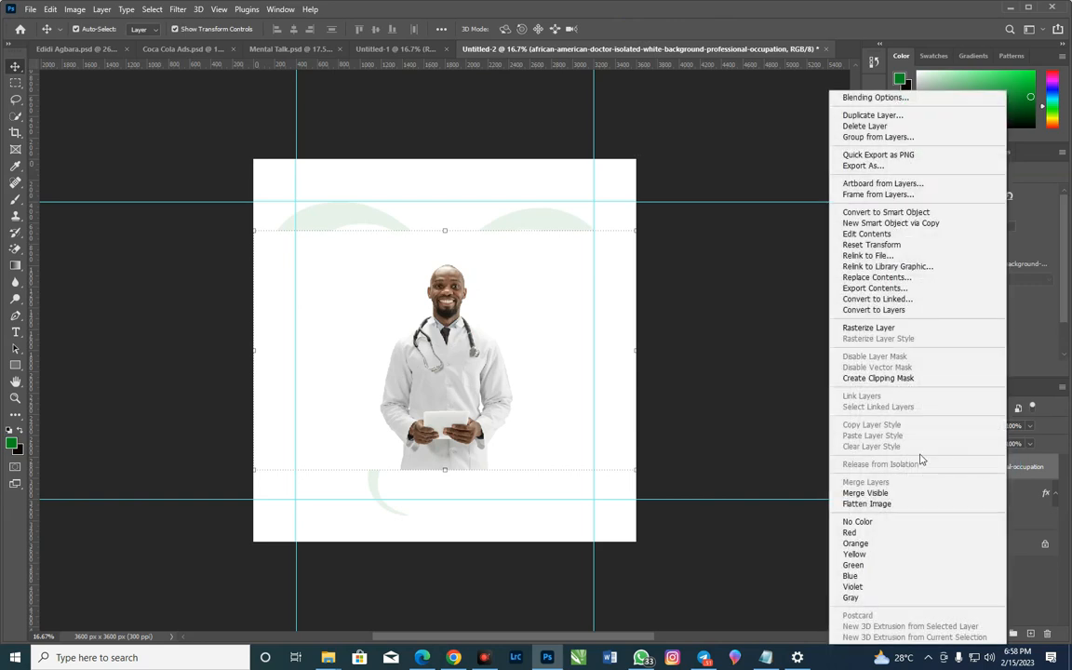
click(899, 330)
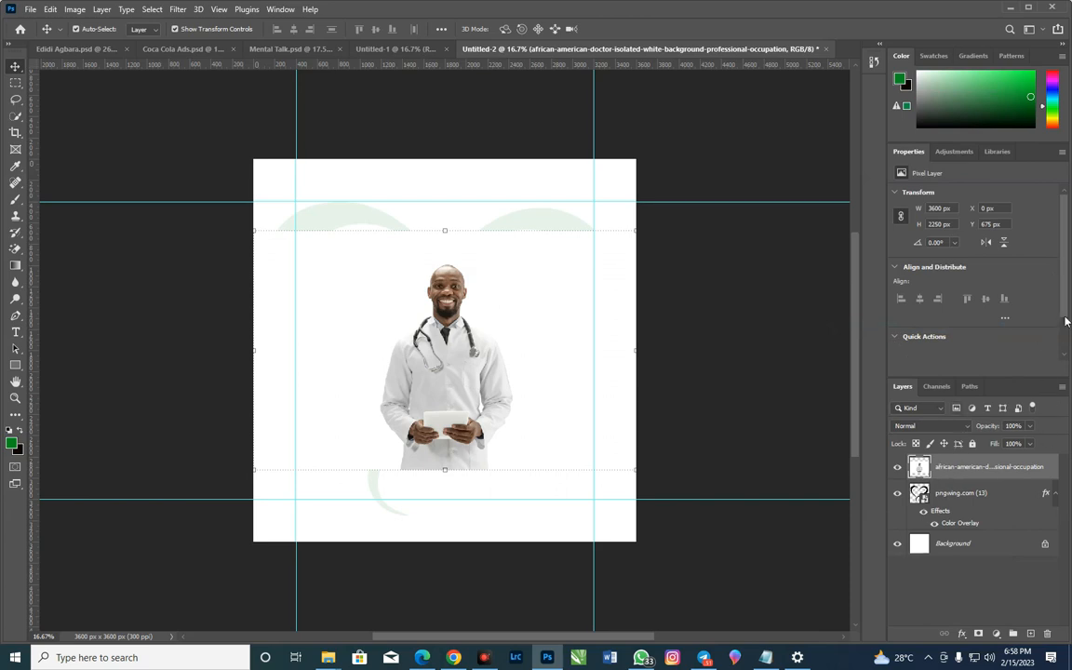
scroll(1067, 323, down, 3)
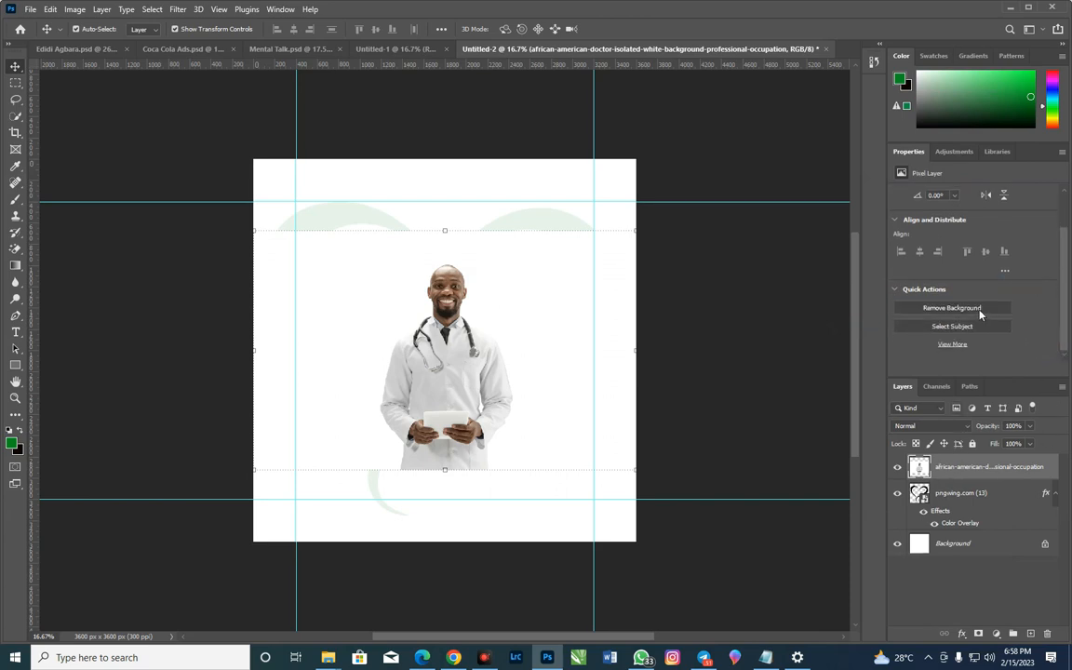
click(976, 308)
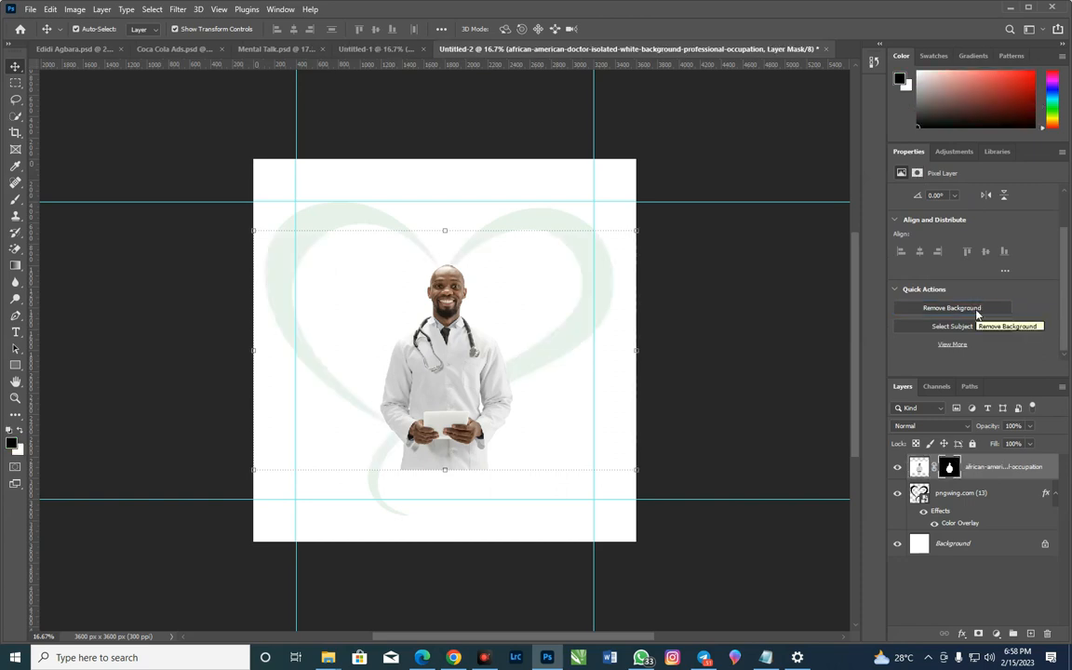
Scale the doctor to about 160.32% and position him on the left half of the canvas, his head just below the upper margin guide
drag(250, 470, 270, 510)
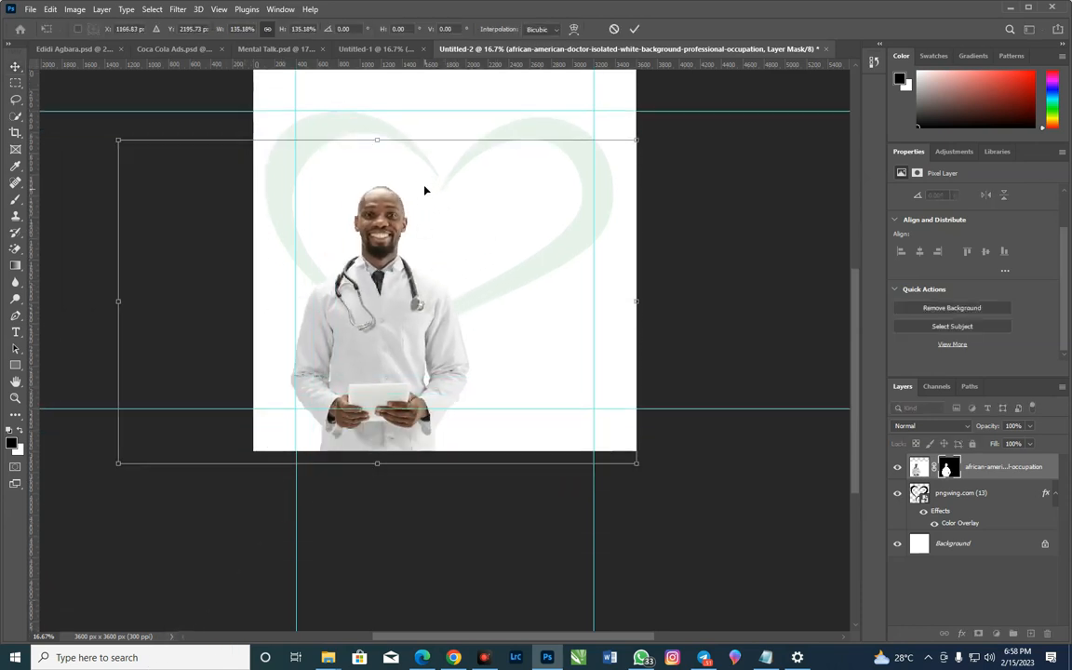
drag(377, 140, 416, 82)
drag(377, 238, 375, 219)
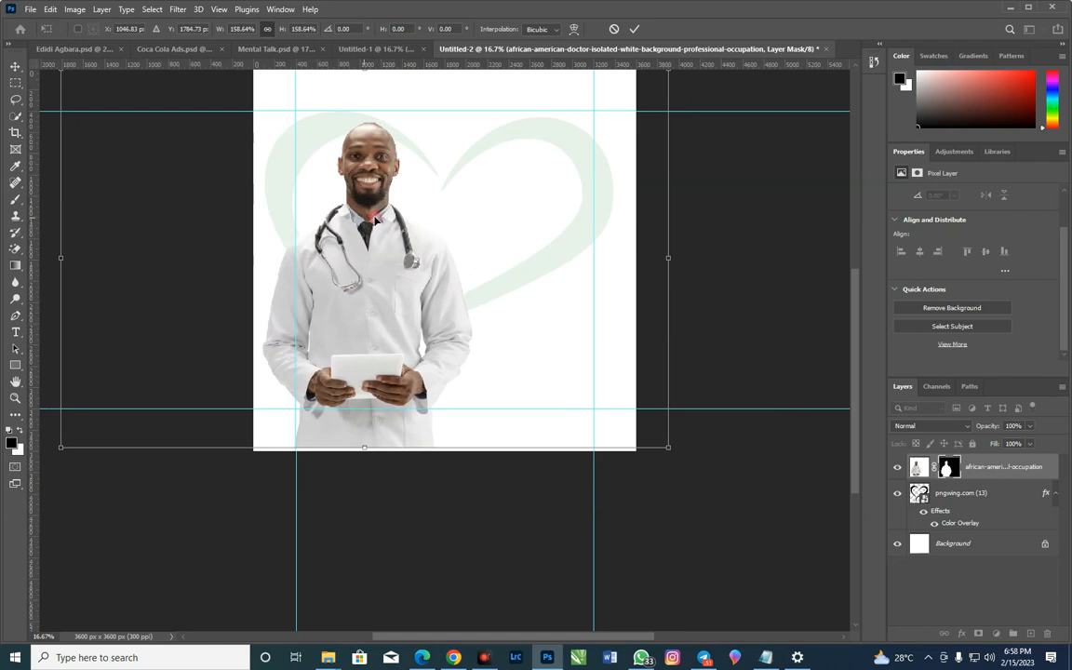
drag(664, 446, 674, 451)
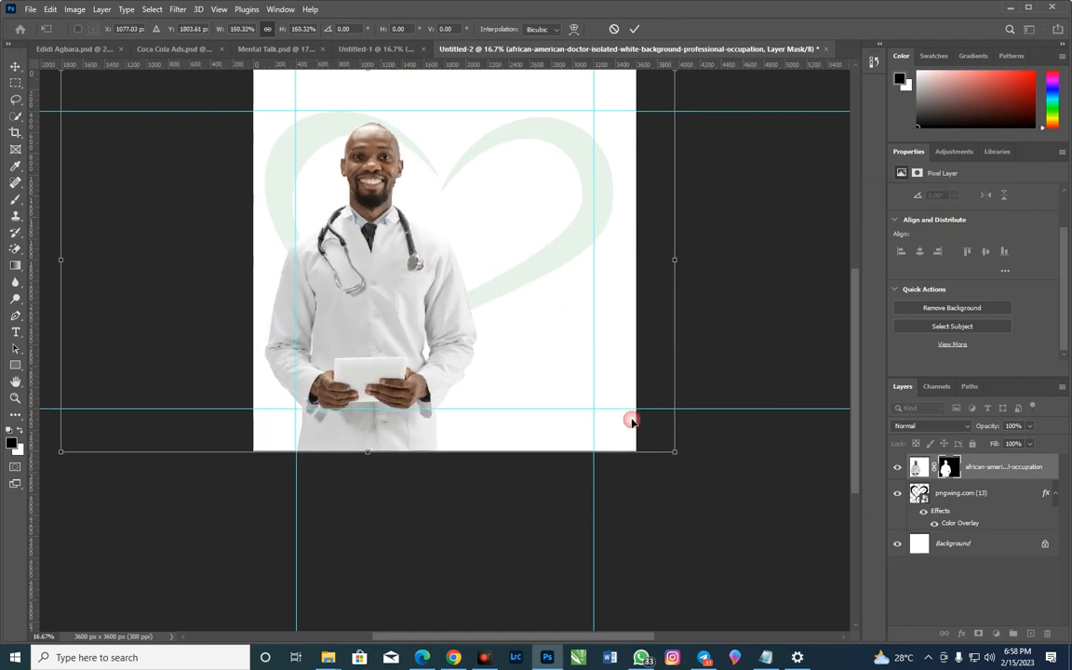
drag(445, 337, 447, 324)
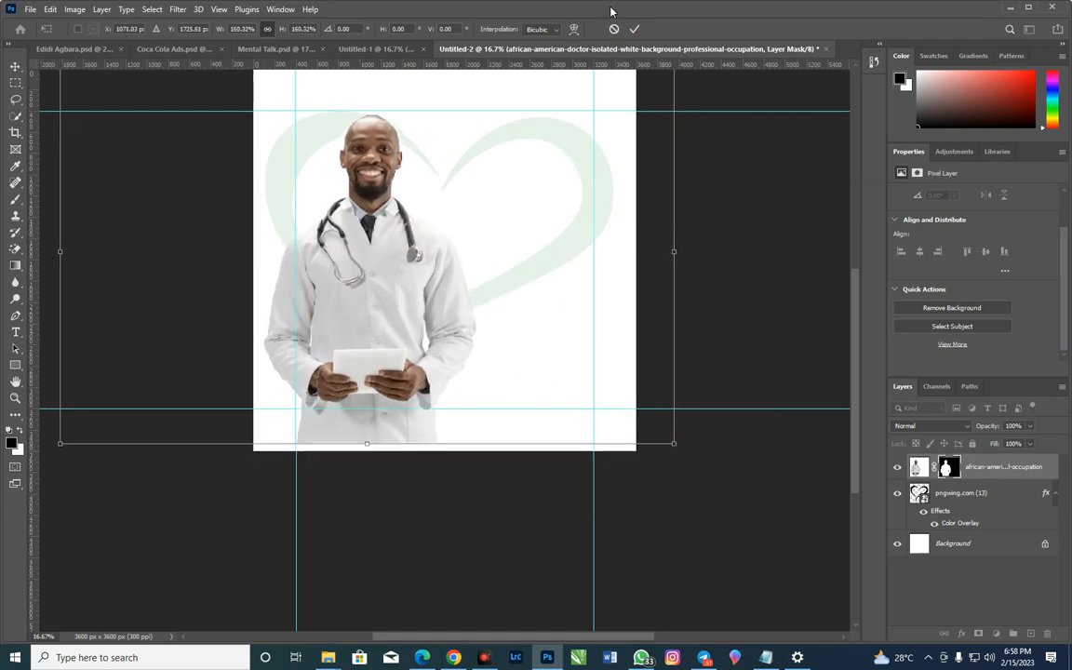
click(634, 29)
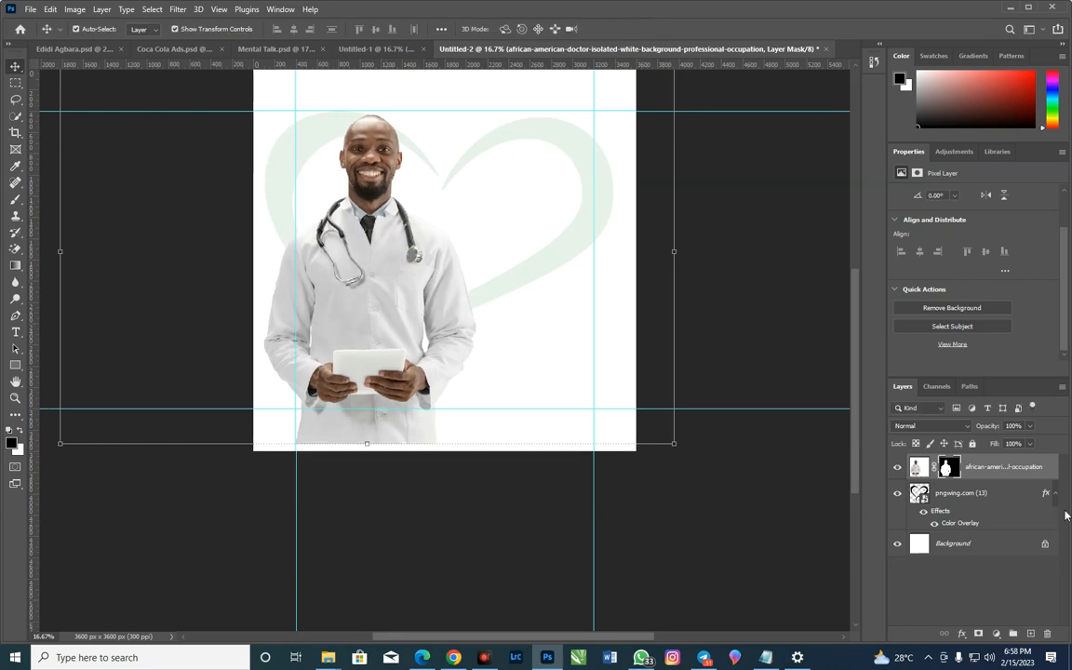
Add a new layer above the doctor and set up a soft brush of 2874 px
click(1030, 635)
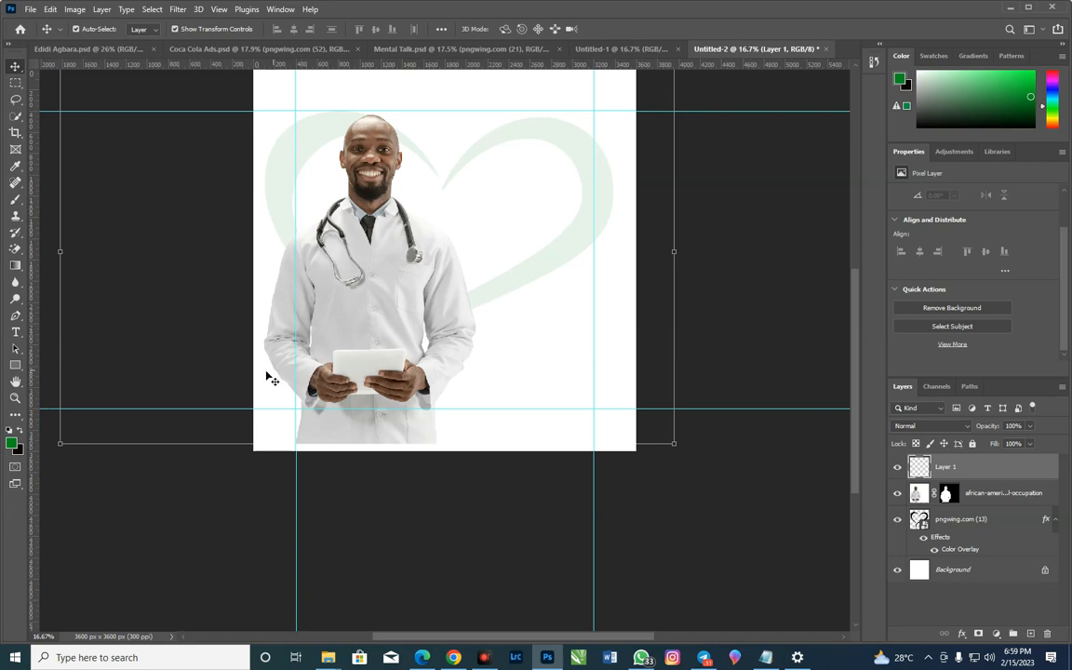
click(22, 204)
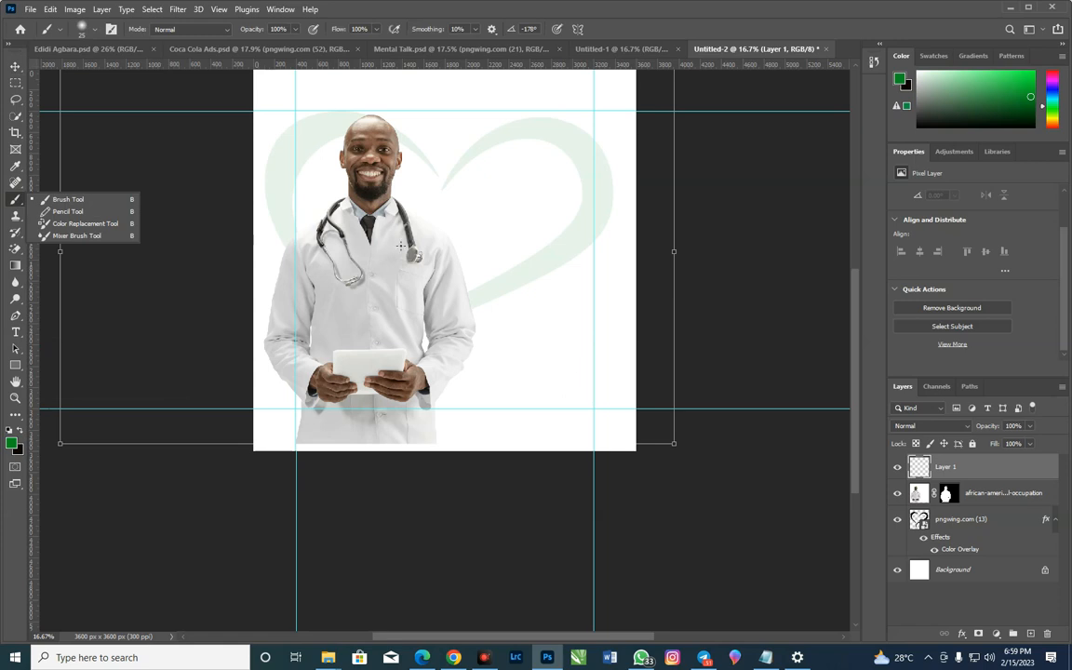
right_click(441, 241)
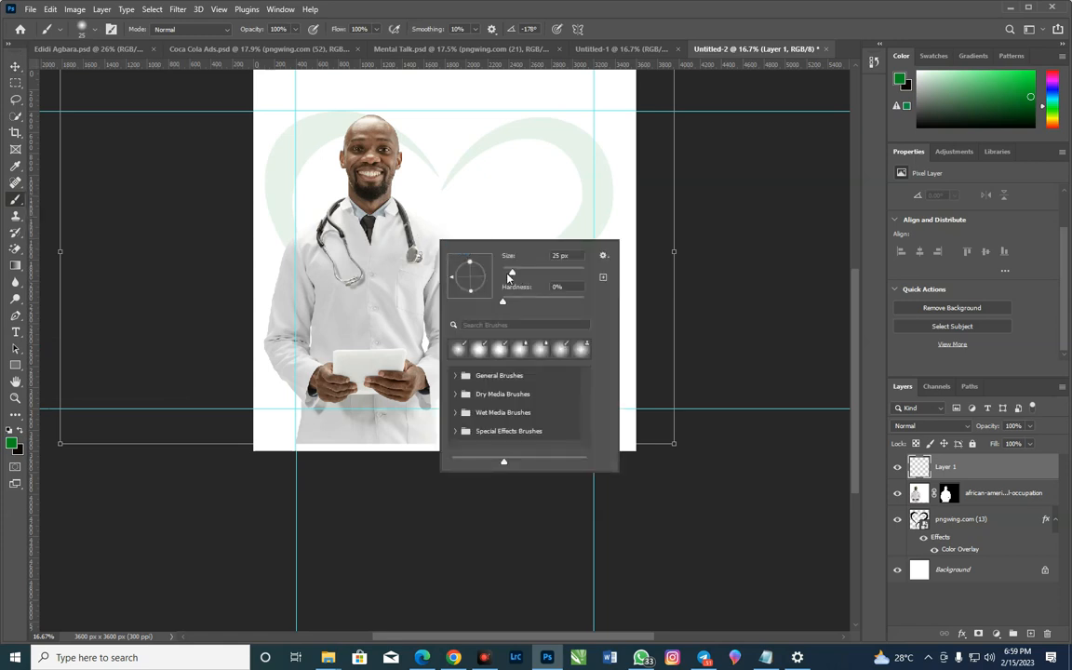
drag(511, 274, 509, 274)
drag(569, 278, 579, 276)
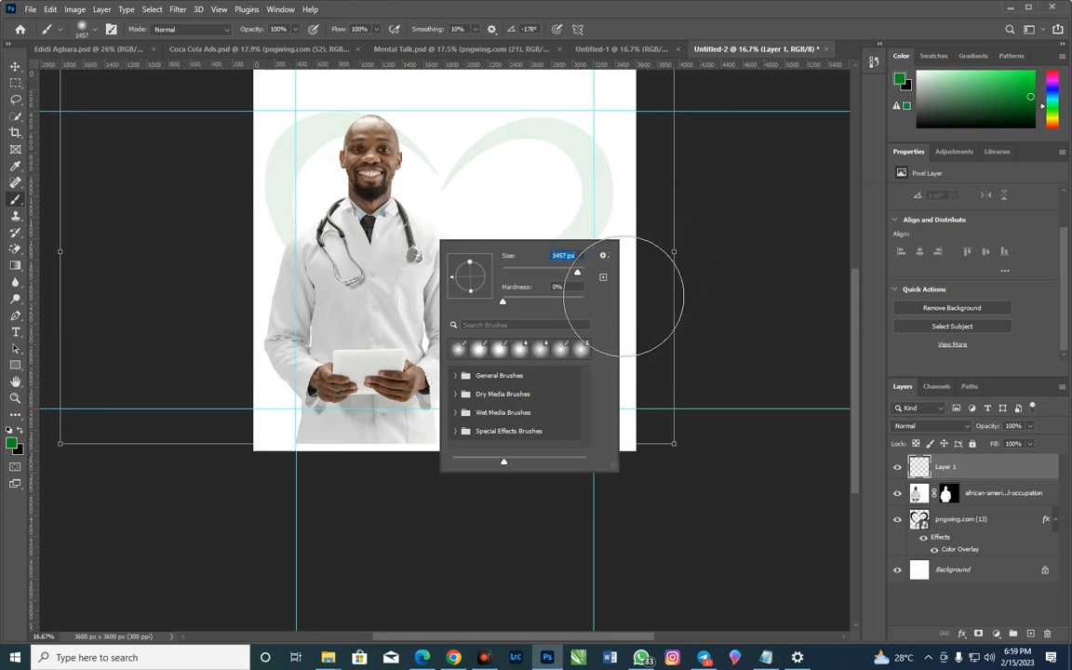
click(578, 277)
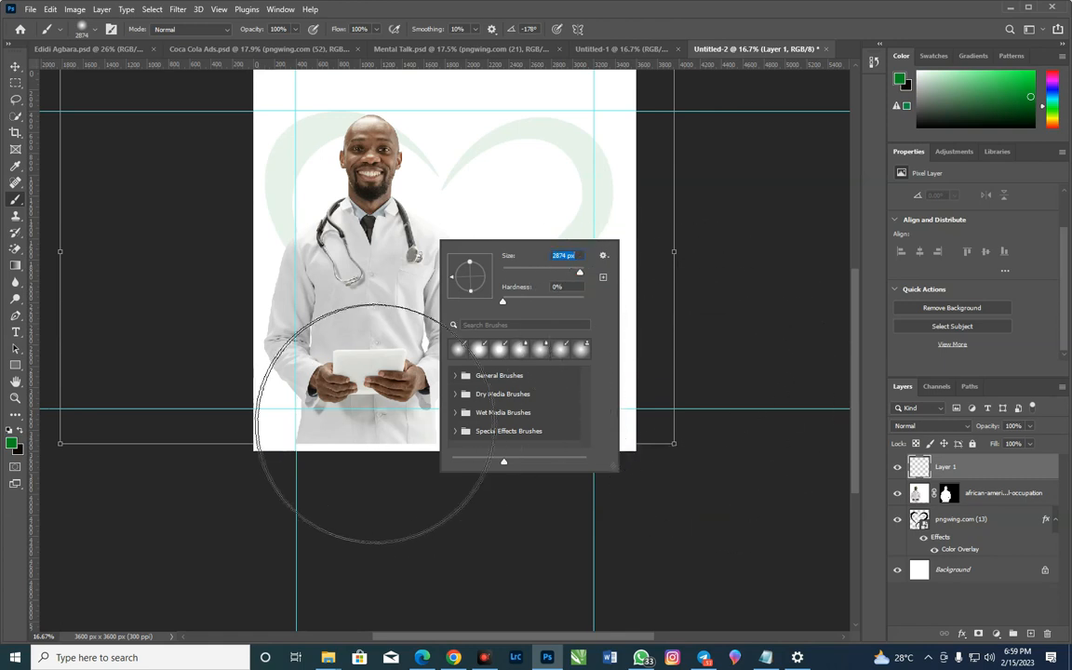
click(303, 414)
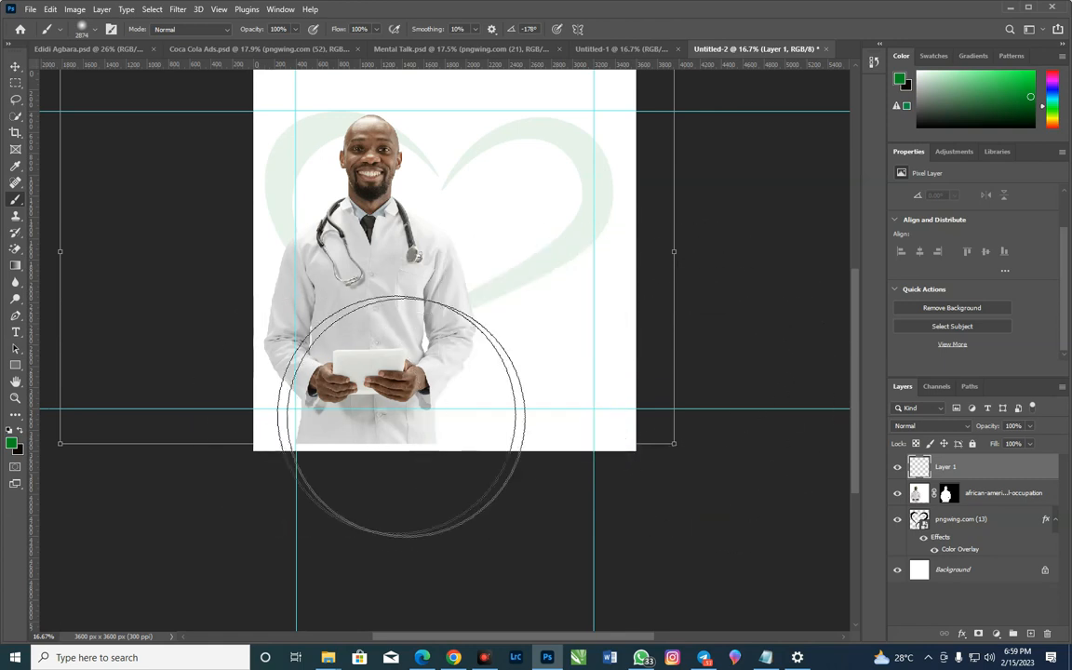
right_click(472, 368)
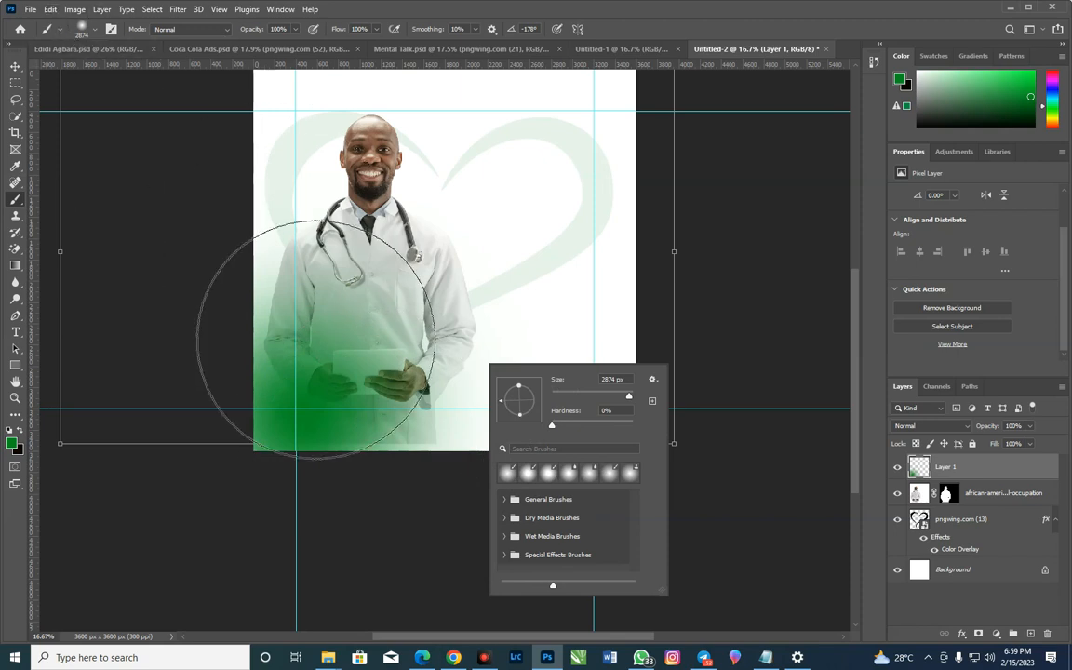
key(ctrl+z)
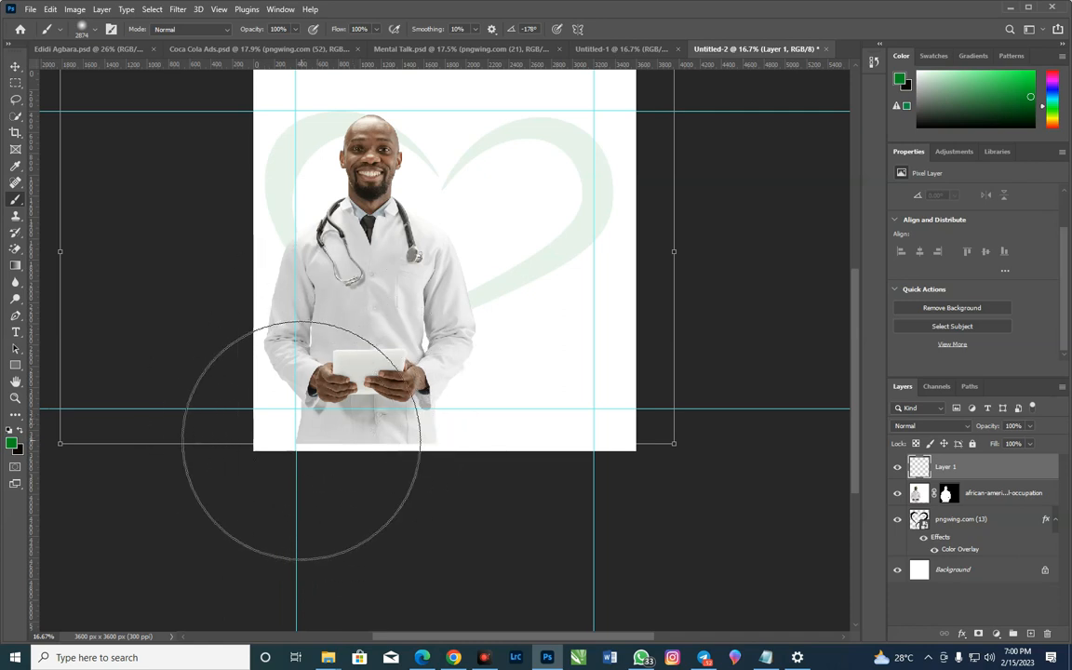
Open the foreground colour for editing and copy the green background code 158c2e from the Notepad note
click(14, 445)
drag(235, 299, 389, 287)
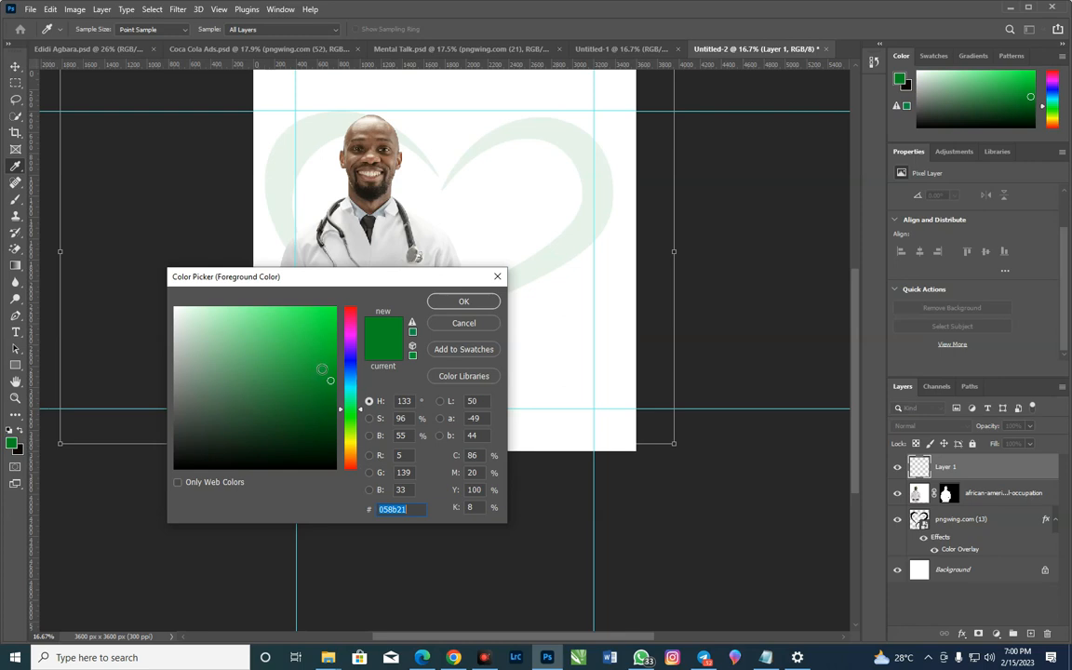
click(766, 658)
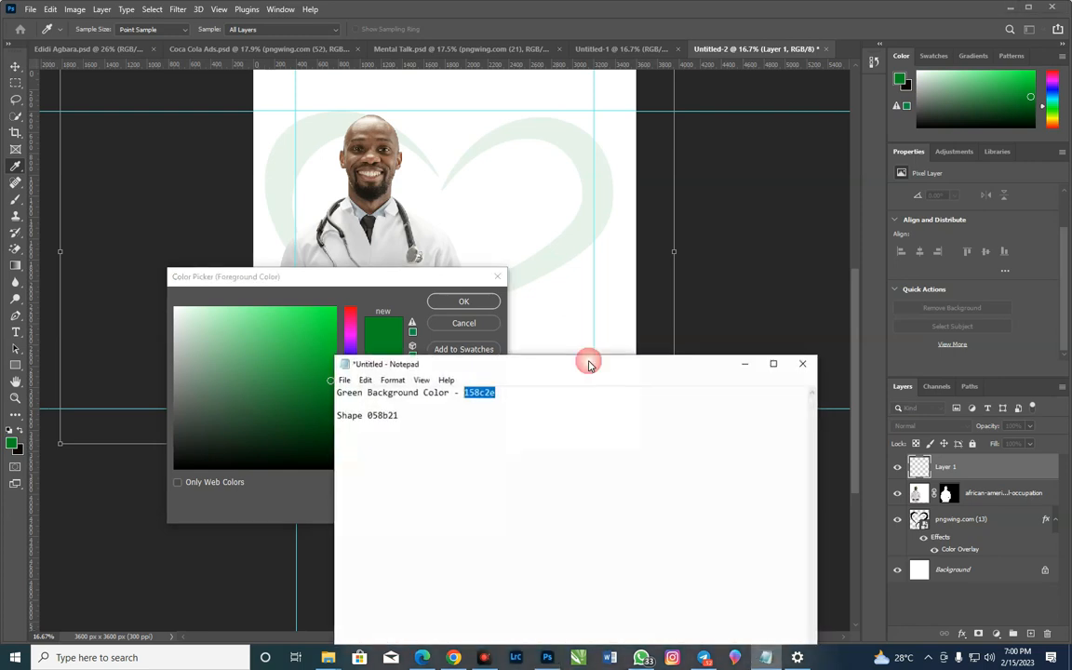
click(462, 392)
double_click(470, 392)
right_click(472, 395)
click(502, 433)
Return to the Color Picker and set the foreground colour to 158c2e
click(319, 486)
click(418, 509)
right_click(387, 510)
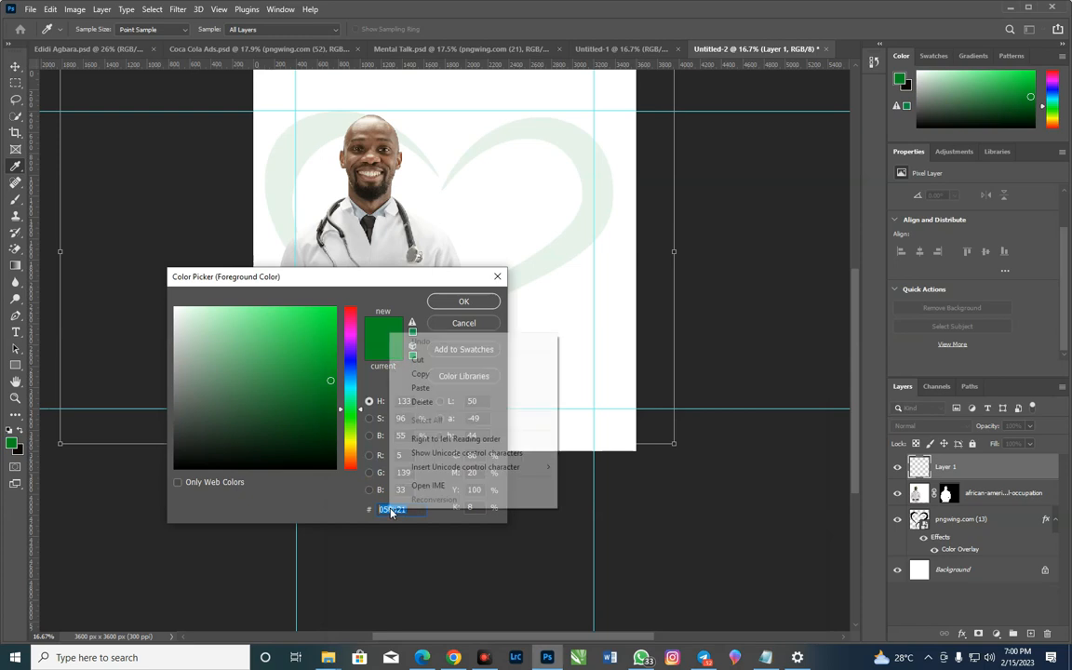
click(421, 387)
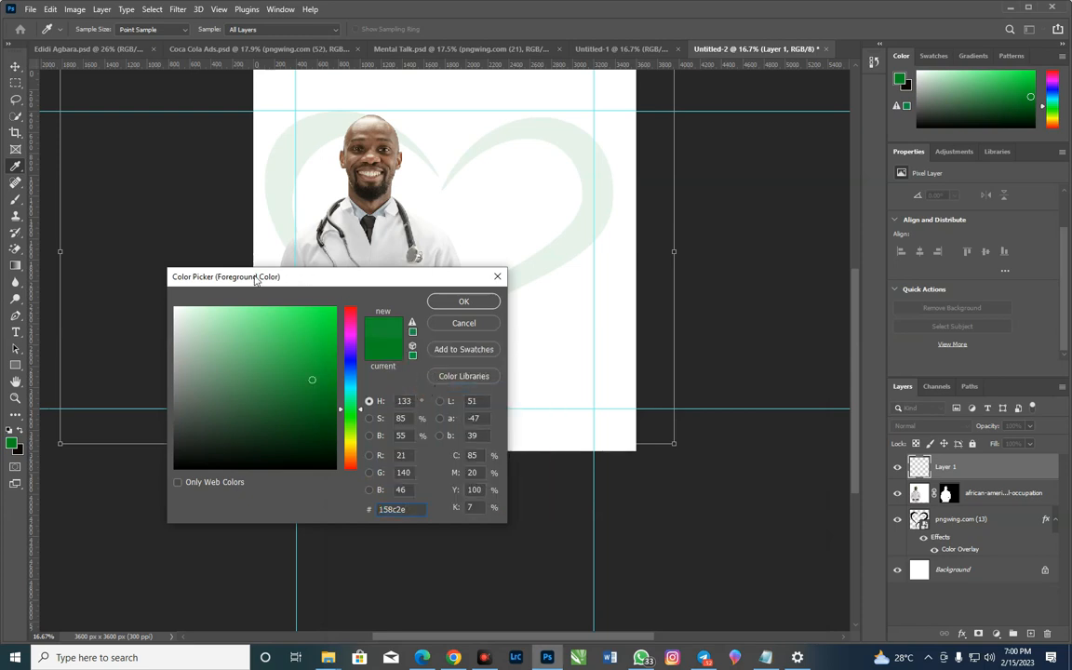
click(462, 302)
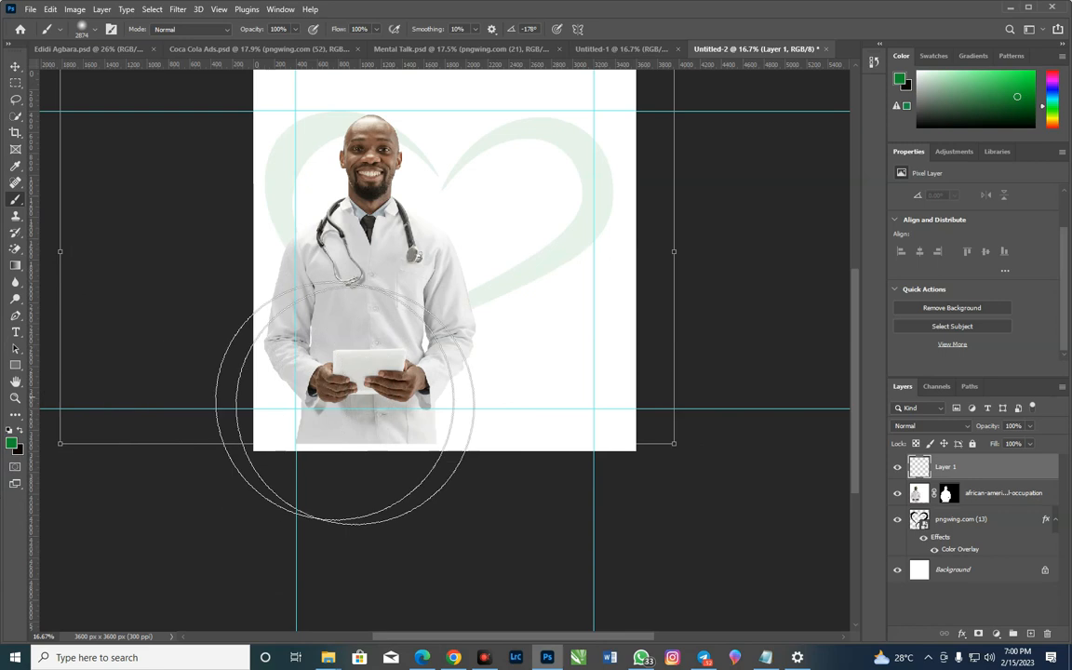
Paint a soft green fade on Layer 1 over the lower half and both side edges of the flyer, covering the doctor's lower body
click(633, 388)
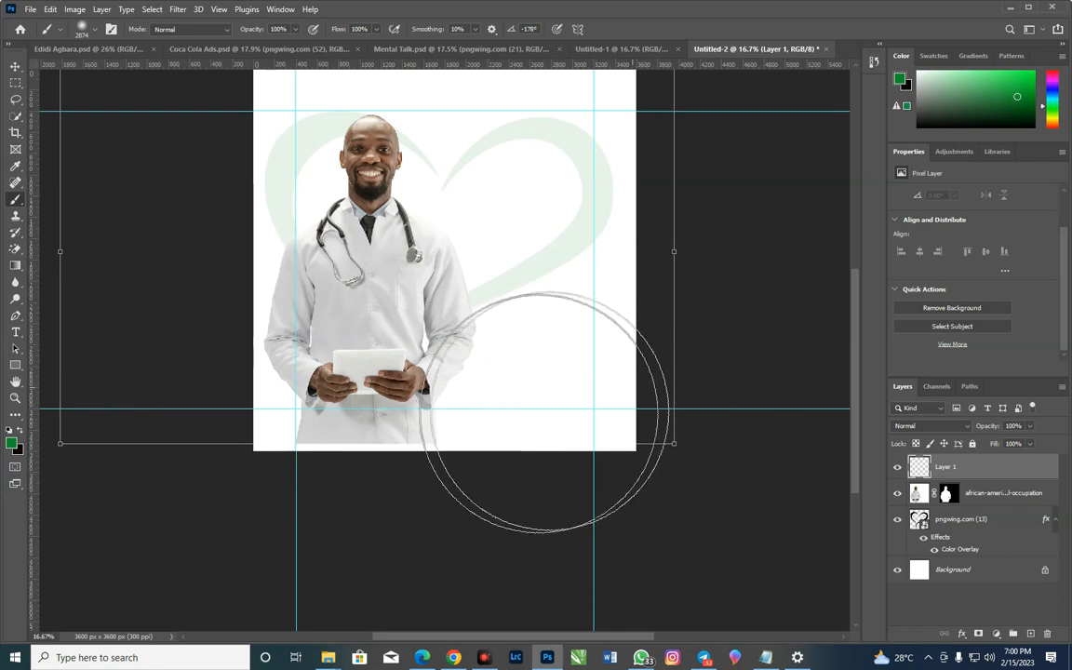
shift+click(248, 419)
mouse_move(239, 395)
mouse_down()
mouse_move(379, 444)
mouse_move(565, 454)
mouse_move(311, 420)
mouse_up()
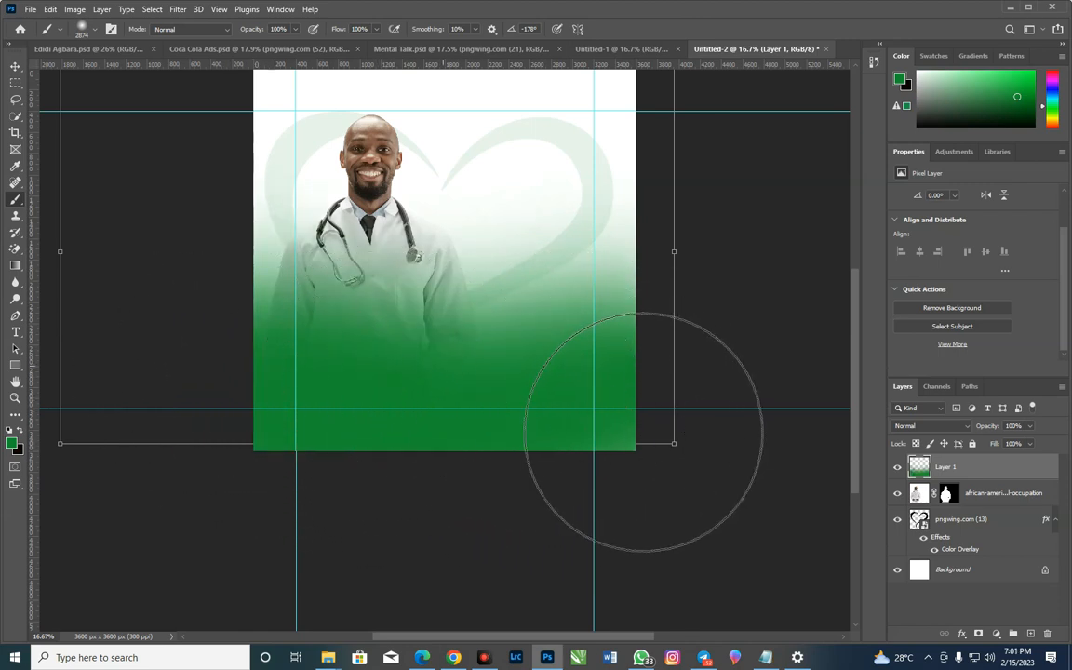
mouse_move(594, 448)
mouse_down()
mouse_move(556, 478)
mouse_move(433, 429)
mouse_up()
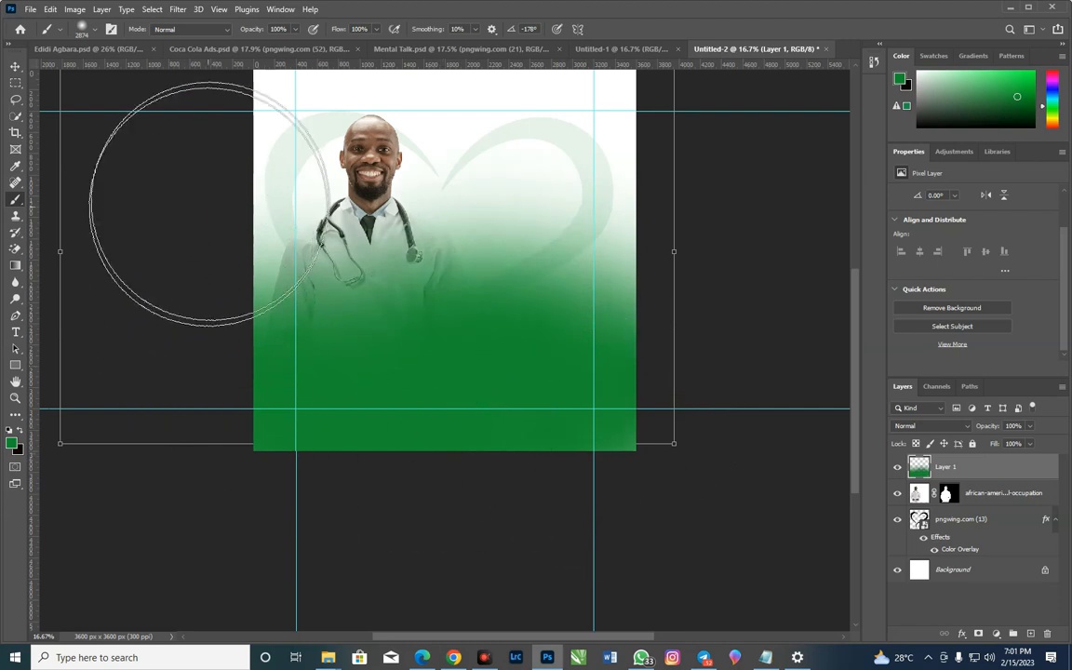
click(199, 246)
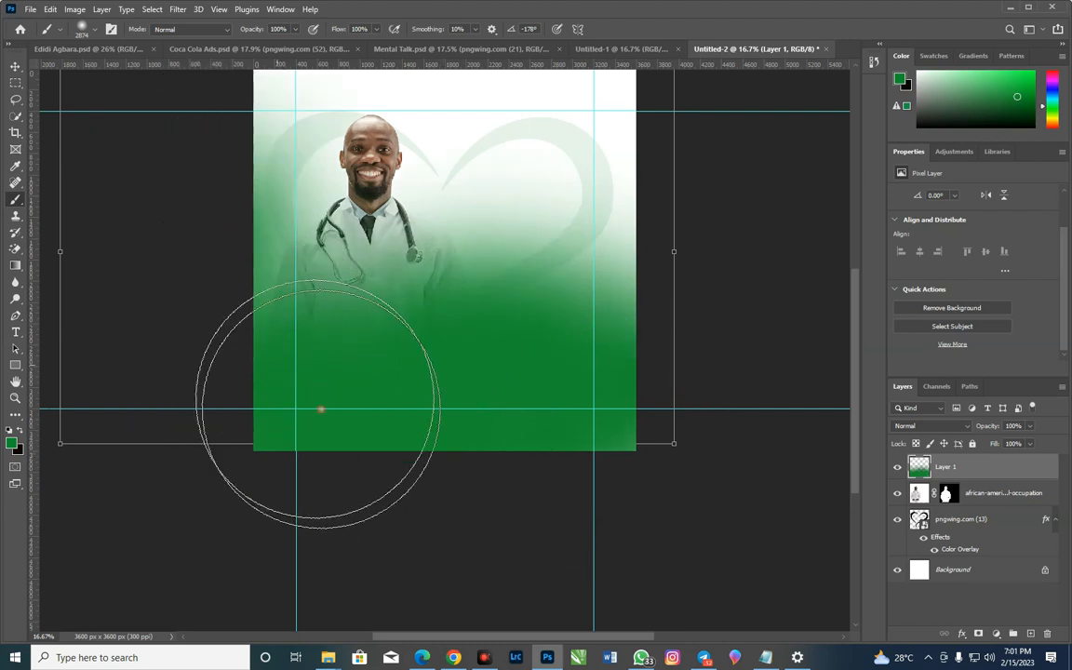
click(215, 277)
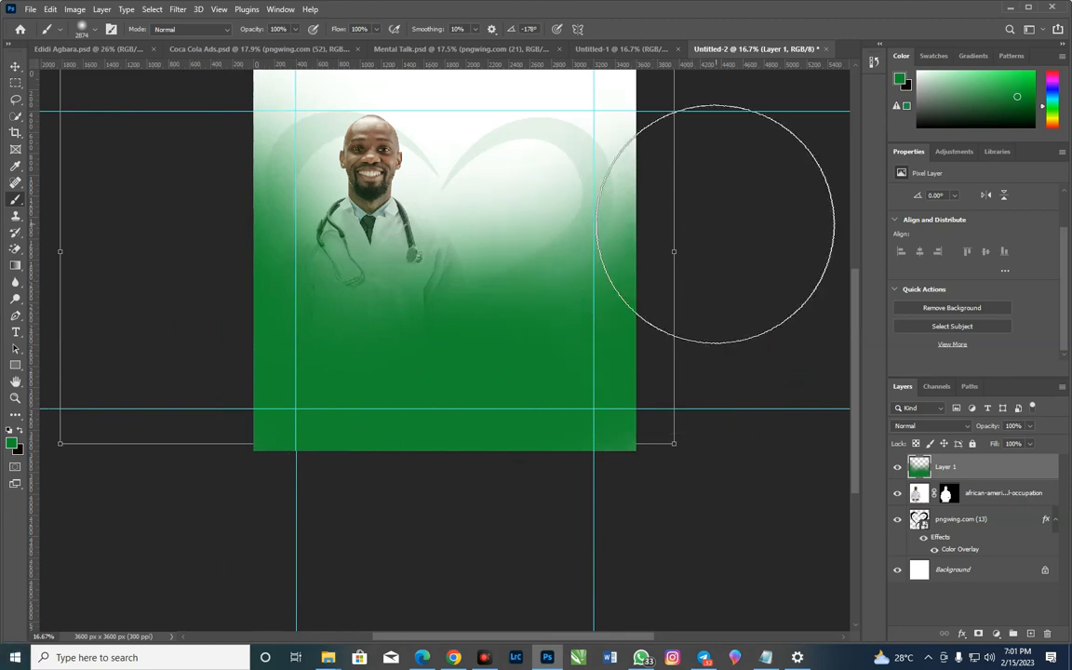
click(15, 67)
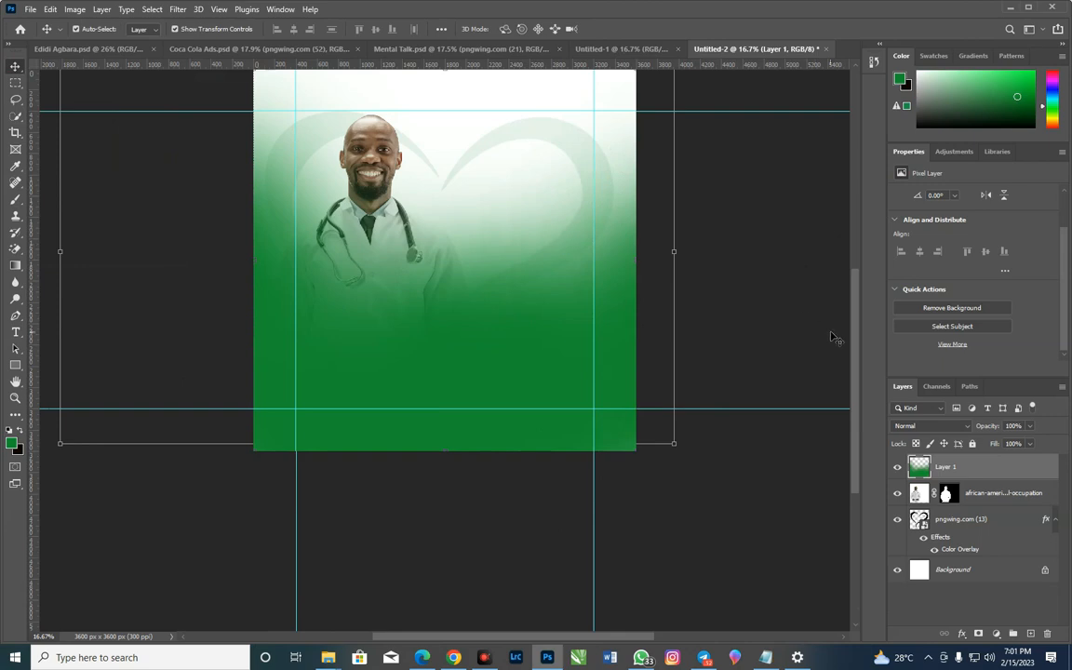
drag(853, 335, 862, 292)
click(527, 165)
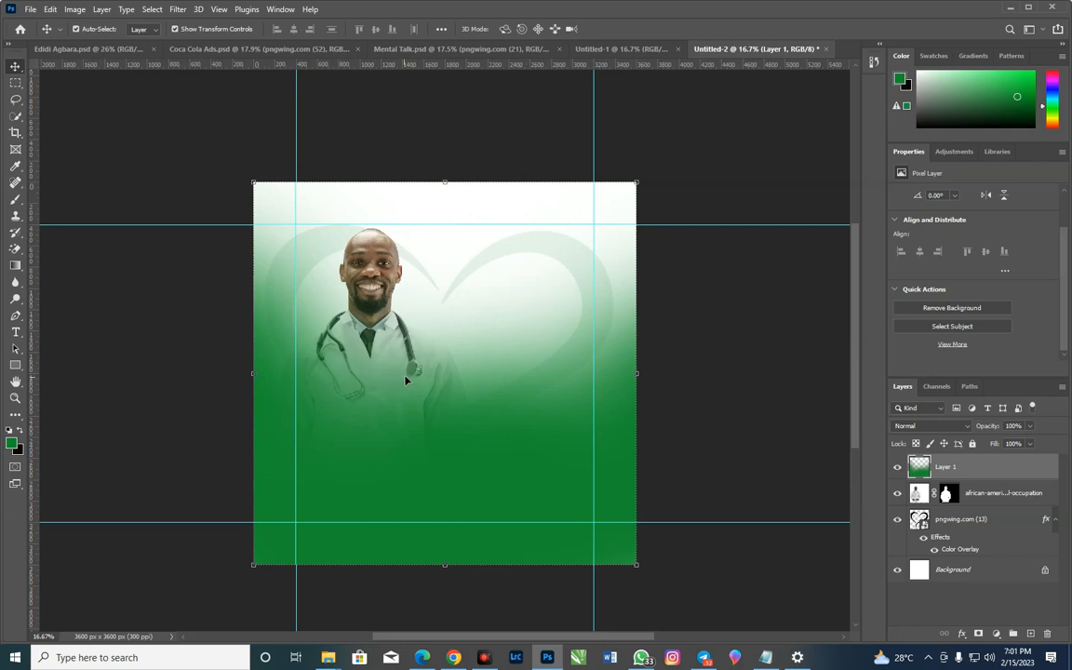
drag(993, 428, 992, 429)
click(992, 429)
drag(991, 429, 996, 428)
click(1025, 607)
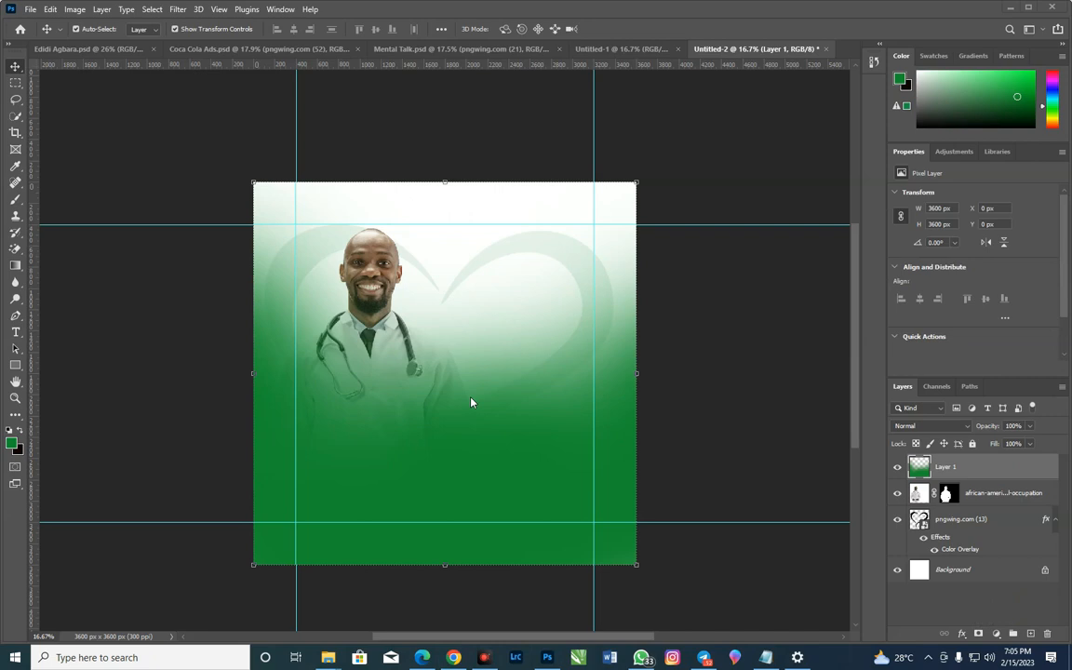
Hide Layer 1 and draw a green-filled rectangle about 1494 × 1026 px beside the doctor, over the heart's lower part
click(897, 467)
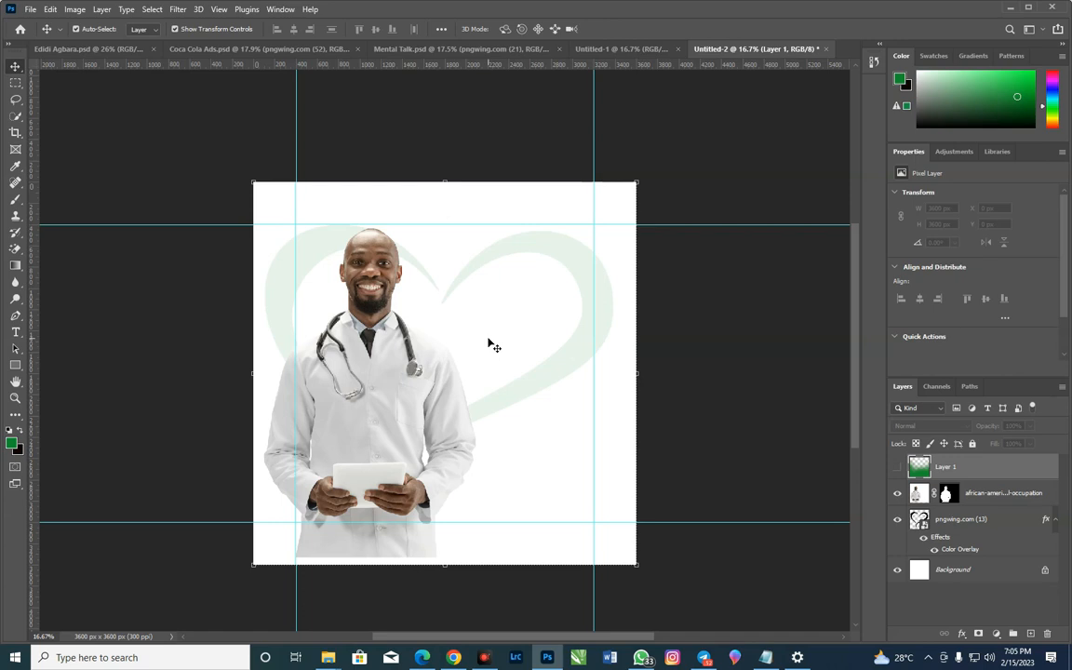
key(u)
drag(426, 318, 586, 427)
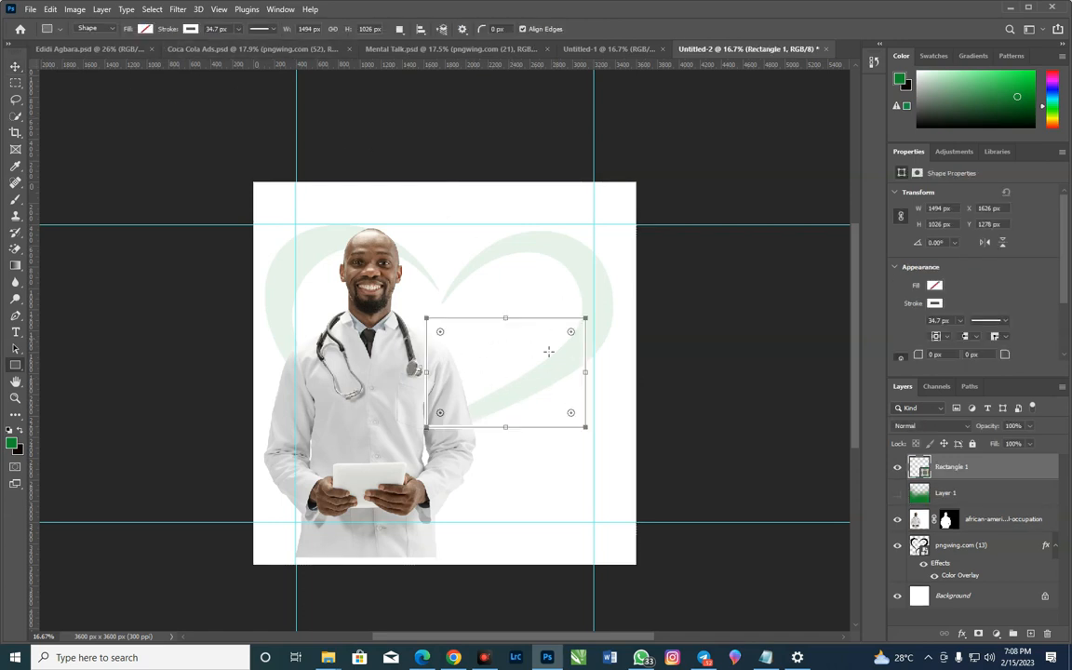
click(136, 29)
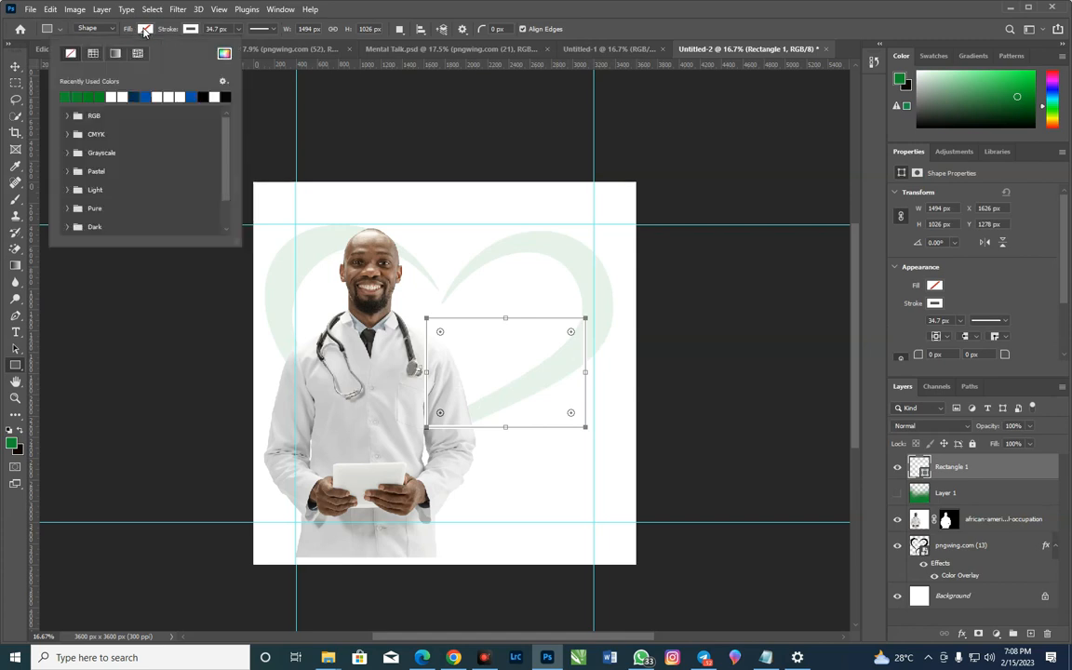
click(65, 97)
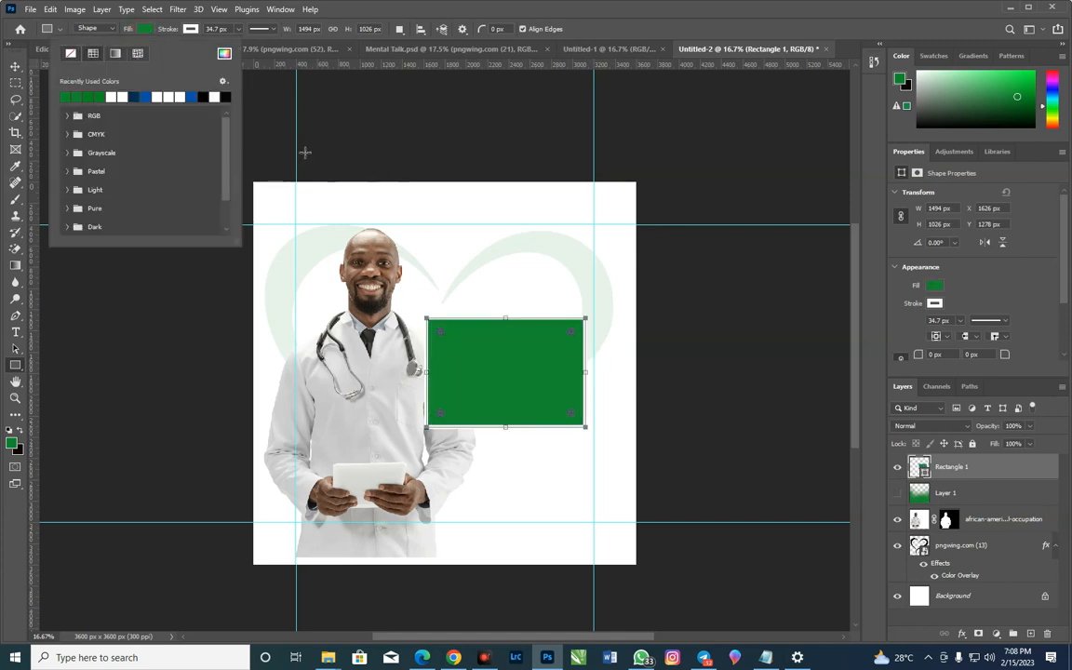
Set the green rectangle's stroke width to 1 px
click(190, 29)
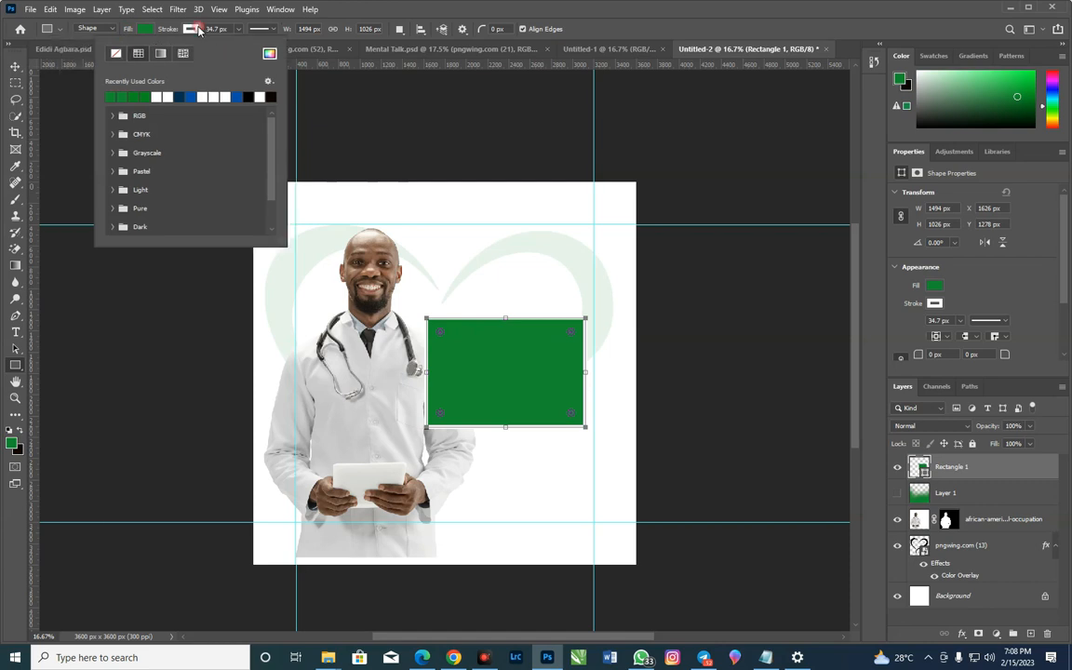
click(236, 31)
click(238, 29)
drag(241, 46, 223, 47)
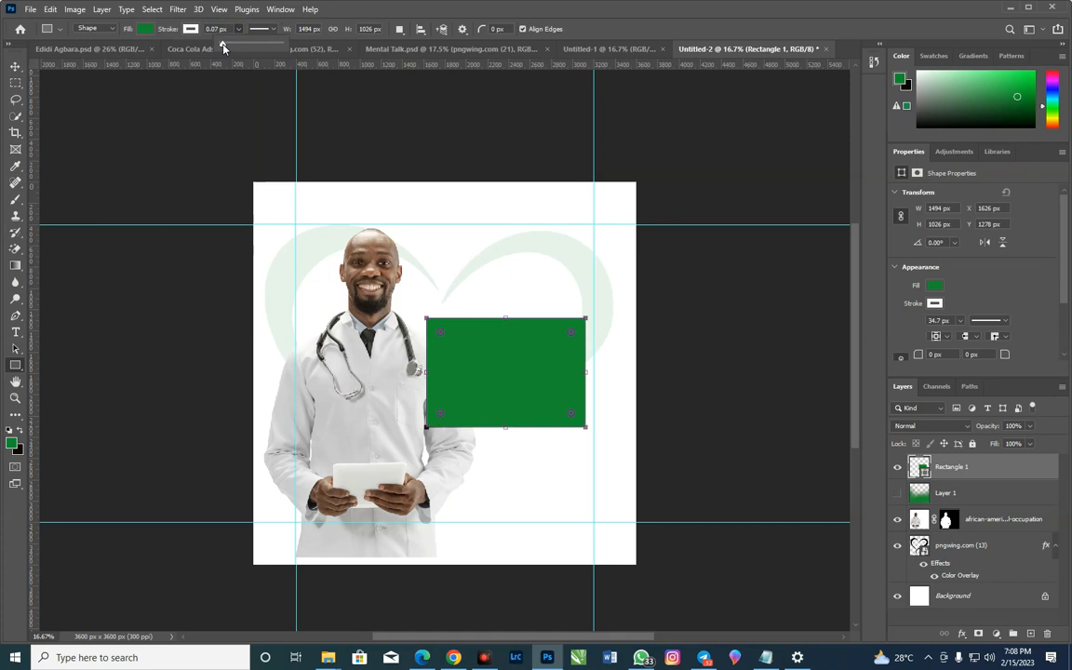
click(221, 33)
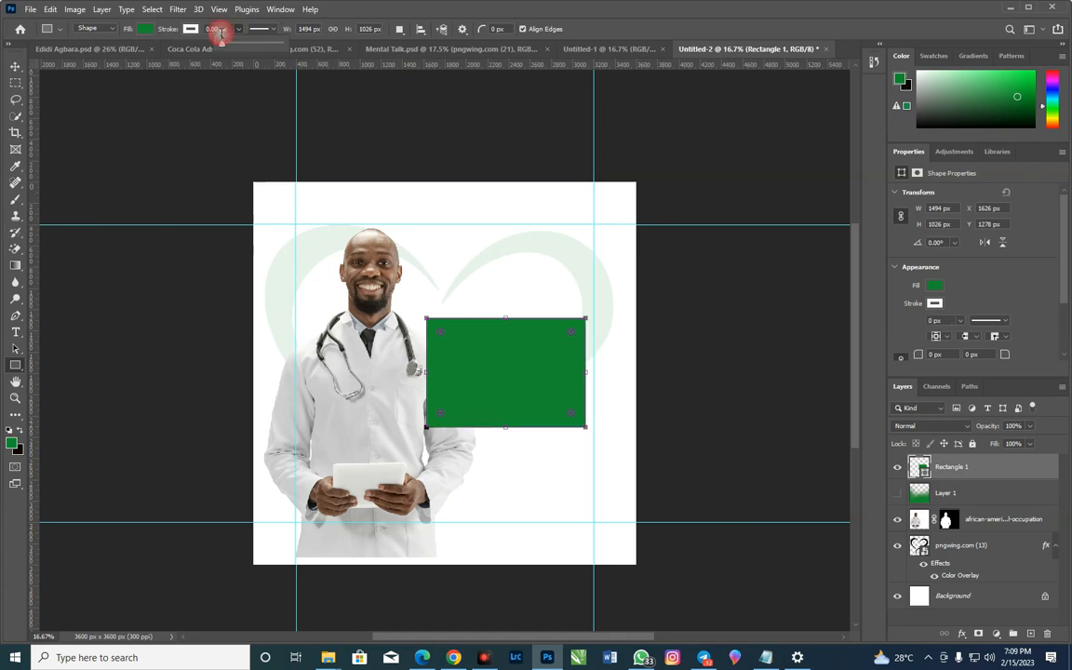
double_click(215, 30)
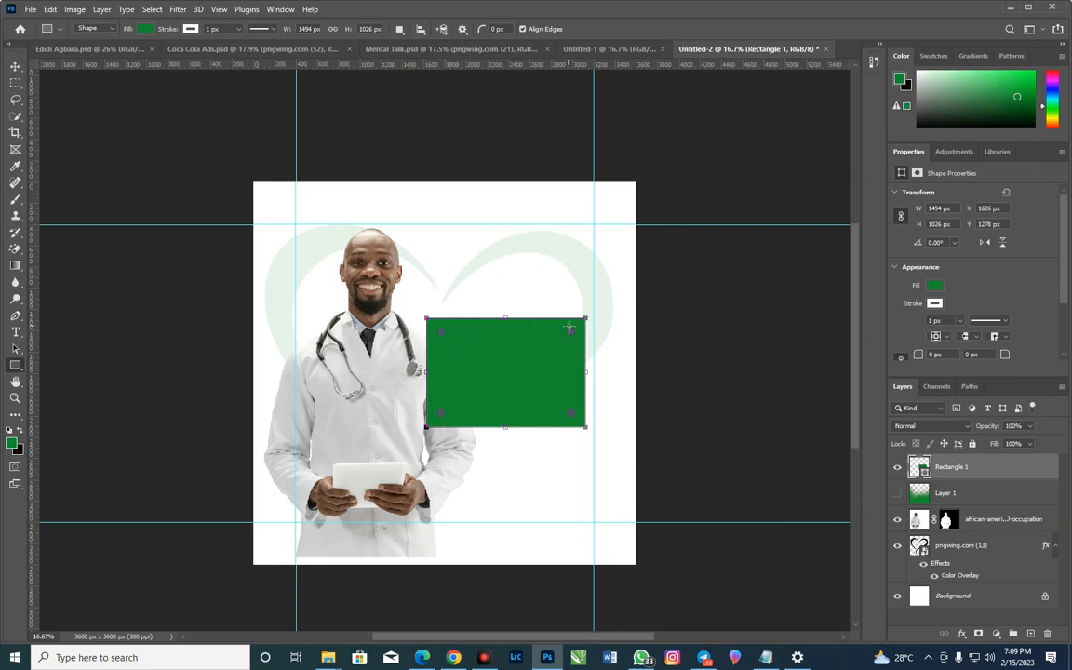
Round the green rectangle's corners to about 204 px and move it down to about X 1656, Y 1476 px
drag(572, 334, 563, 333)
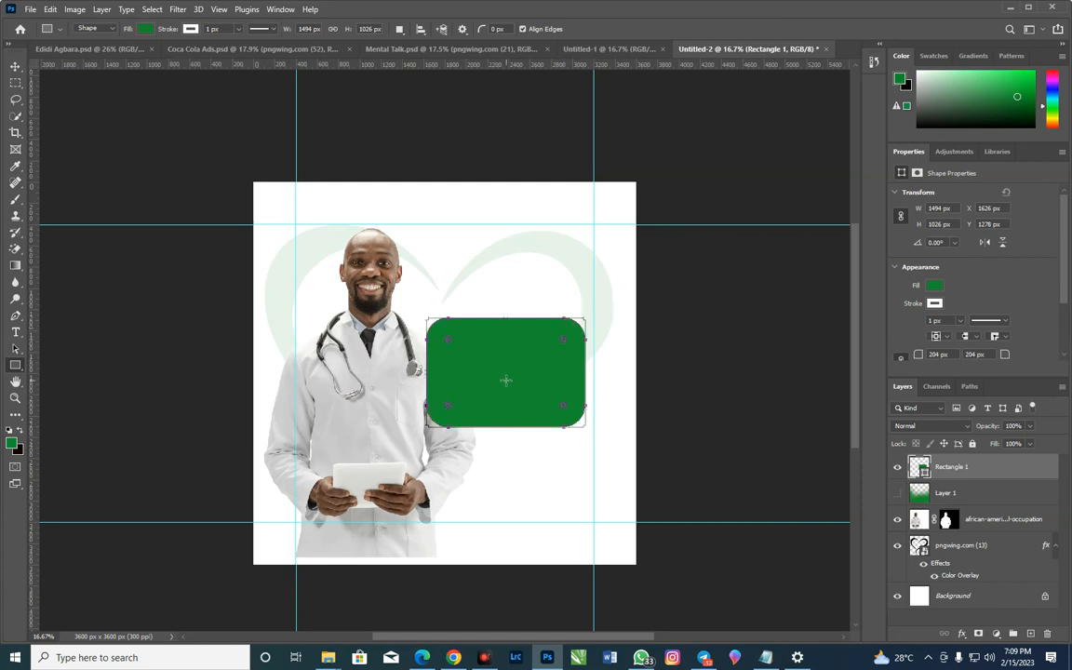
click(15, 67)
drag(493, 356, 490, 381)
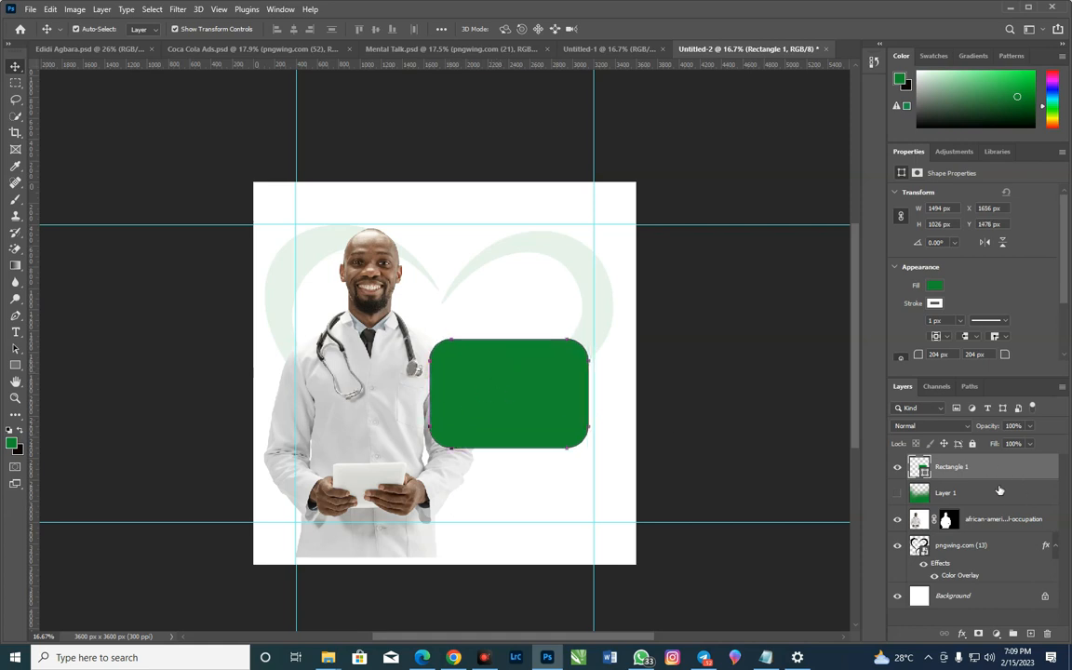
Place the green rectangle's layer beneath the doctor layer and scale the shape to 100.48%
drag(1001, 471, 1017, 529)
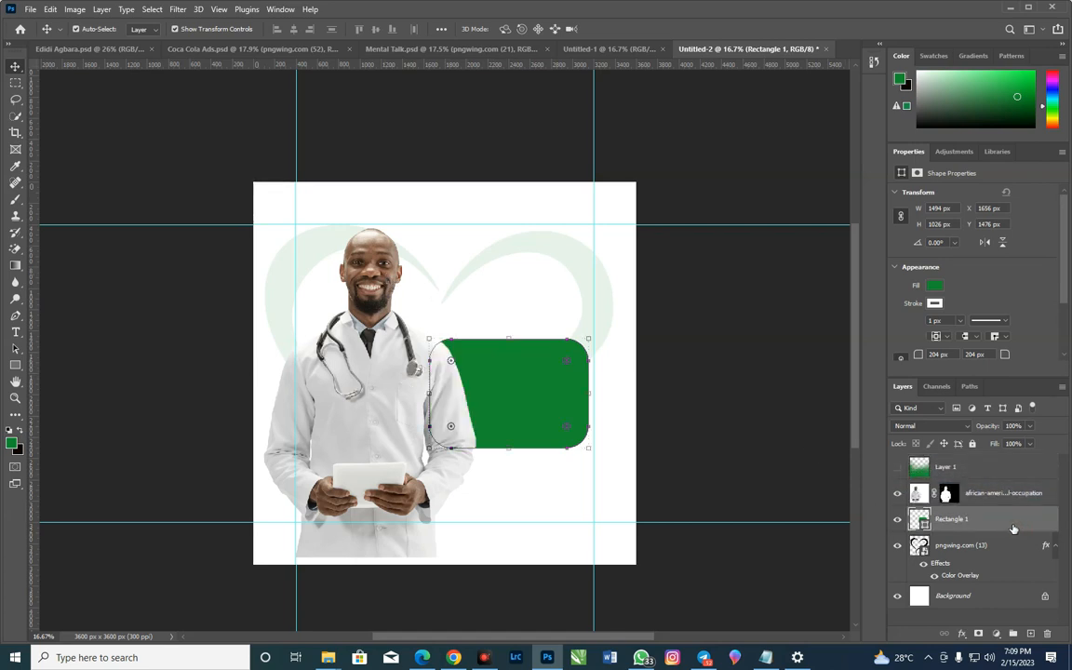
key(ctrl+t)
drag(594, 341, 592, 339)
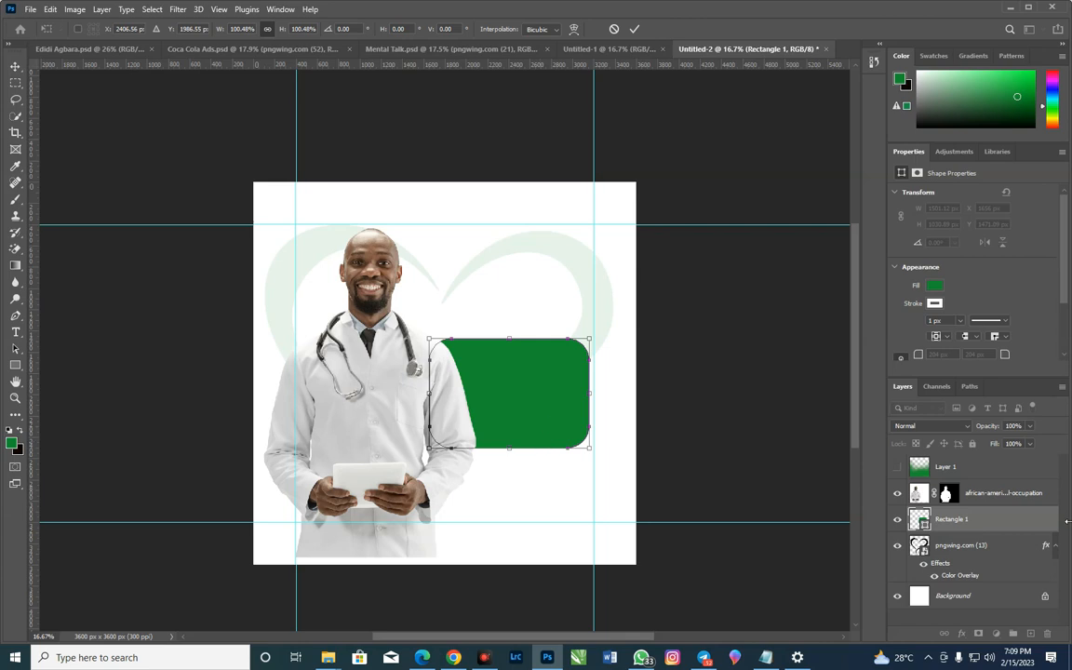
click(1028, 496)
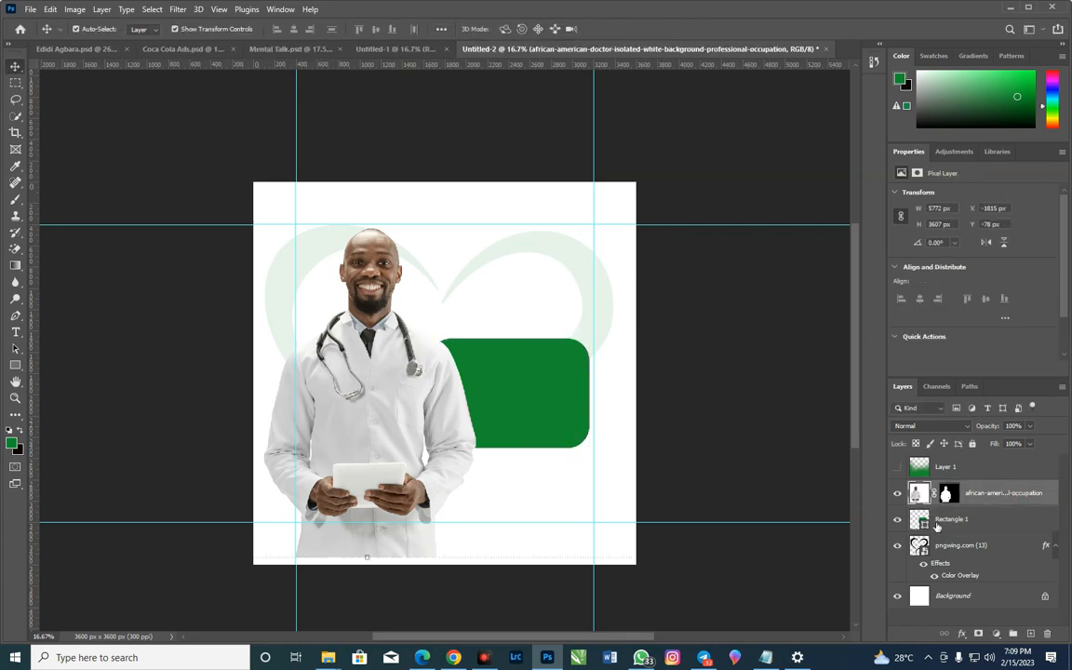
Draw a white-filled rectangle about 1032 × 600 px over the doctor's lower coat, on top of Layer 1, with corners rounded about 144 px
click(15, 365)
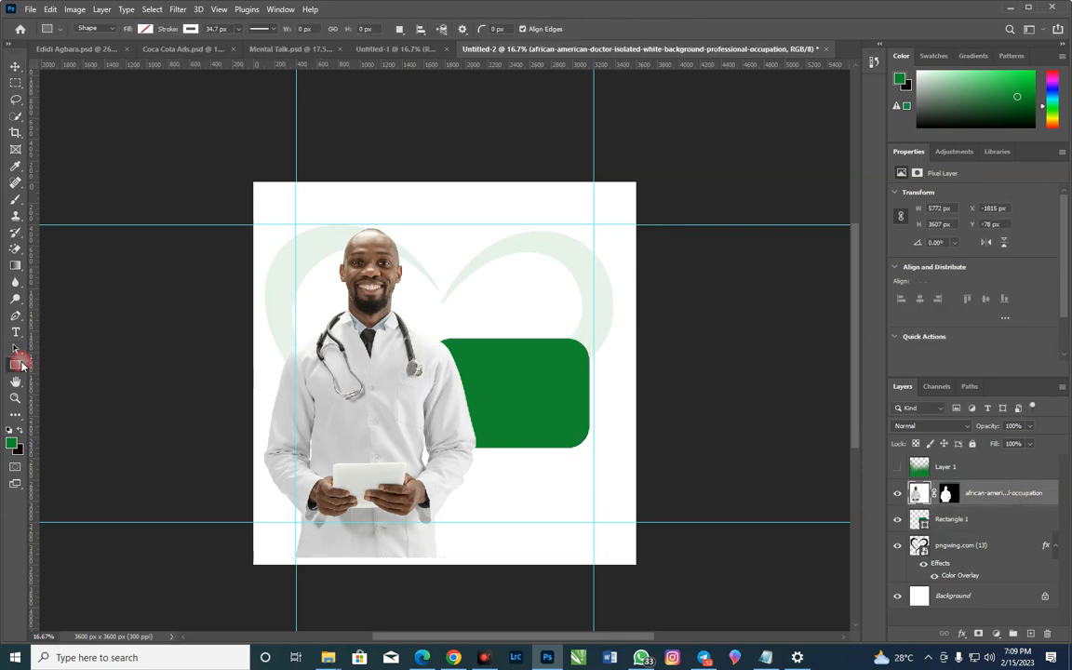
click(914, 466)
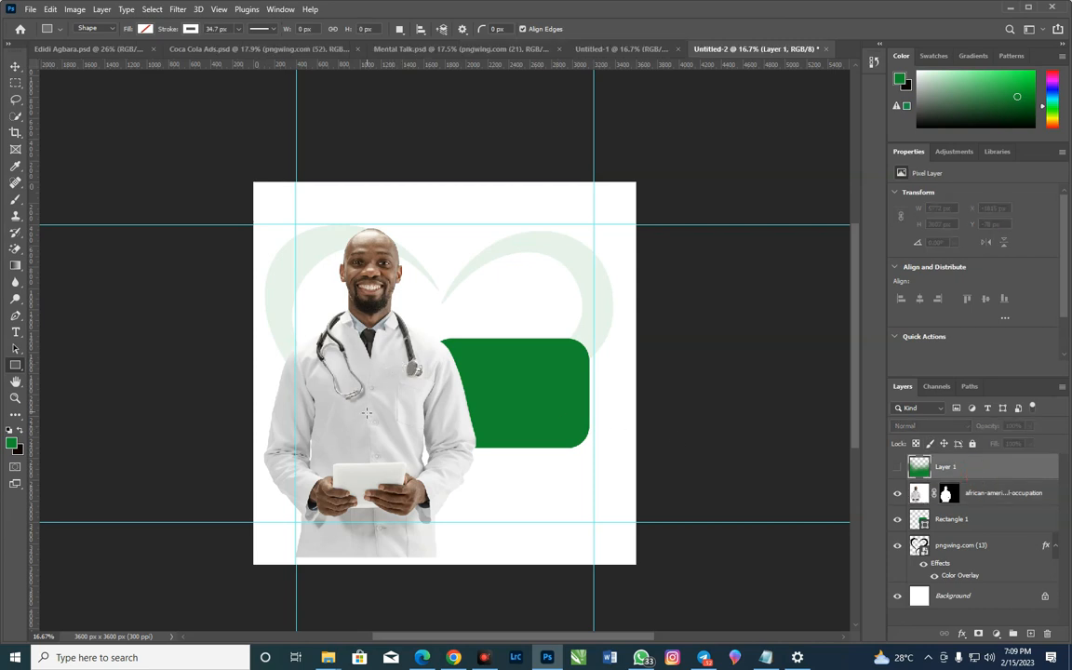
drag(348, 413, 457, 477)
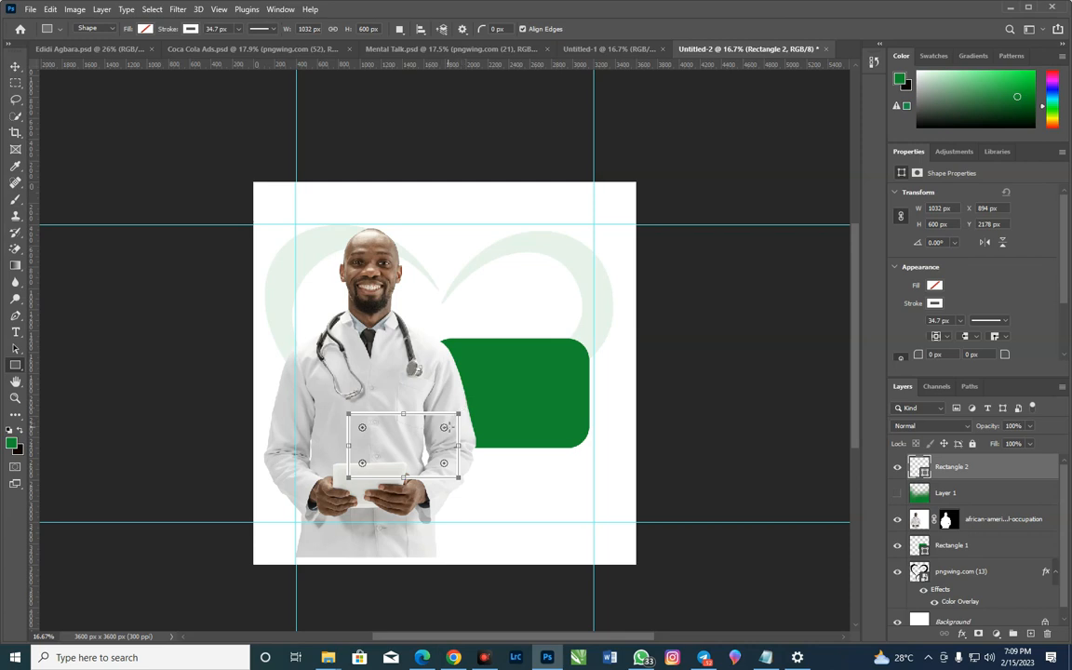
drag(444, 428, 443, 427)
click(145, 29)
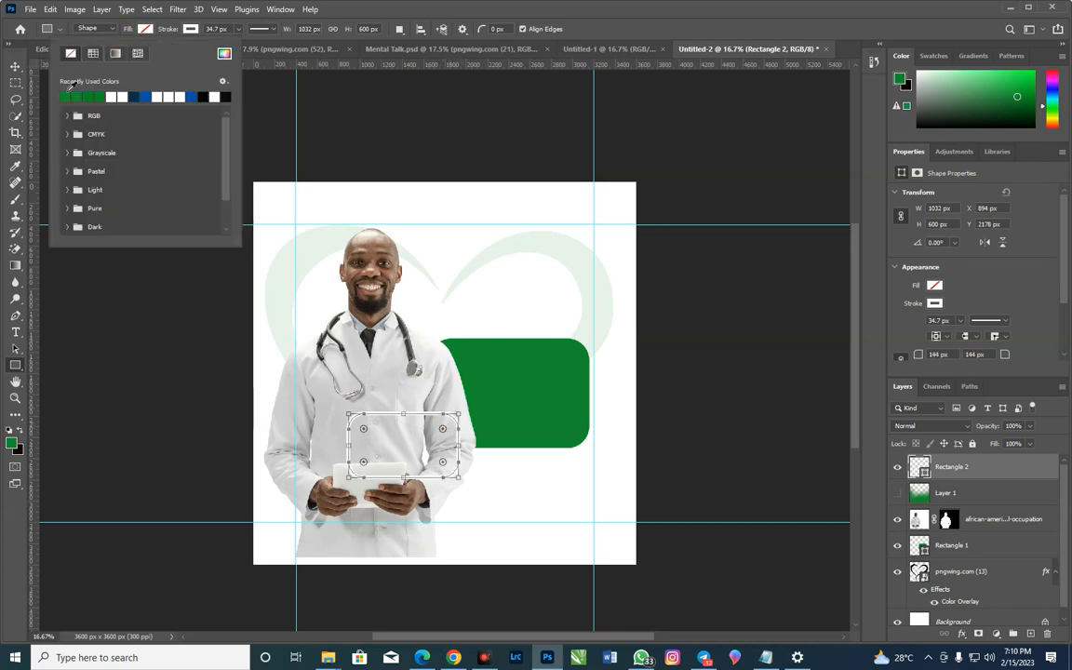
click(112, 97)
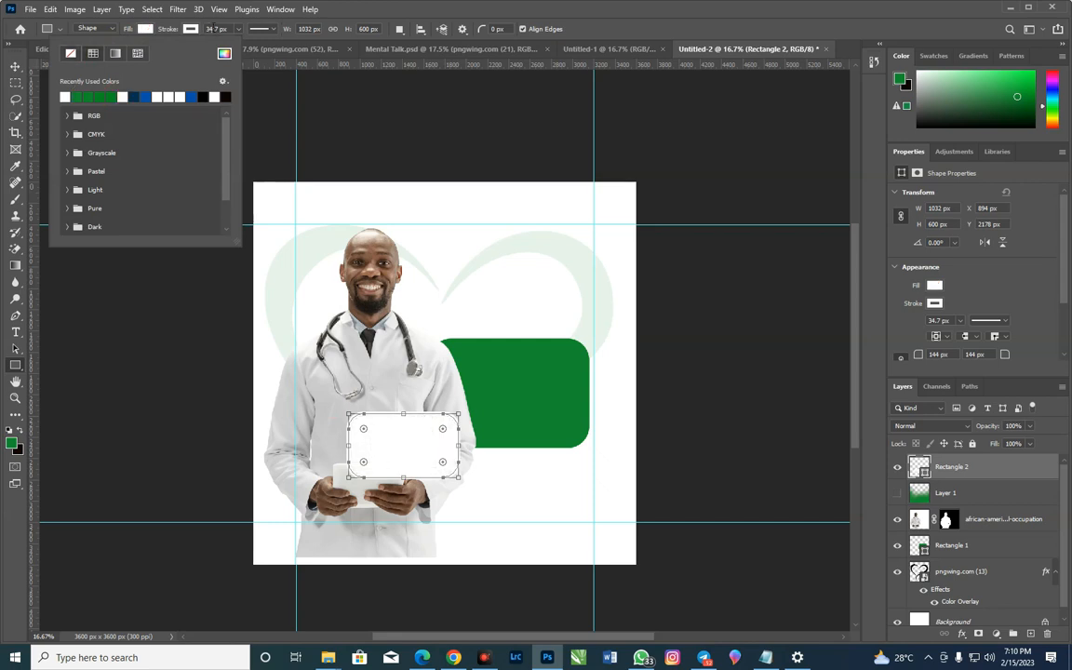
Reduce the white rectangle's stroke to 0 px and move it to about X 840, Y 2292 px, over the tablet
click(237, 31)
drag(239, 46, 225, 52)
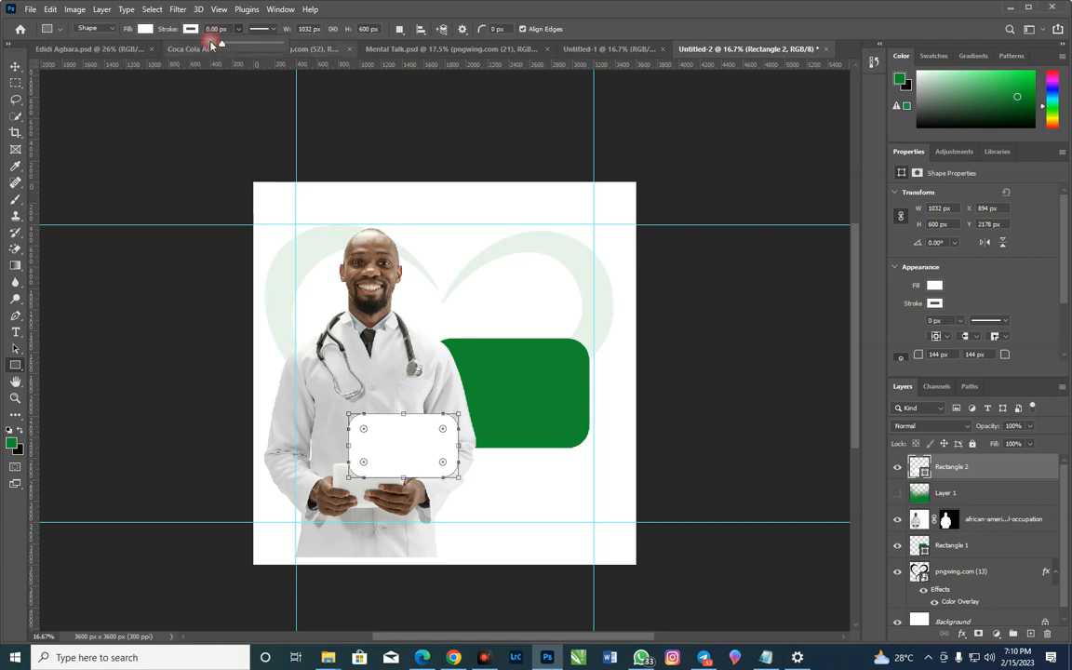
click(211, 29)
text(1px)
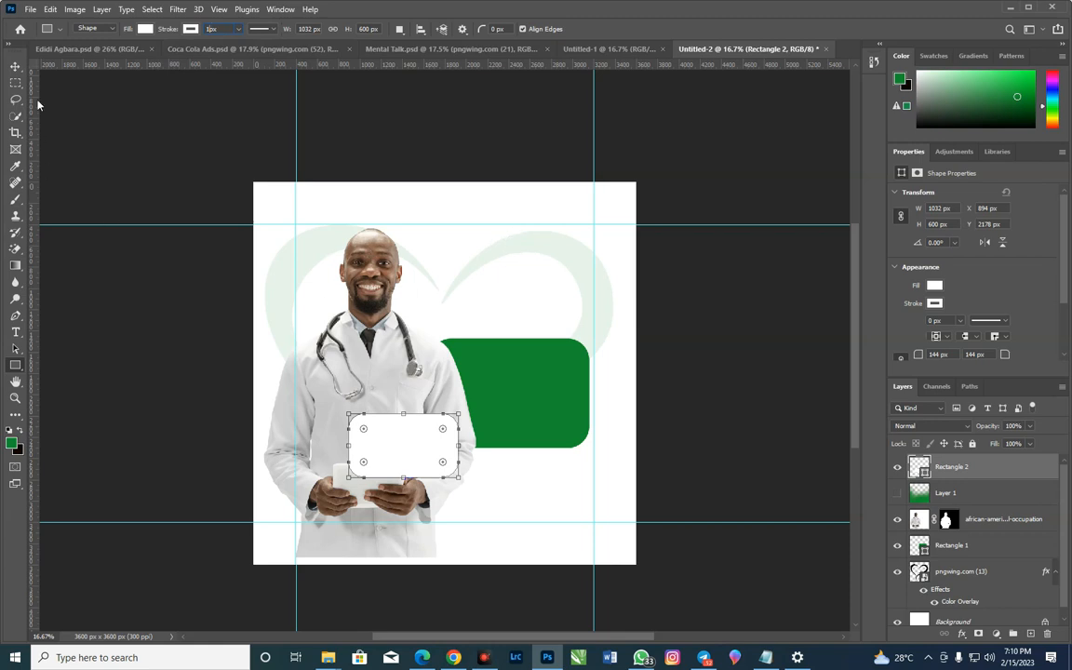
click(14, 66)
drag(407, 459, 396, 468)
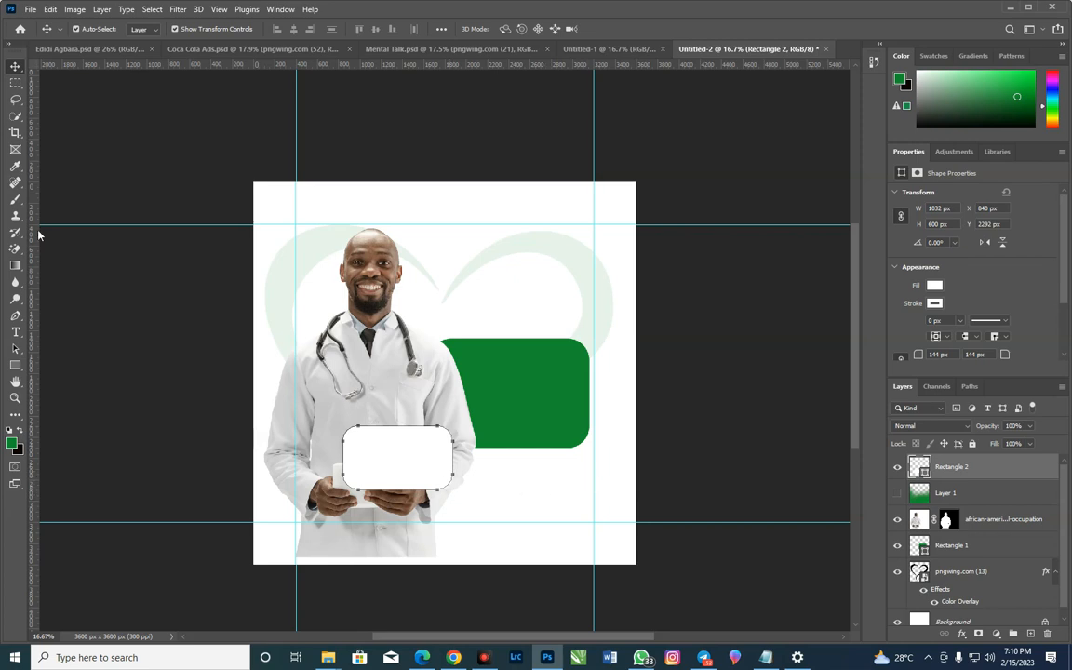
Move the green fade on Layer 1 beneath Rectangle 1 and make the layer visible again
click(15, 365)
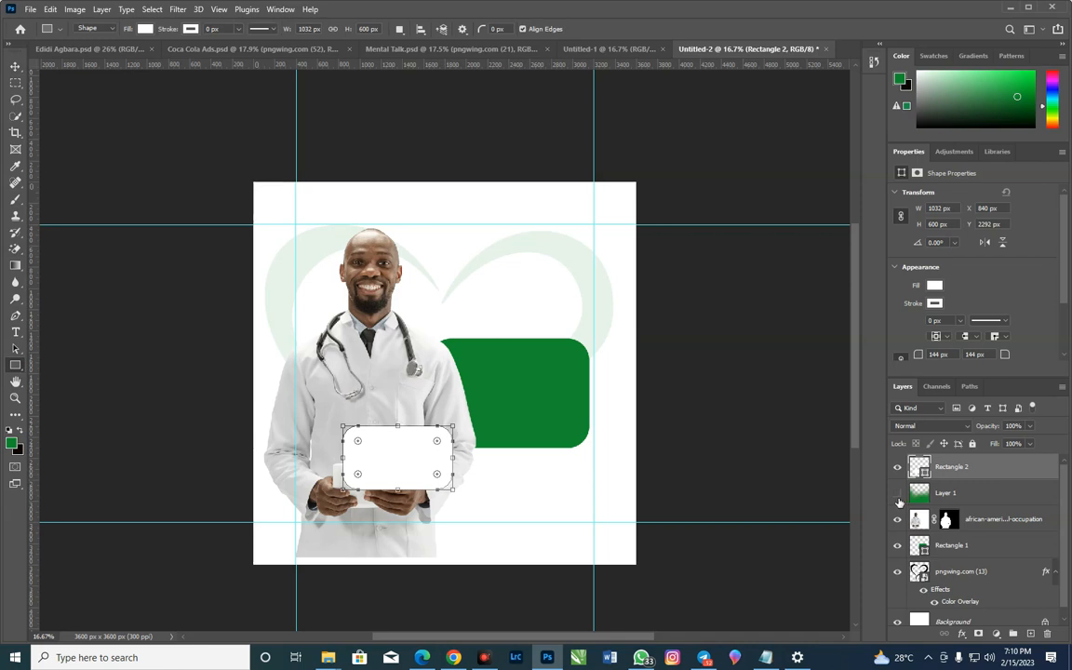
drag(978, 501, 977, 559)
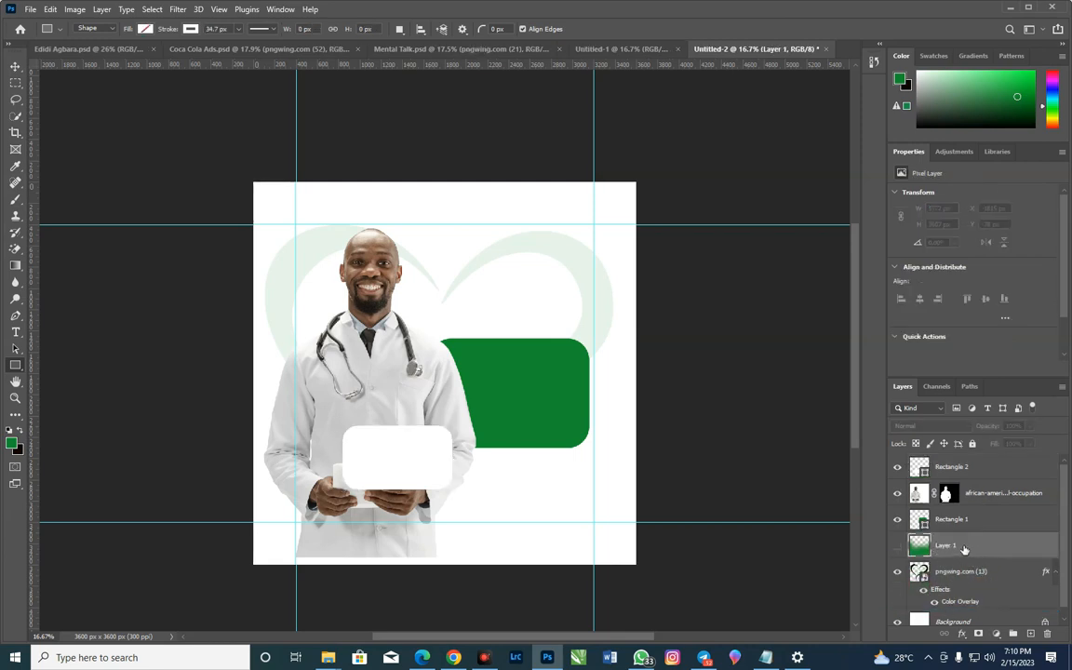
mouse_move(976, 493)
mouse_down()
mouse_move(981, 554)
mouse_move(992, 488)
mouse_up()
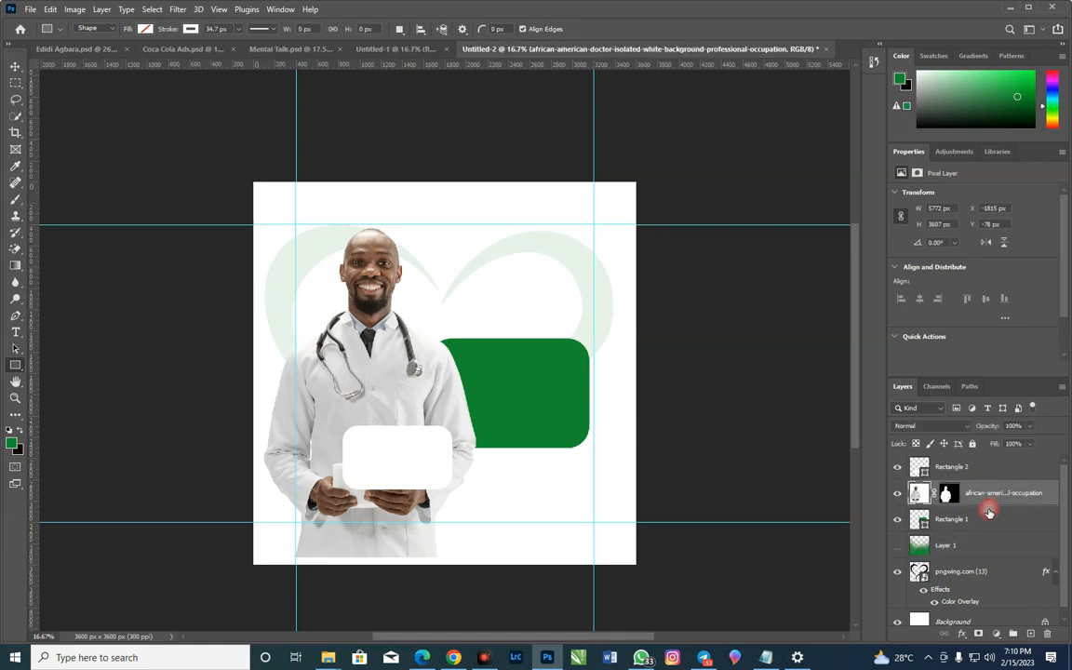
click(959, 520)
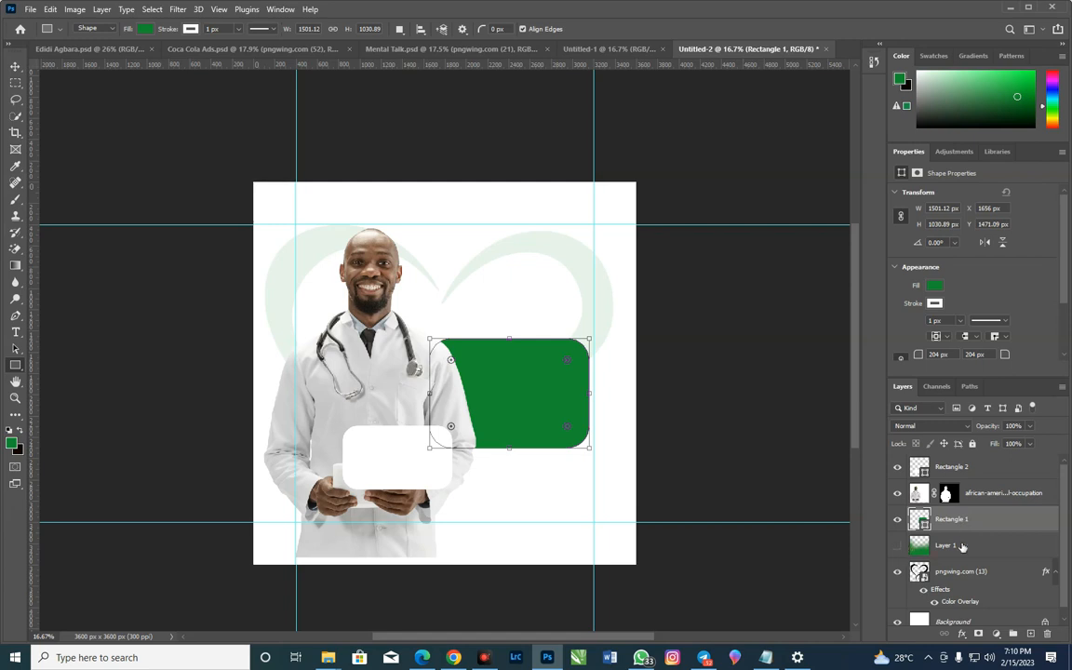
click(897, 545)
click(769, 430)
click(497, 283)
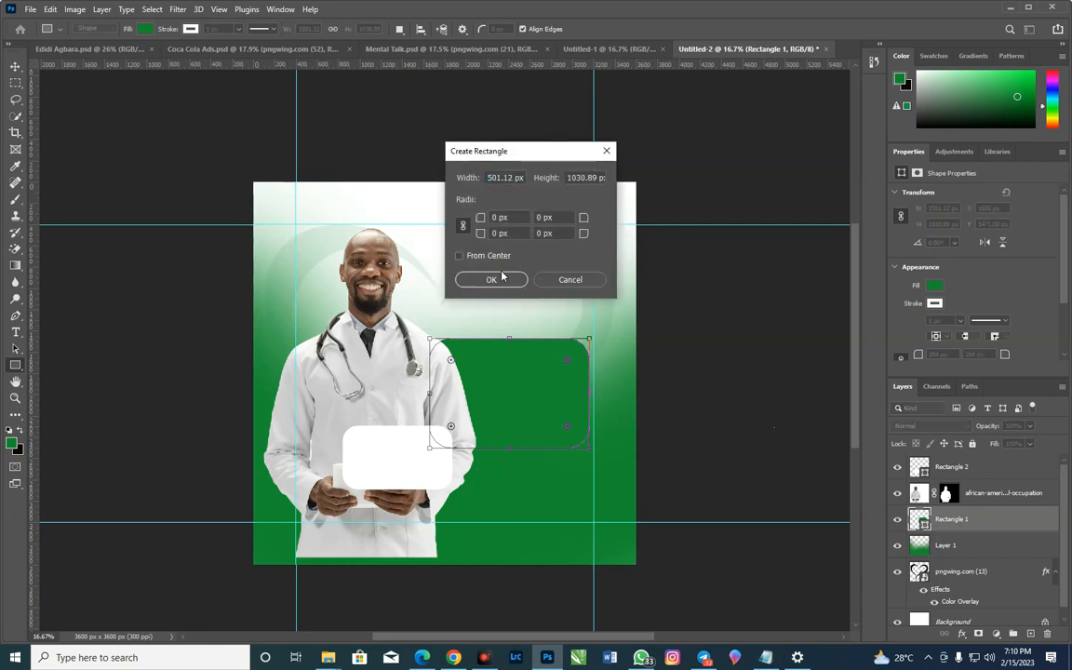
click(557, 279)
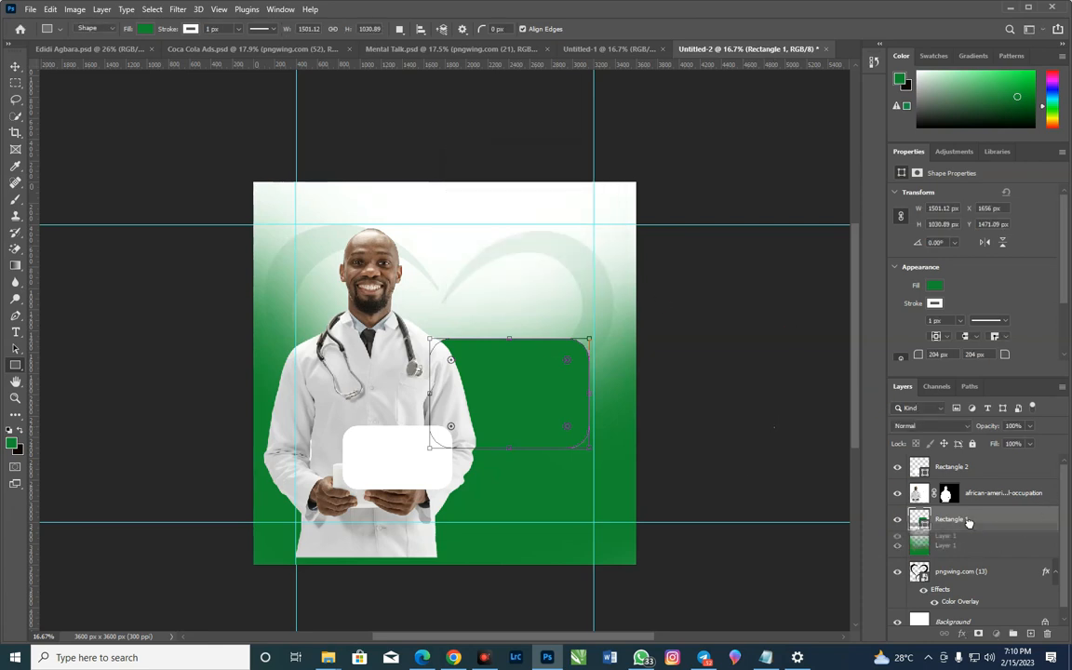
Move Layer 1 back above the doctor layer, just beneath Rectangle 2, and select Rectangle 1
drag(968, 493, 977, 488)
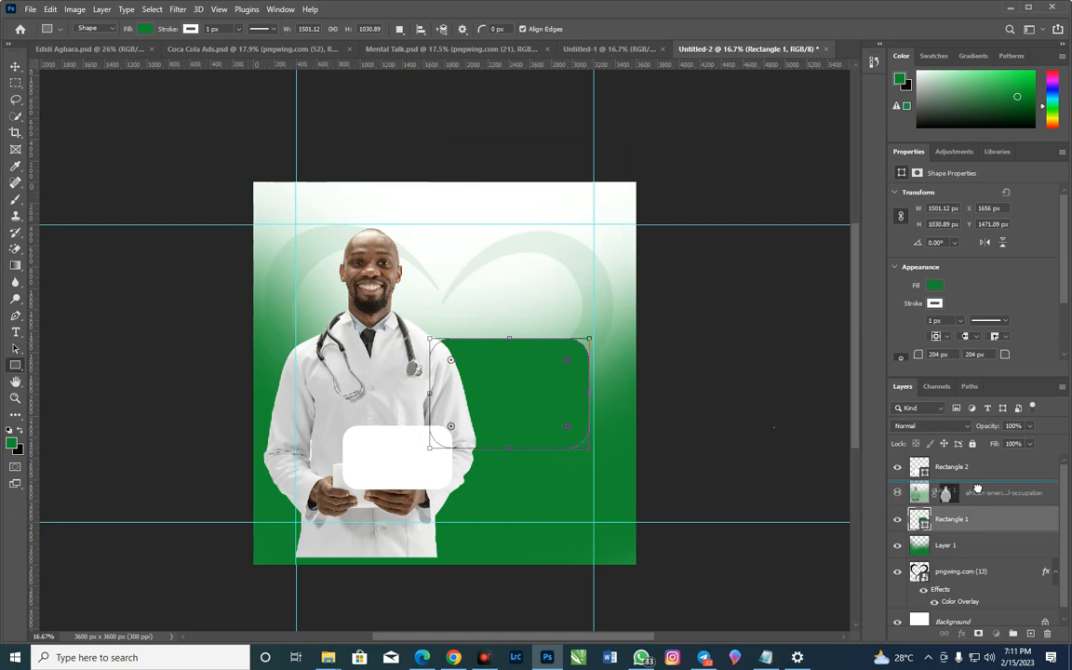
drag(977, 489, 920, 494)
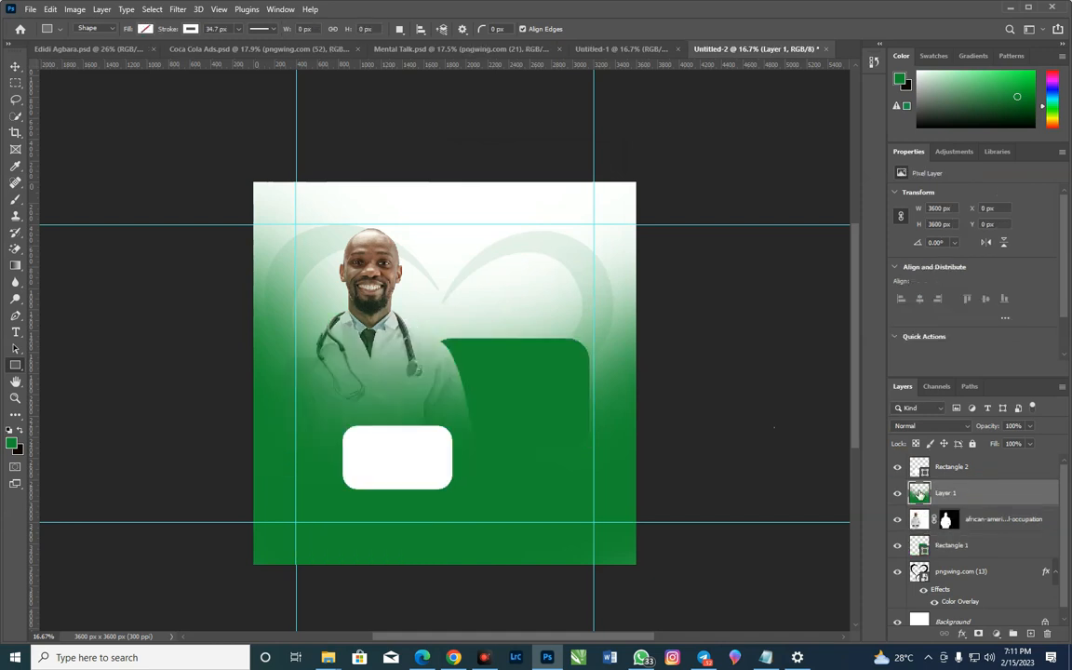
click(940, 549)
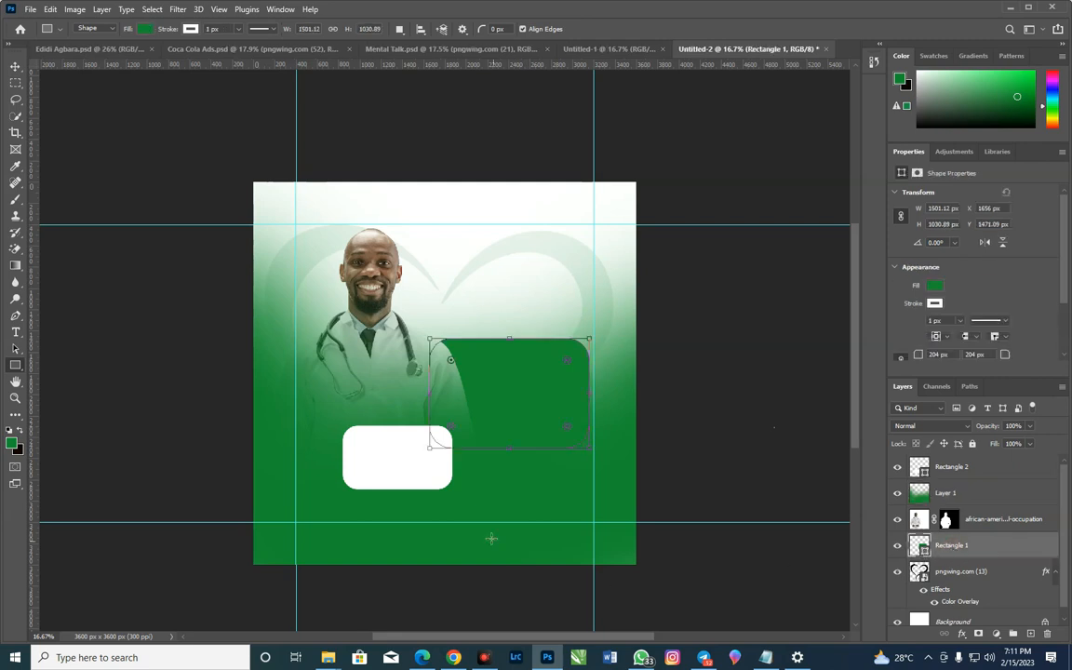
Draw a green rectangle about 942 × 440 px below the large green one, ending at the lower horizontal guide
click(14, 67)
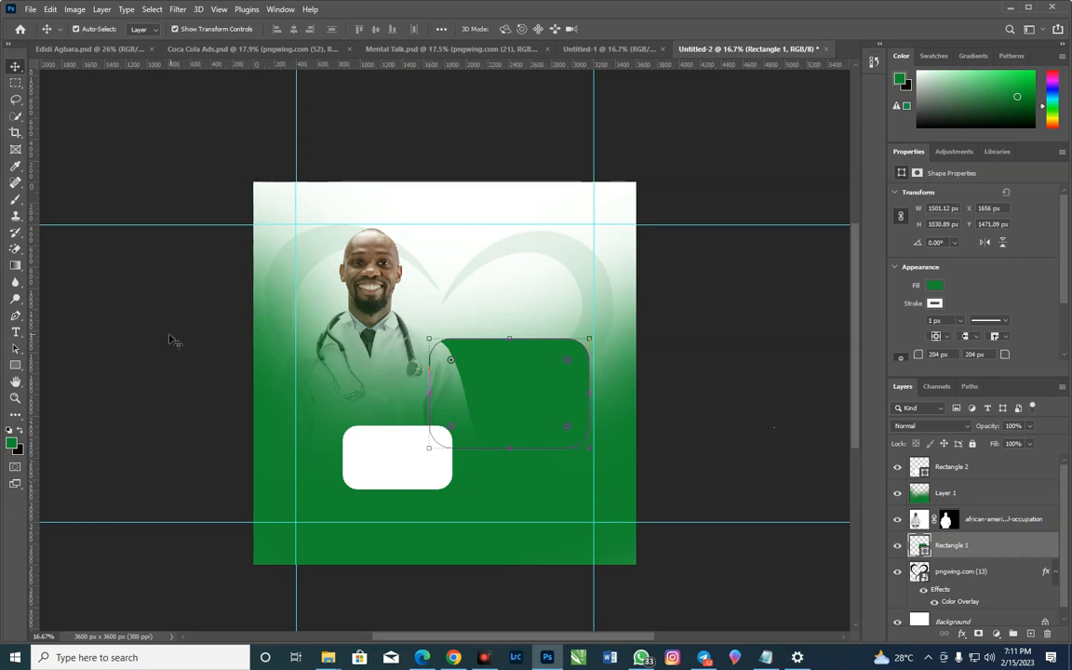
click(15, 365)
drag(456, 476, 557, 525)
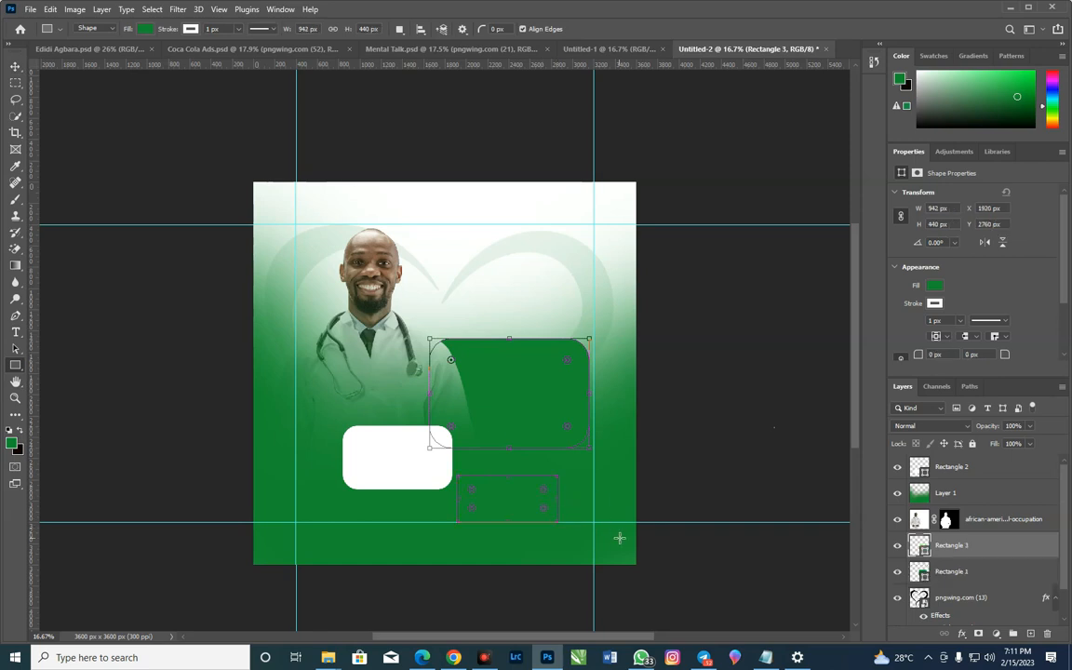
Move the white rounded rectangle slightly up to about X 888, Y 2202 px
click(15, 66)
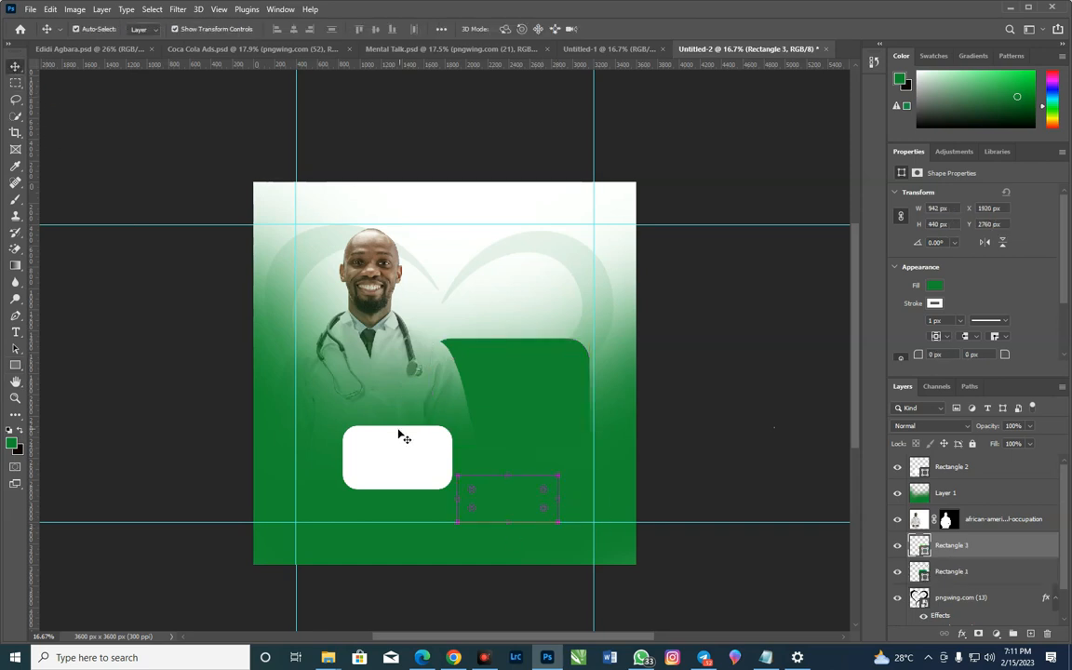
drag(395, 450, 393, 446)
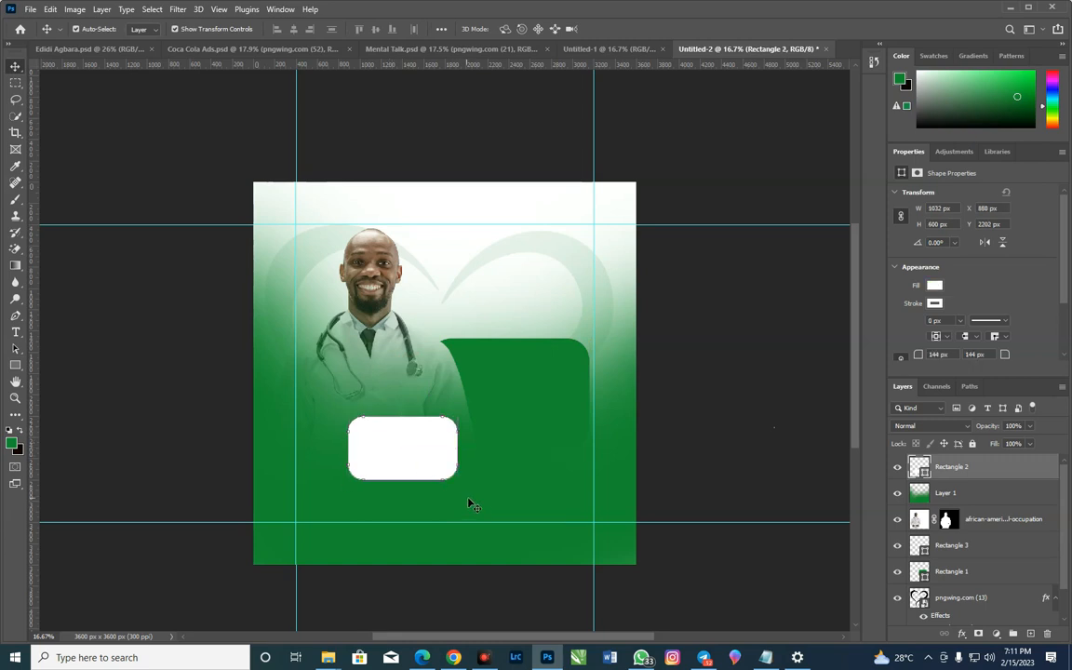
Duplicate the white rounded rectangle diagonally below the original and scale the copy to about 88.5%, resting on the lower horizontal guide
click(498, 505)
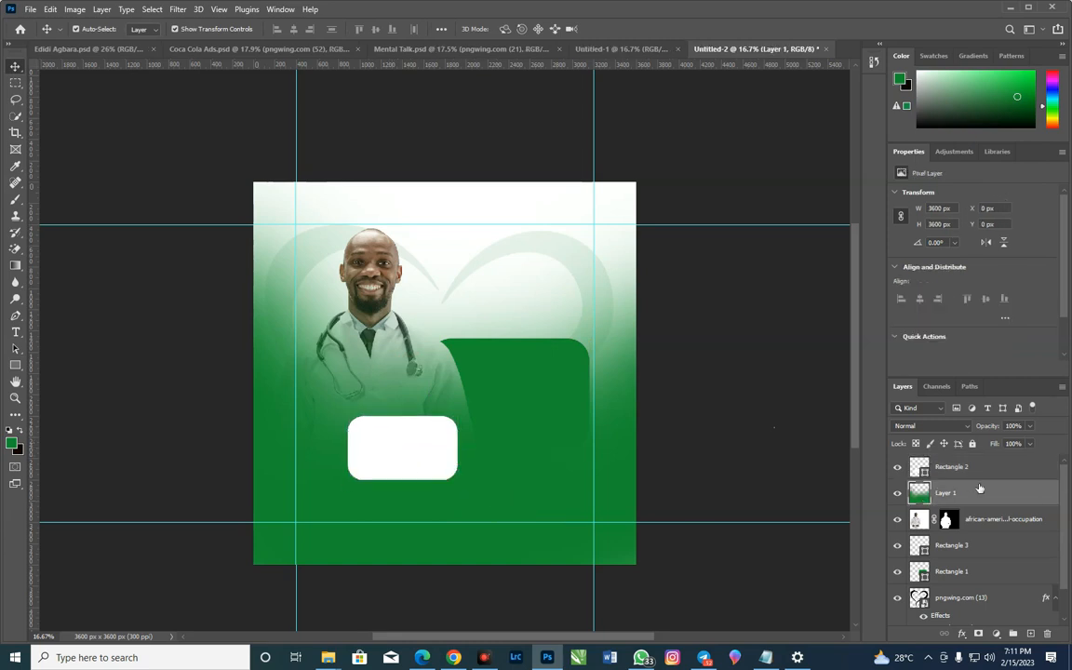
click(430, 426)
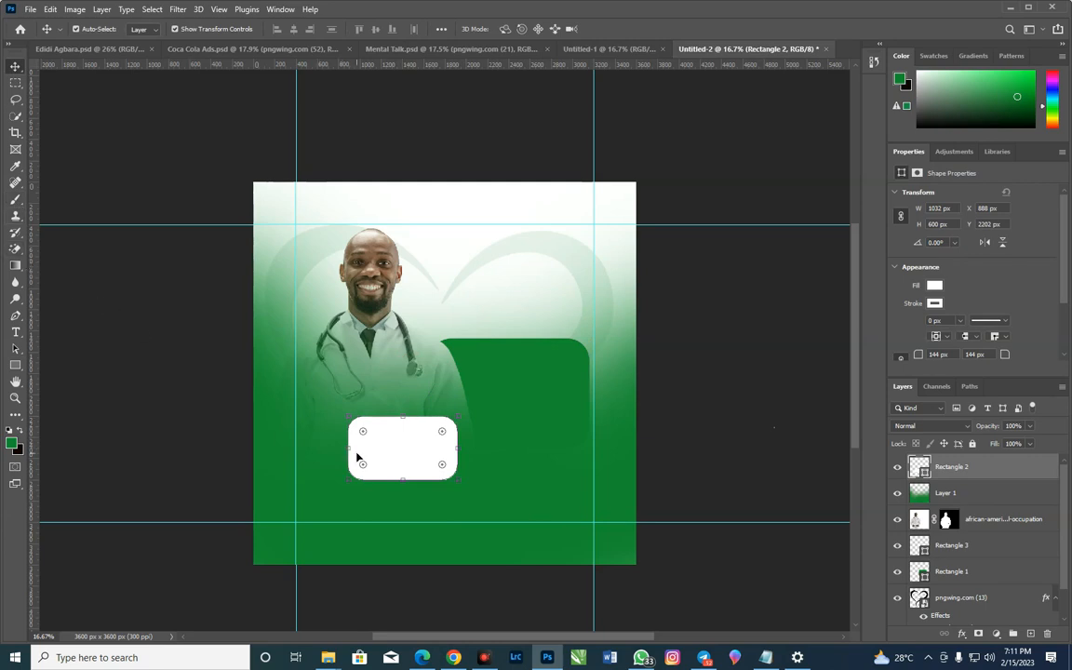
drag(398, 468, 502, 512)
drag(561, 460, 552, 472)
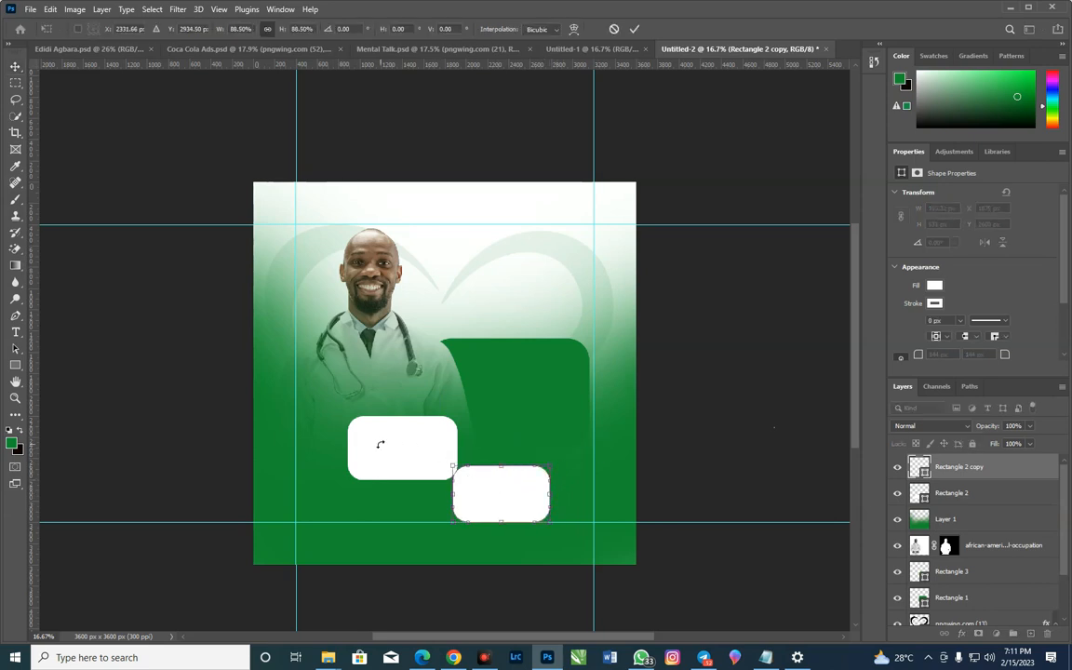
key(Return)
Move the larger white rectangle to about X 843, Y 2160 px and its smaller copy to about X 1800, Y 2597 px
drag(378, 456, 374, 452)
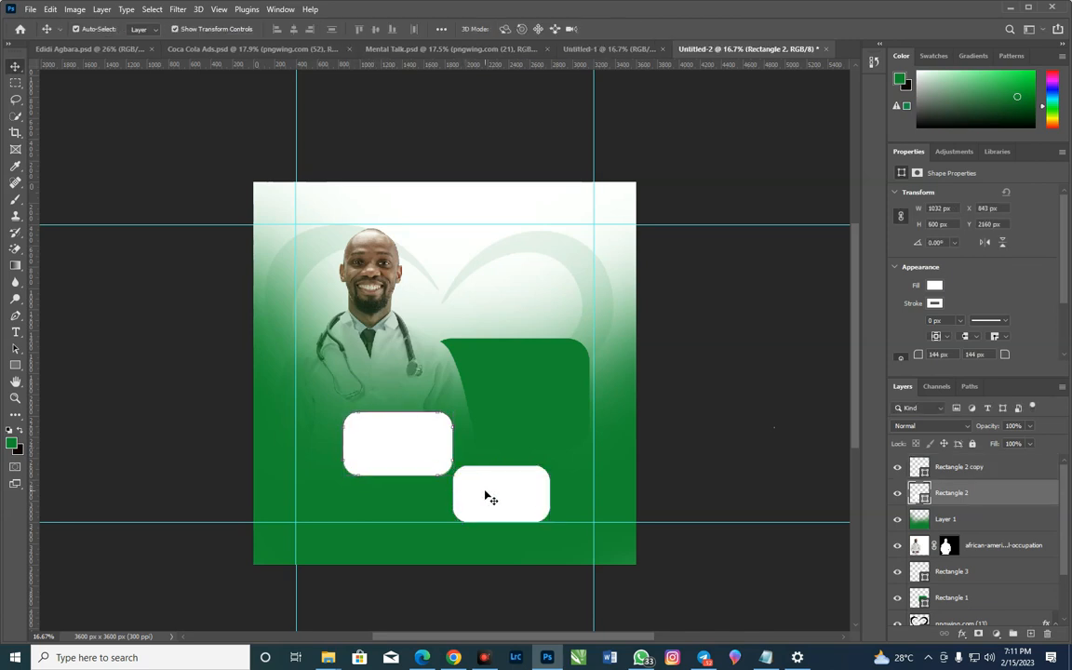
drag(490, 500, 483, 488)
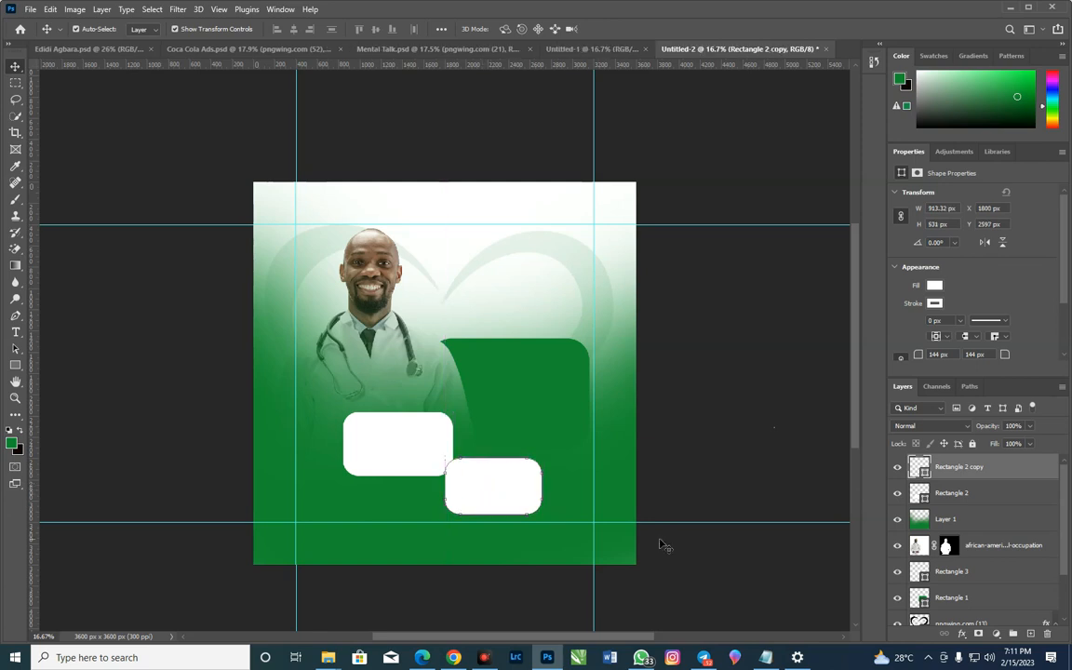
click(972, 491)
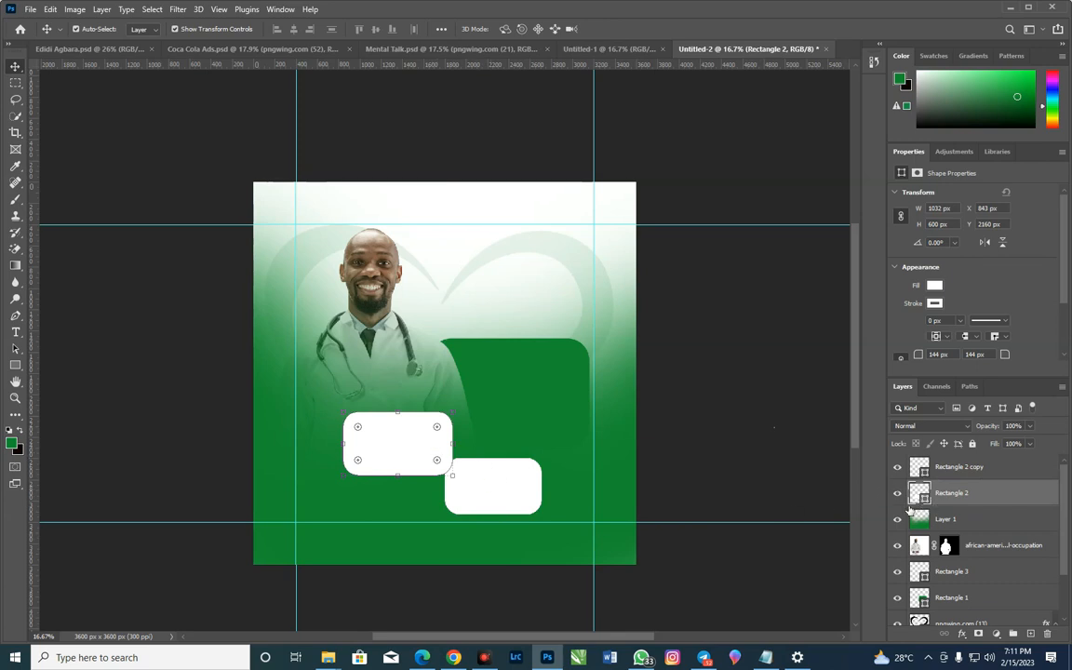
click(963, 634)
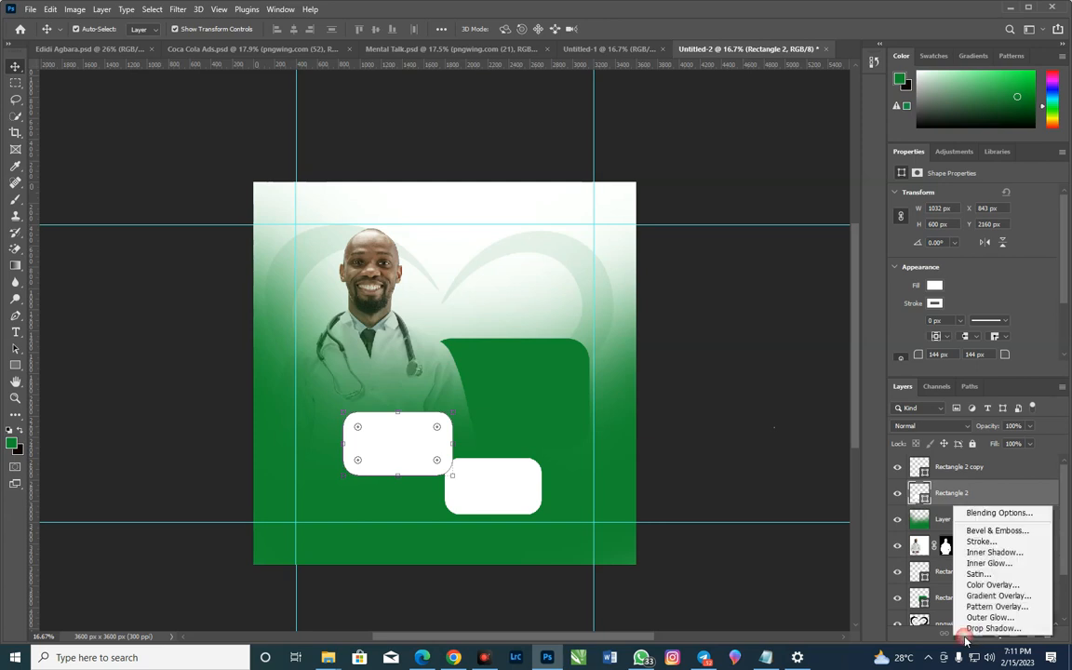
click(975, 532)
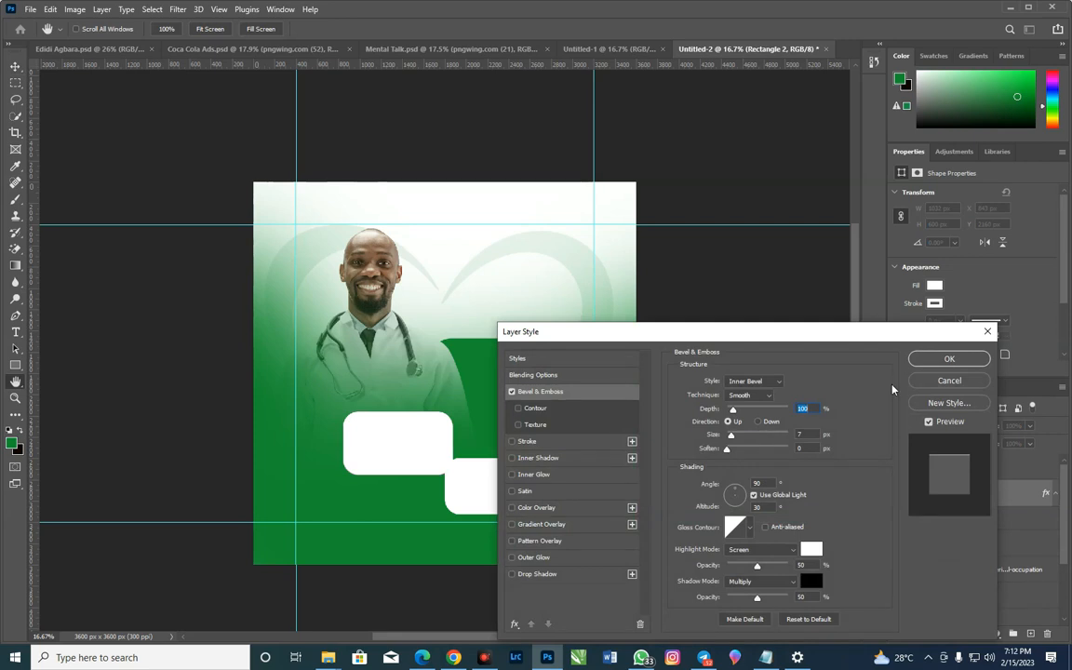
click(1021, 413)
key(Escape)
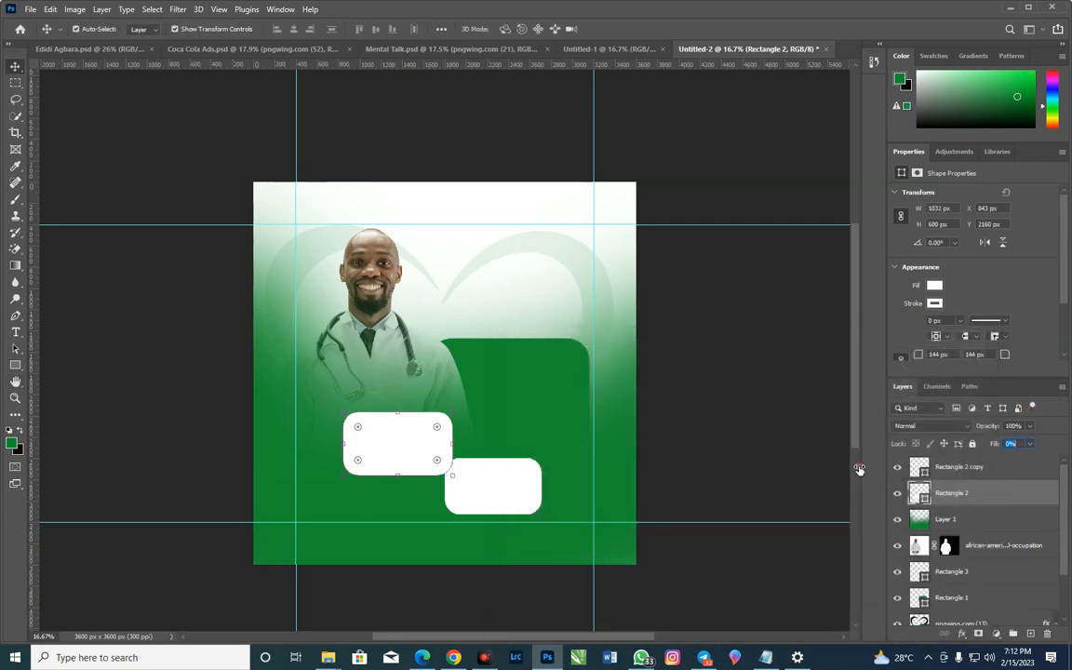
key(Return)
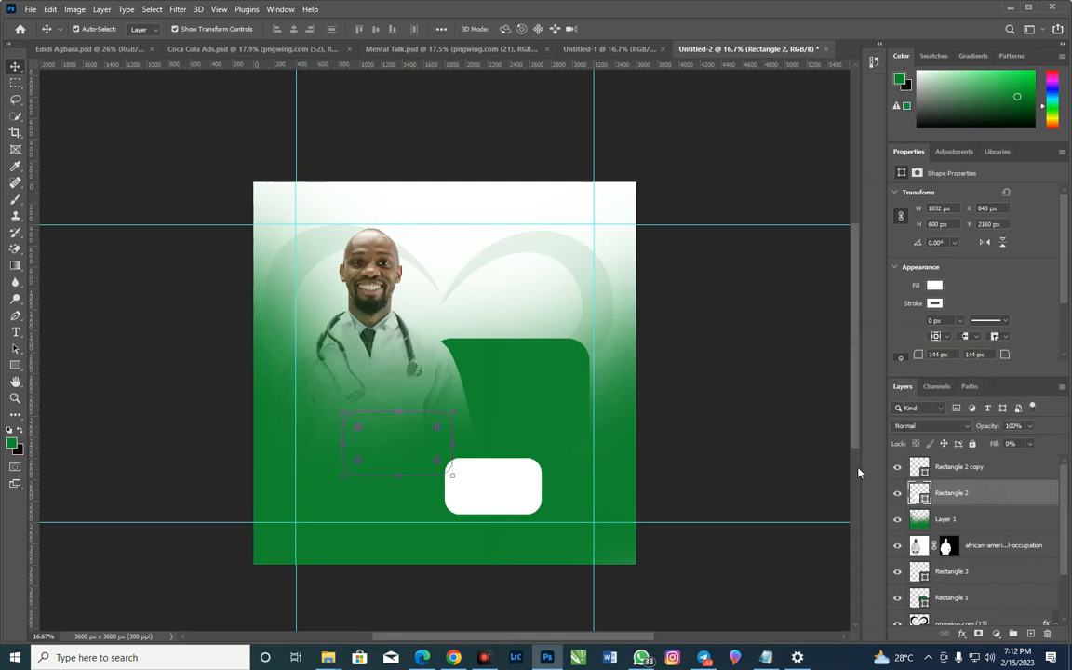
key(ctrl+z)
Move the Rectangle 2 copy layer beneath Rectangle 2 and set its fill to 0%
click(1001, 480)
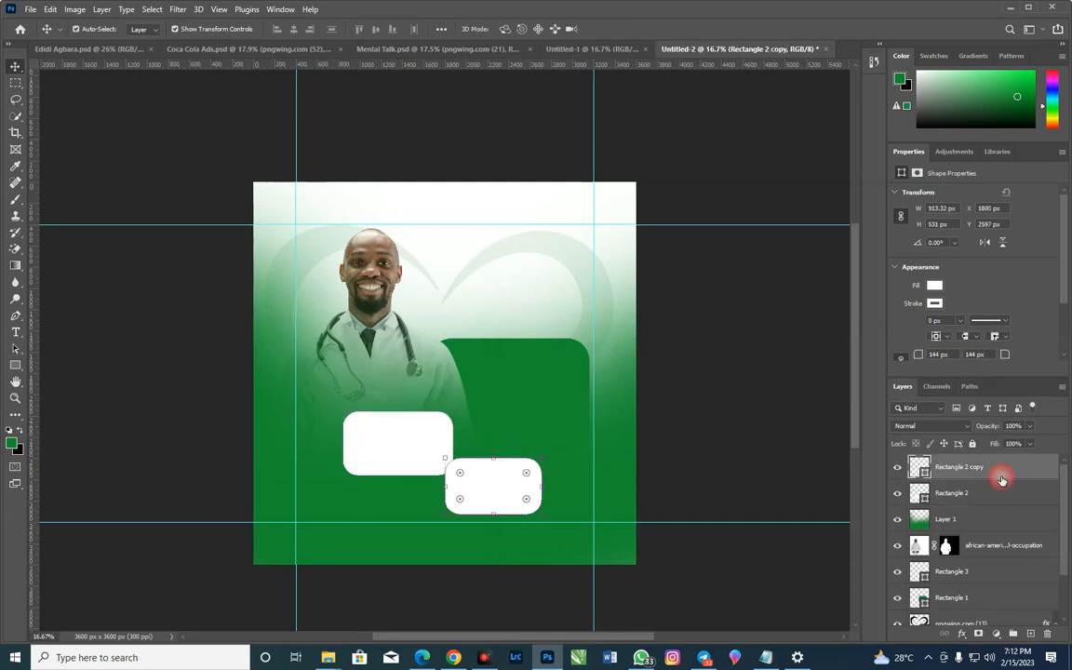
drag(997, 476, 997, 499)
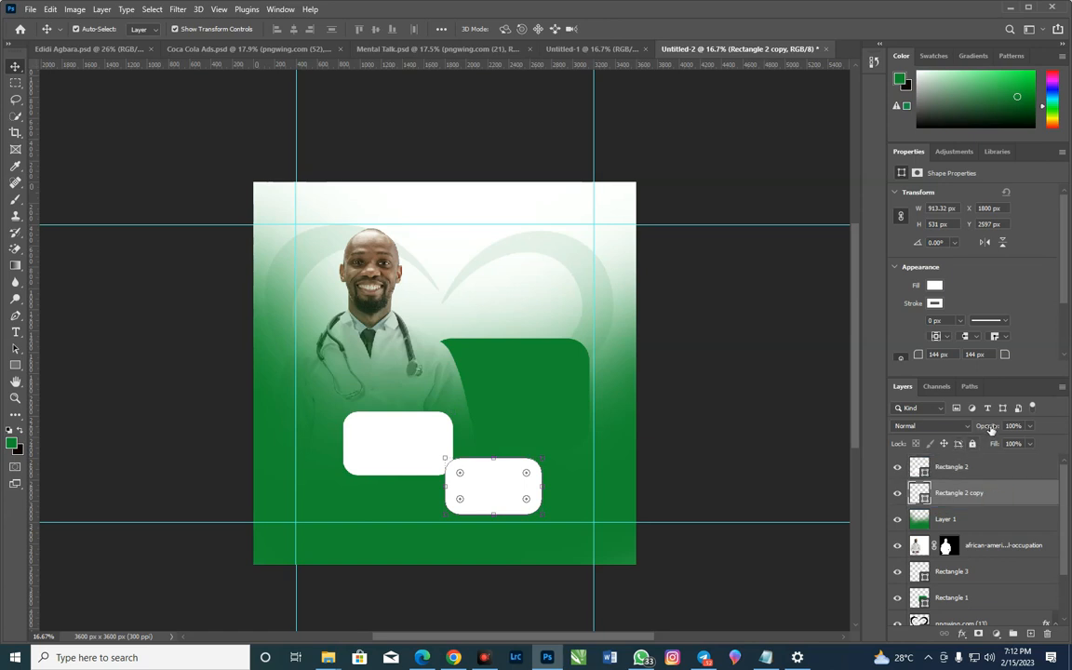
drag(993, 445, 796, 407)
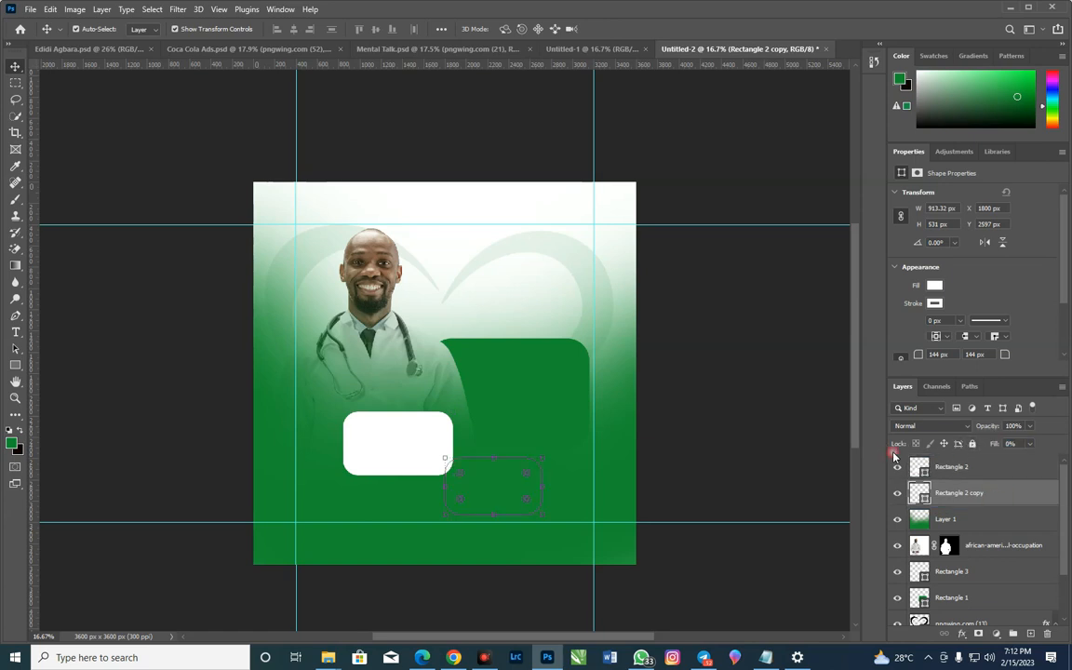
Add a Bevel & Emboss effect to Rectangle 2 copy with a size of 18 px
click(962, 633)
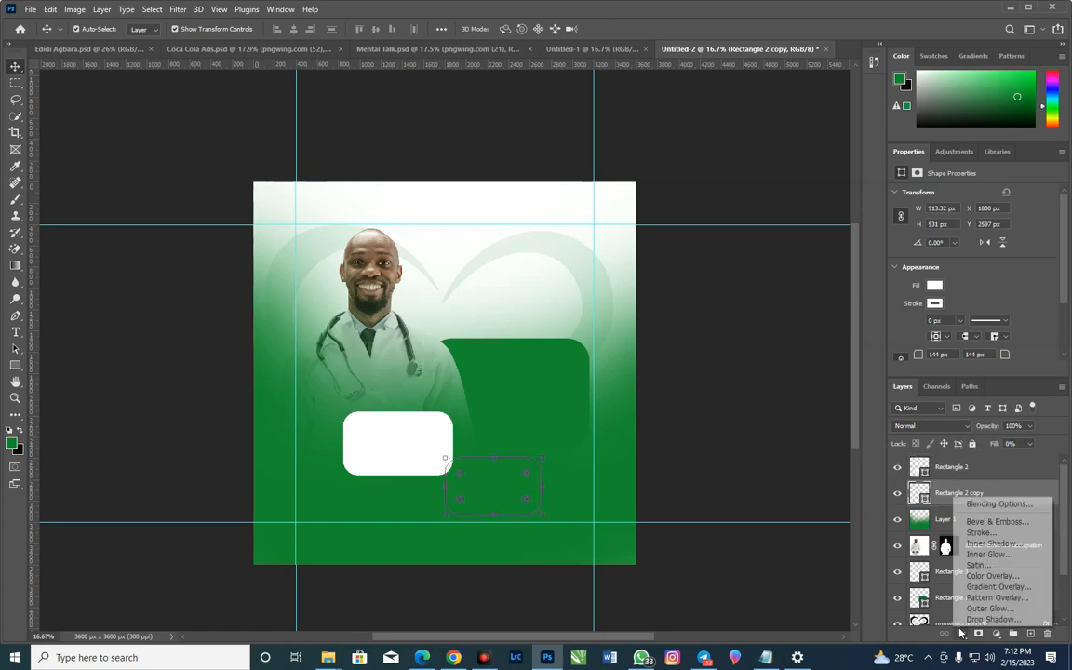
click(997, 523)
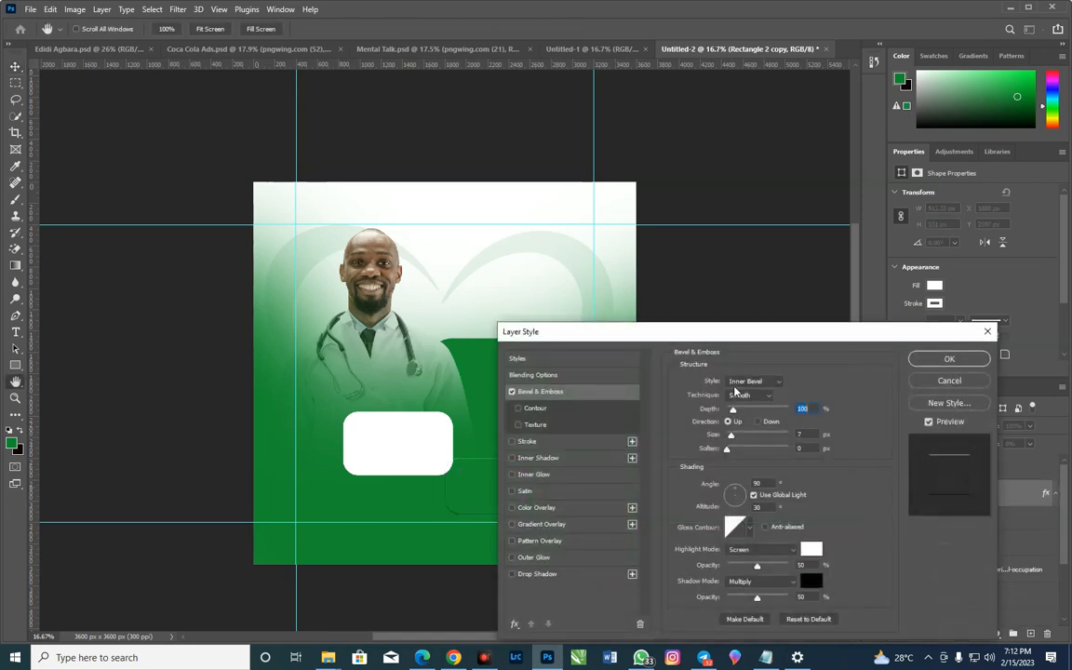
drag(750, 328, 836, 320)
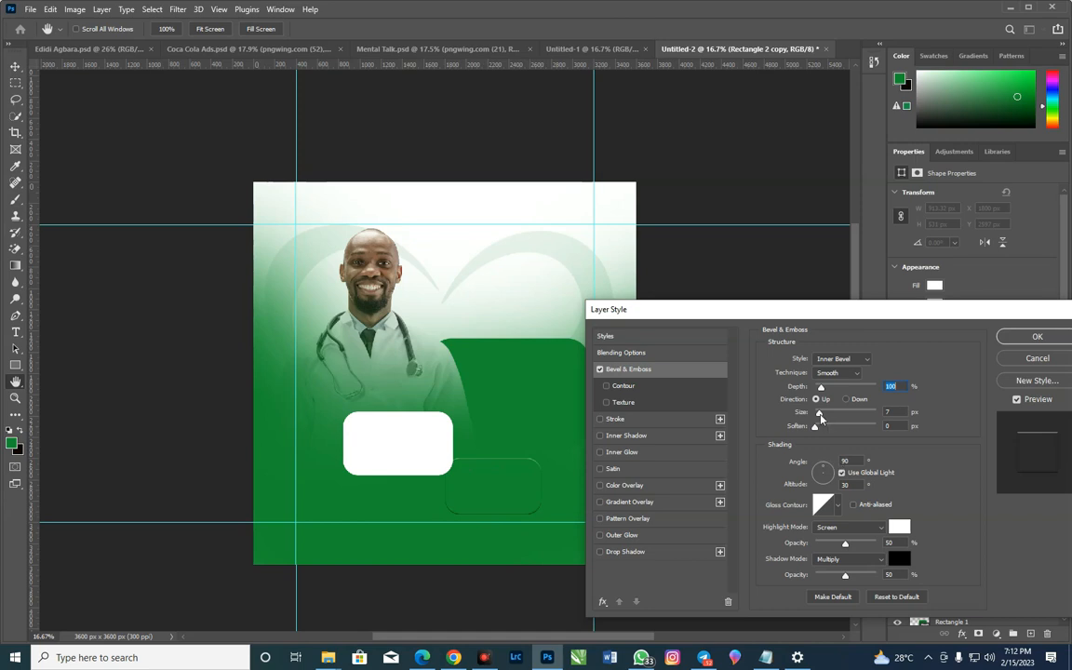
drag(823, 419, 831, 423)
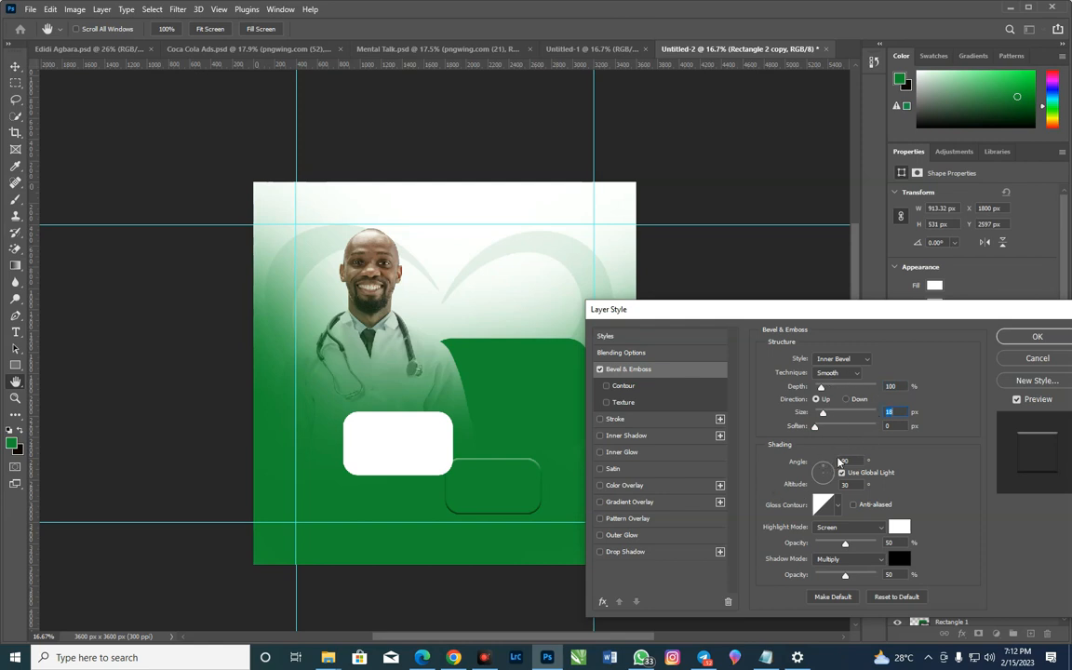
Try bevel light angles of 145° and -145° on Rectangle 2 copy
drag(851, 462, 812, 463)
text(145)
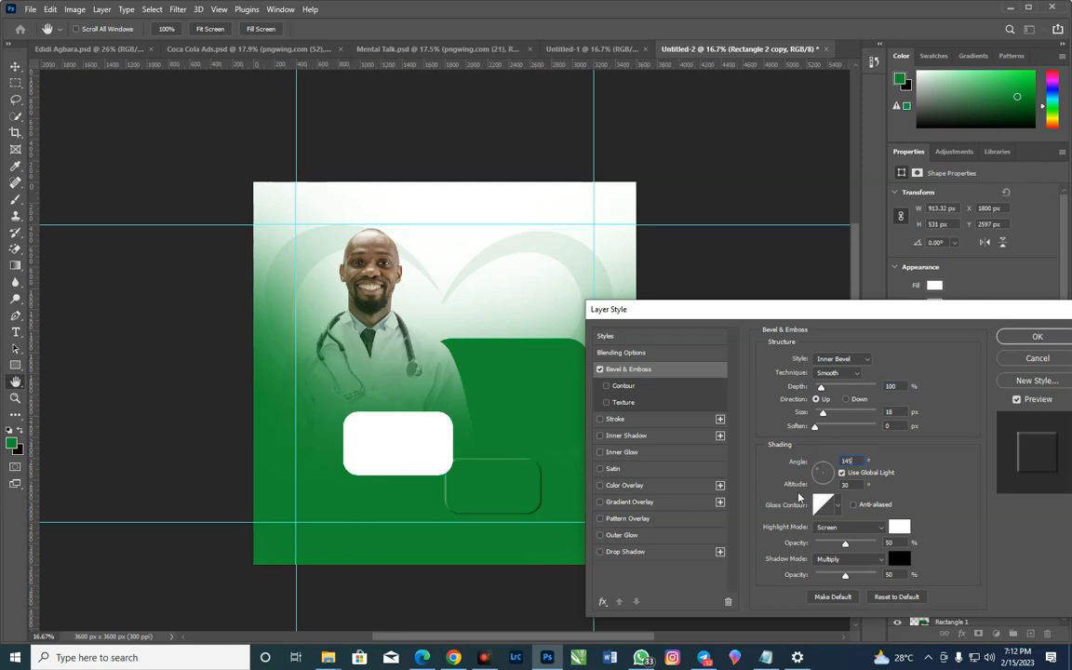
drag(855, 461, 812, 457)
text(-14)
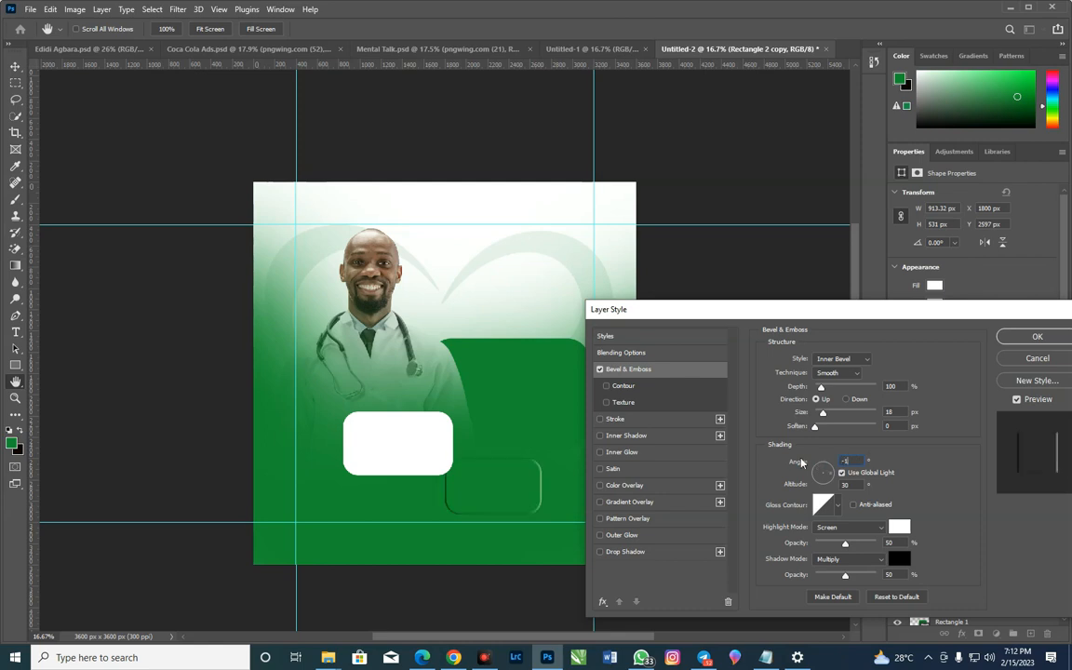
text(5)
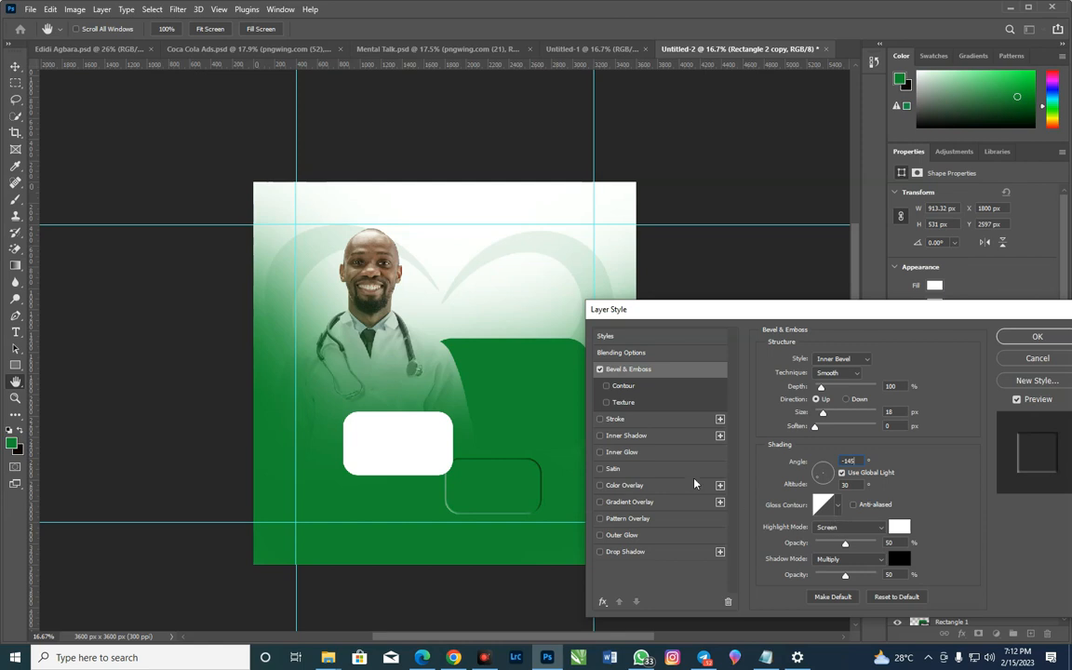
drag(861, 461, 823, 472)
text(145)
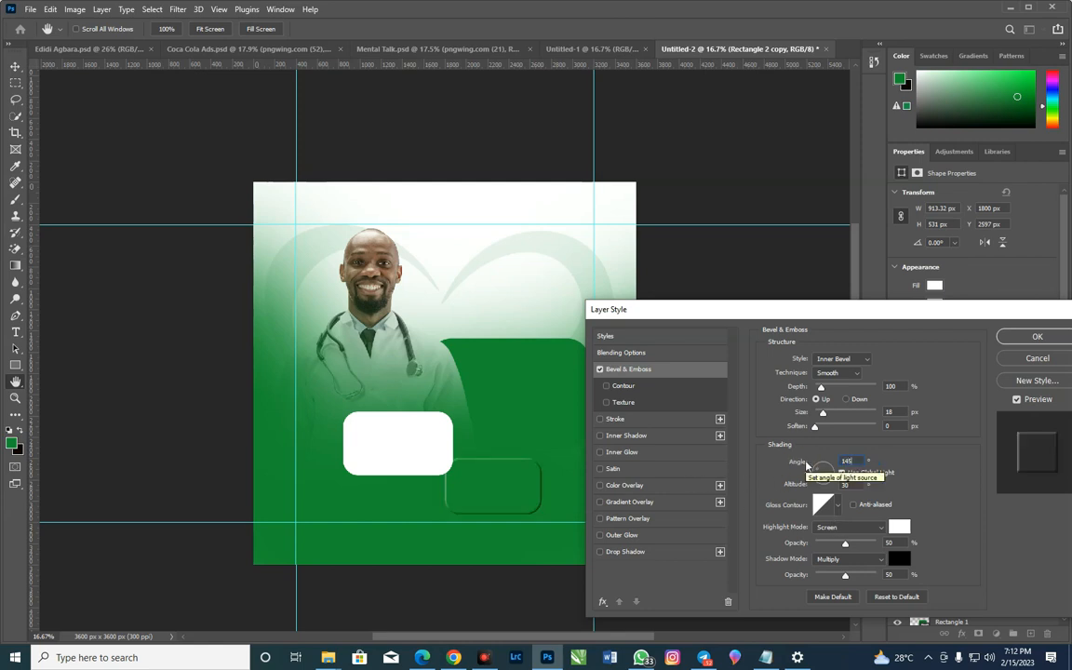
Set the bevel to angle 67°, altitude 26°, the Ring gloss contour, size 24 px and soften 10 px
click(842, 473)
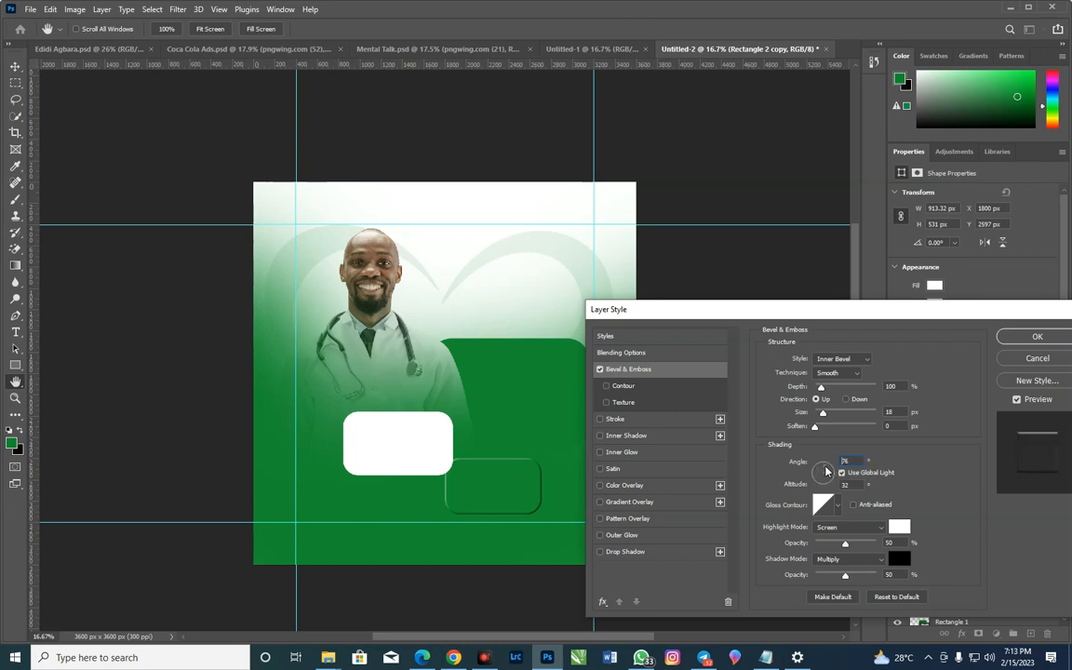
drag(824, 473, 827, 472)
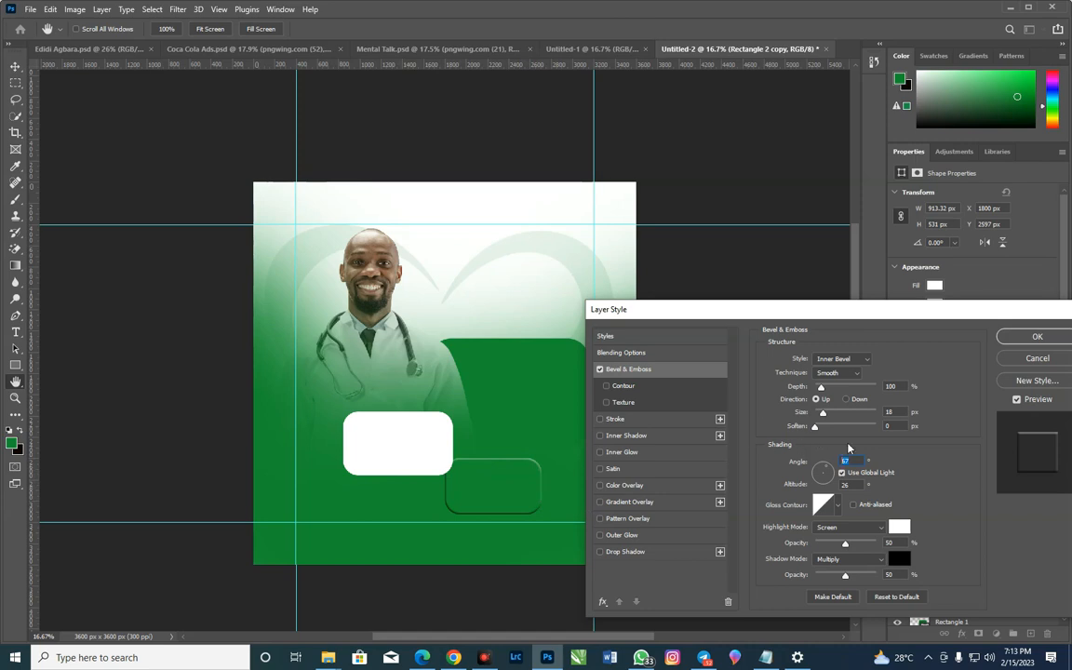
click(840, 505)
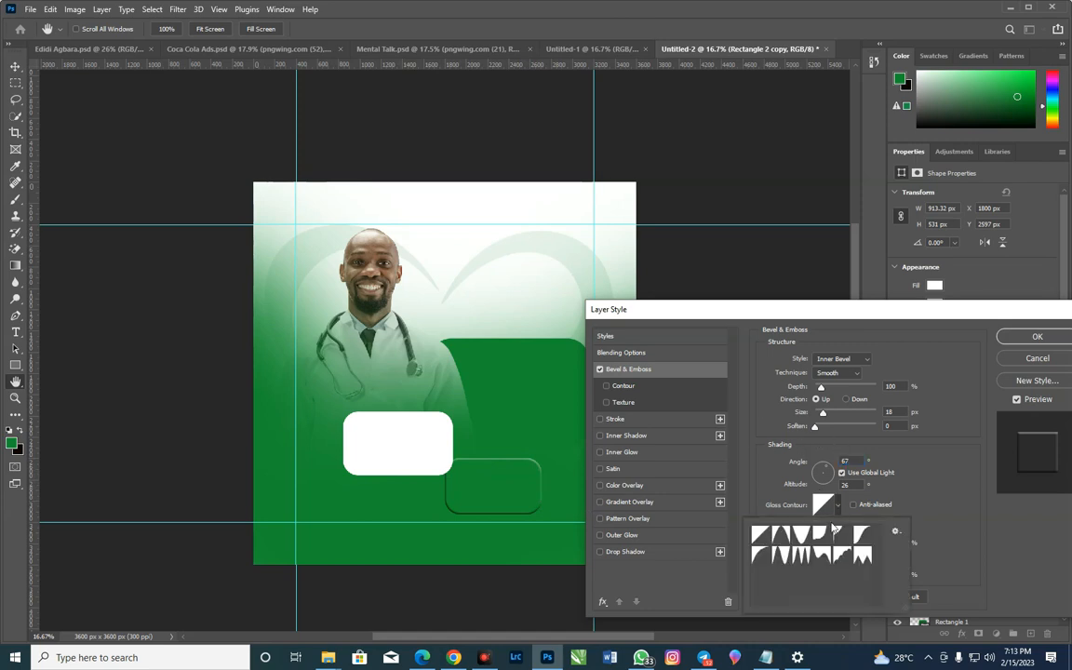
click(780, 557)
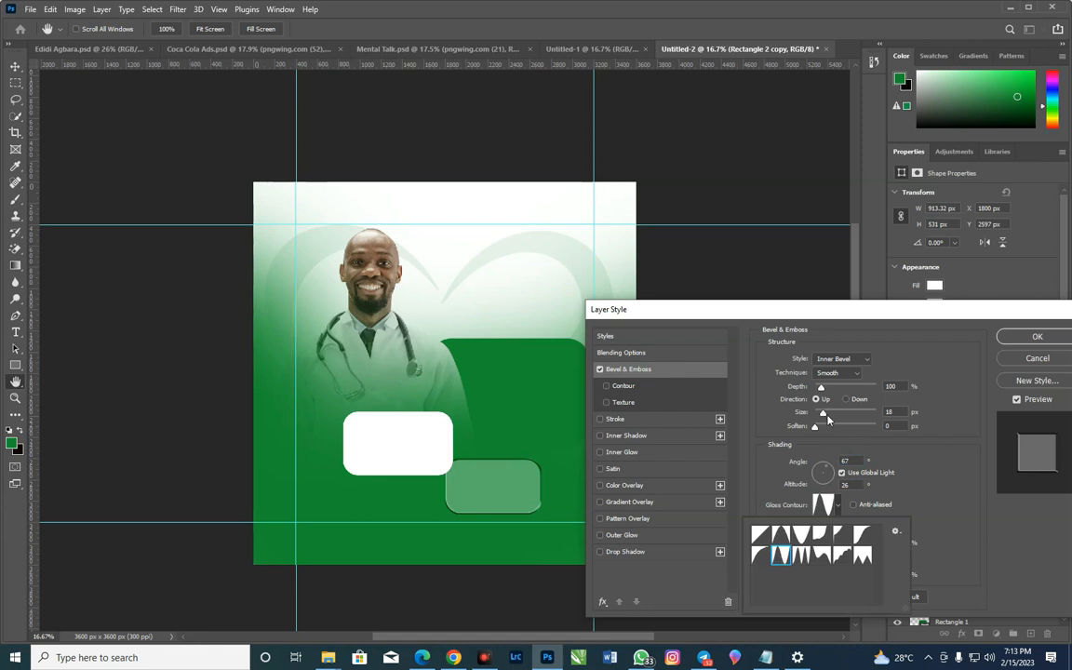
drag(825, 415, 853, 428)
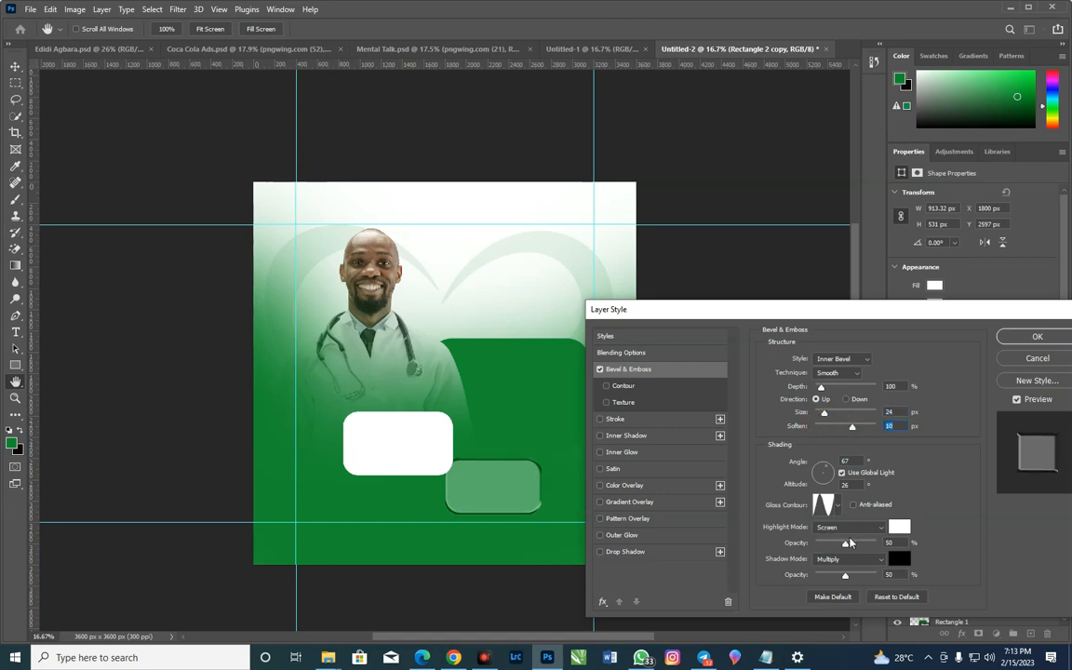
Enable the bevel's Contour option and choose the Ring contour for it
click(633, 387)
click(623, 385)
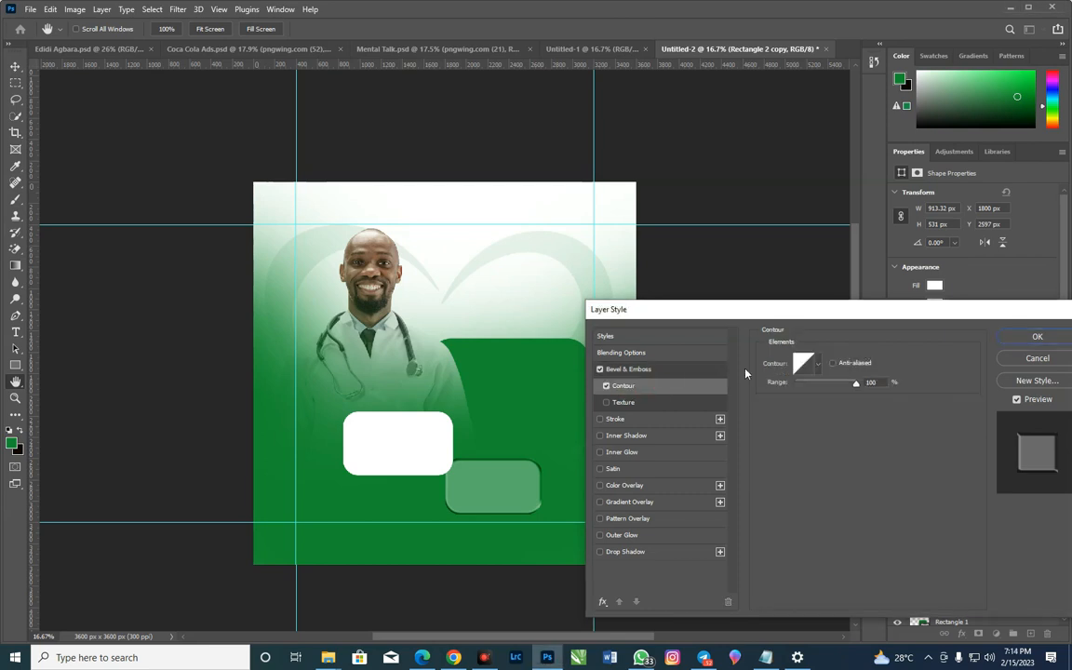
click(819, 366)
click(761, 416)
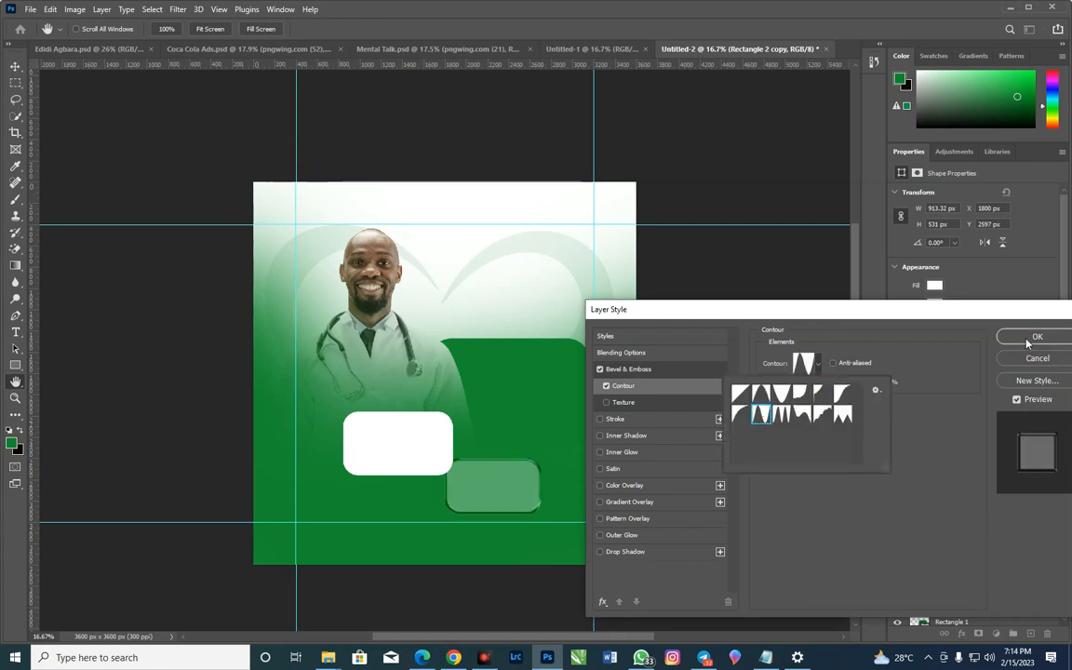
click(658, 371)
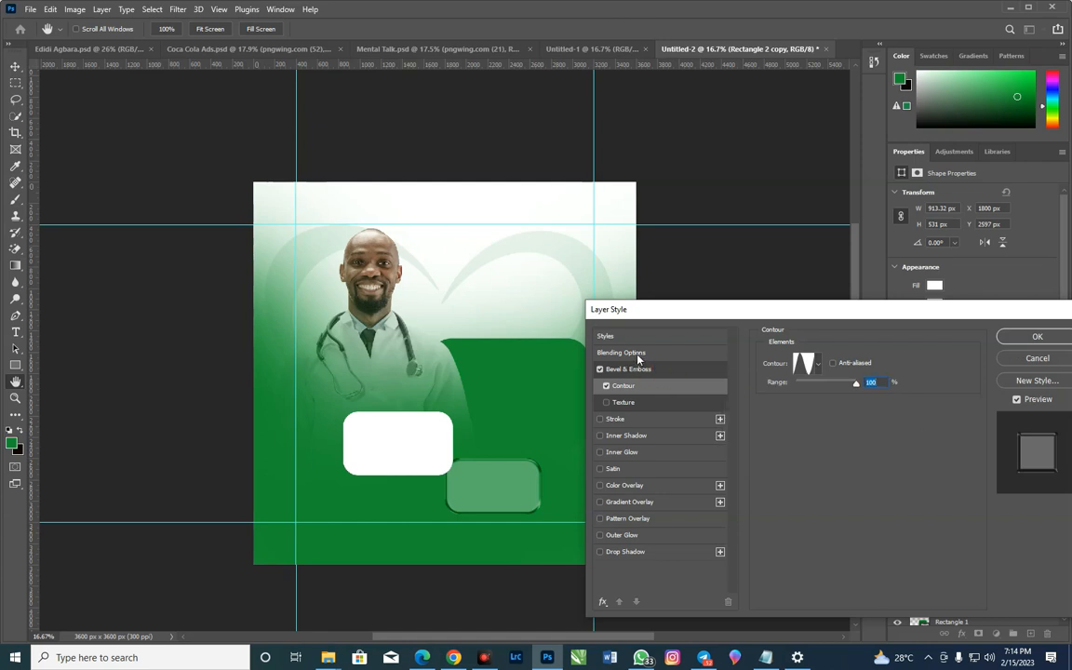
Reduce the bevel's highlight opacity to 18% and apply the layer style
click(639, 356)
click(648, 372)
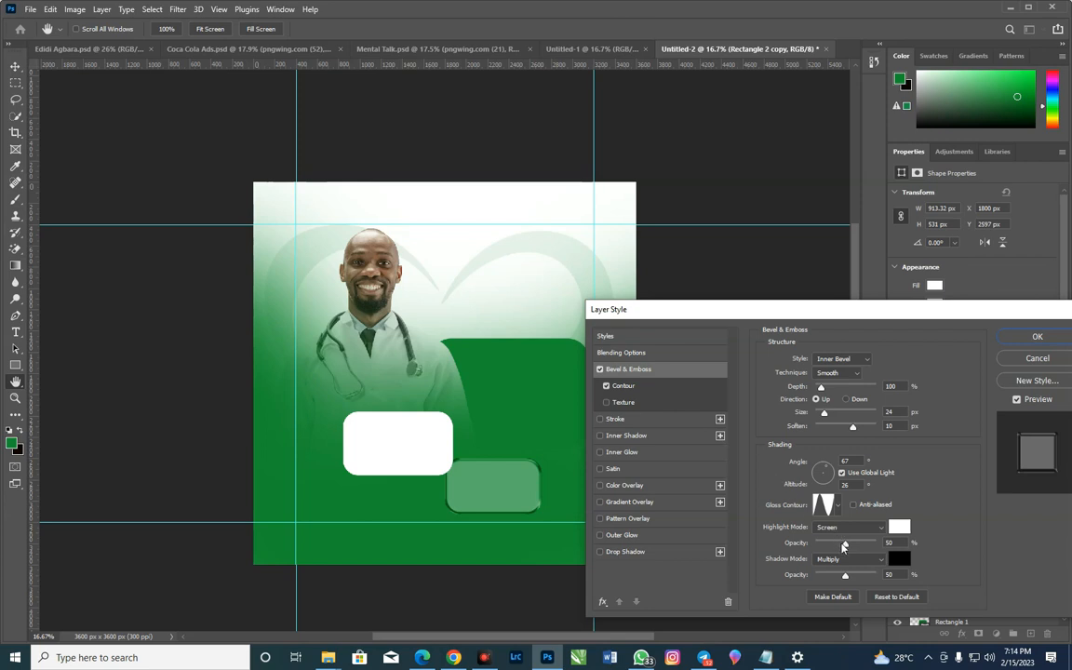
drag(847, 547, 825, 556)
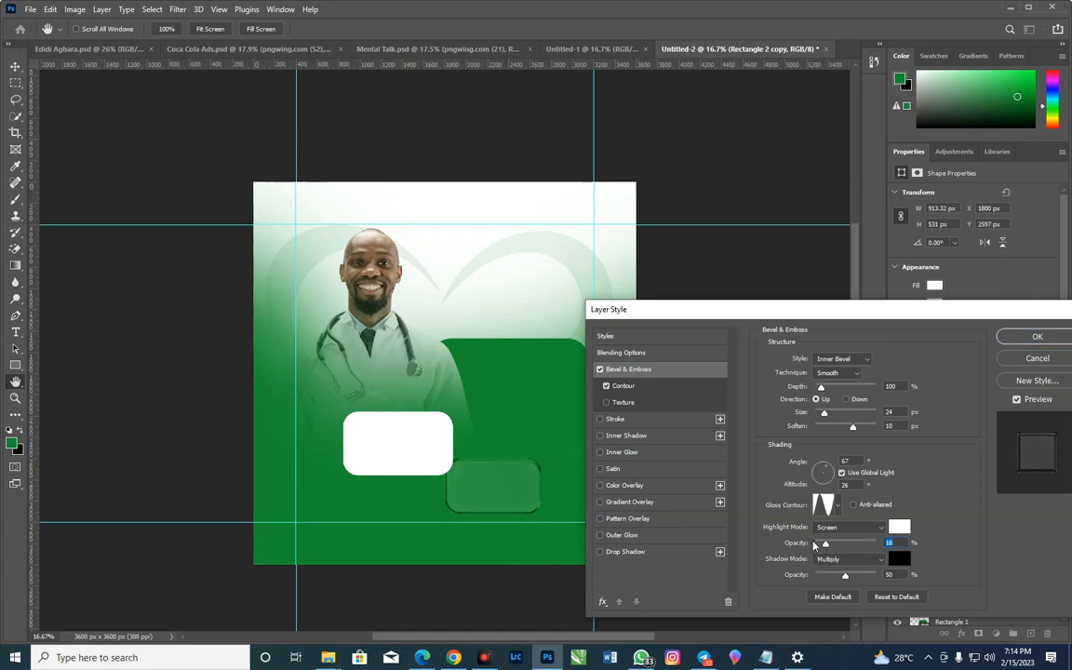
click(1037, 337)
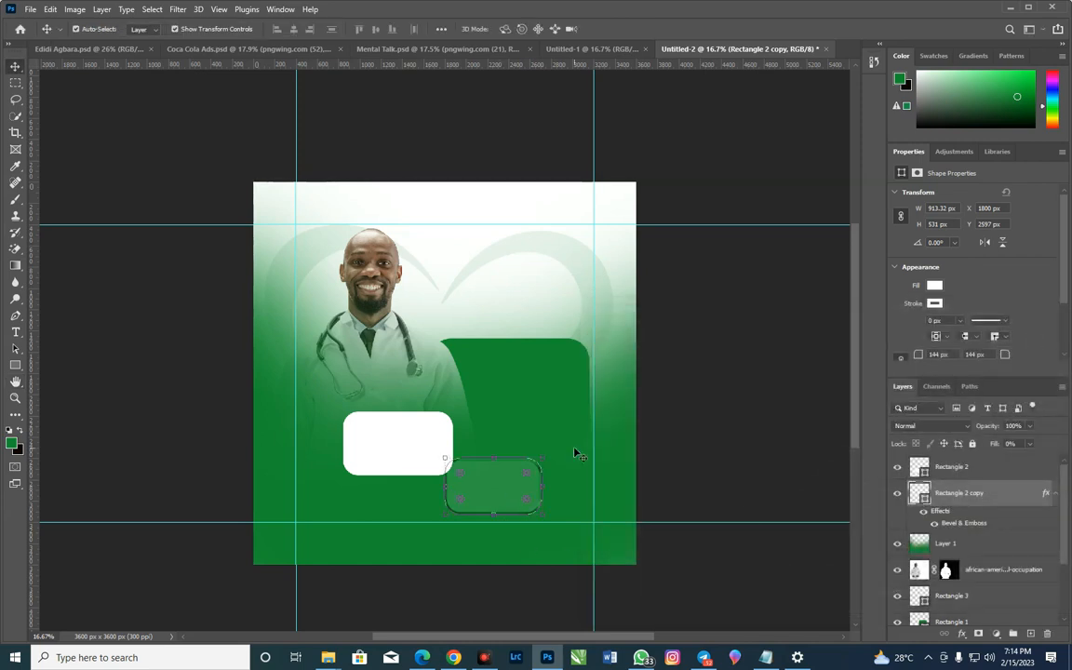
Add a green Multiply drop shadow to the Rectangle 2 copy layer at 51% opacity, 185 px distance and 109 px size
double_click(943, 513)
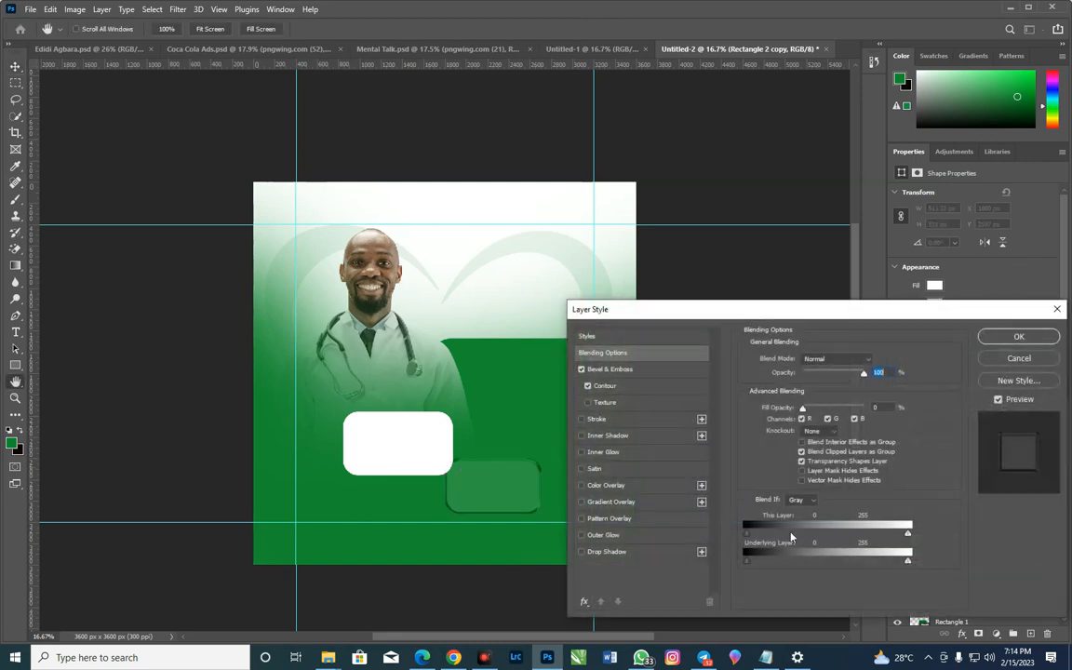
click(602, 552)
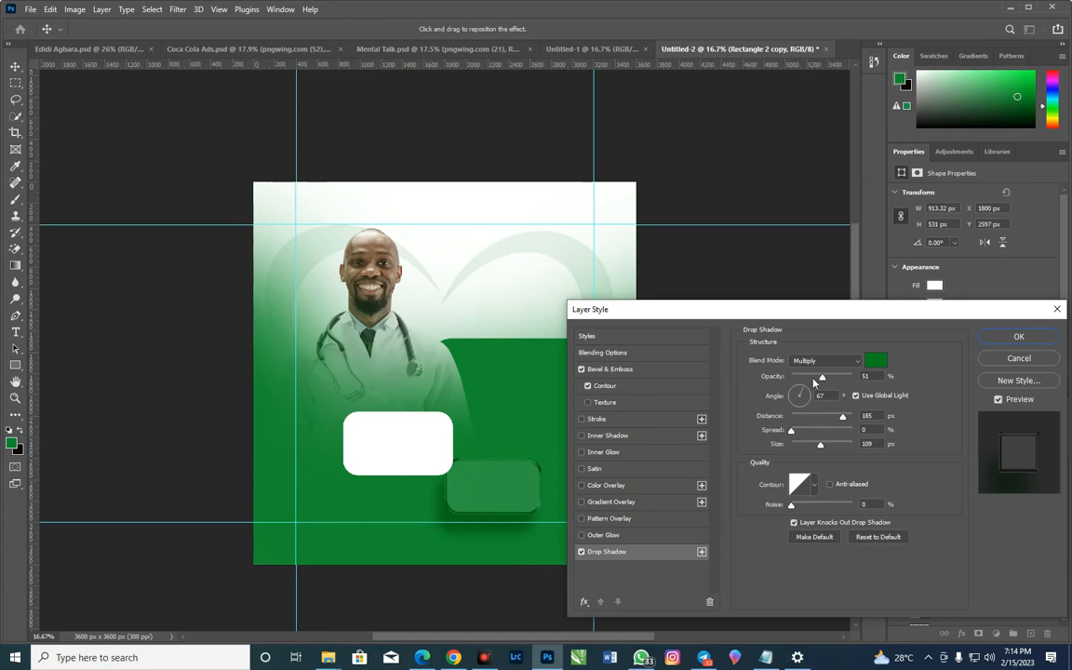
Try black as the drop shadow's colour
click(880, 363)
drag(796, 448, 662, 485)
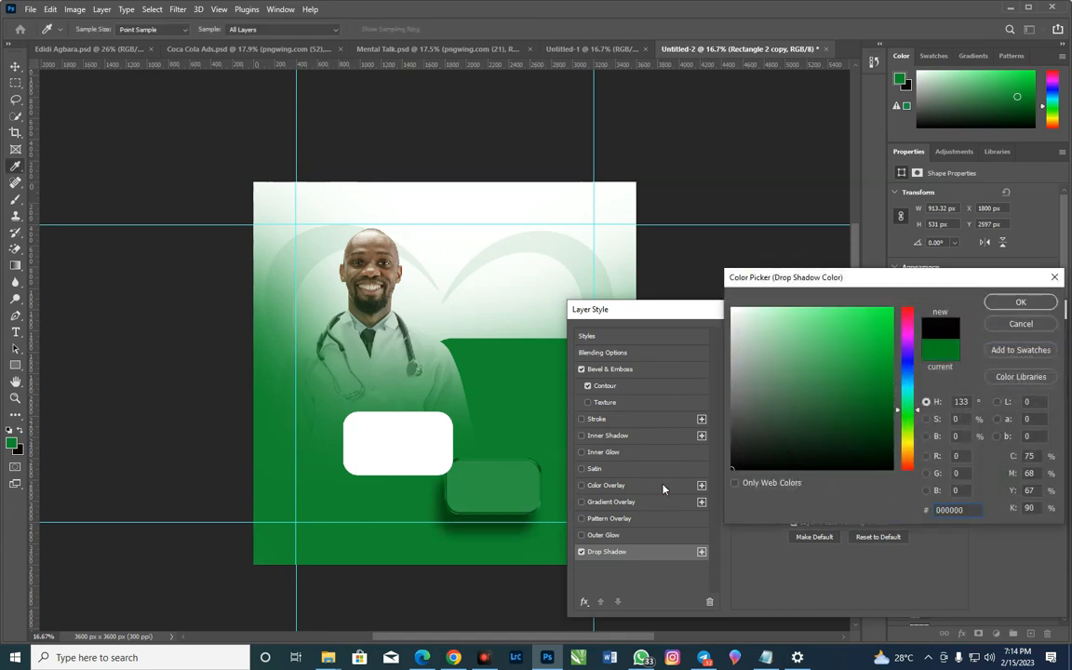
click(1013, 324)
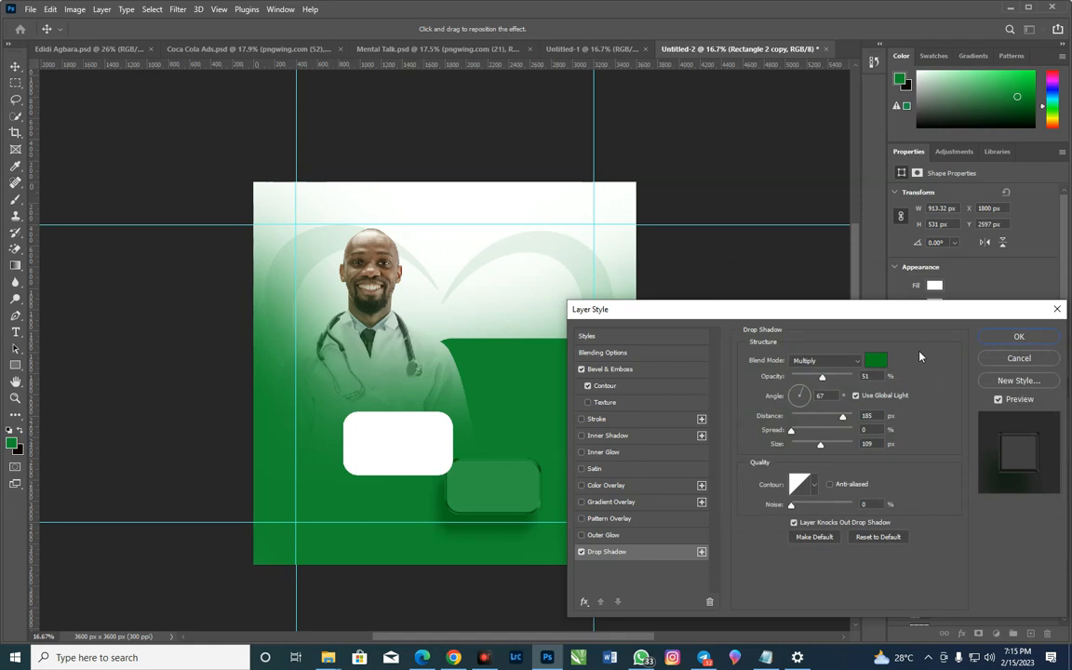
Apply the layer style and give the white Rectangle 2 box the same green drop shadow
click(1018, 337)
click(382, 440)
click(959, 633)
click(988, 621)
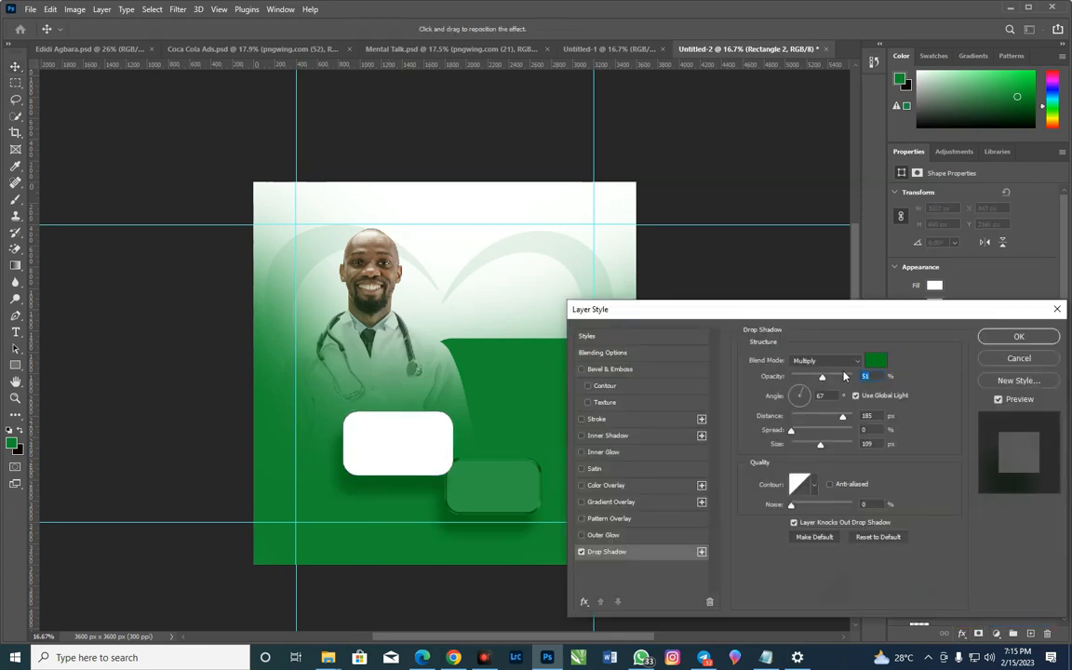
click(1000, 337)
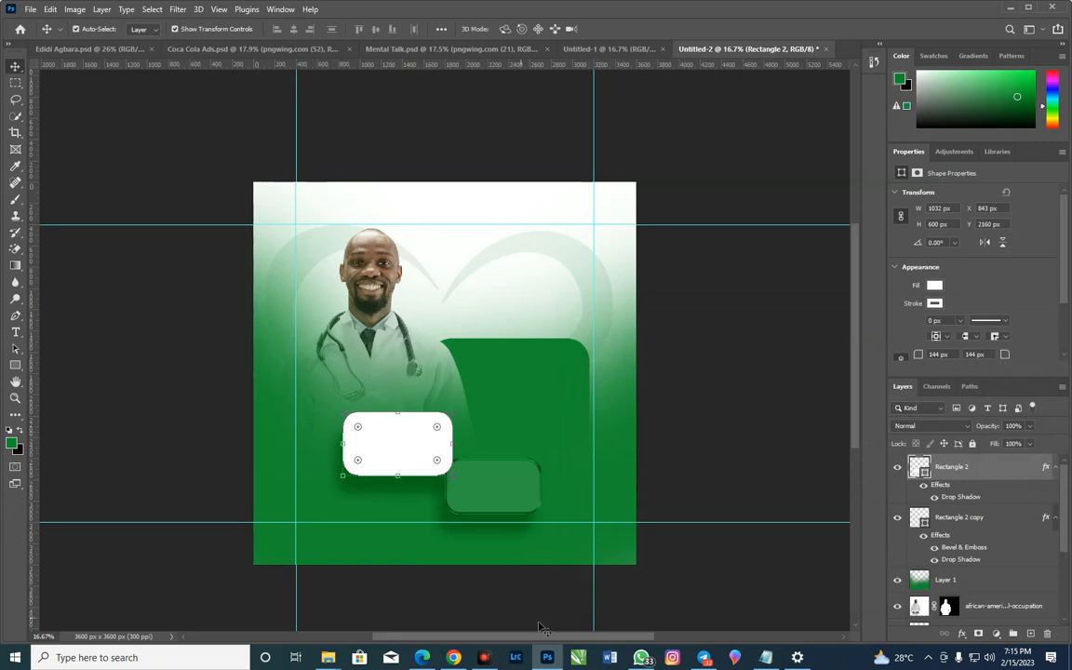
Switch to the Health Brief in Notepad and copy the word "Present"
key(alt+Tab)
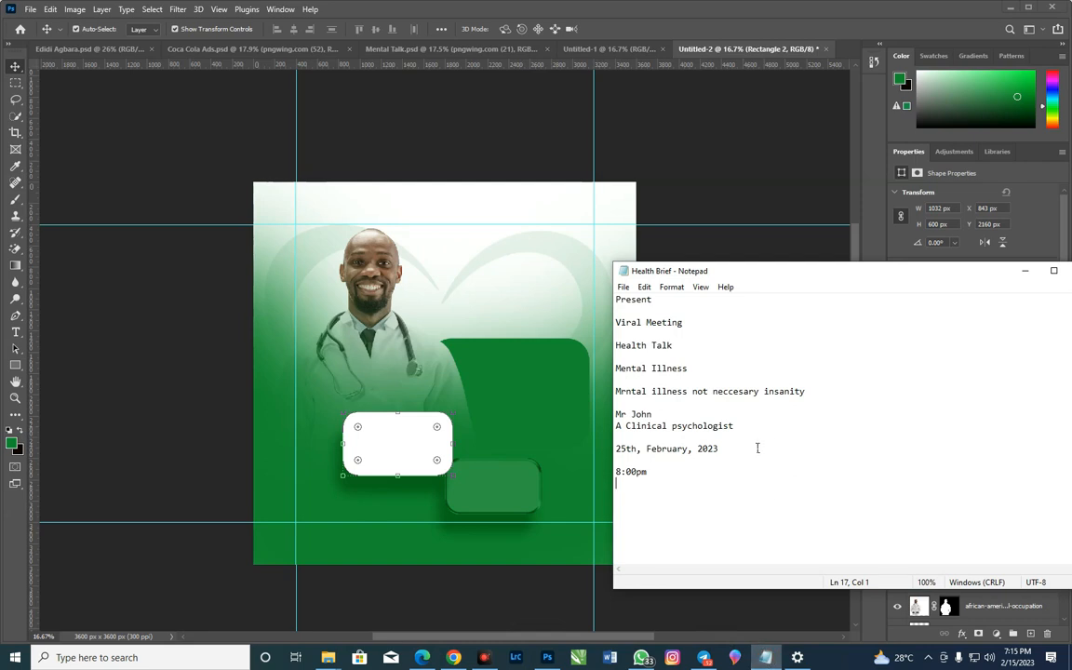
drag(652, 299, 614, 300)
right_click(624, 306)
click(654, 348)
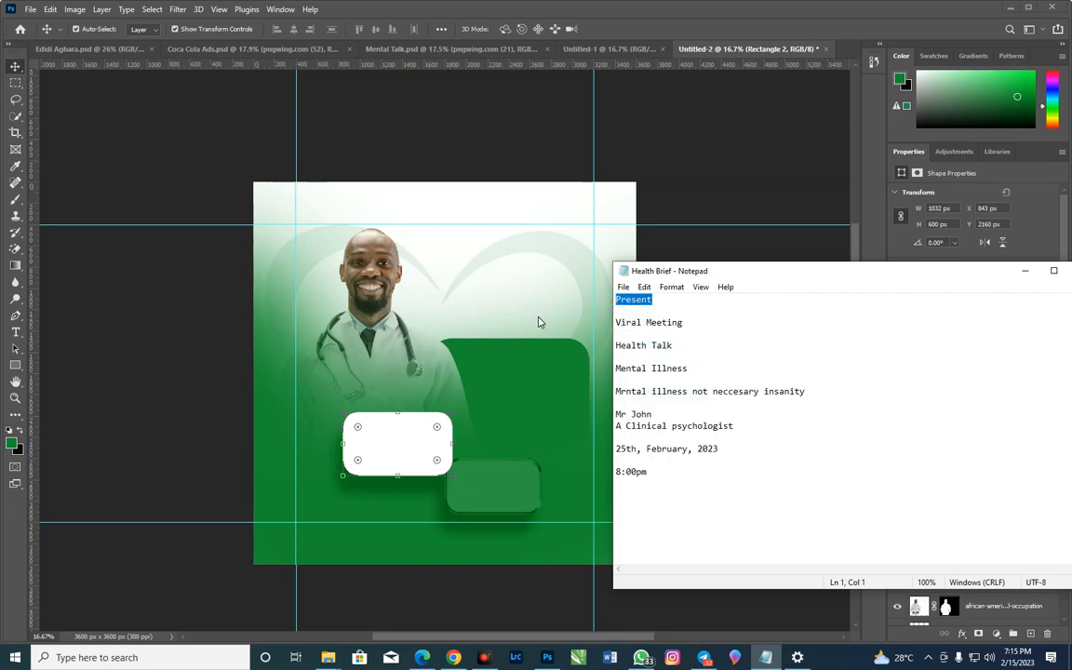
Return to Photoshop and add the copied word "Present" as green text on the heart beside the doctor's head
click(474, 287)
click(14, 335)
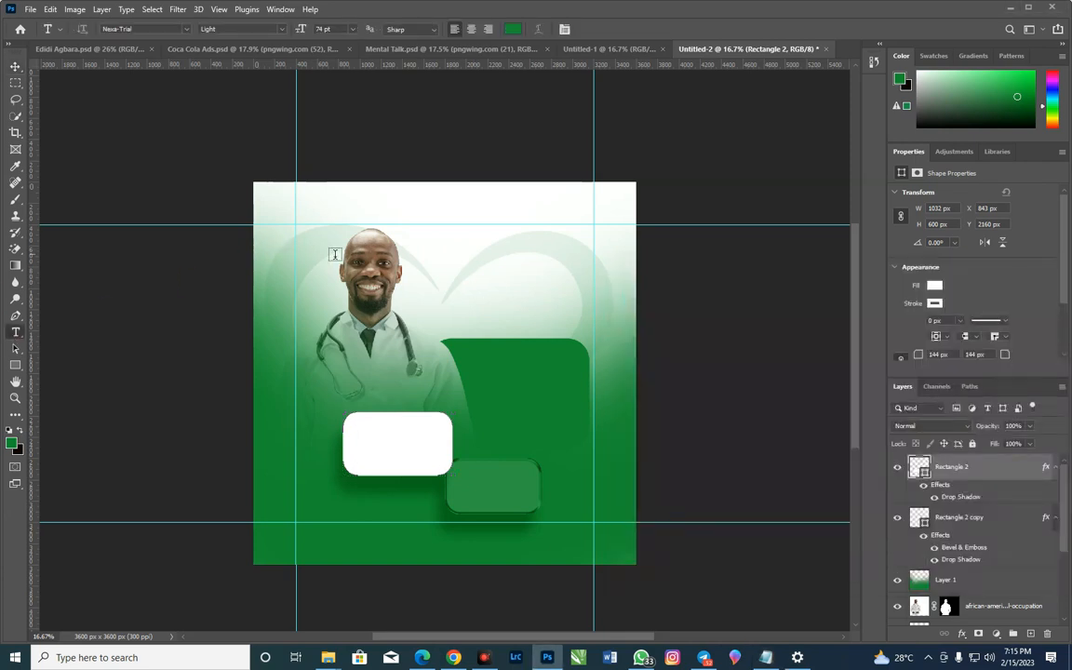
click(462, 265)
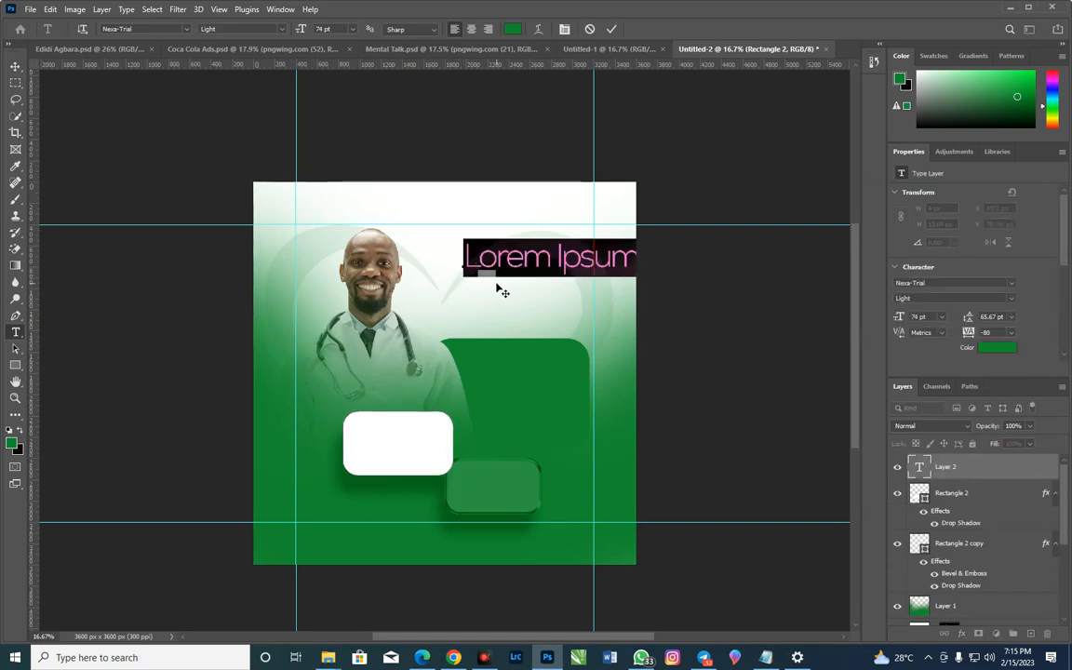
key(ctrl)
text(Present)
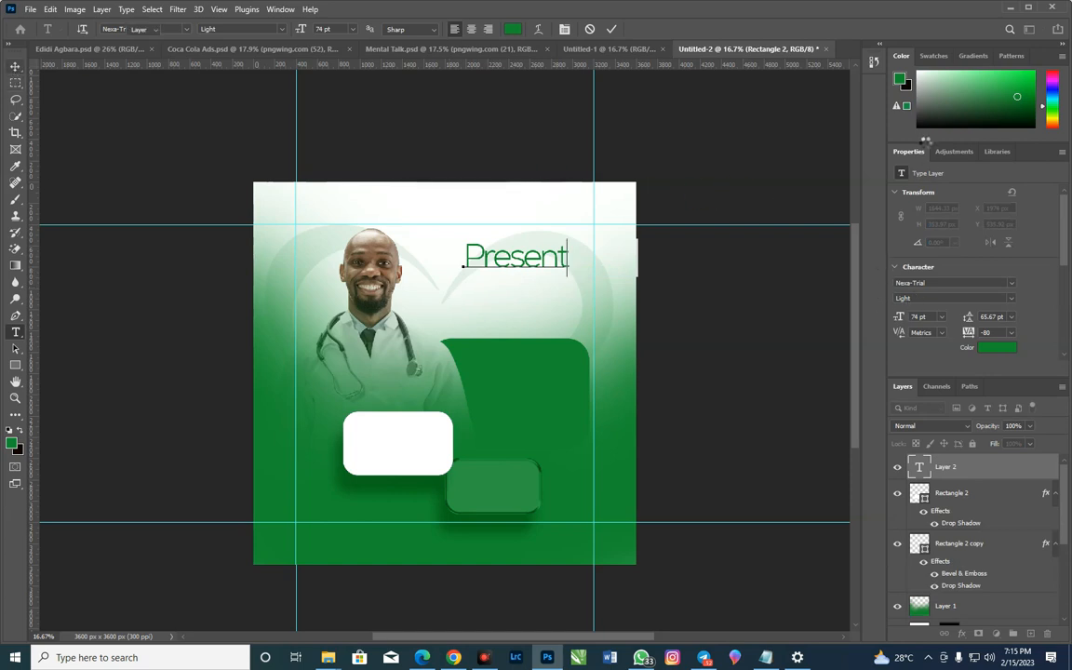
key(ctrl+Return)
Reduce the "Present" text to 15 pt and move it slightly lower beside the doctor's face
key(v)
drag(899, 320, 852, 336)
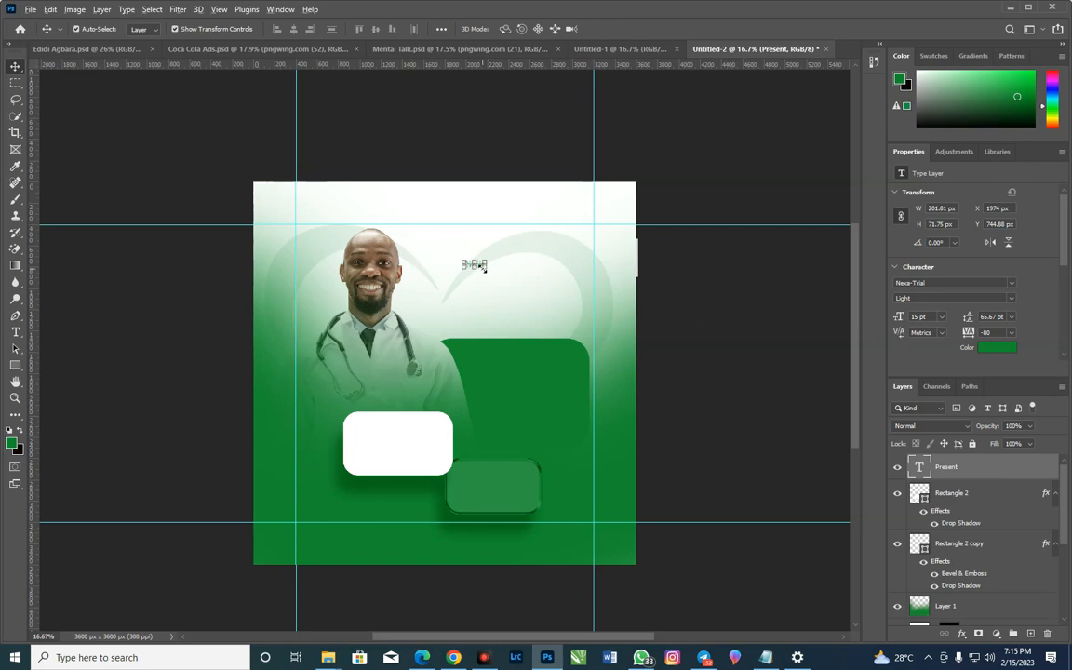
scroll(484, 269, up, 3)
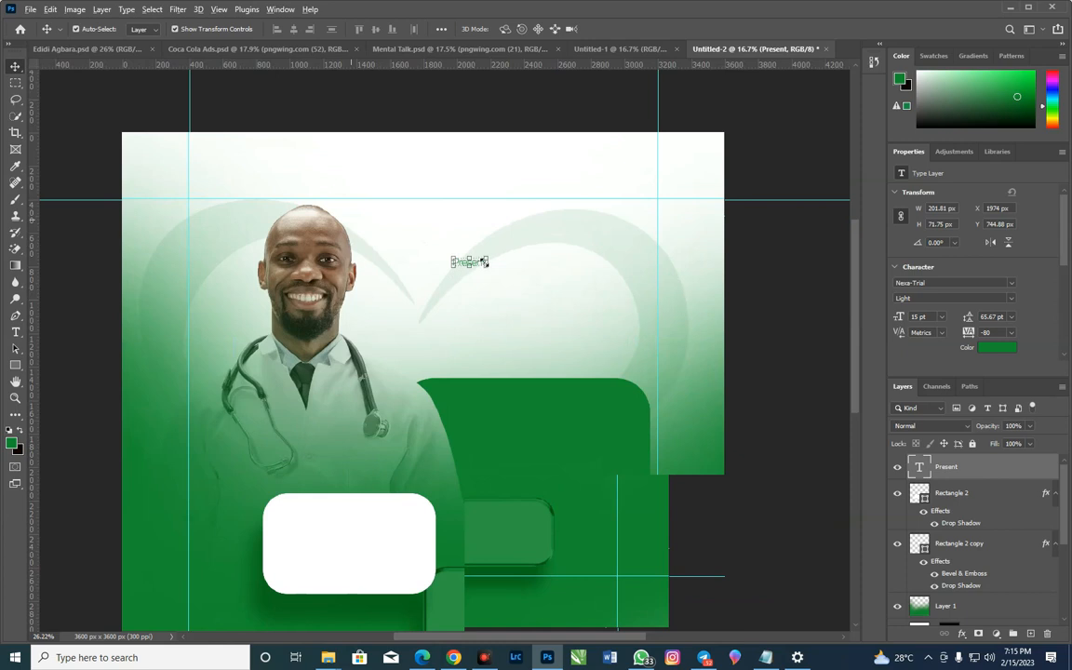
scroll(485, 262, up, 5)
key(ctrl+t)
drag(477, 397, 560, 434)
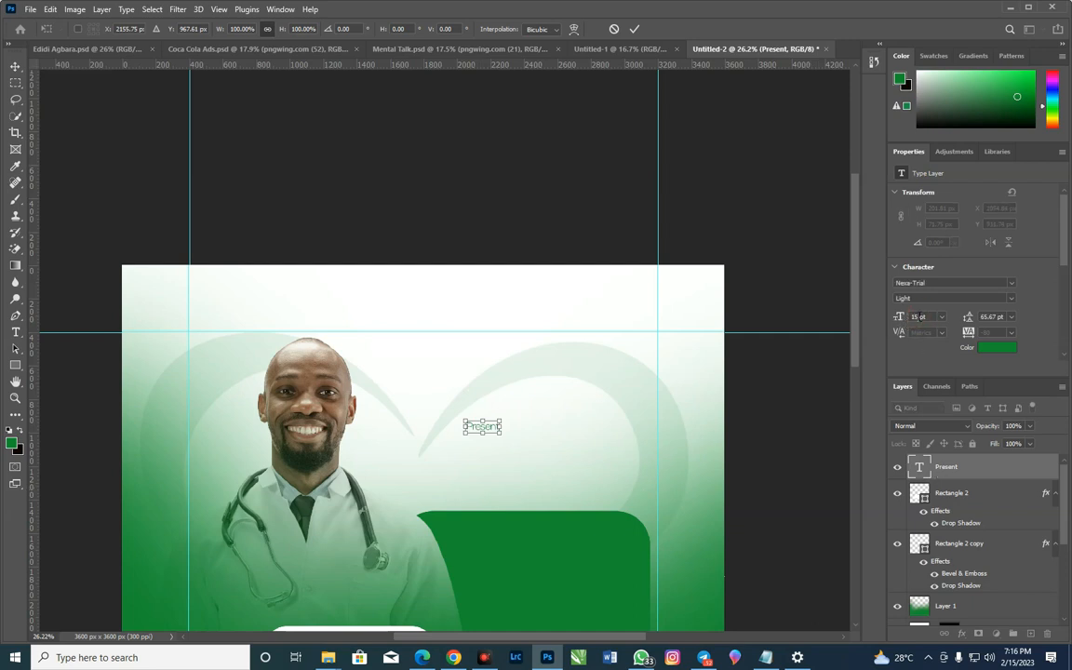
click(634, 29)
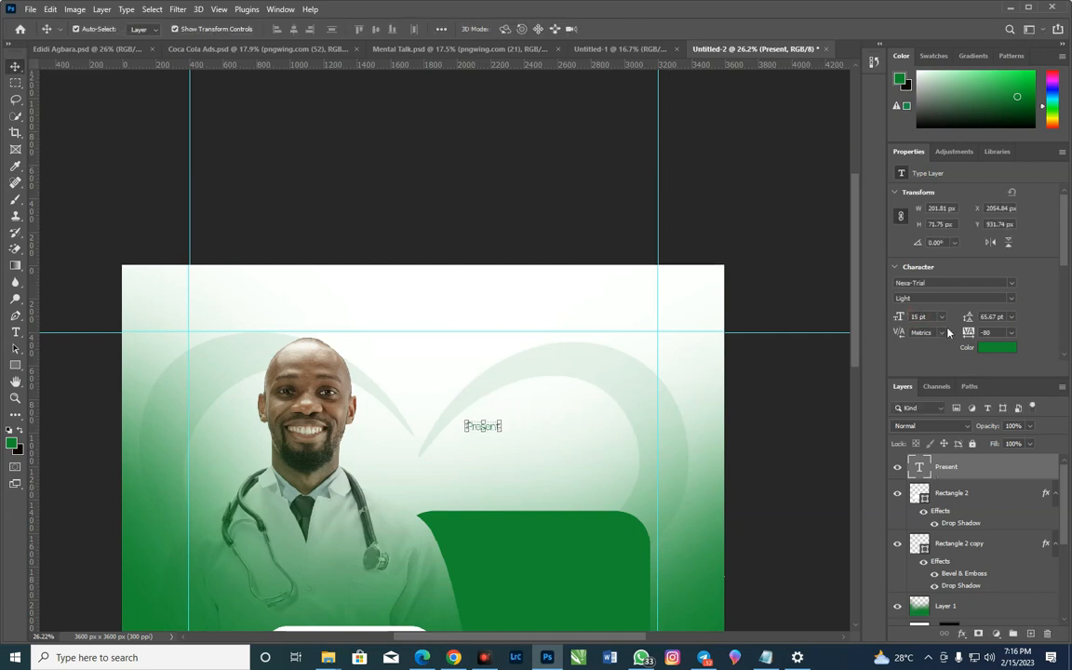
Set the "Present" text to 20 pt in Nexa-Trial Regular
click(890, 319)
text(20)
key(Return)
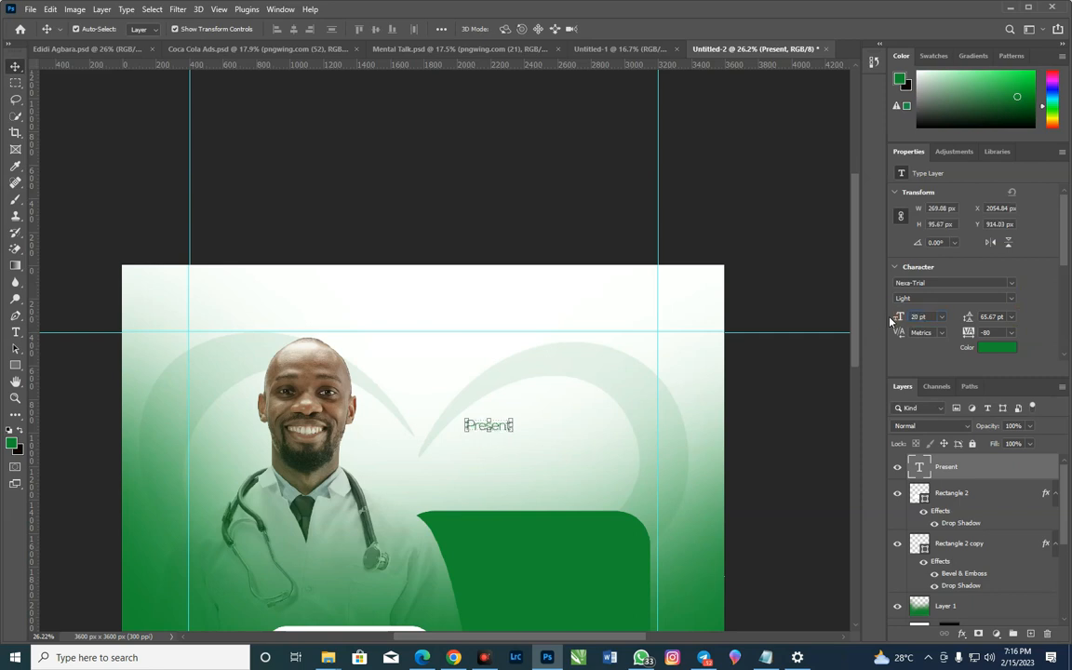
click(1011, 284)
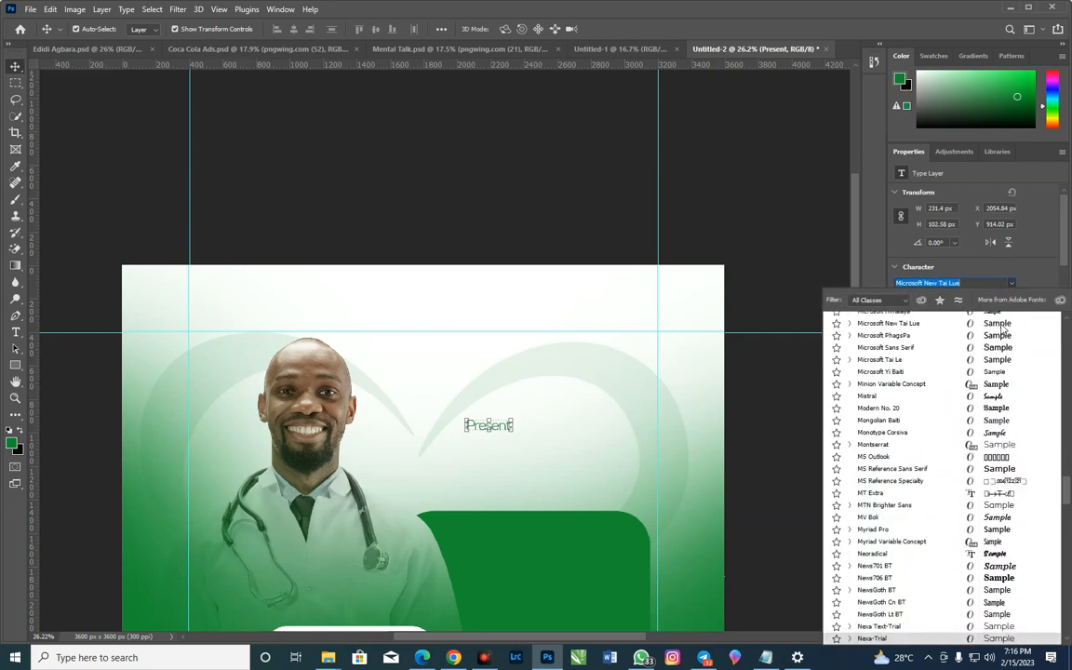
click(1013, 284)
click(1011, 298)
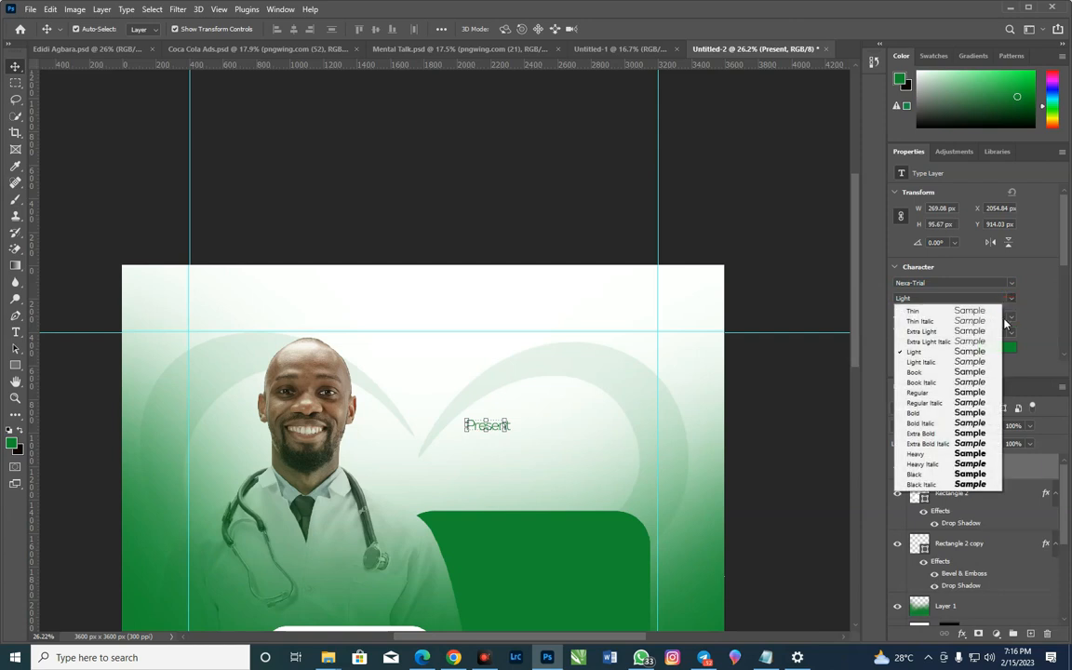
click(957, 416)
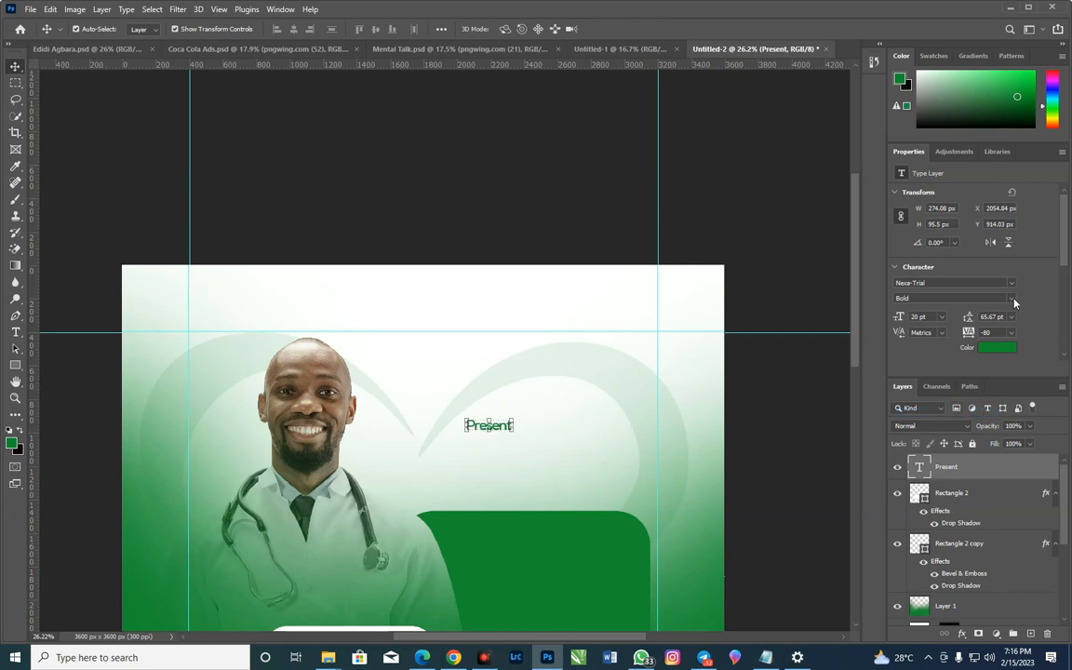
click(1012, 298)
click(921, 381)
Change the initial letter of the text to lowercase so that it reads "present"
key(t)
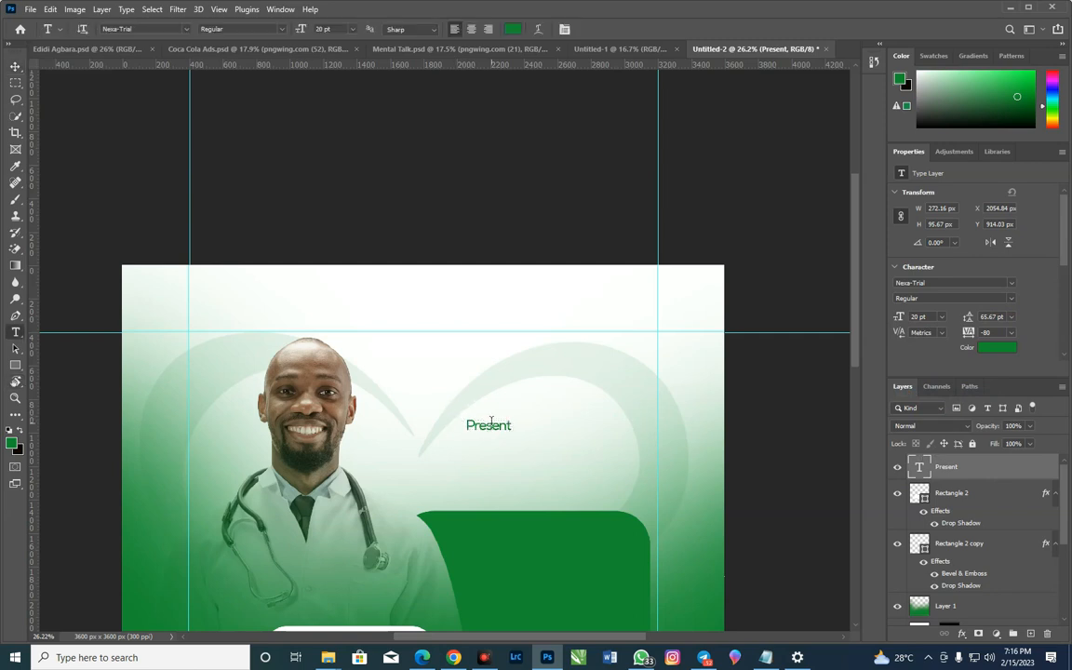
drag(474, 430, 466, 429)
text(p)
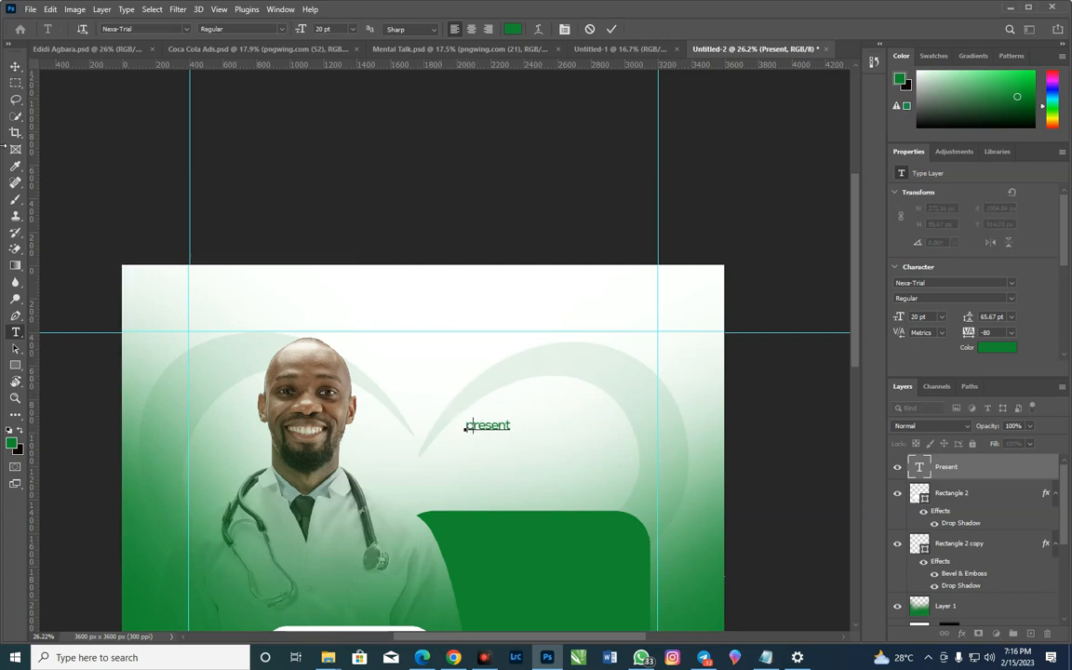
click(14, 66)
Place the HealthCare logo R (9) copy from the Resources folder, scale it to about 87% and position it above "present"
scroll(404, 533, down, 2)
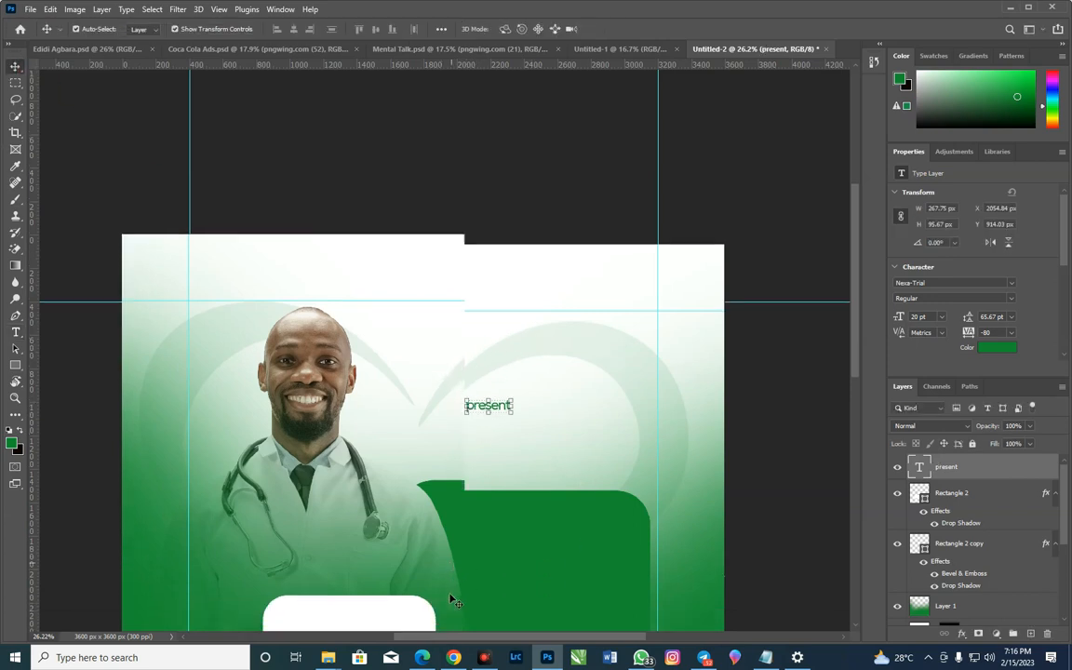
mouse_move(328, 655)
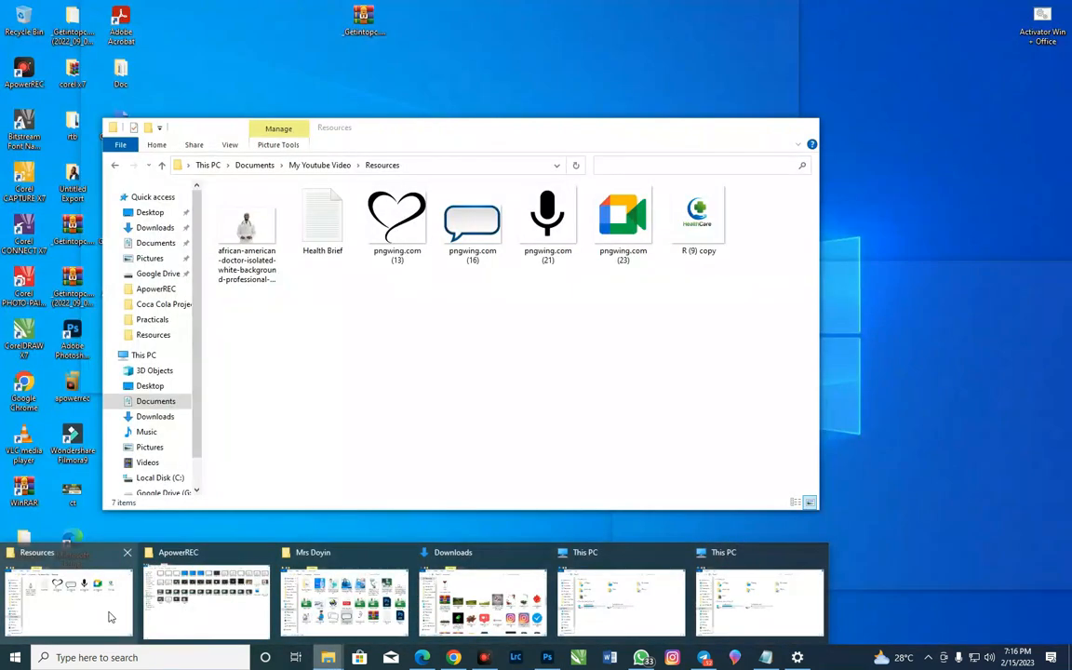
click(108, 618)
drag(696, 229, 494, 572)
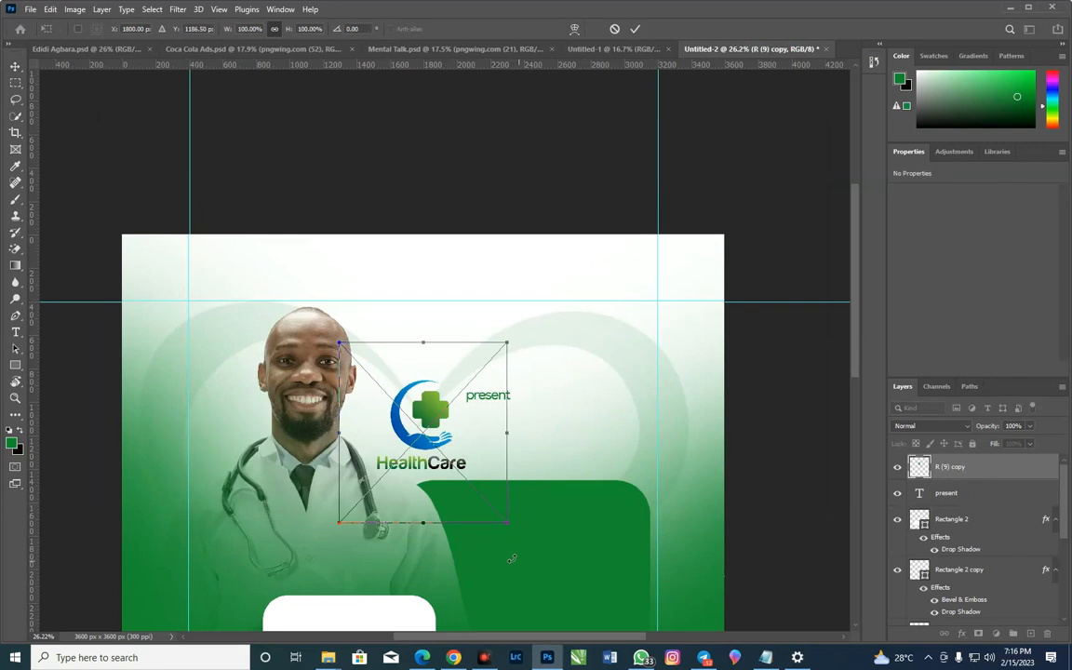
drag(340, 526, 360, 499)
mouse_move(431, 426)
mouse_down()
mouse_move(517, 350)
mouse_move(496, 346)
mouse_move(506, 344)
mouse_up()
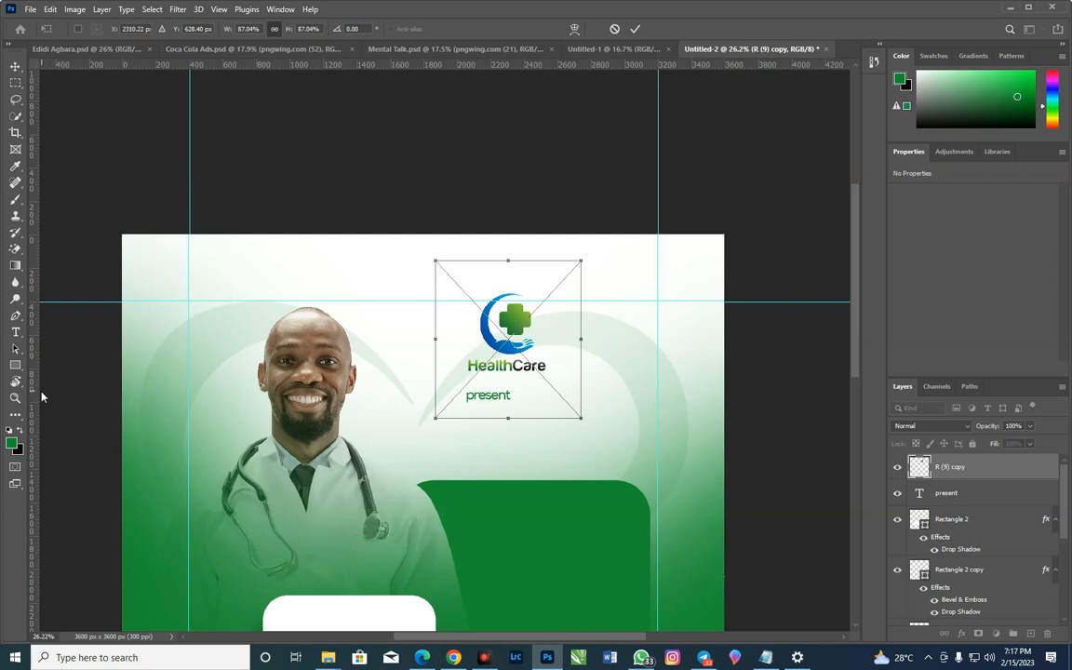
Add vertical guides at about 2035 px and 3100 px and confirm the logo placement
drag(37, 402, 462, 451)
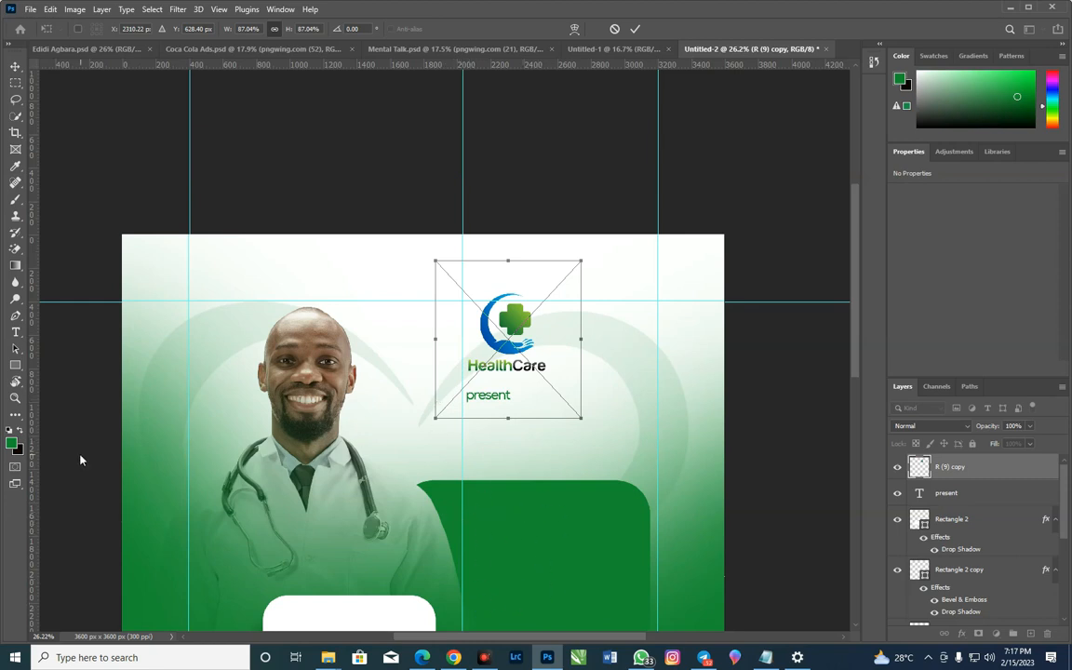
drag(32, 427, 641, 605)
scroll(549, 550, down, 4)
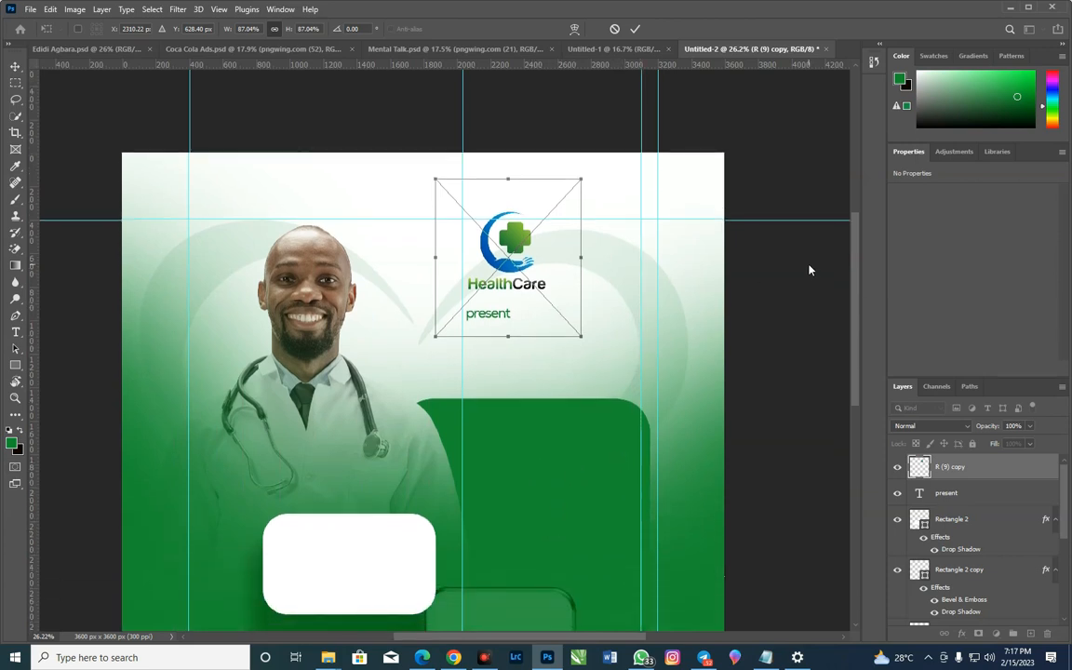
key(Return)
Move "present" directly beneath the HealthCare wordmark and set its size to 15 pt and tracking to 140
drag(500, 320, 497, 304)
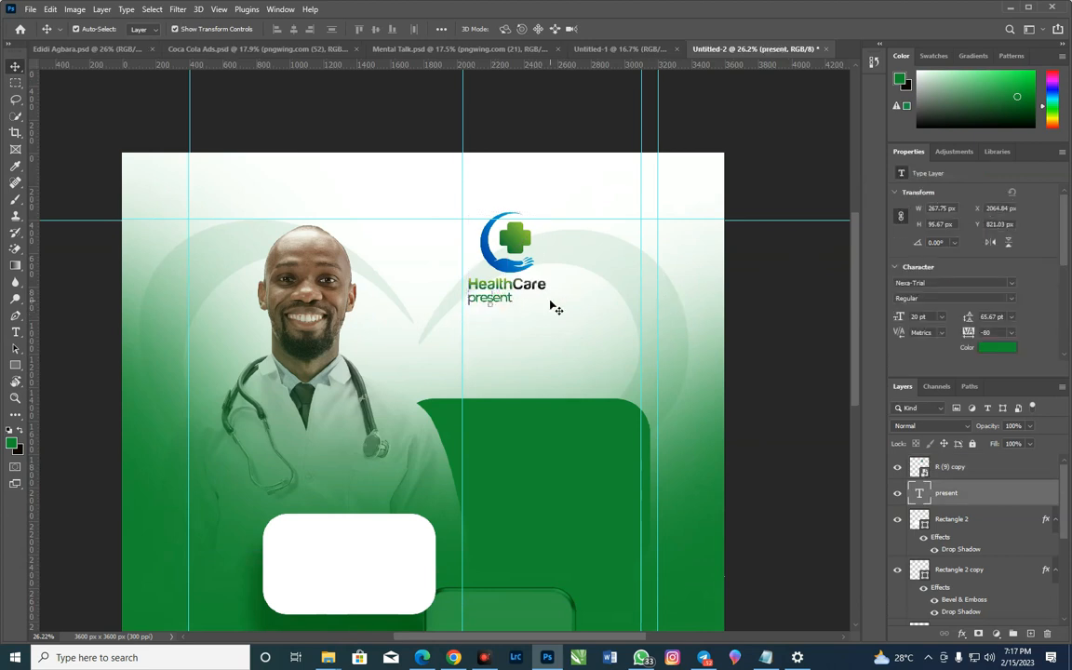
click(931, 317)
text(17)
key(Return)
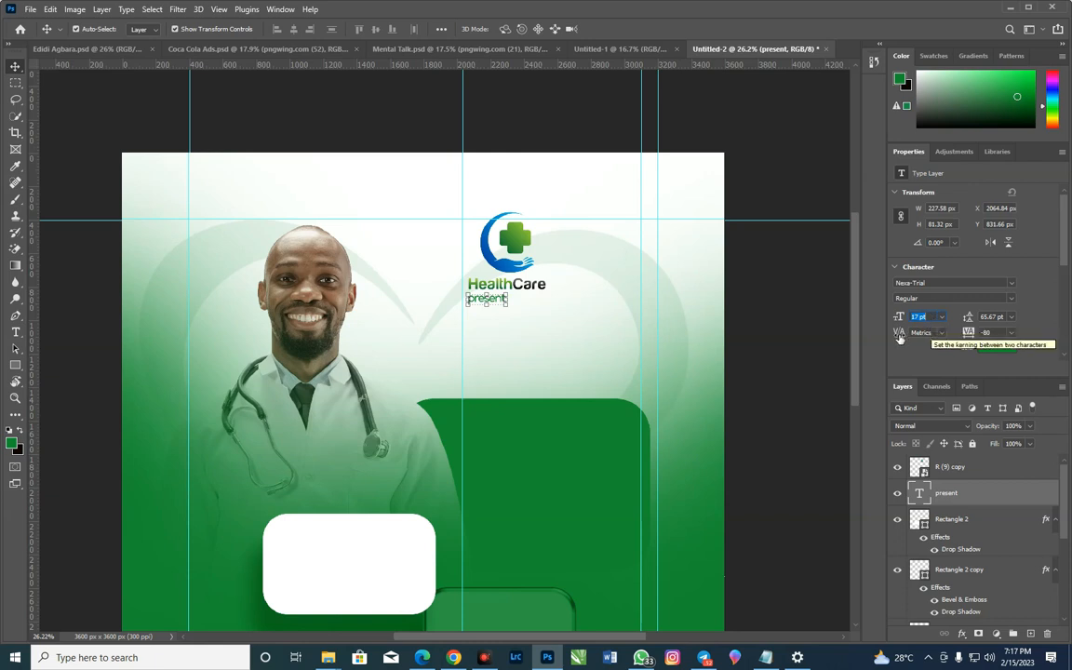
scroll(930, 316, down, 1)
scroll(930, 317, down, 1)
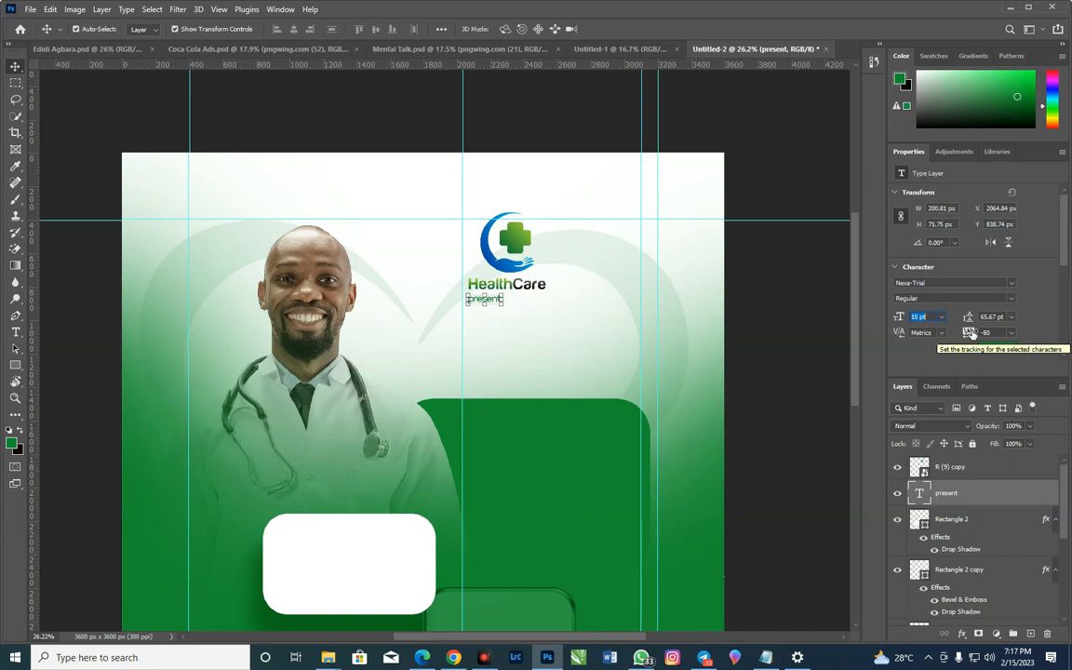
drag(971, 334, 975, 332)
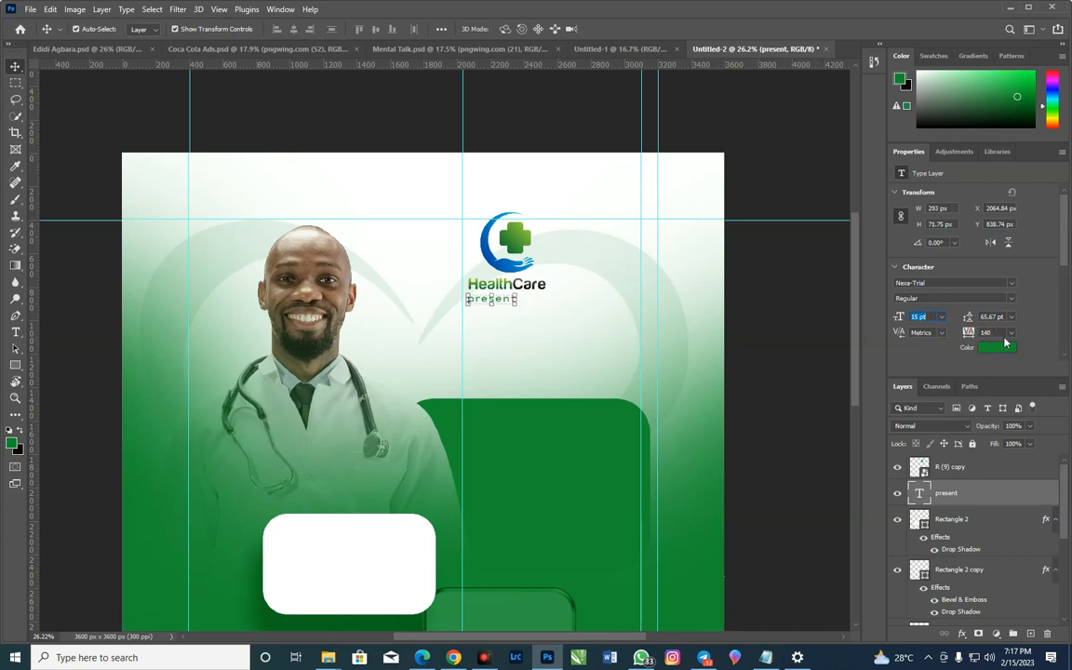
click(778, 321)
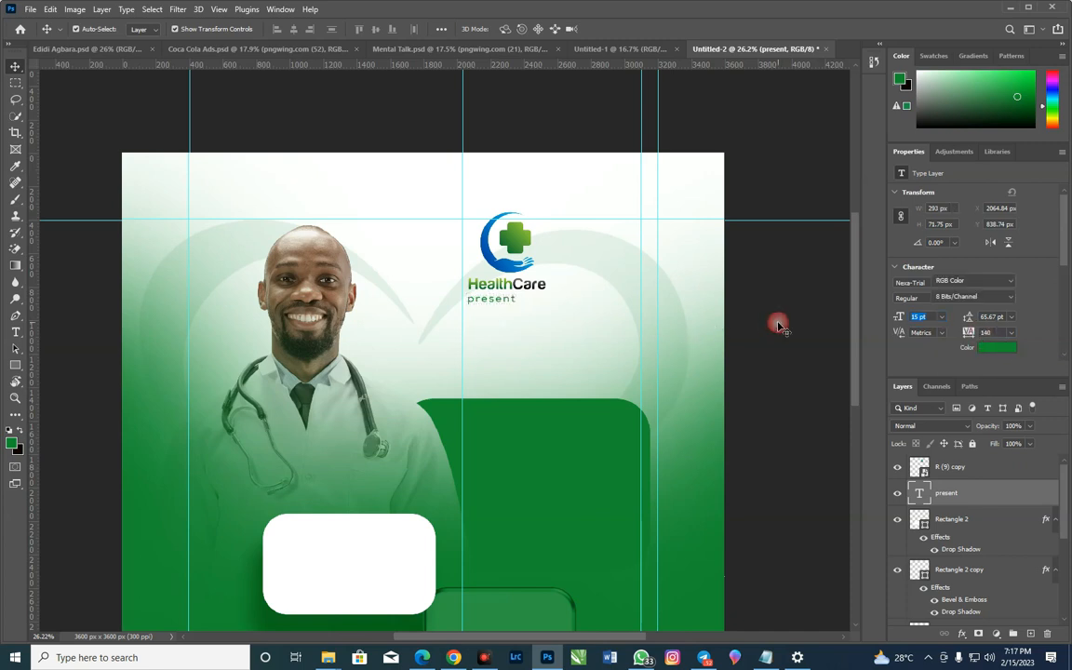
Nudge the HealthCare logo to X 2066 px, Y 366 px, just above "present"
click(531, 289)
key(Left)
key(Down)
key(Down)
key(Down)
key(Down)
key(Down)
key(Down)
key(Down)
key(Down)
key(Down)
key(Down)
key(Down)
key(Down)
key(Down)
key(Down)
key(Down)
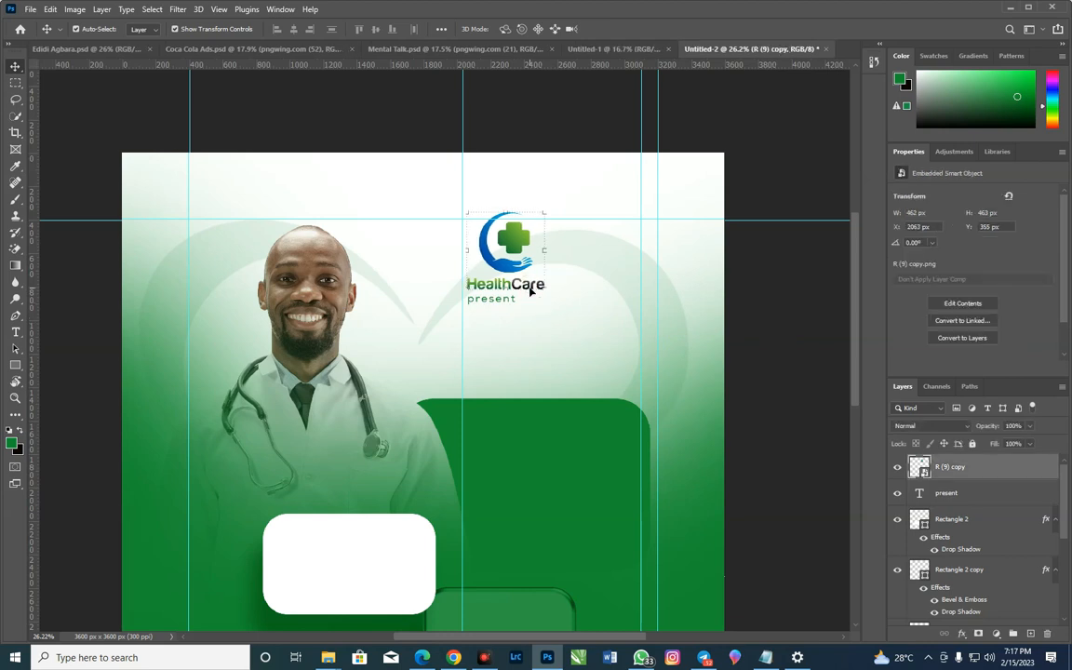
key(Up)
key(Up)
key(Up)
key(Up)
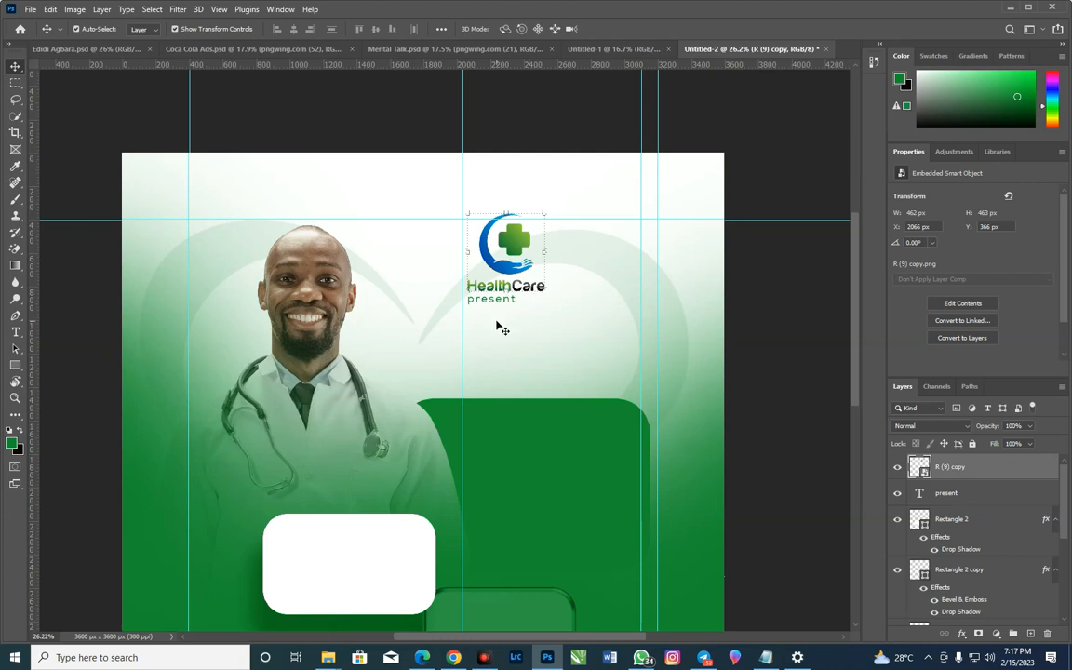
click(555, 664)
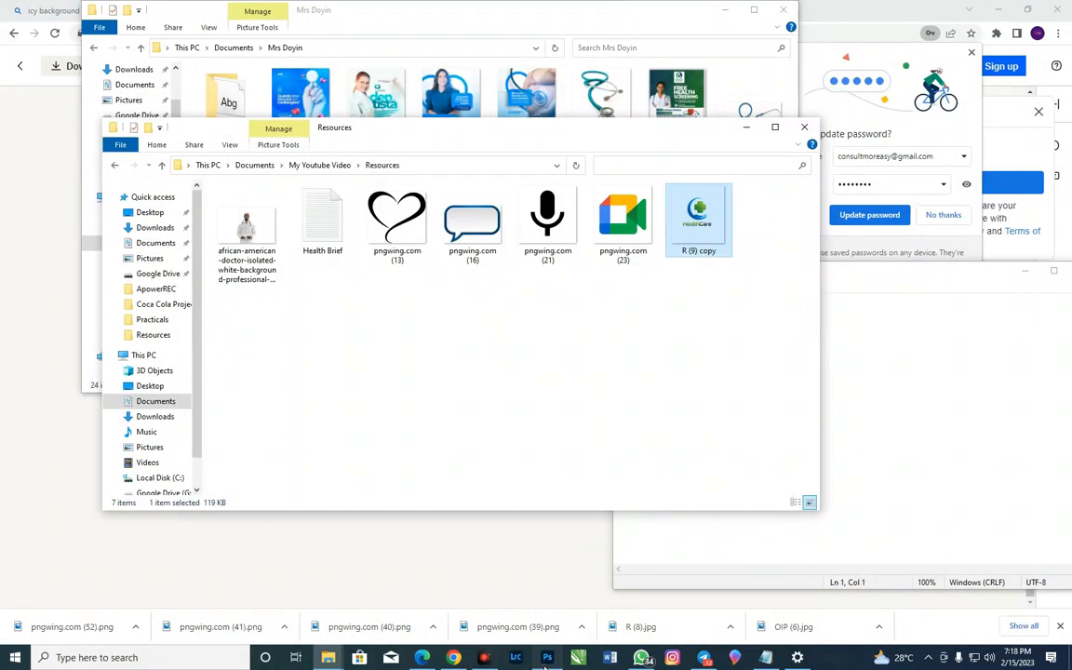
Switch to the Health Brief in Notepad, copy the line "Viral Meeting" and return to the flyer
click(554, 662)
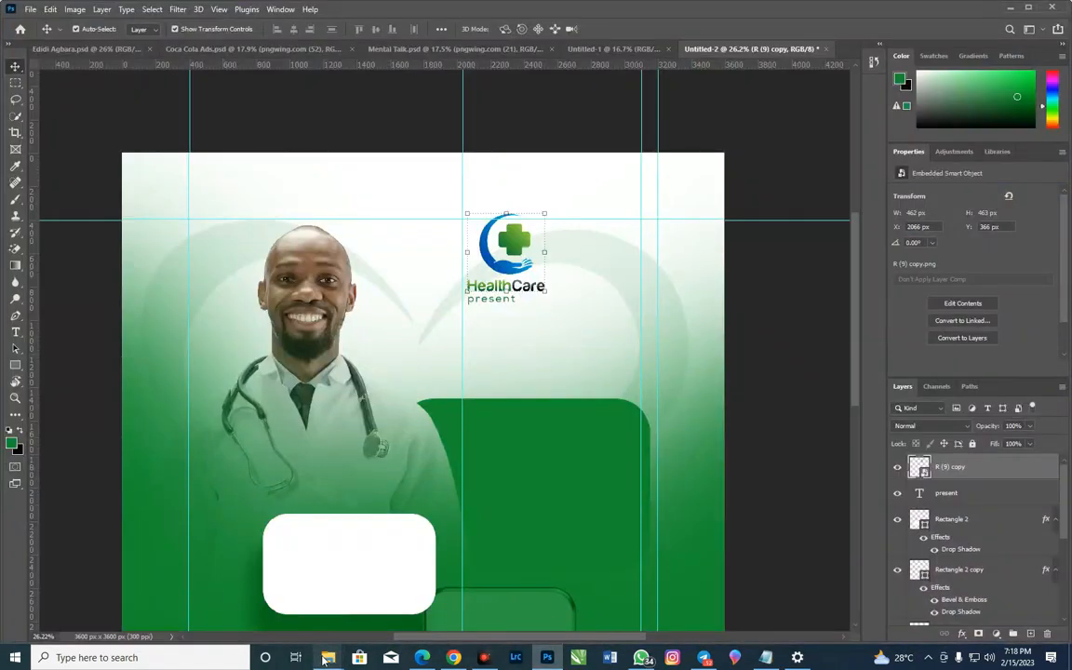
click(769, 661)
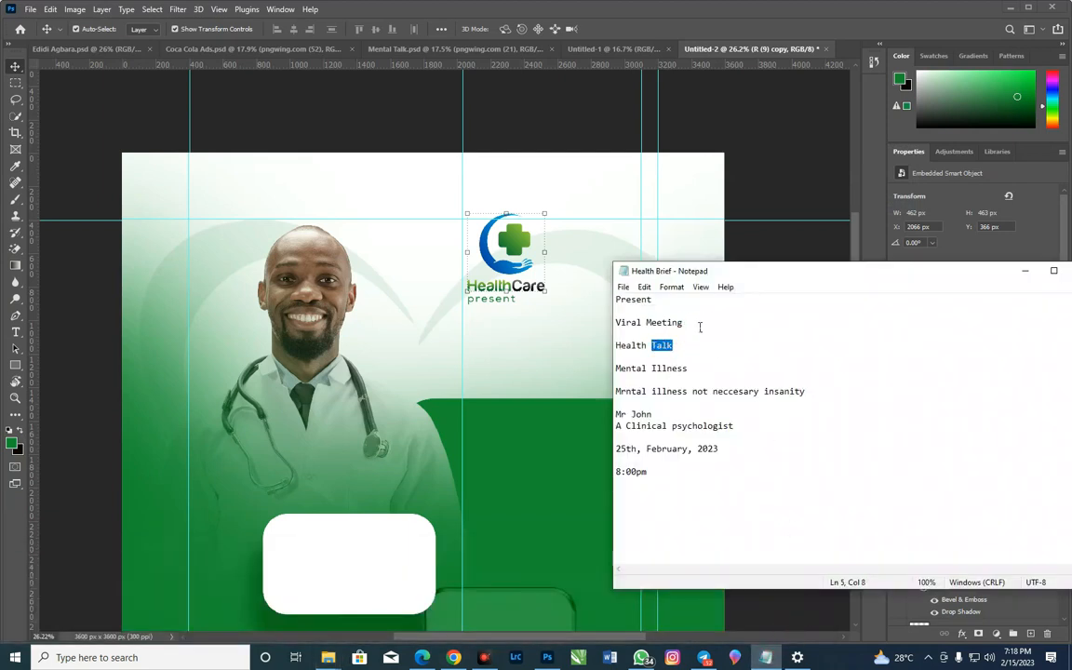
drag(700, 325, 619, 322)
right_click(617, 322)
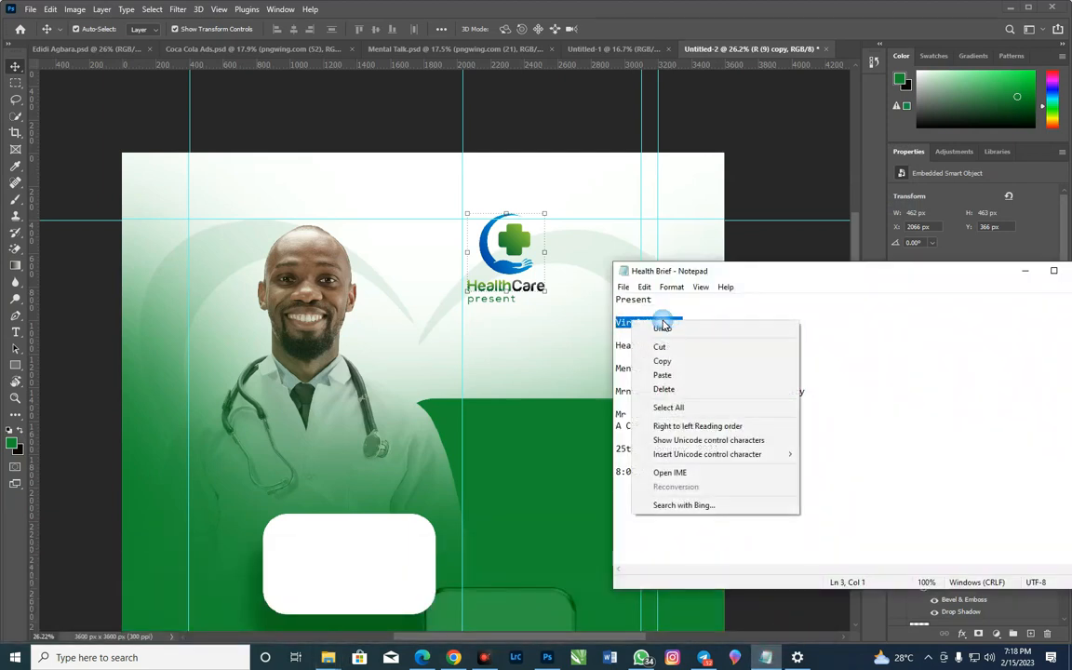
click(642, 357)
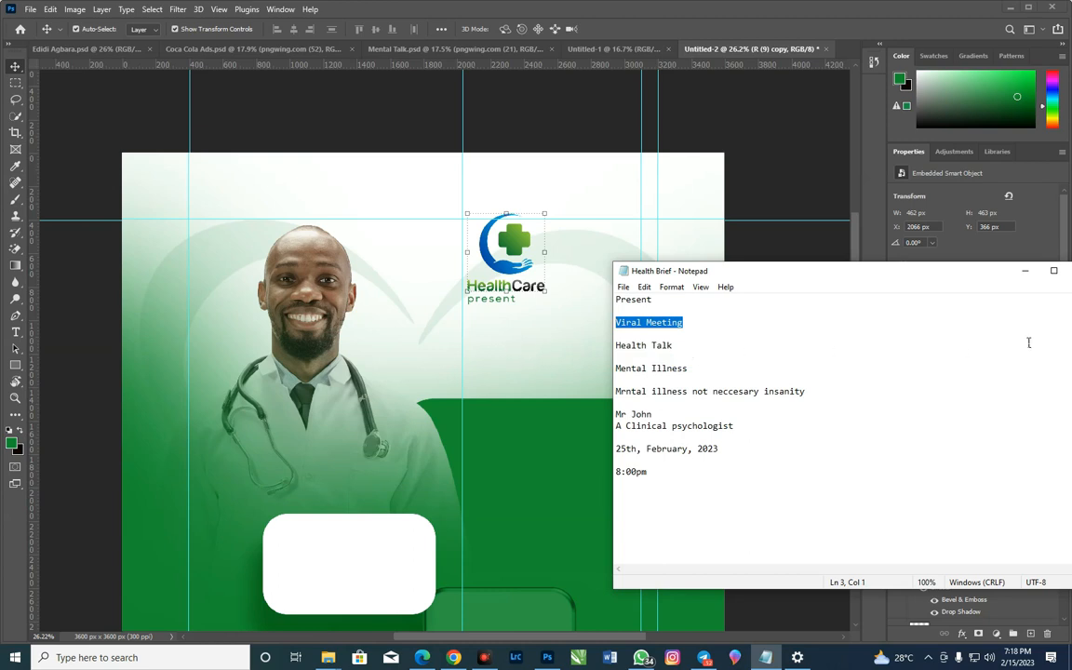
click(1024, 272)
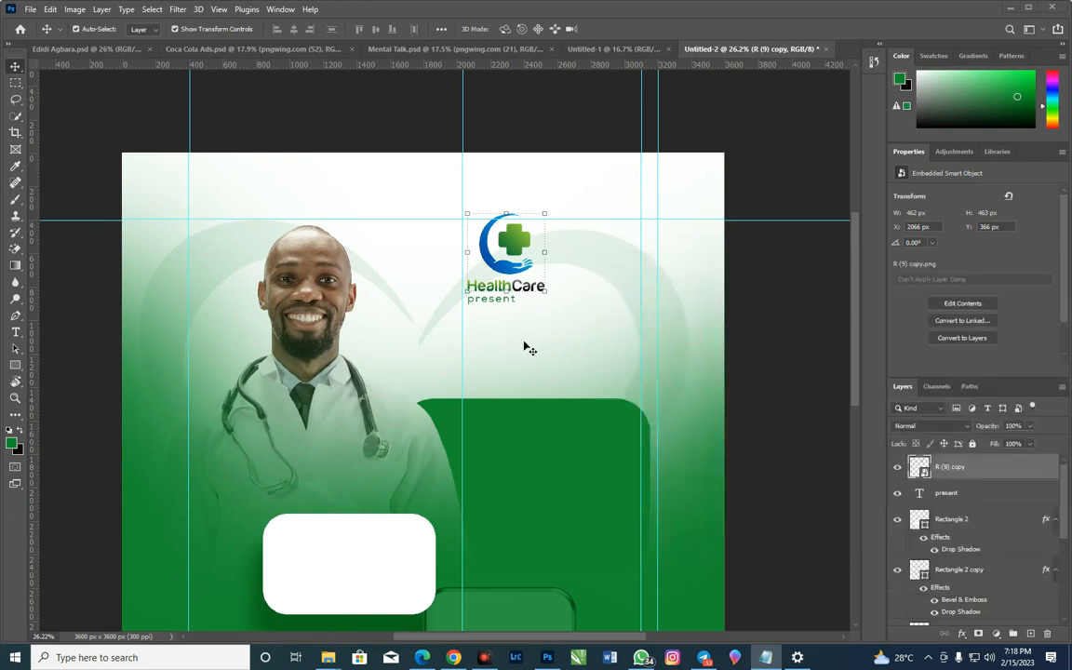
Add "Viral Meeting" as a green 15 pt Nexa-Trial text line below "present" with tracking set to 0
click(15, 332)
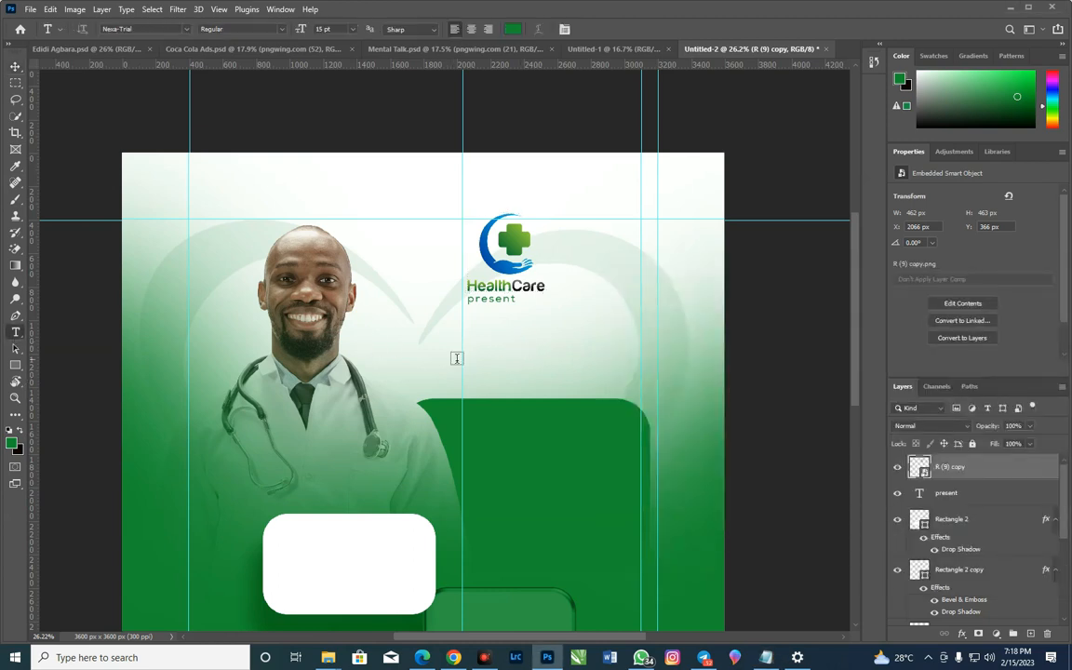
click(475, 337)
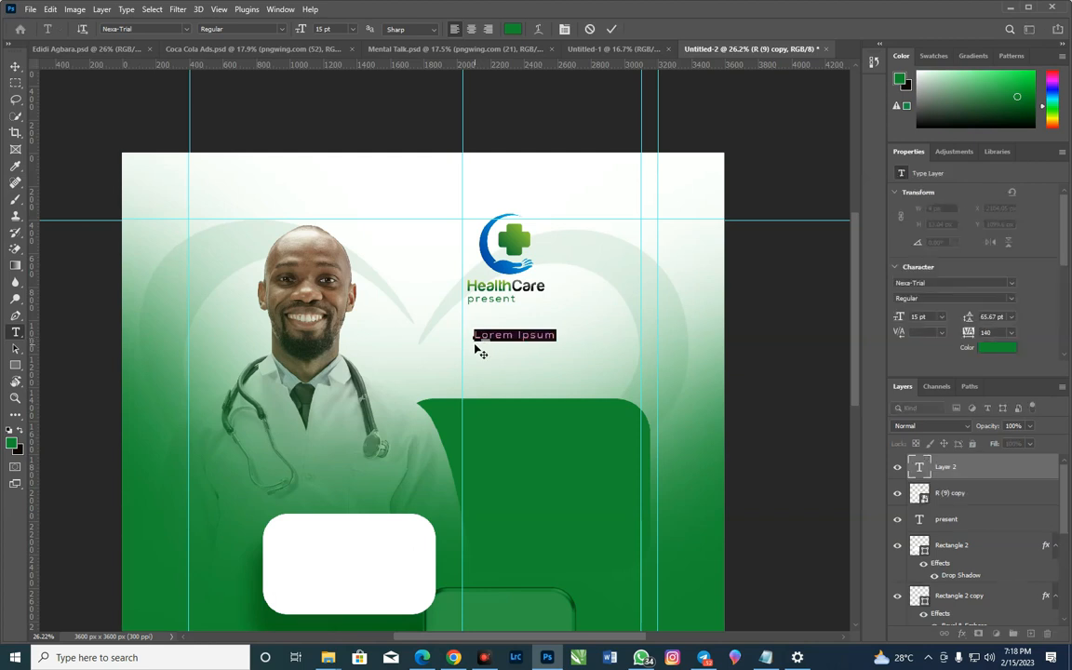
key(ctrl+v)
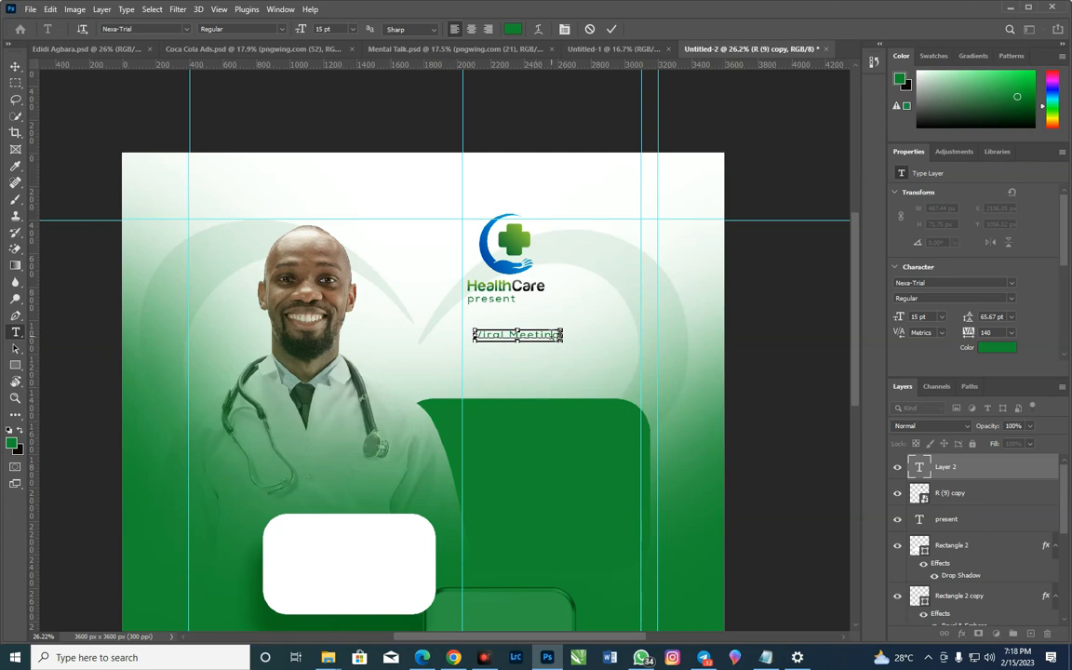
click(612, 28)
key(v)
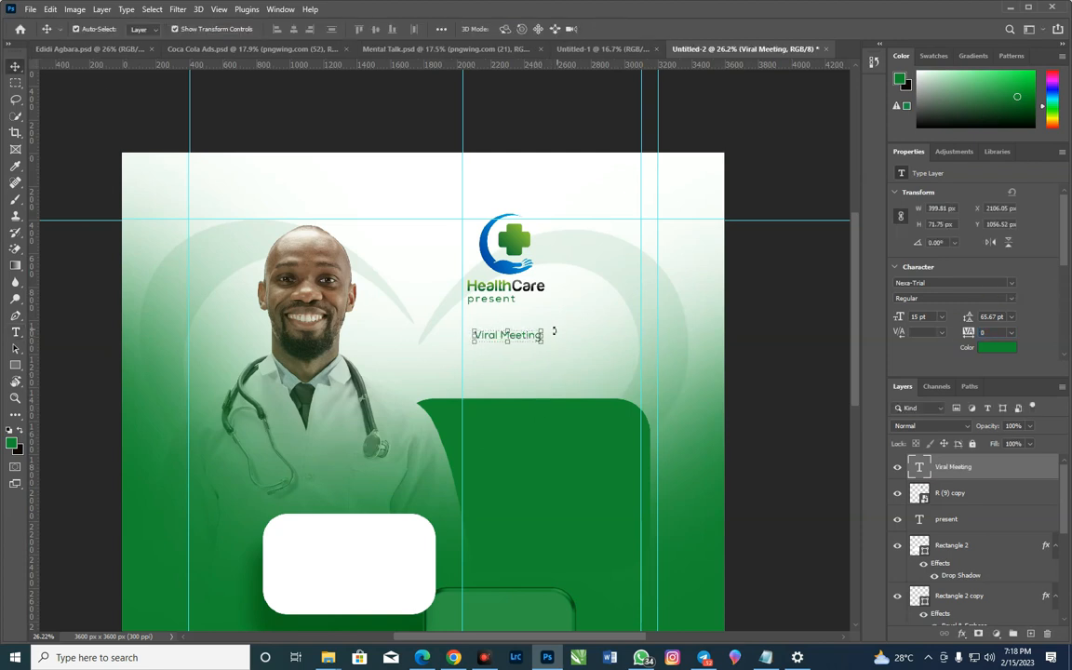
Enlarge "Viral Meeting" and align it, the HealthCare logo and "present" to the vertical guide at about 2035 px
drag(543, 343, 580, 349)
drag(522, 338, 509, 338)
key(Return)
drag(512, 244, 506, 246)
drag(493, 299, 487, 298)
Add "Health Talk" and "Mental Illness" as separate green text lines beneath "Viral Meeting"
click(514, 338)
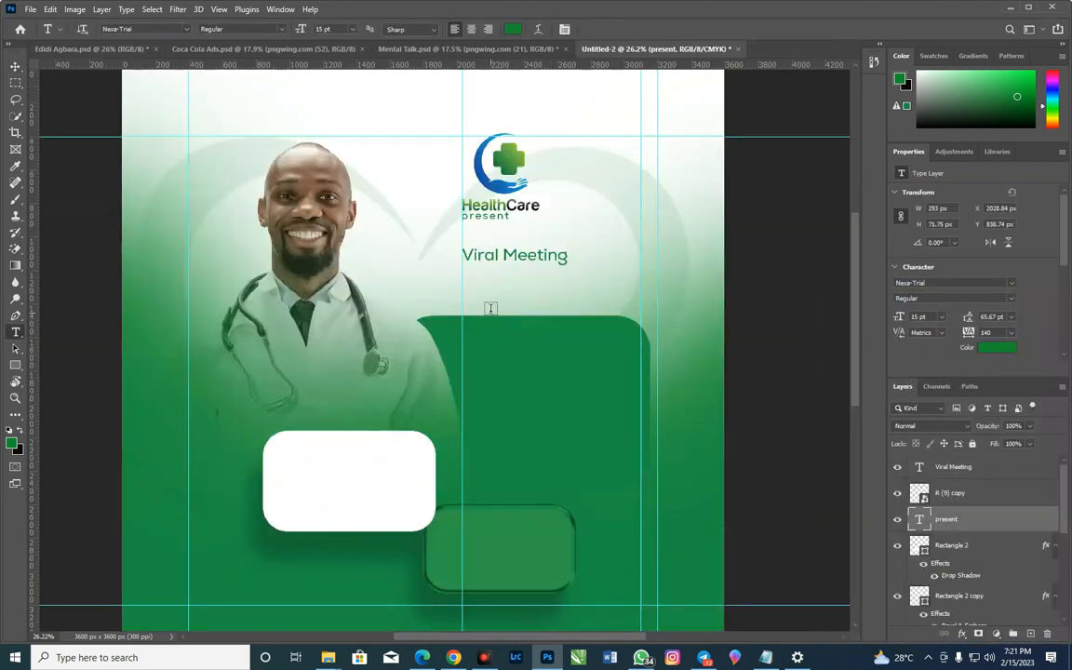
click(501, 287)
text(Health Talk)
click(514, 311)
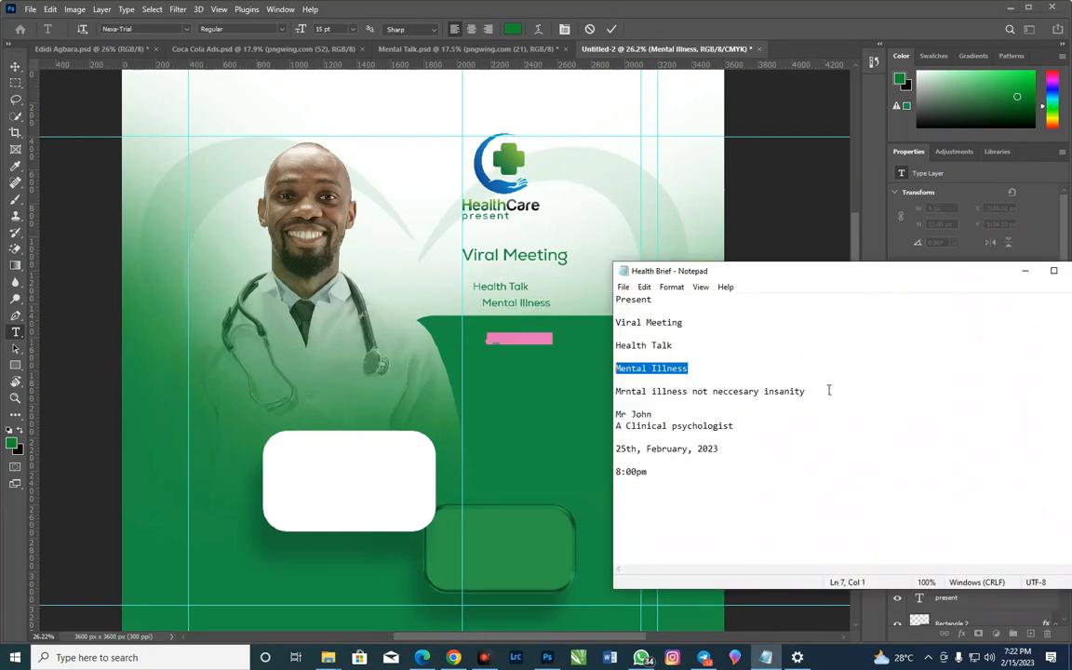
key(alt+Tab)
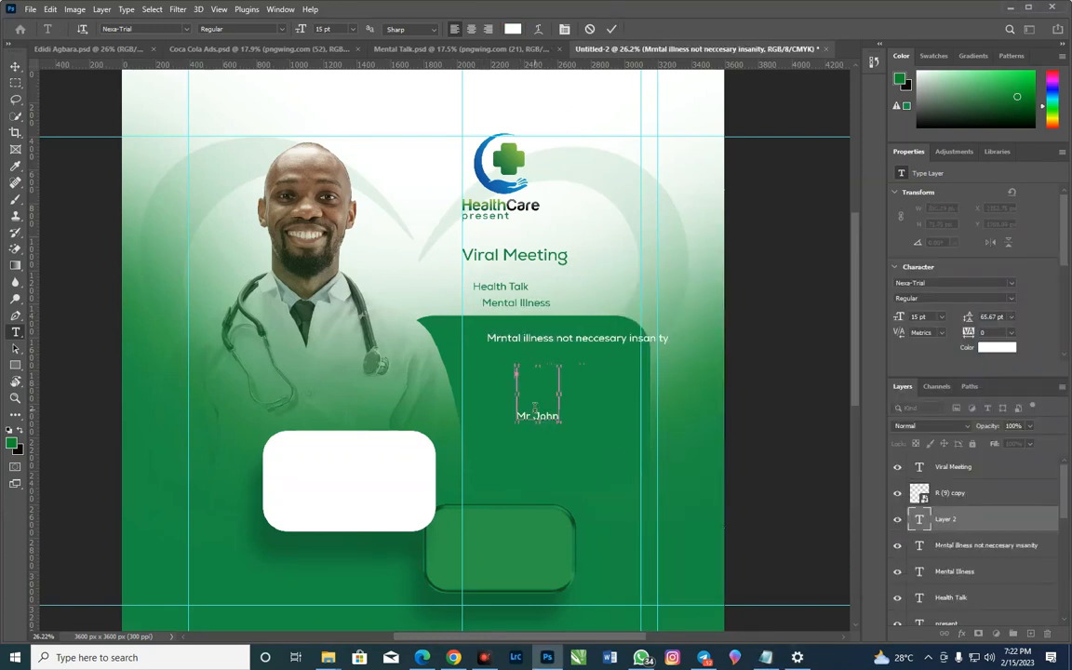
Add white text lines for "Mrntal illness not neccesary insanity", the speaker's name, "A Clinical psychologist", "25th, February, 2023" and "8:00pm" on the green panel
key(BackSpace)
click(611, 29)
click(529, 400)
text(A Clinical psychologistt)
key(alt+Tab)
key(alt+Tab)
key(alt+Tab)
key(alt+Tab)
click(611, 29)
key(alt+Tab)
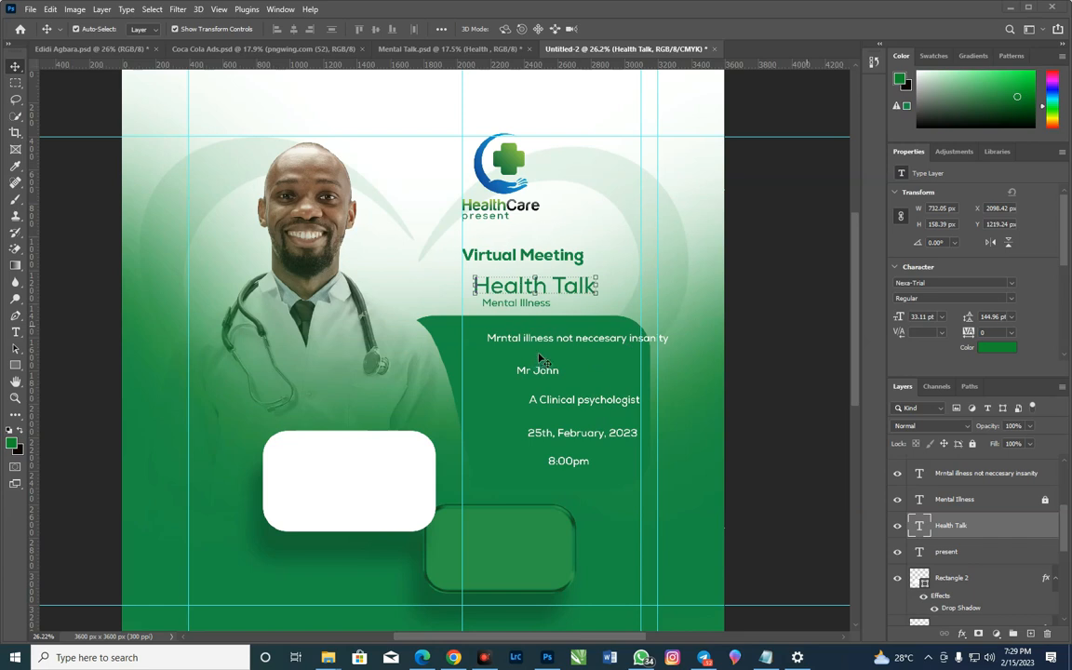
Place the Google Meet icon pngwing.com (23) from the Resources folder above the "Virtual Meeting" layer
click(568, 260)
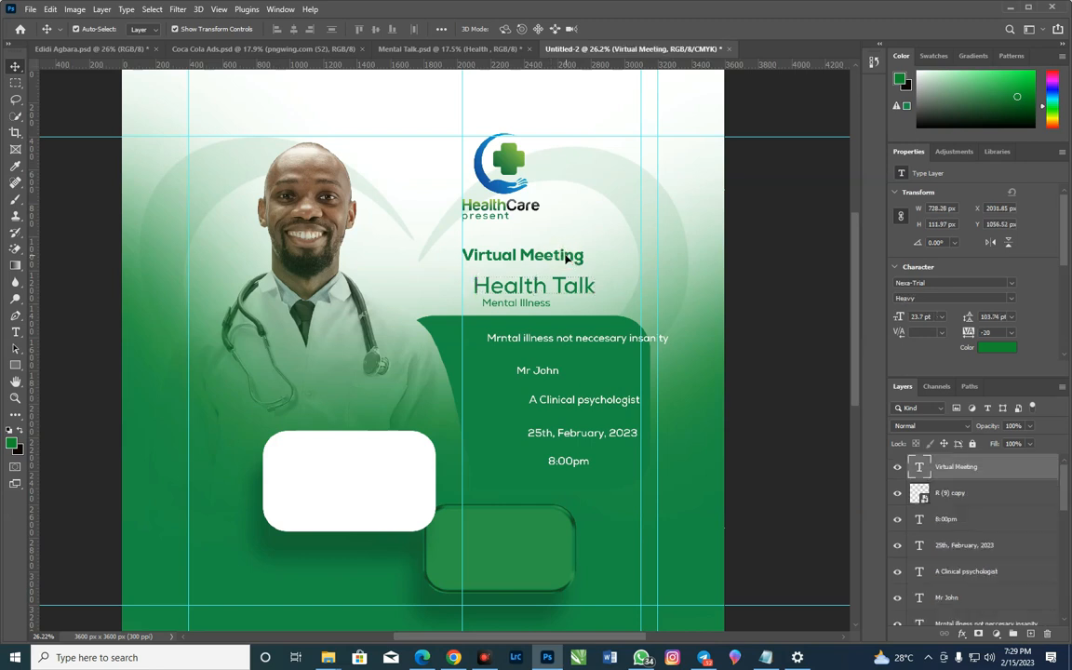
mouse_move(328, 657)
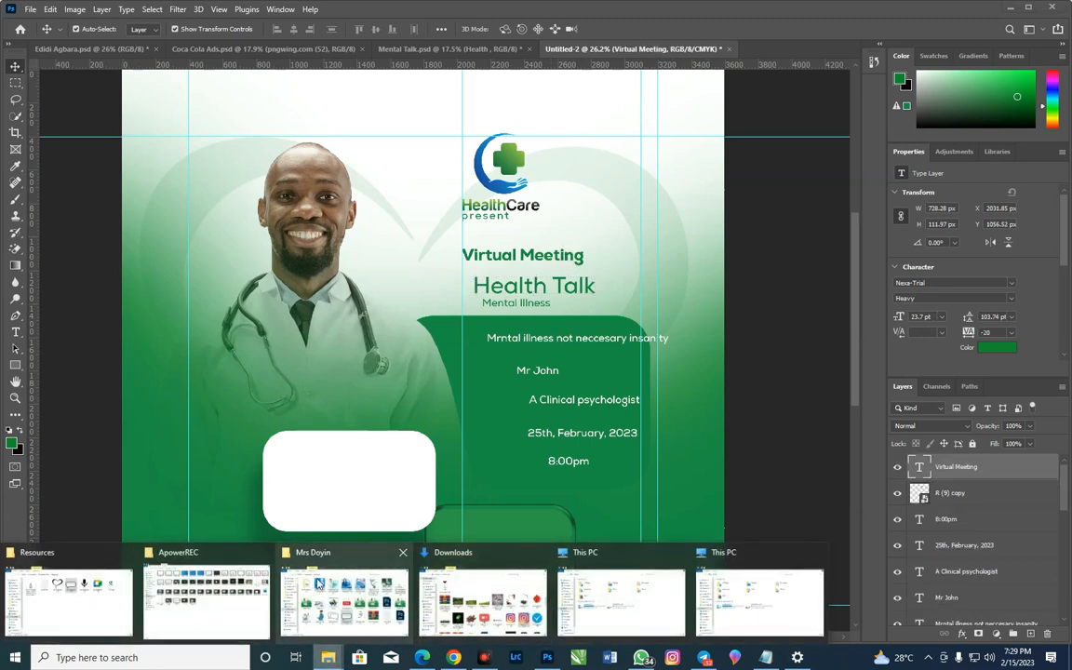
mouse_move(253, 622)
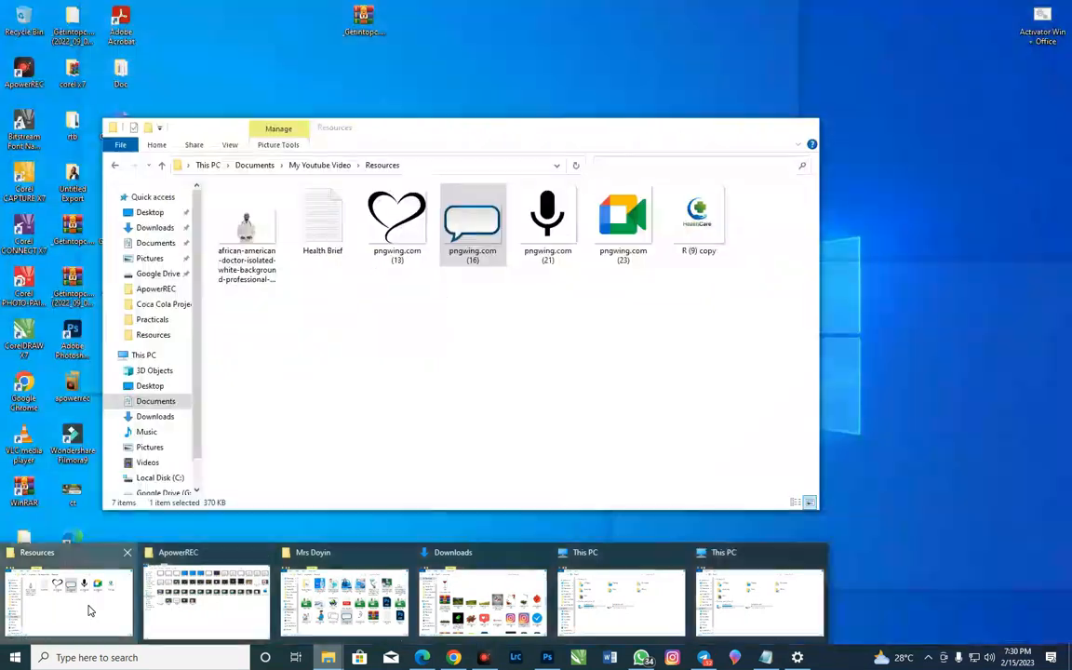
click(70, 600)
drag(623, 222, 544, 108)
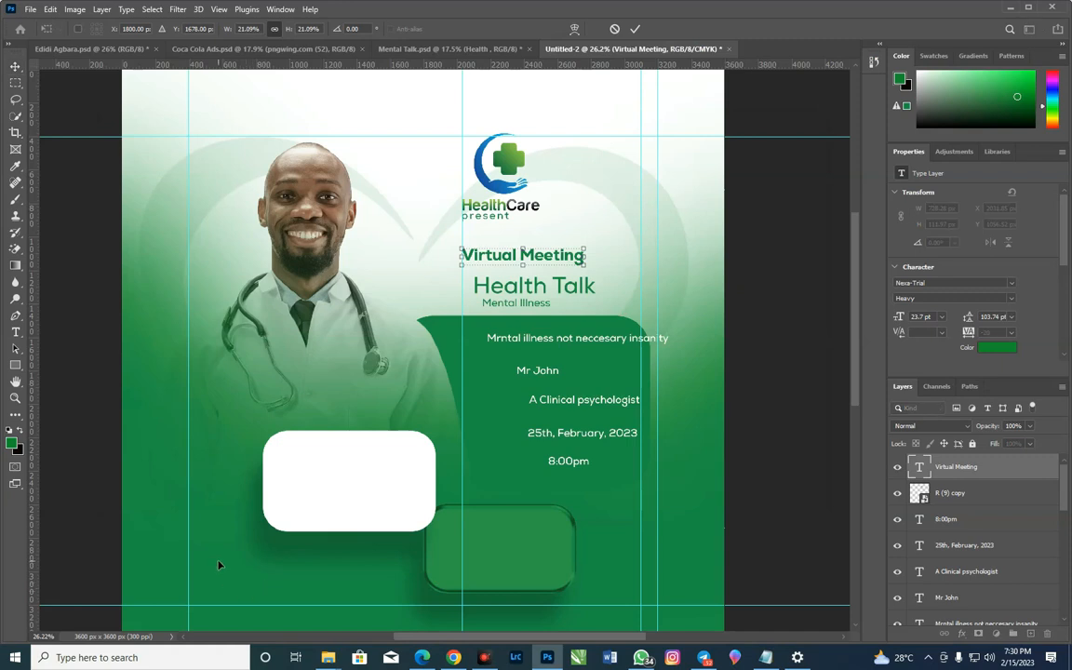
Scale the Google Meet icon to about 1.34% and position it directly after "Virtual Meeting" at Y 1104 px
scroll(203, 296, up, 3)
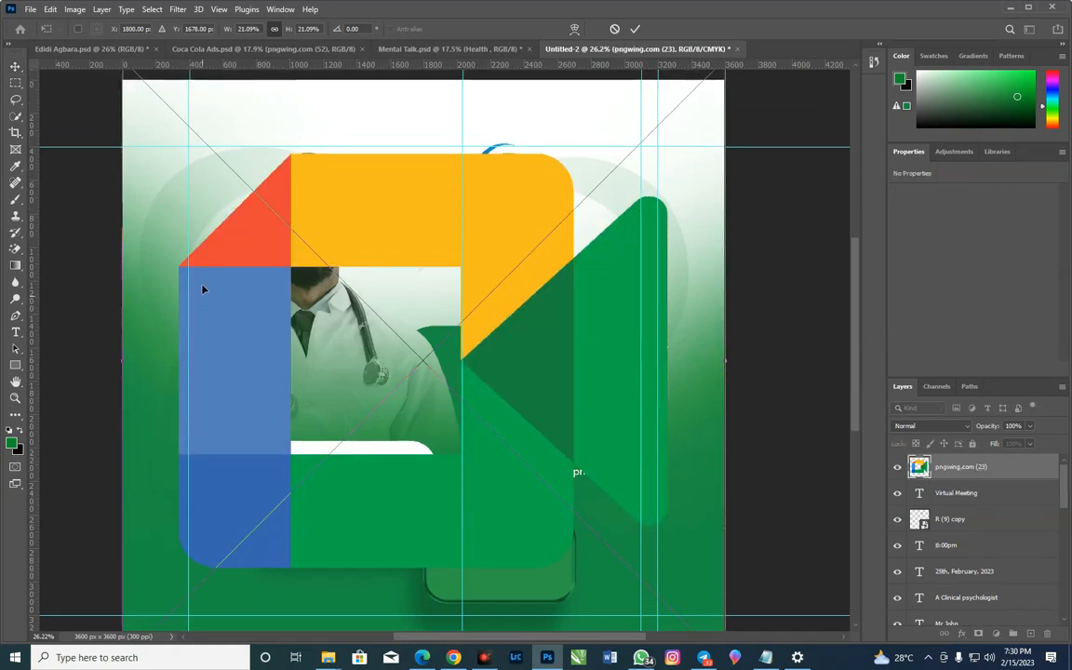
scroll(228, 402, down, 10)
drag(120, 573, 474, 226)
scroll(566, 263, up, 5)
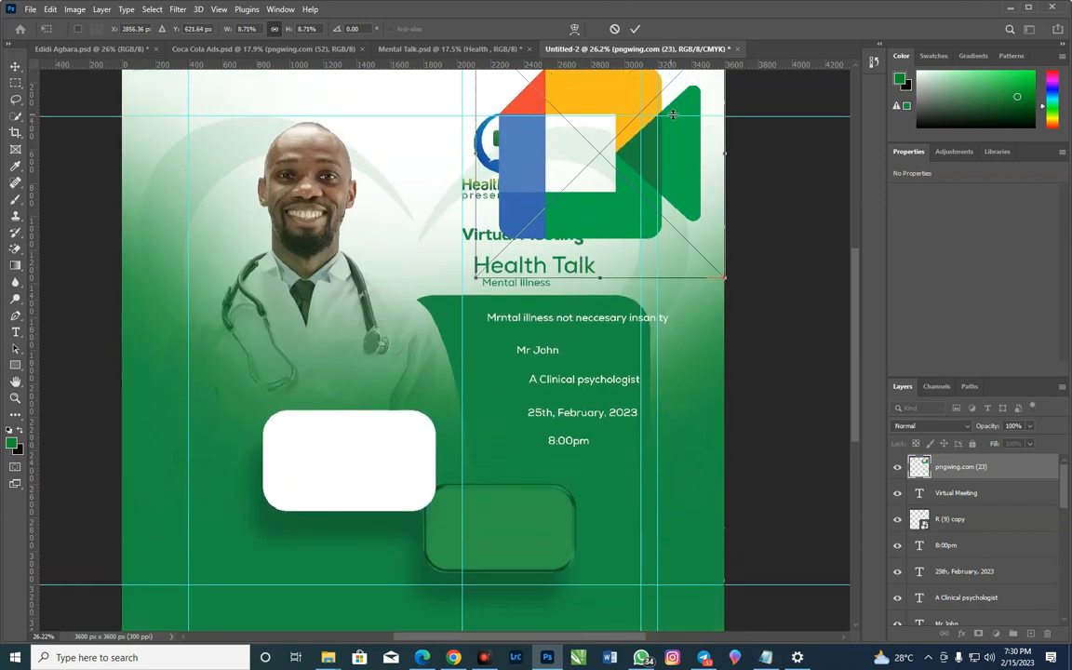
mouse_move(728, 119)
mouse_down()
mouse_move(583, 288)
mouse_move(539, 311)
mouse_move(503, 357)
mouse_move(610, 345)
mouse_move(612, 327)
mouse_move(609, 338)
mouse_up()
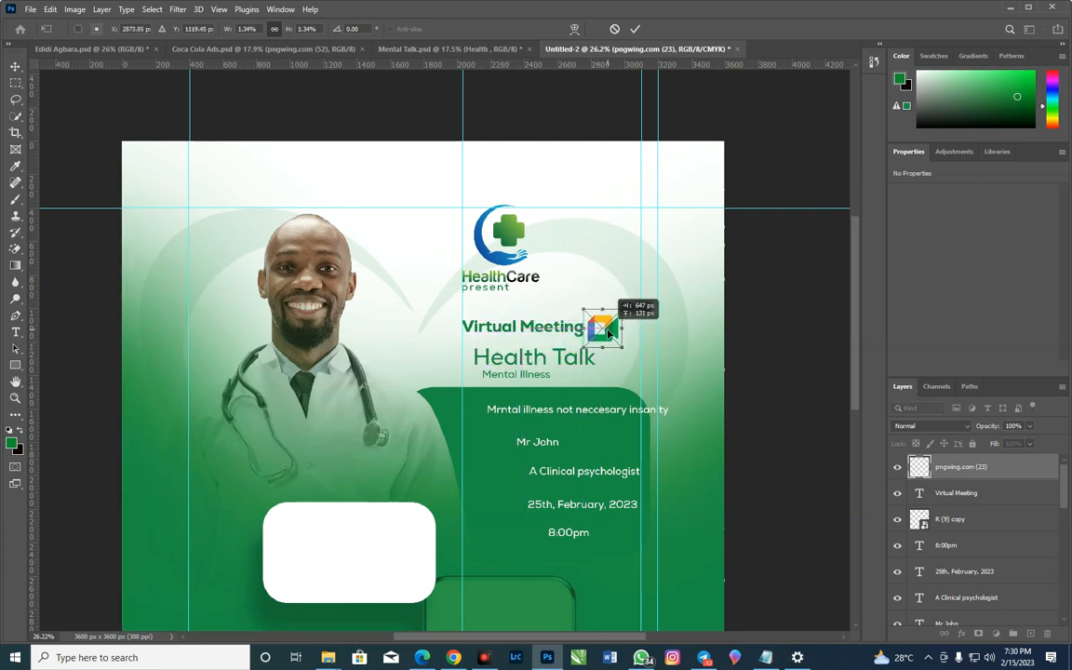
key(Up)
key(Up)
key(Up)
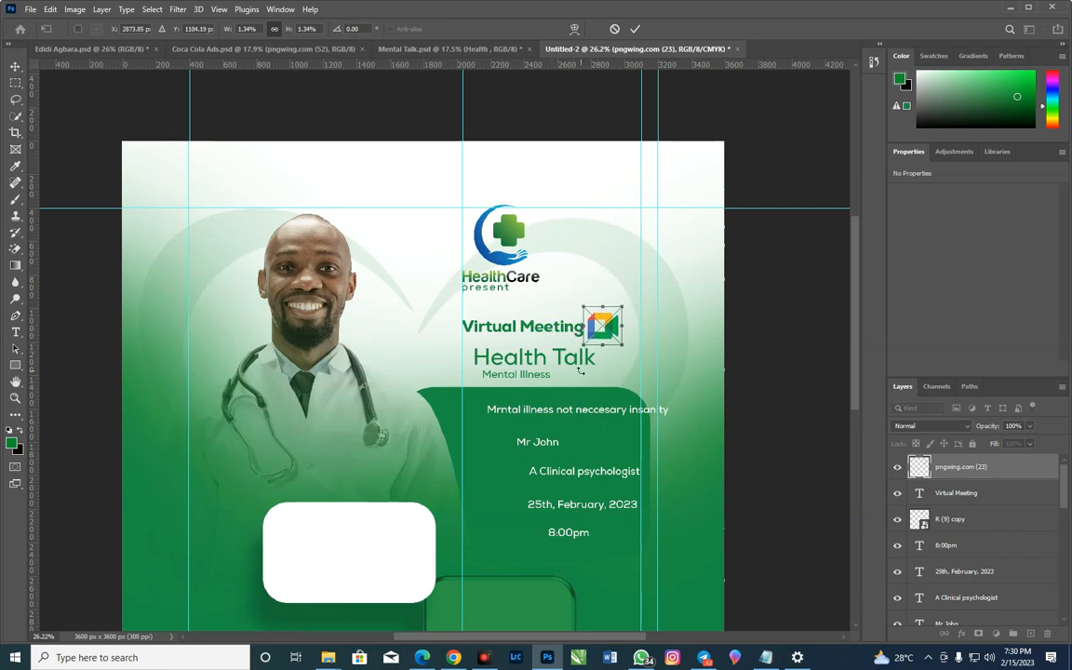
key(Return)
Undo the accidental background shift and lock Layer 1, the doctor photo, Rectangle 3, Rectangle 1 and the heart image pngwing.com (13)
drag(513, 376, 617, 378)
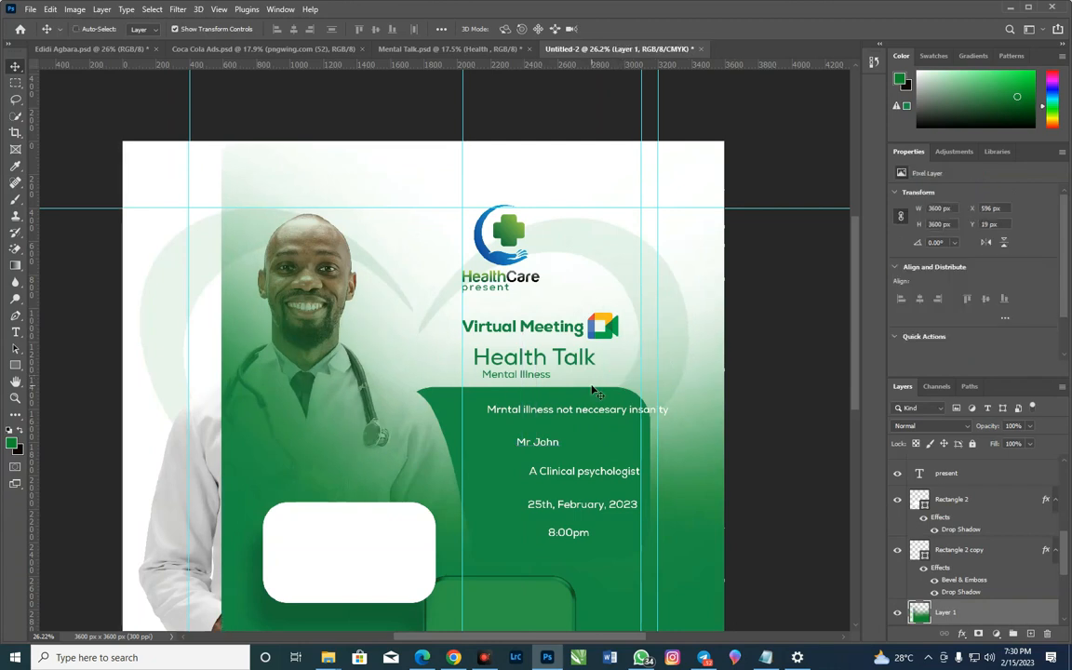
key(ctrl+z)
scroll(969, 574, down, 5)
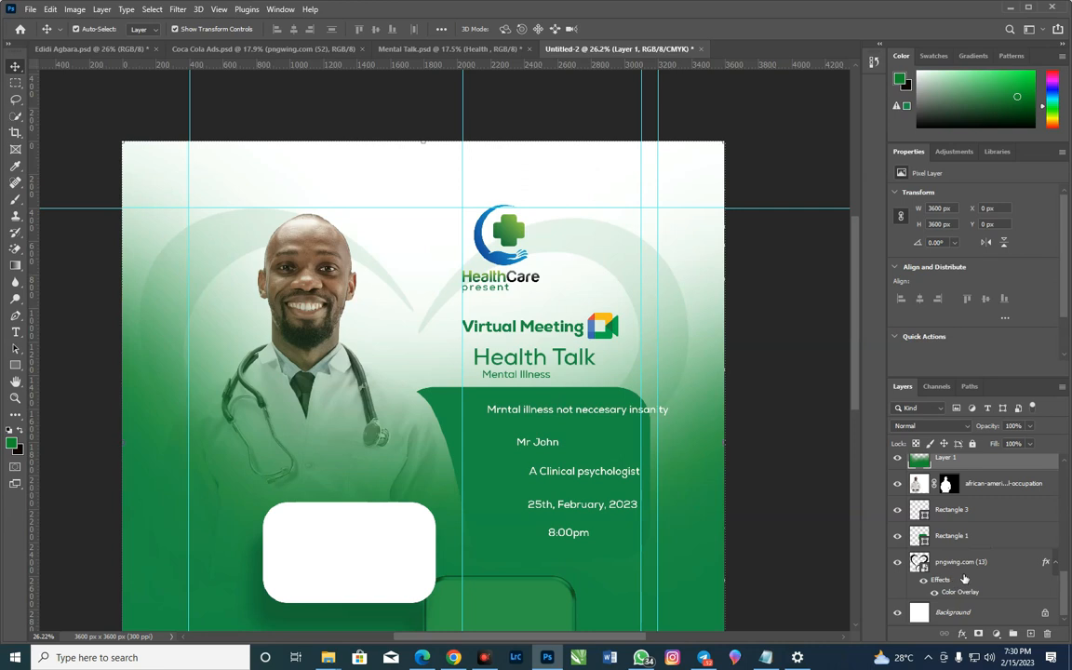
click(1024, 542)
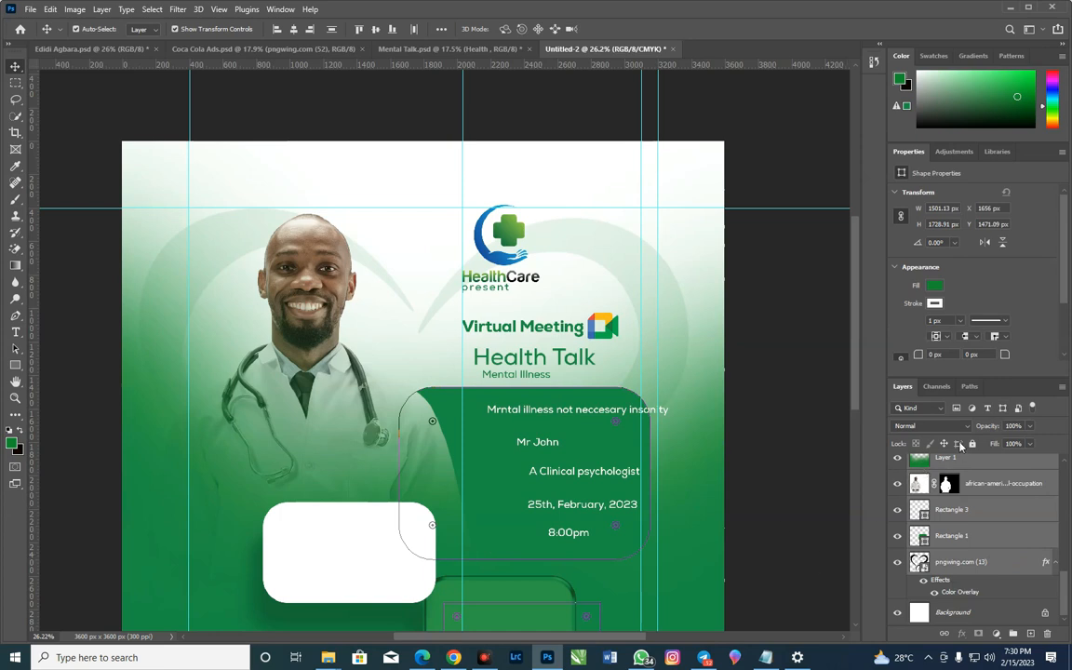
click(973, 444)
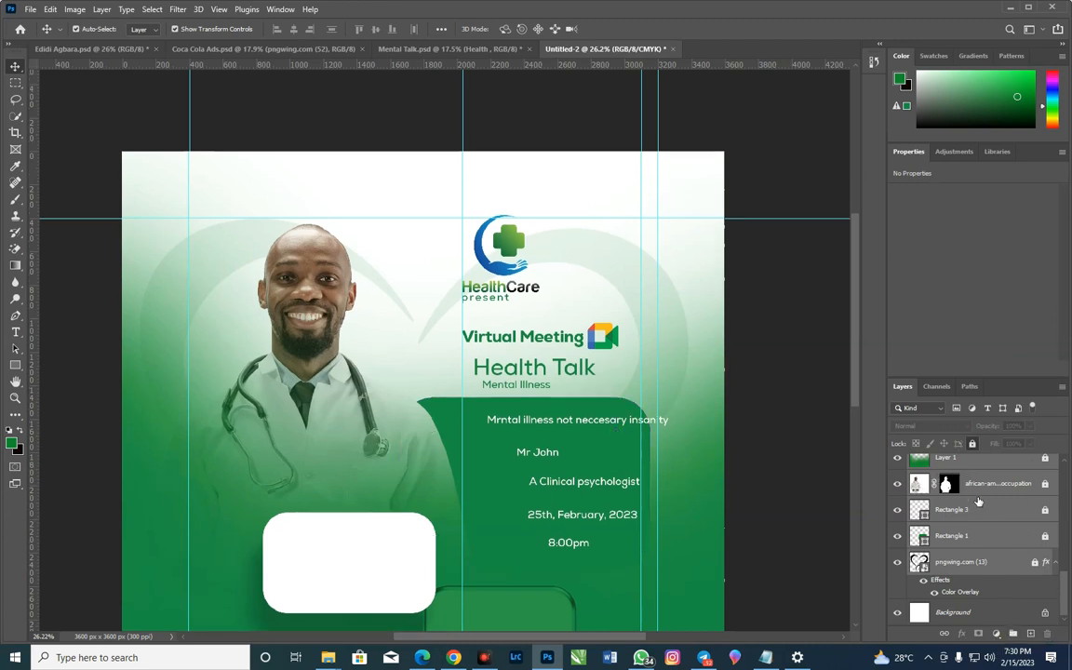
Lock the two rounded box layers, Rectangle 2 and Rectangle 2 copy
scroll(1012, 543, up, 3)
scroll(1012, 545, down, 3)
scroll(1011, 548, up, 3)
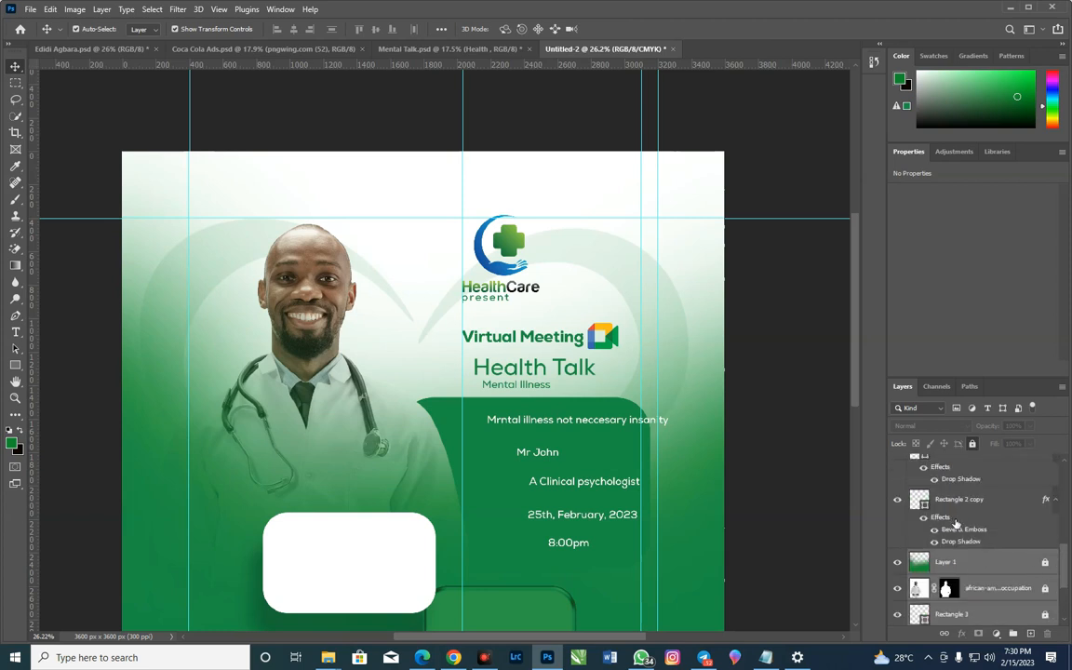
click(999, 501)
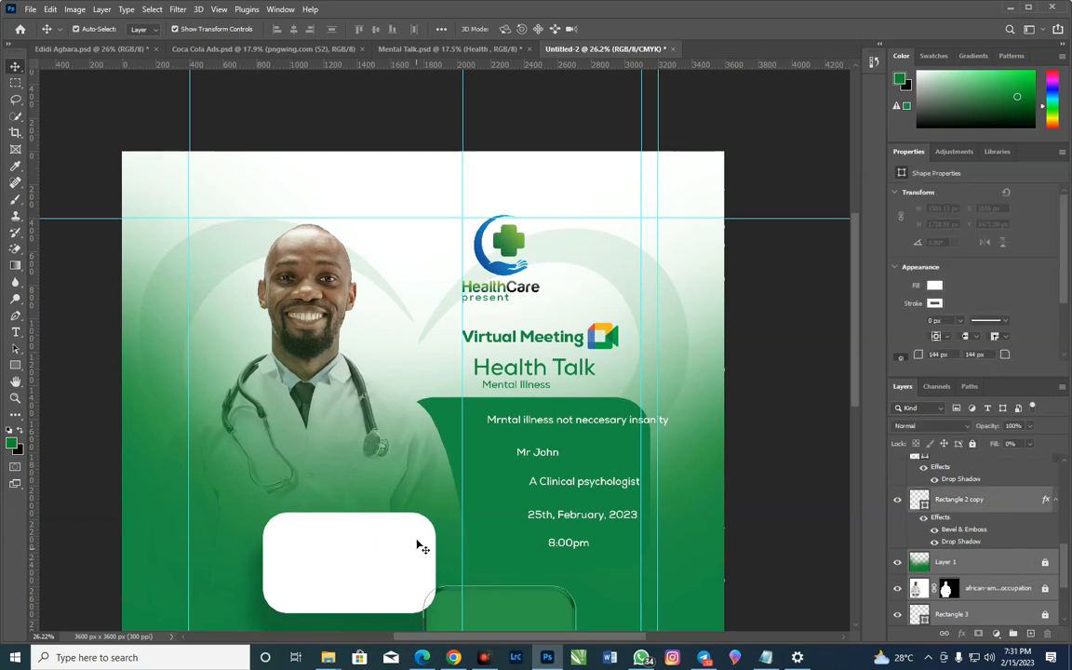
scroll(966, 470, up, 1)
scroll(964, 477, up, 2)
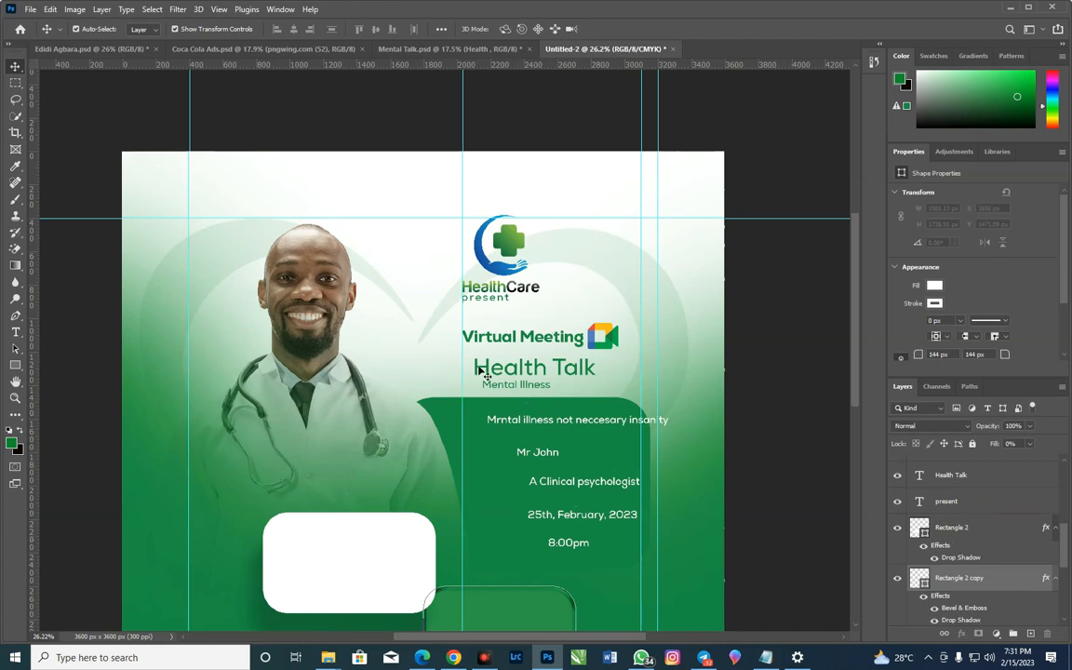
shift+click(979, 531)
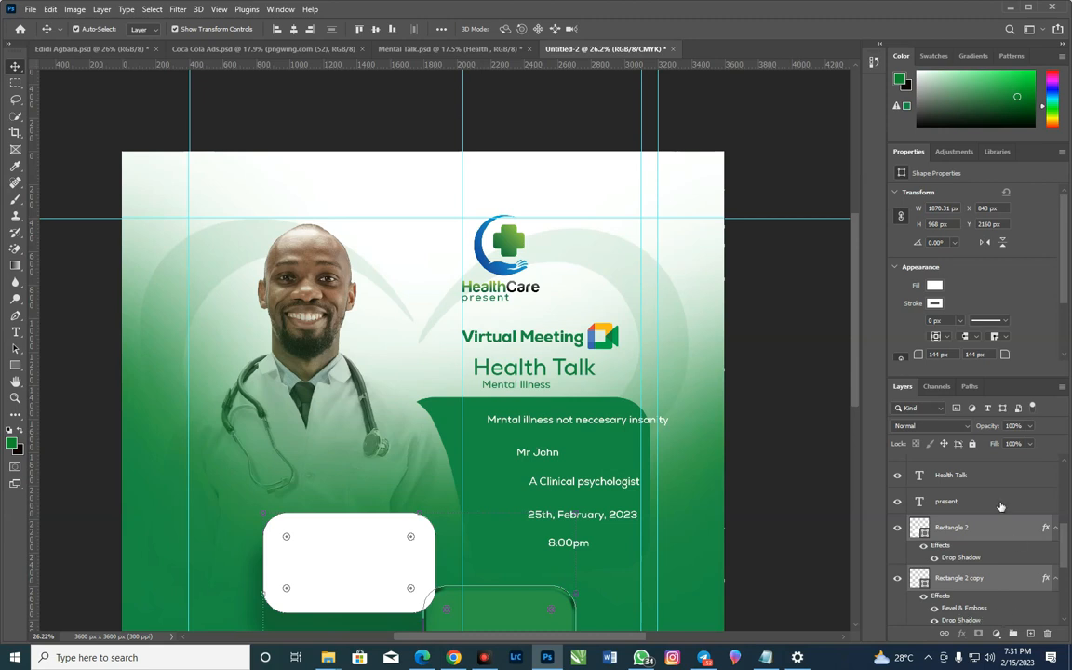
click(973, 444)
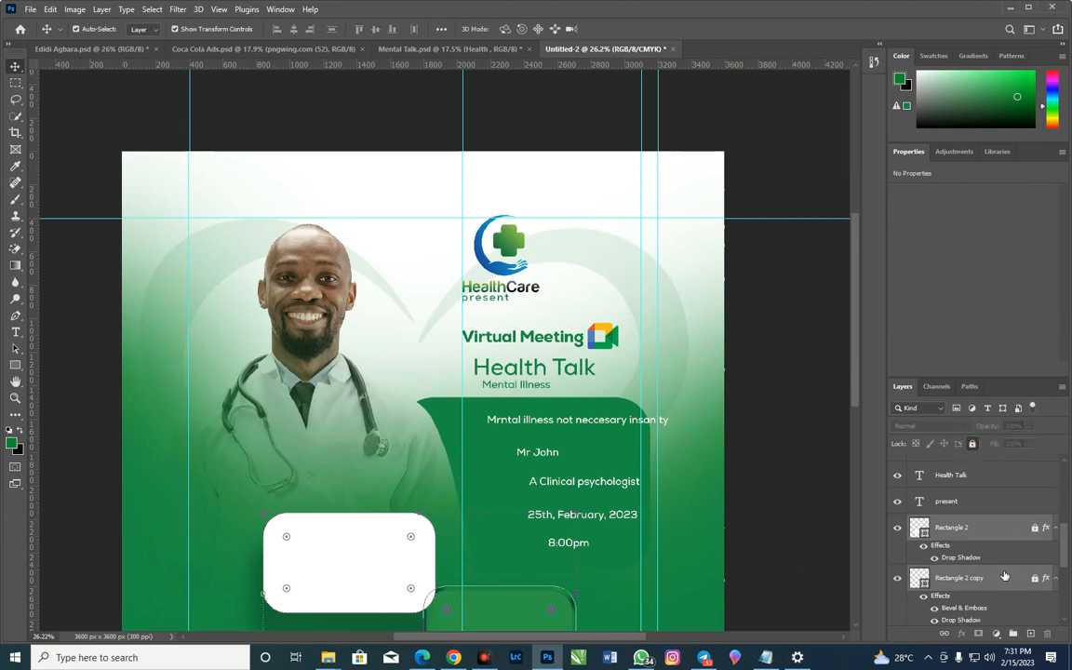
Group the locked layers from Rectangle 2 down to the heart image pngwing.com (13) into one layer group
scroll(1004, 576, down, 5)
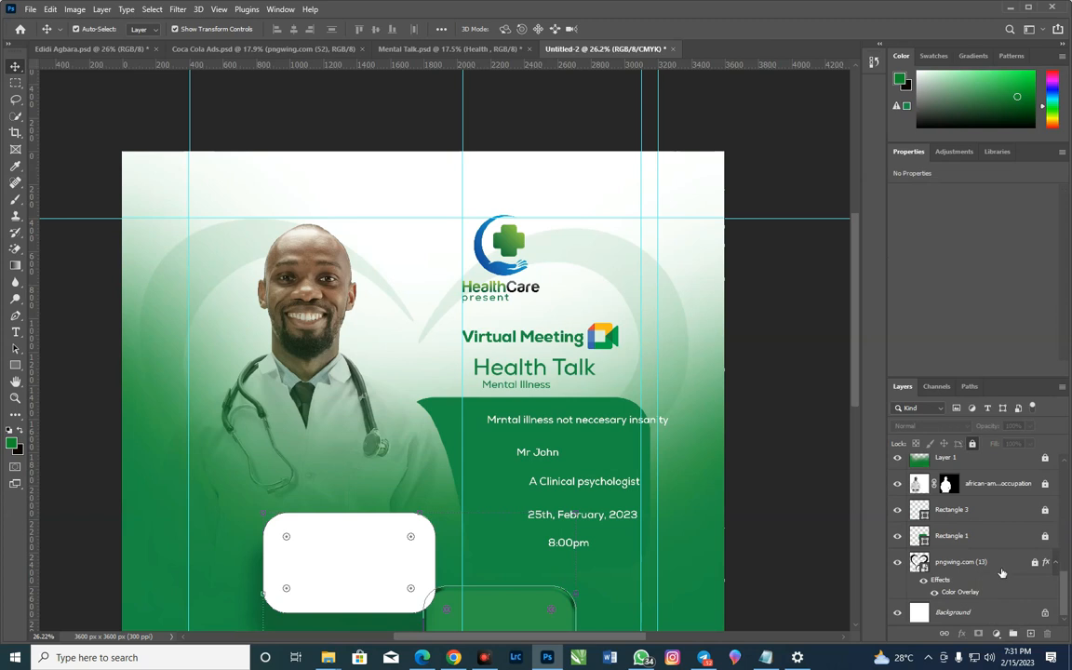
click(998, 569)
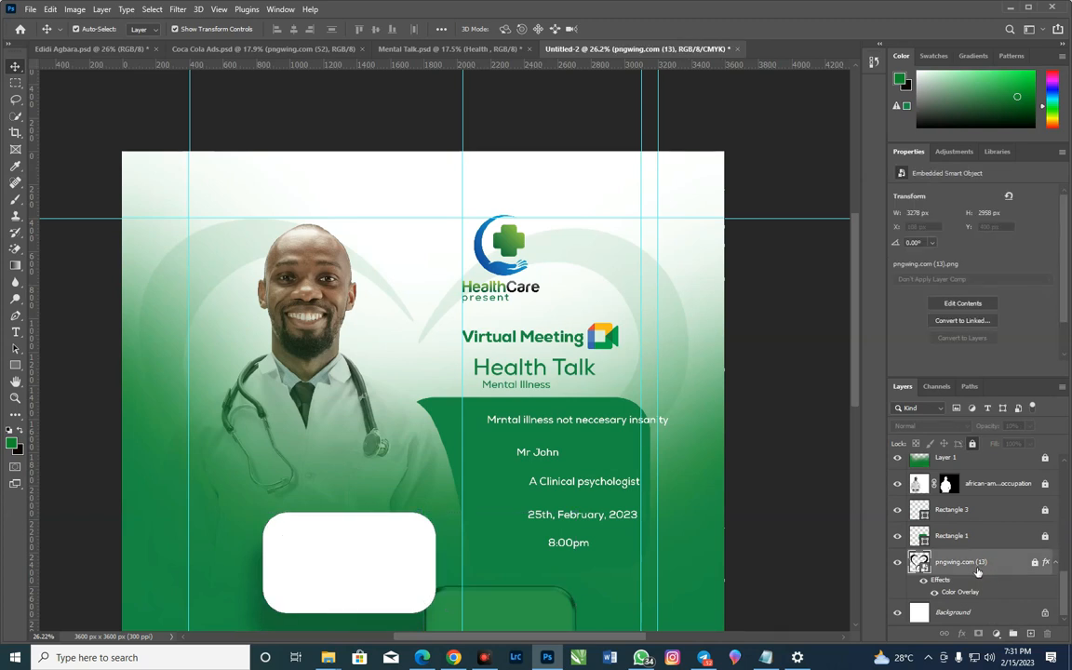
scroll(978, 571, up, 6)
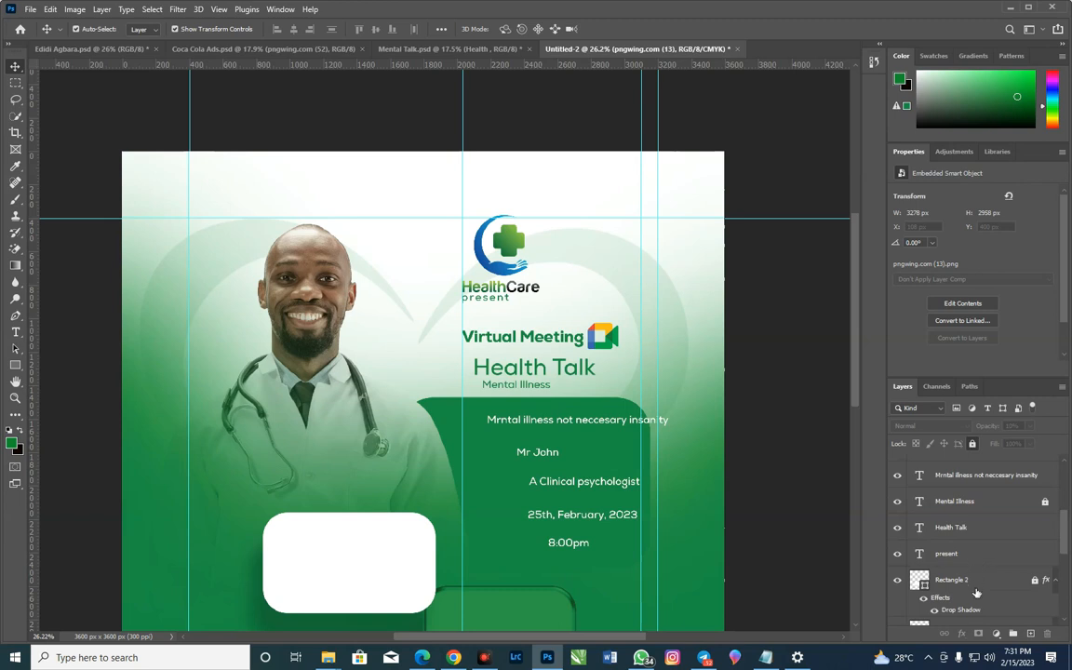
scroll(977, 592, down, 5)
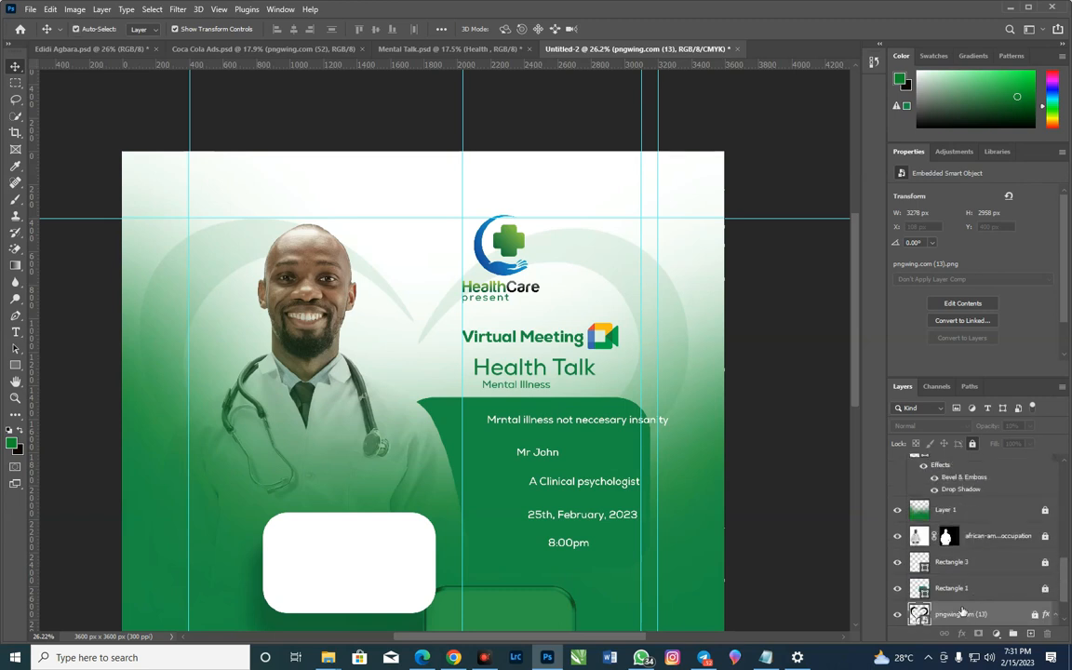
scroll(977, 596, up, 5)
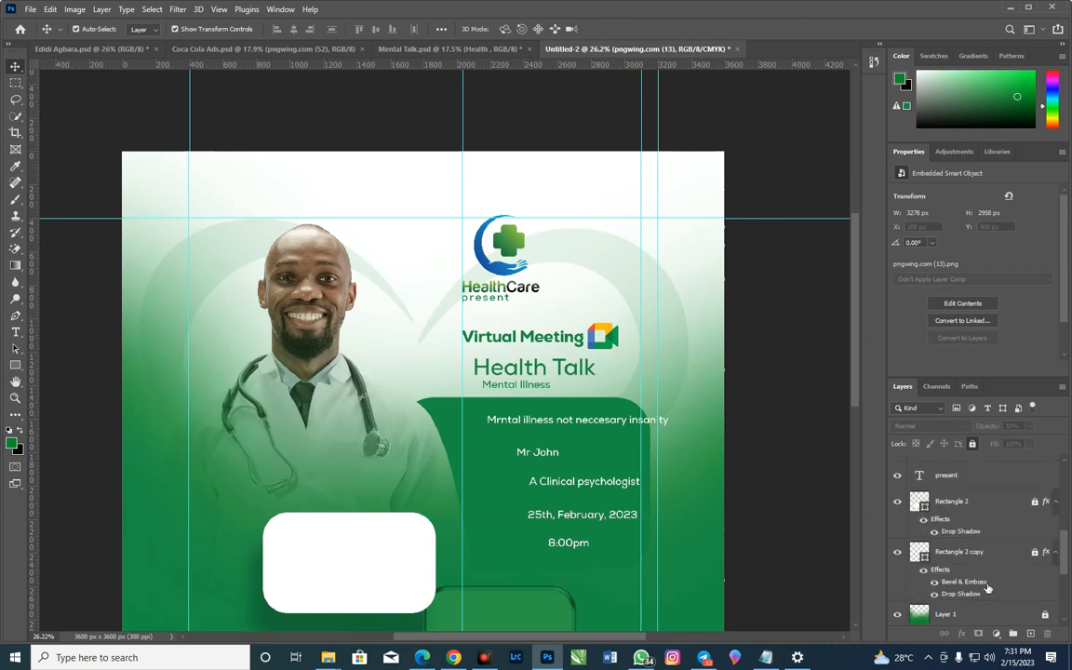
scroll(999, 547, down, 1)
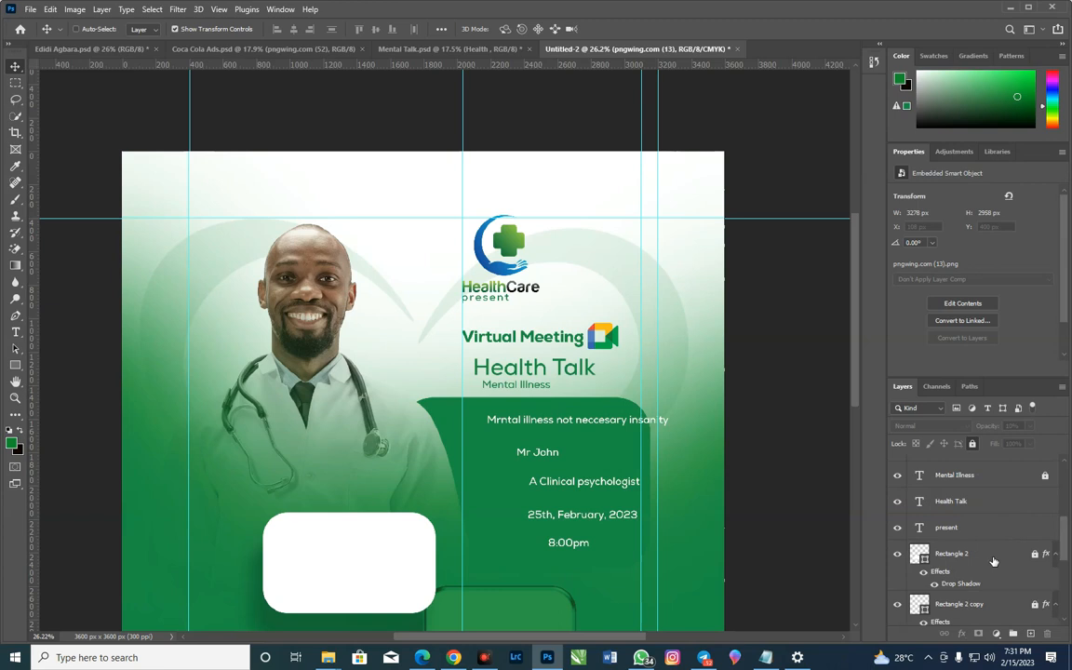
click(993, 558)
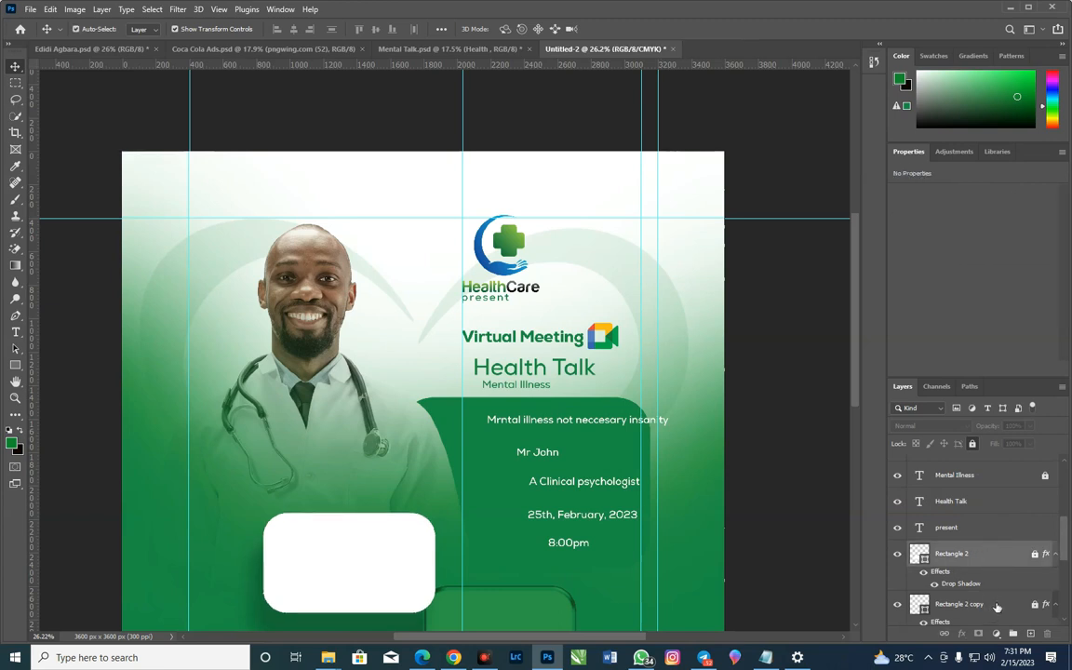
scroll(973, 572, down, 5)
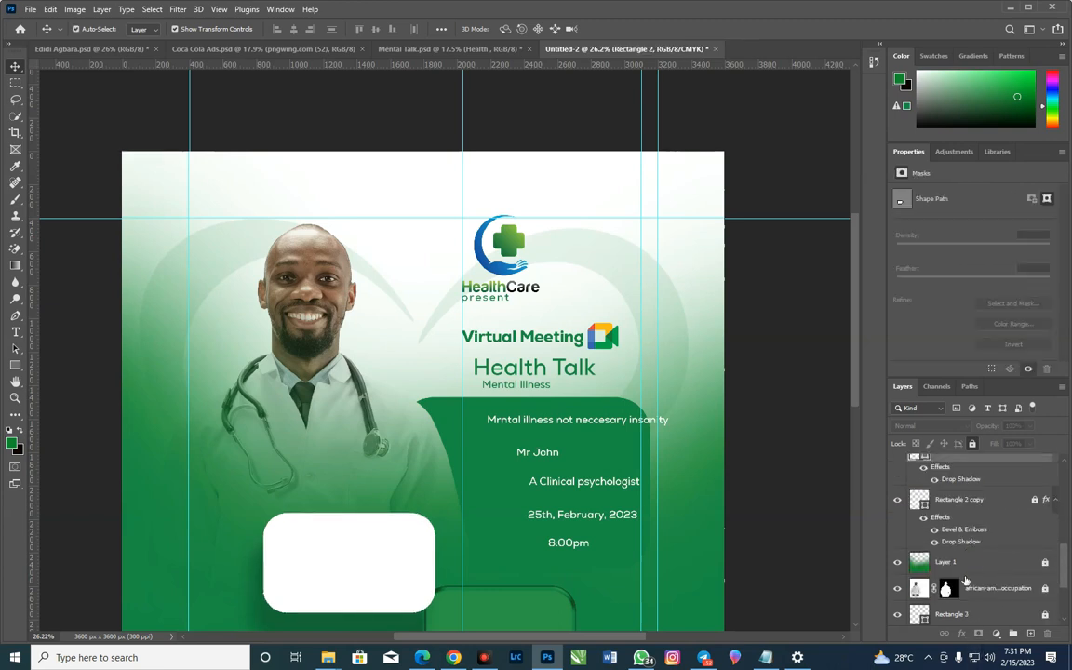
shift+click(979, 563)
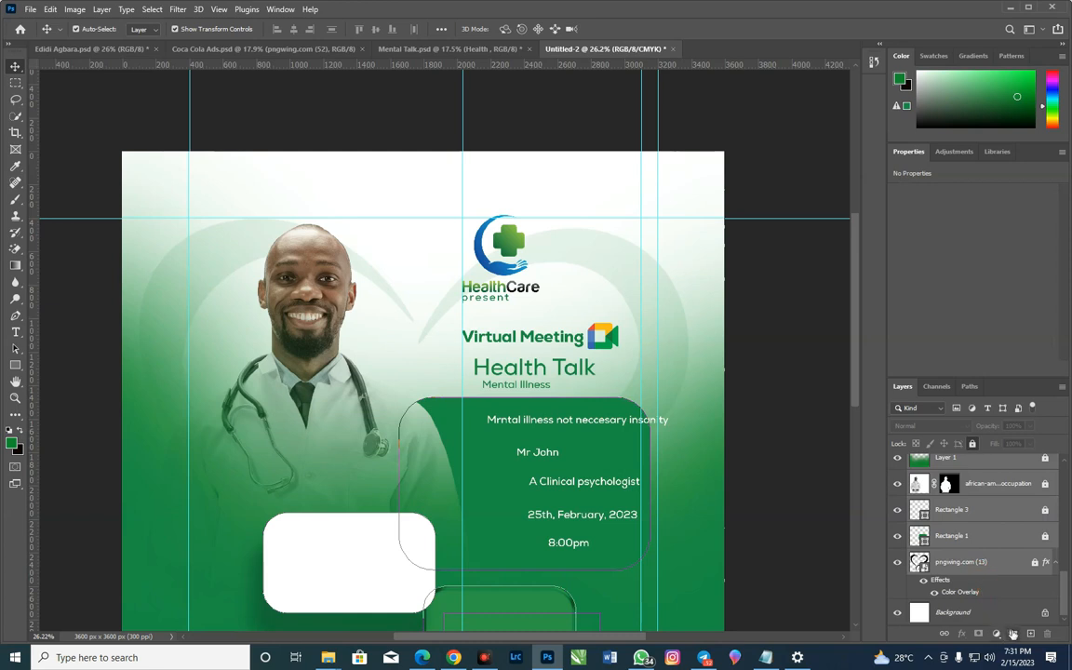
click(1013, 634)
Rename the new layer group as Background
double_click(946, 591)
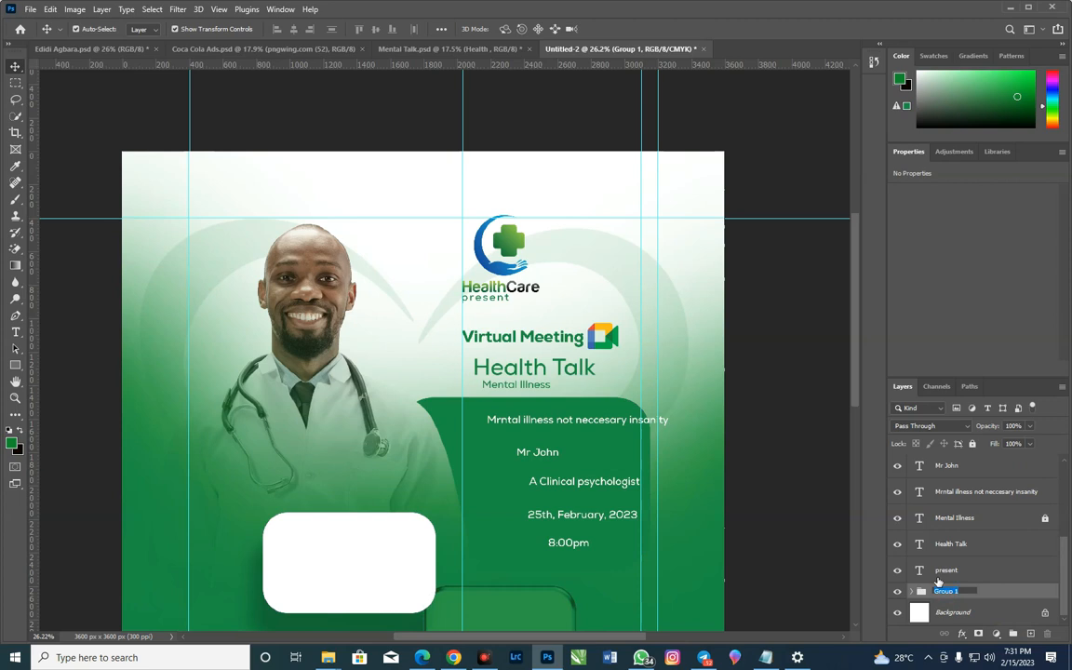
text(E)
text(ackgr)
text(ound)
key(Return)
Lock the Background group and shift the "25th, February, 2023" text to about X 2363, Y 2171 px
click(942, 571)
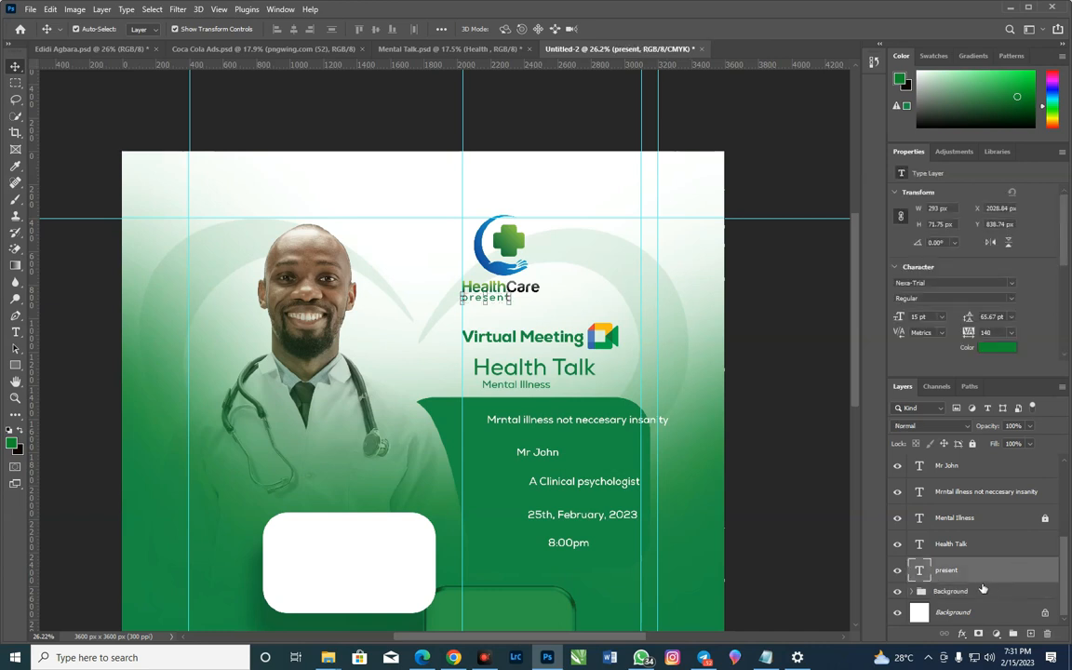
click(969, 591)
click(973, 444)
drag(391, 528, 317, 555)
drag(289, 298, 294, 255)
drag(548, 194, 719, 433)
drag(643, 377, 670, 383)
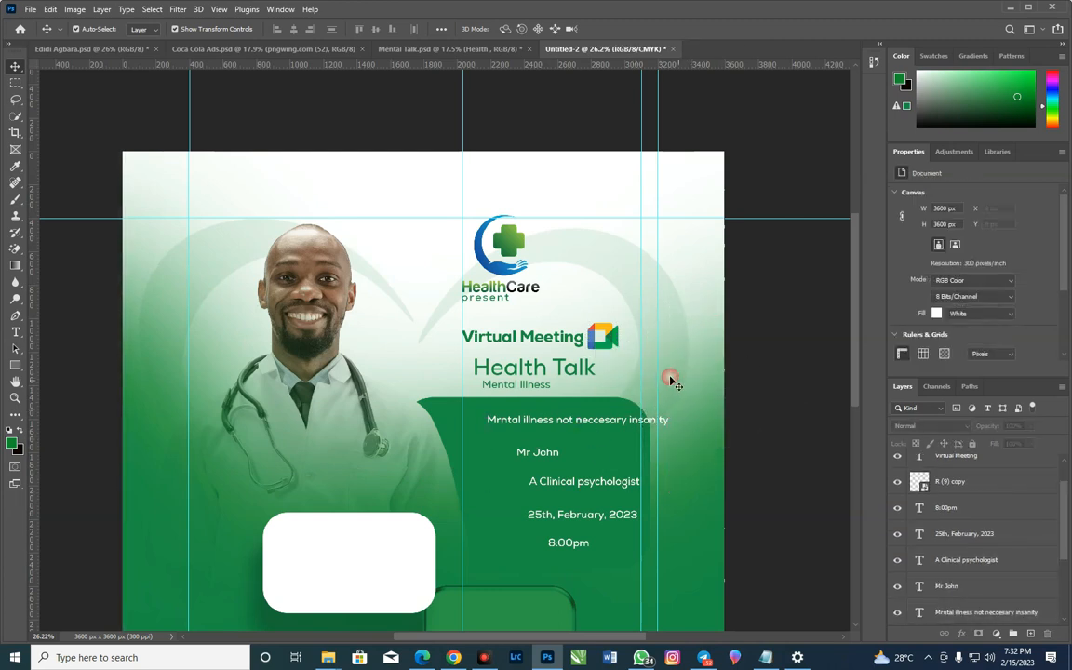
drag(617, 520, 606, 525)
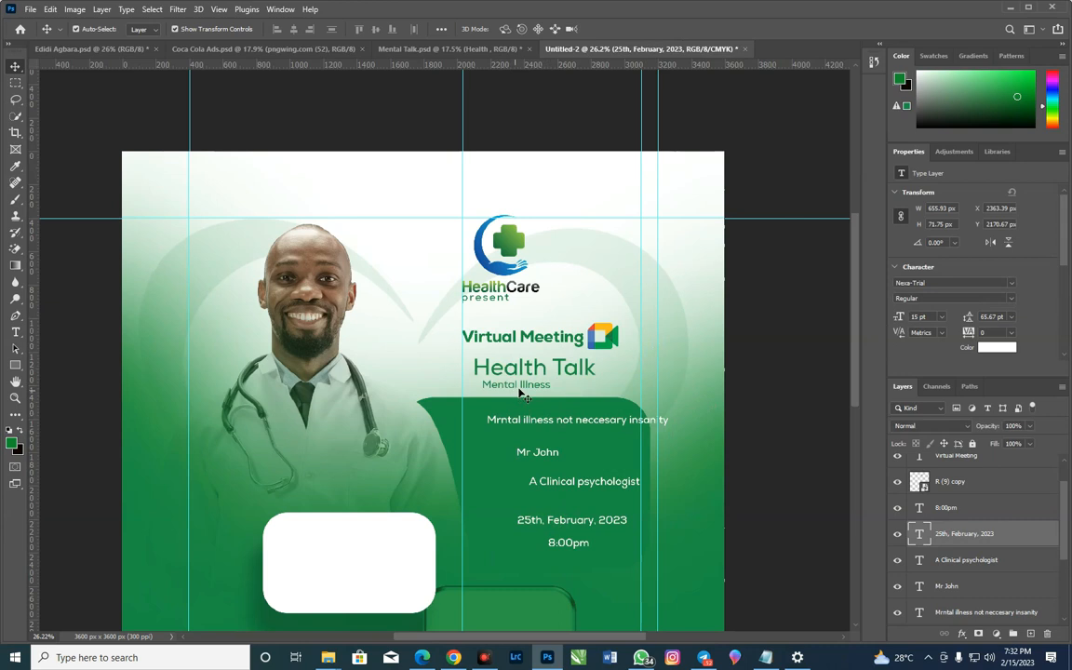
Unlock the "Mental Illness" text, move it over the doctor's shoulder, and align "Health Talk" to the vertical guide under "Virtual Meeting"
click(475, 373)
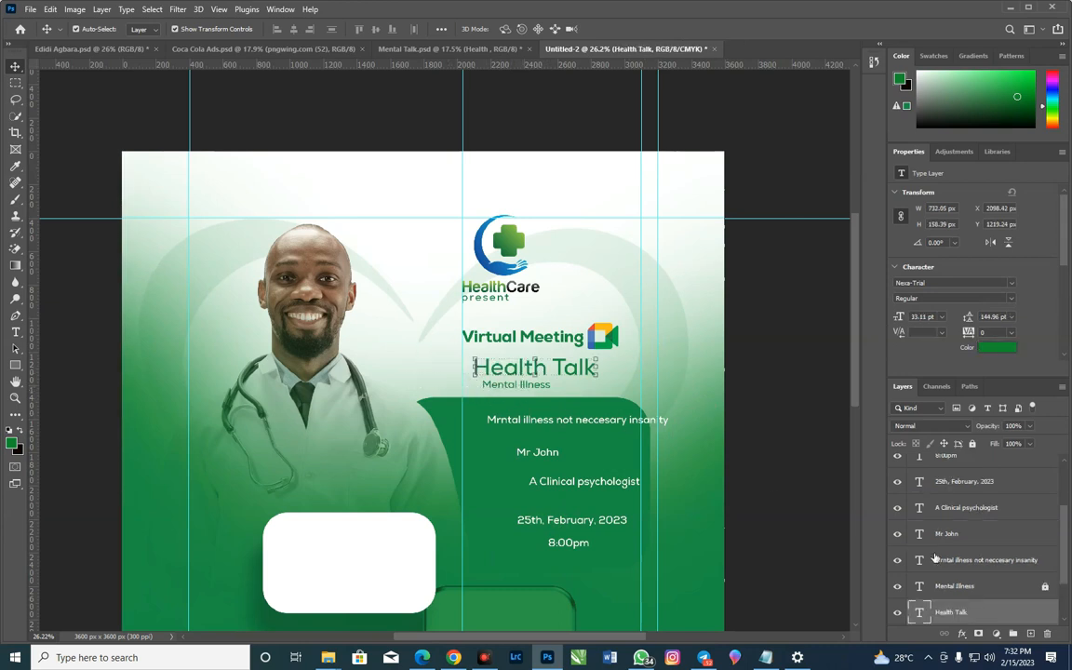
click(1008, 589)
click(1047, 587)
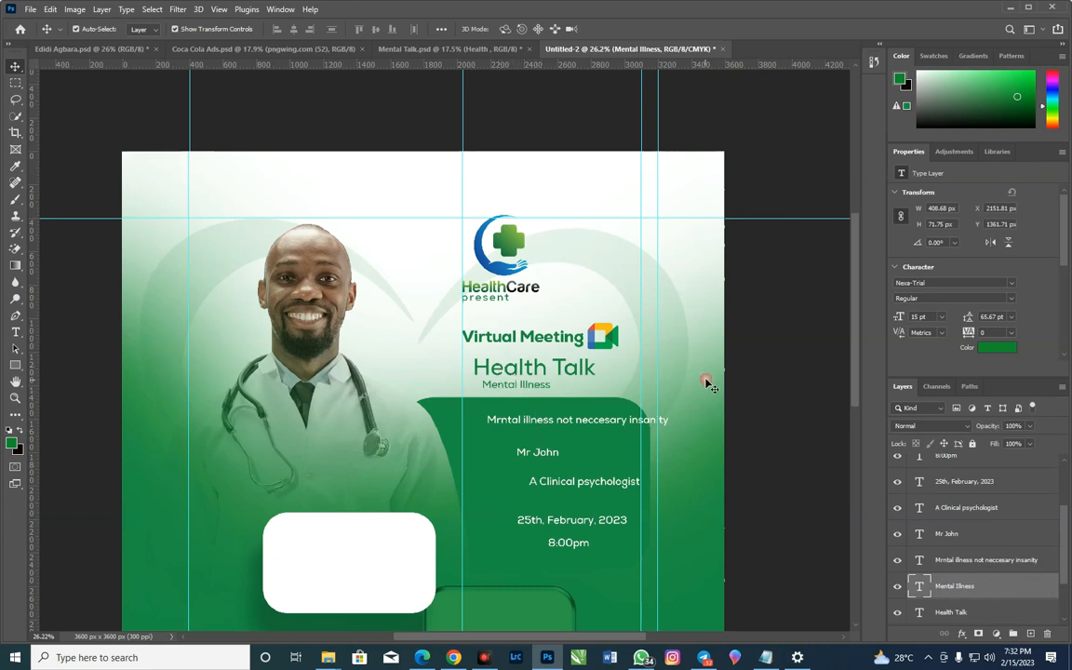
click(706, 381)
drag(543, 389, 415, 384)
drag(515, 380, 498, 389)
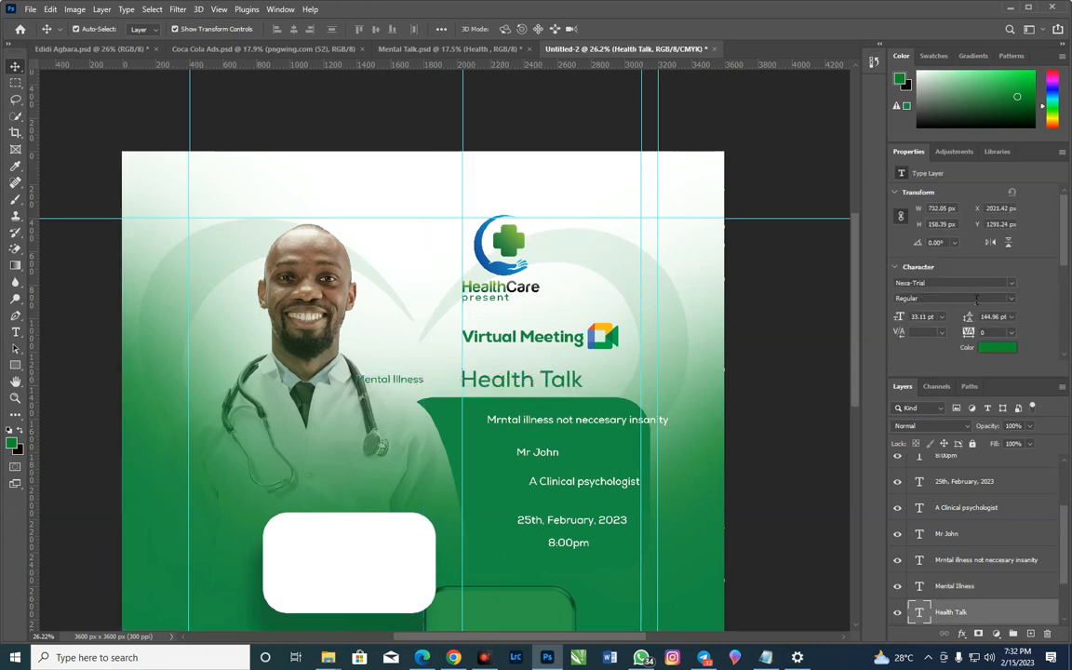
Set the "Health Talk" text's font to Poppins ExtraBold
click(988, 282)
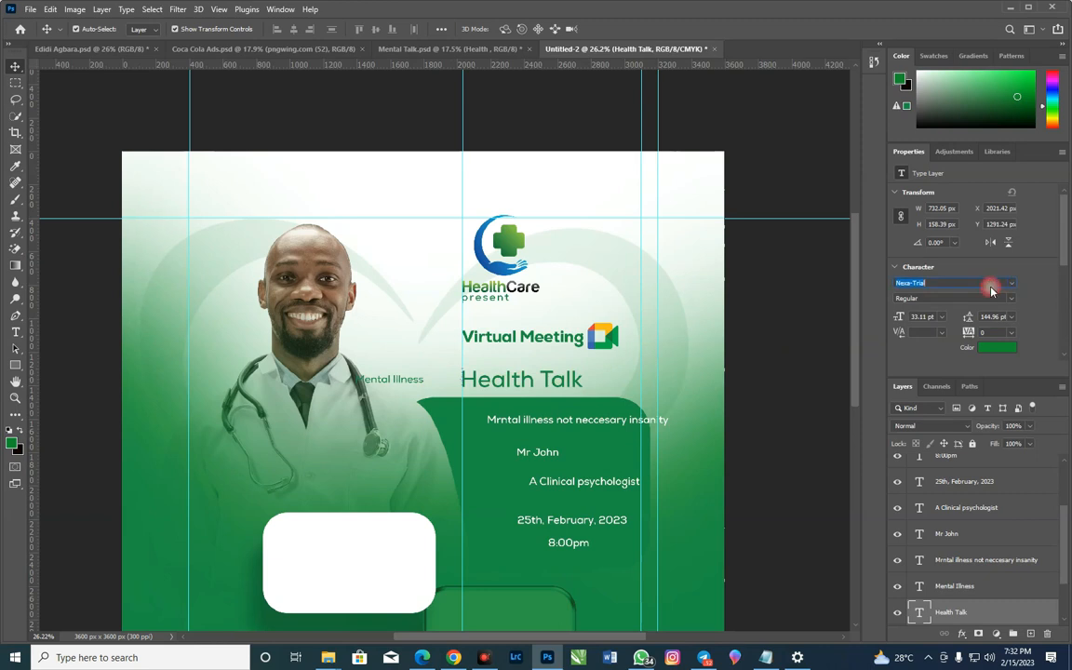
text(poppi)
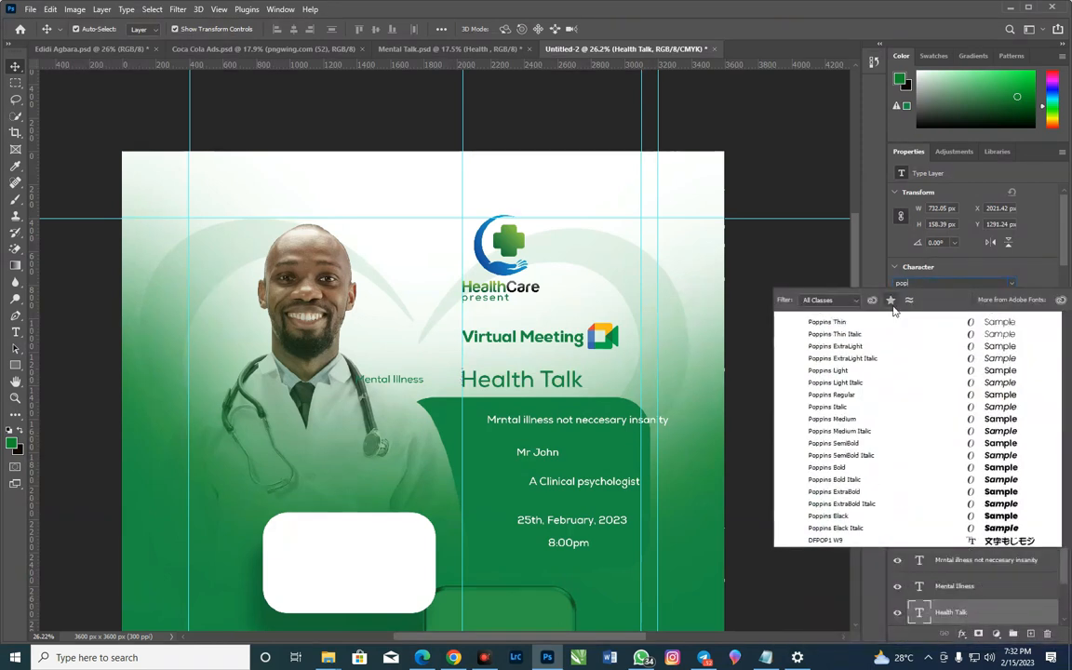
text(p)
click(931, 322)
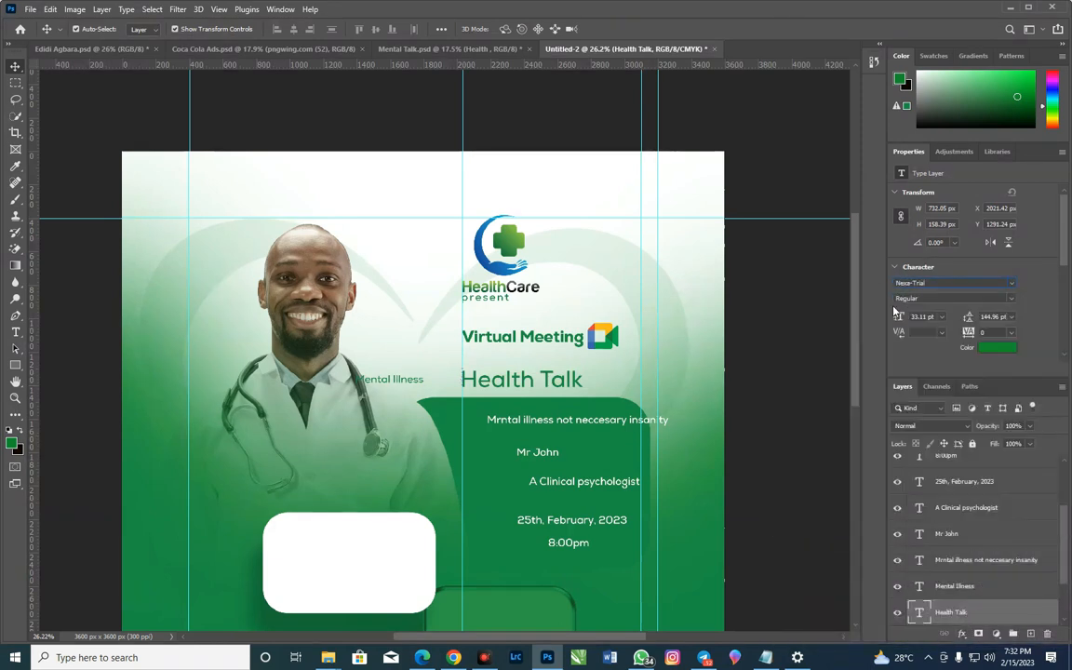
click(1001, 298)
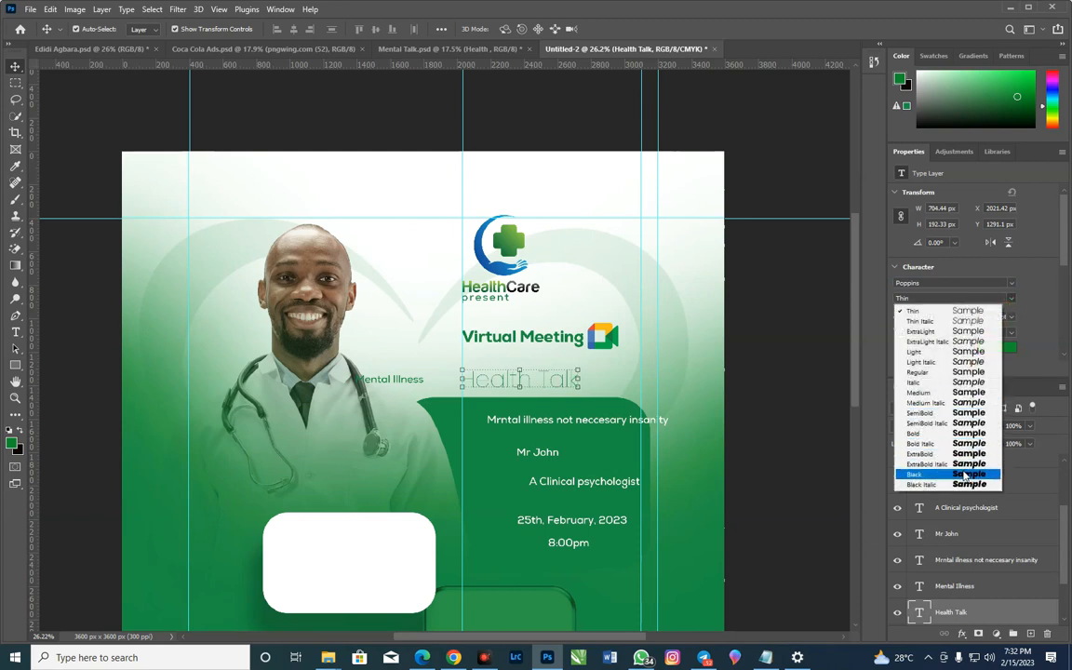
click(969, 474)
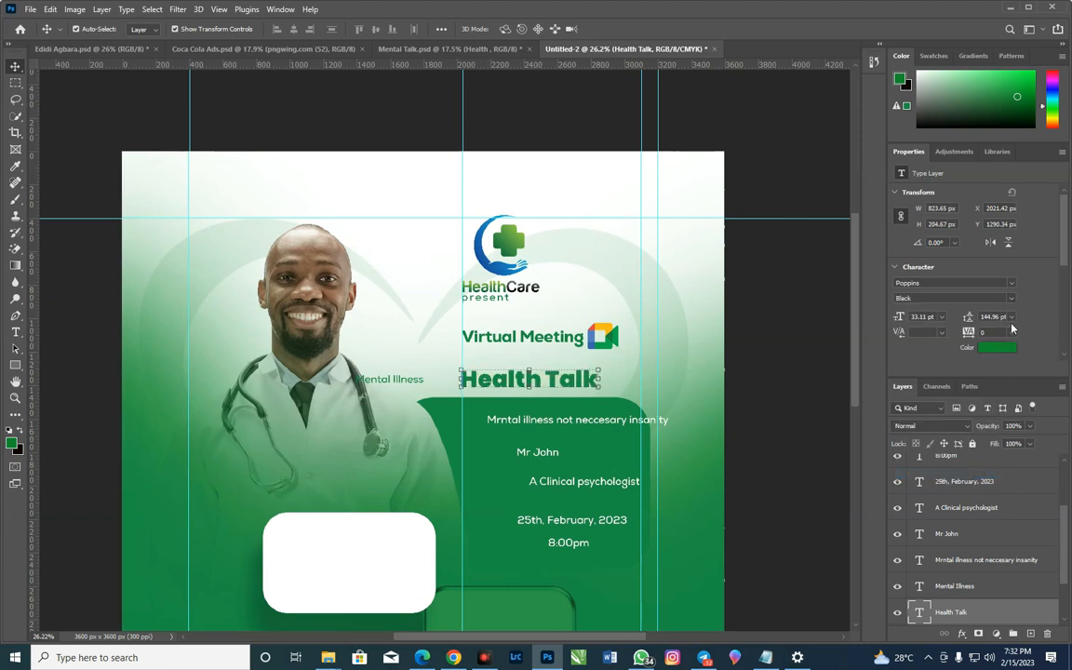
click(1010, 285)
click(1012, 299)
click(969, 455)
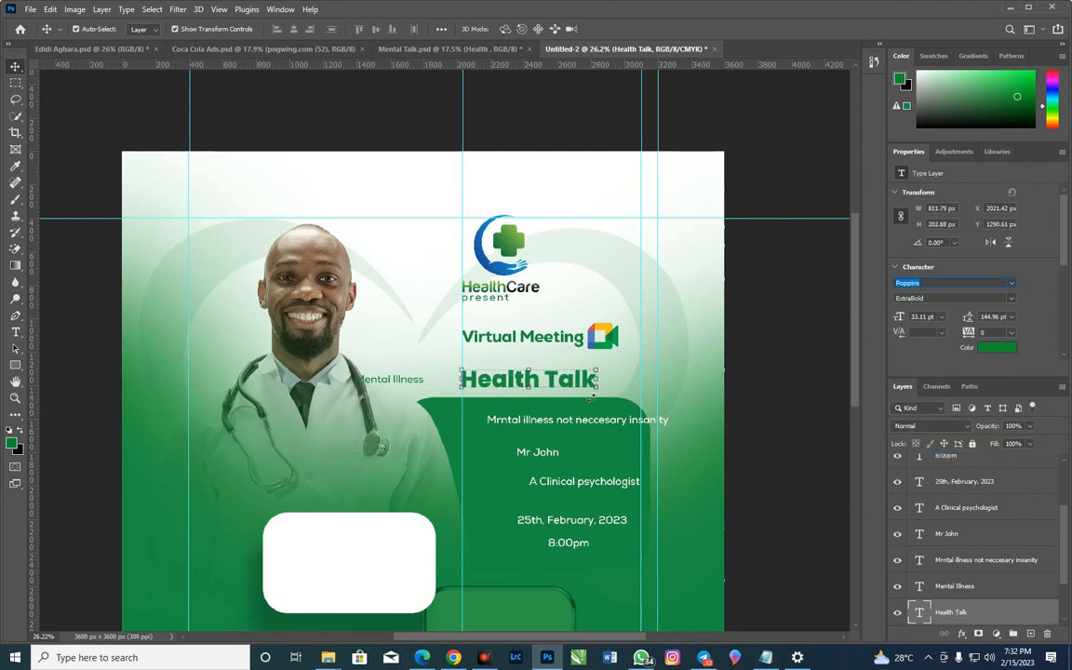
Tighten the tracking of the "Health Talk" text to -20
click(987, 333)
scroll(1005, 344, down, 1)
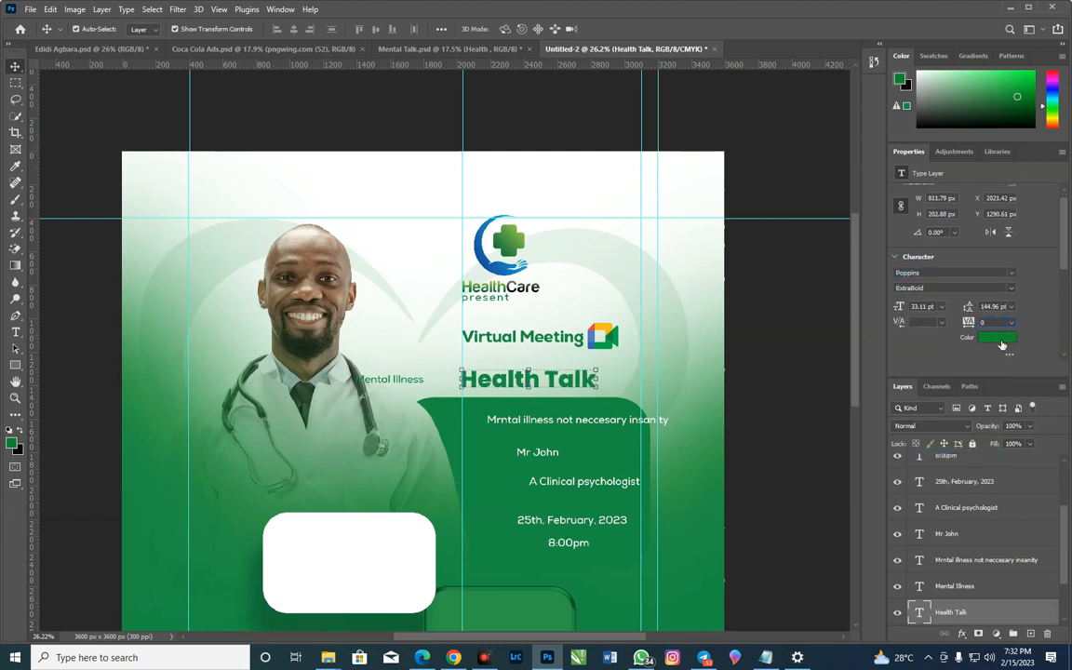
scroll(1004, 346, down, 4)
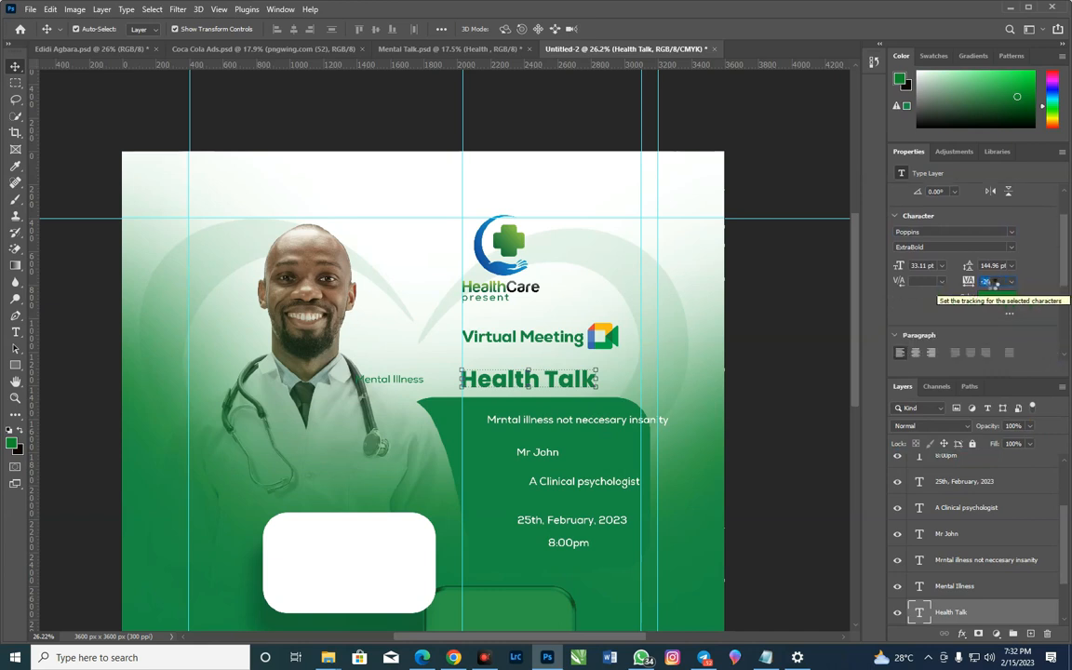
key(Down)
key(Up)
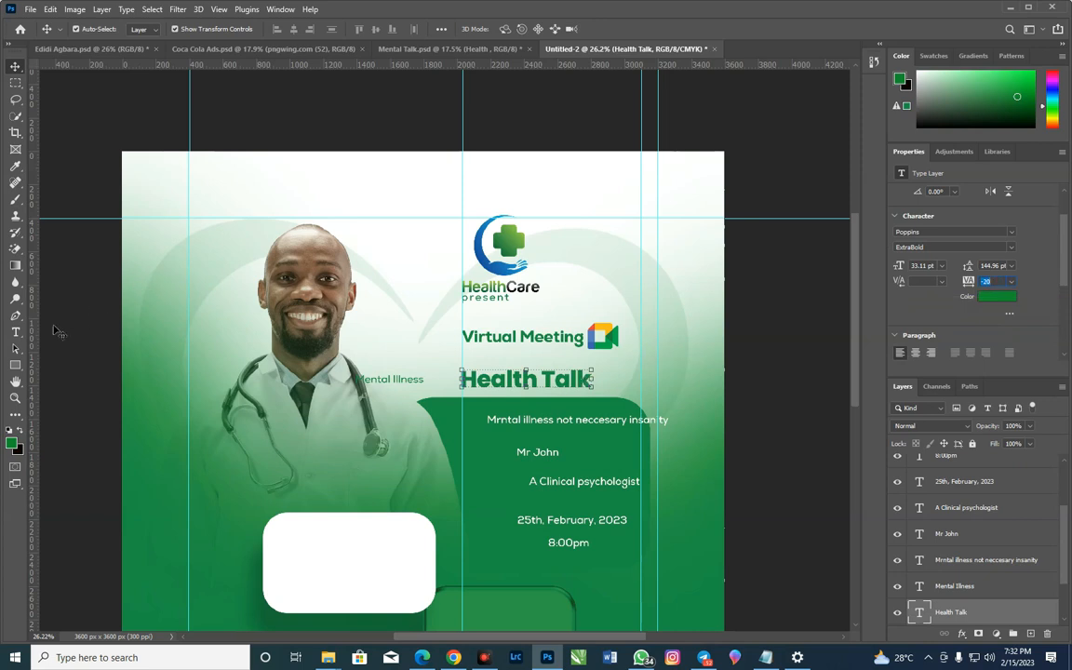
Cut the word "Talk" out of the "Health Talk" text, leaving only "Health" in the layer
click(15, 332)
drag(543, 379, 617, 371)
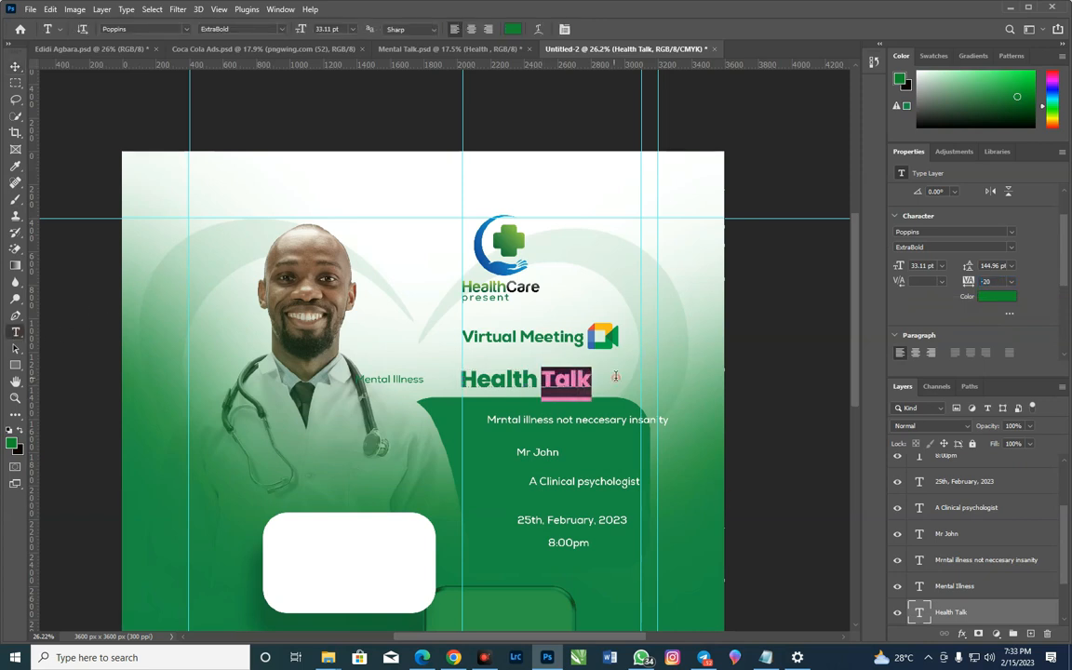
right_click(587, 381)
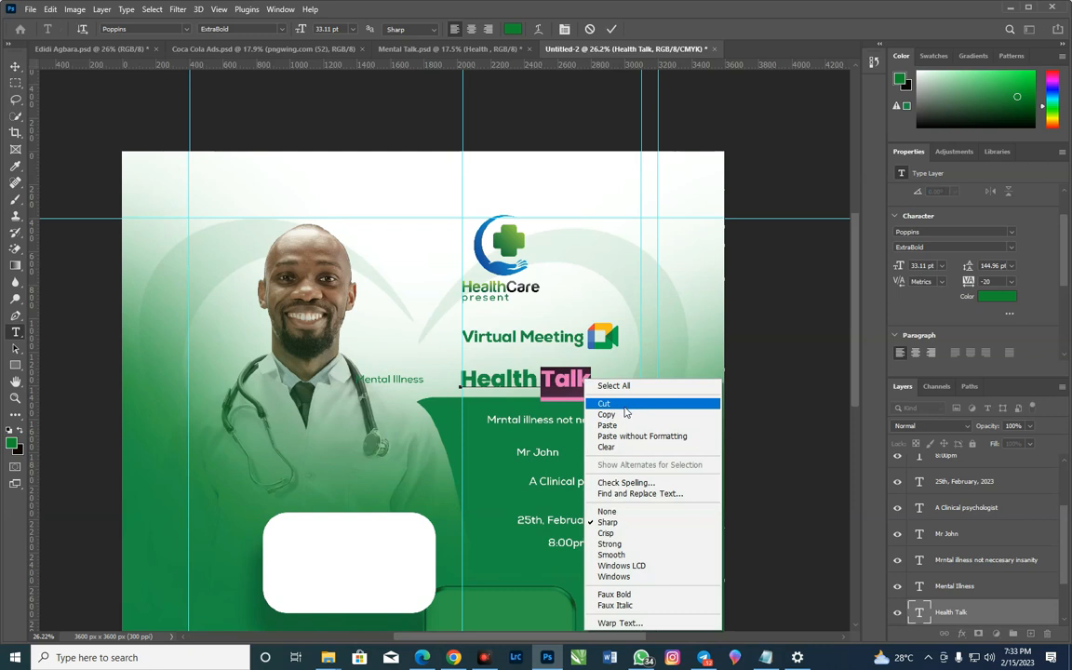
click(625, 406)
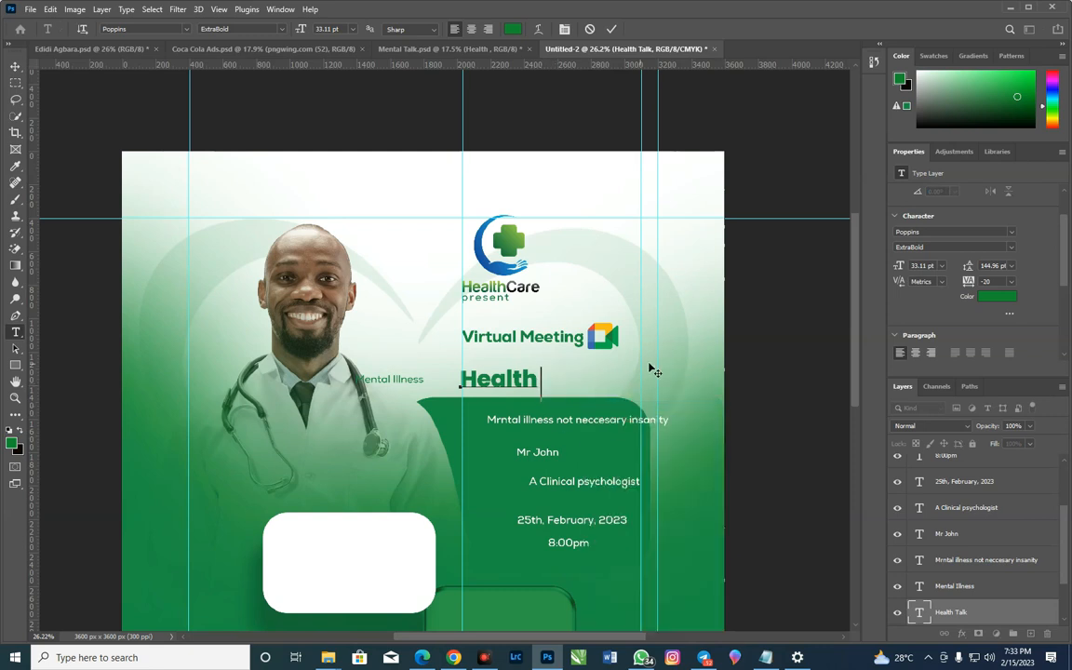
click(14, 67)
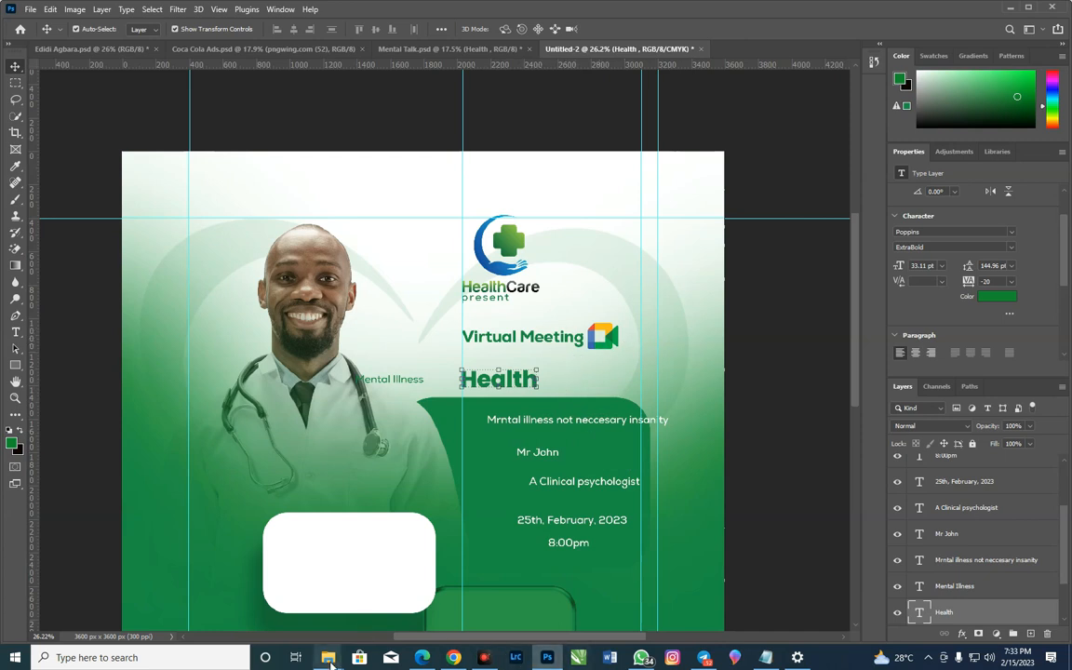
Place the speech bubble pngwing.com (16) from the Resources folder, scale it to about 1.04% and position it just after "Health"
mouse_move(330, 661)
click(88, 615)
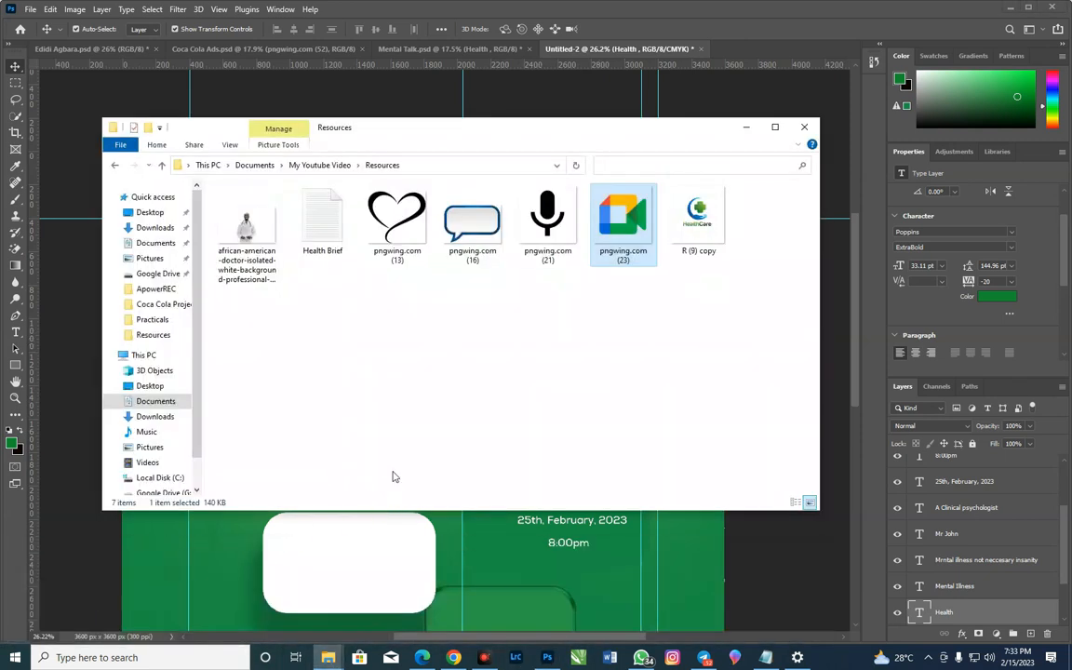
drag(472, 218, 534, 547)
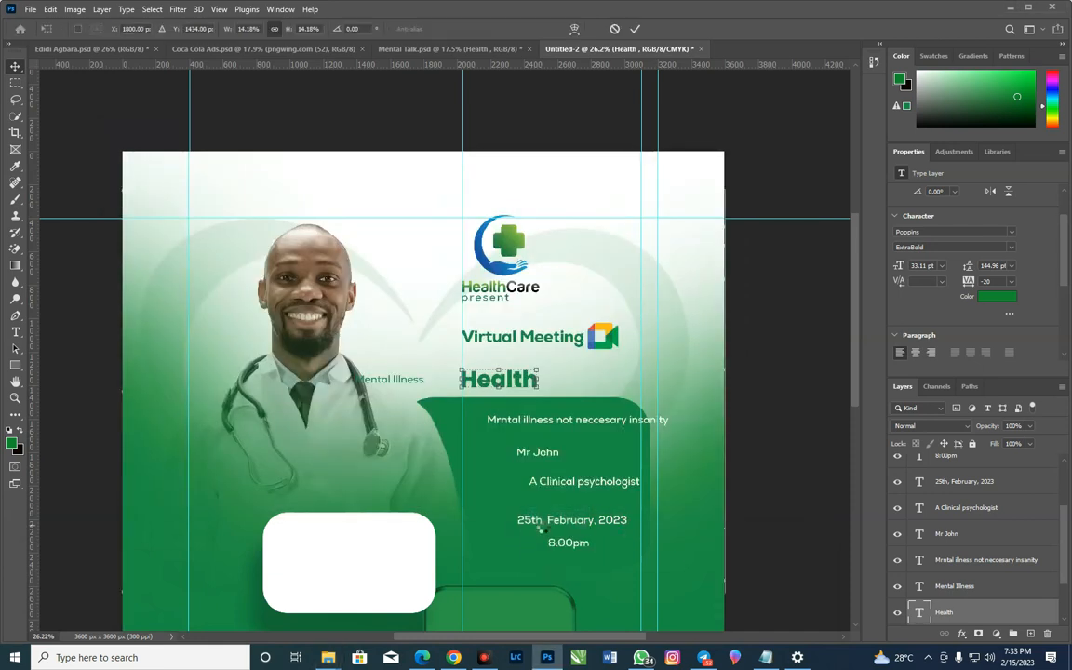
drag(125, 568, 521, 305)
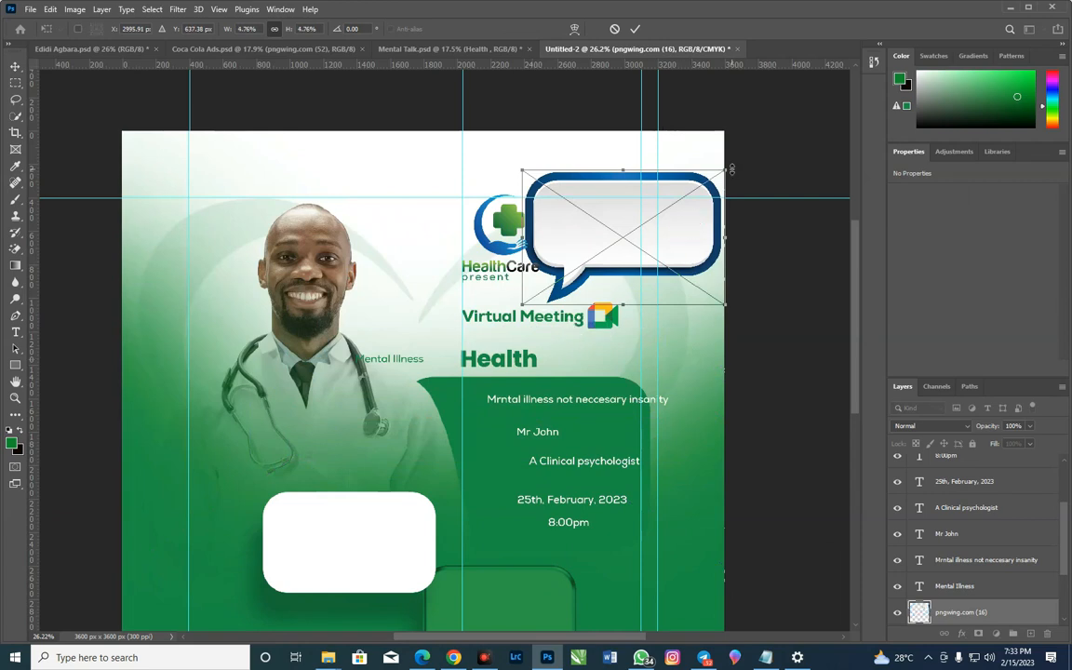
mouse_move(731, 169)
mouse_down()
mouse_move(677, 168)
mouse_move(595, 237)
mouse_move(596, 369)
mouse_move(589, 357)
mouse_move(565, 367)
mouse_move(586, 346)
mouse_up()
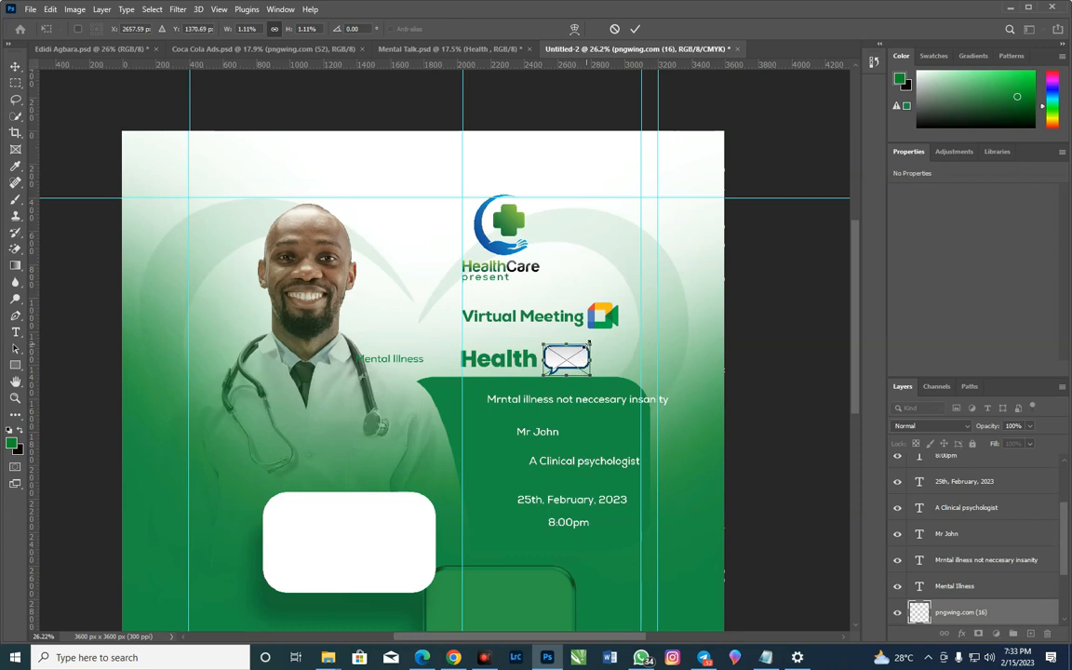
drag(586, 346, 586, 359)
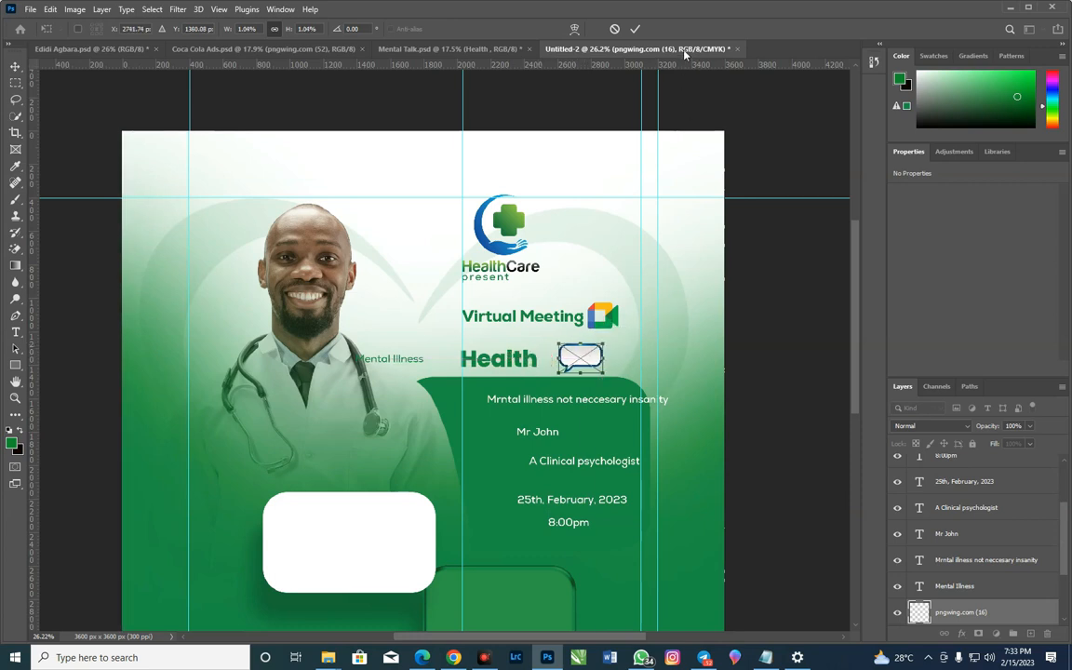
key(Return)
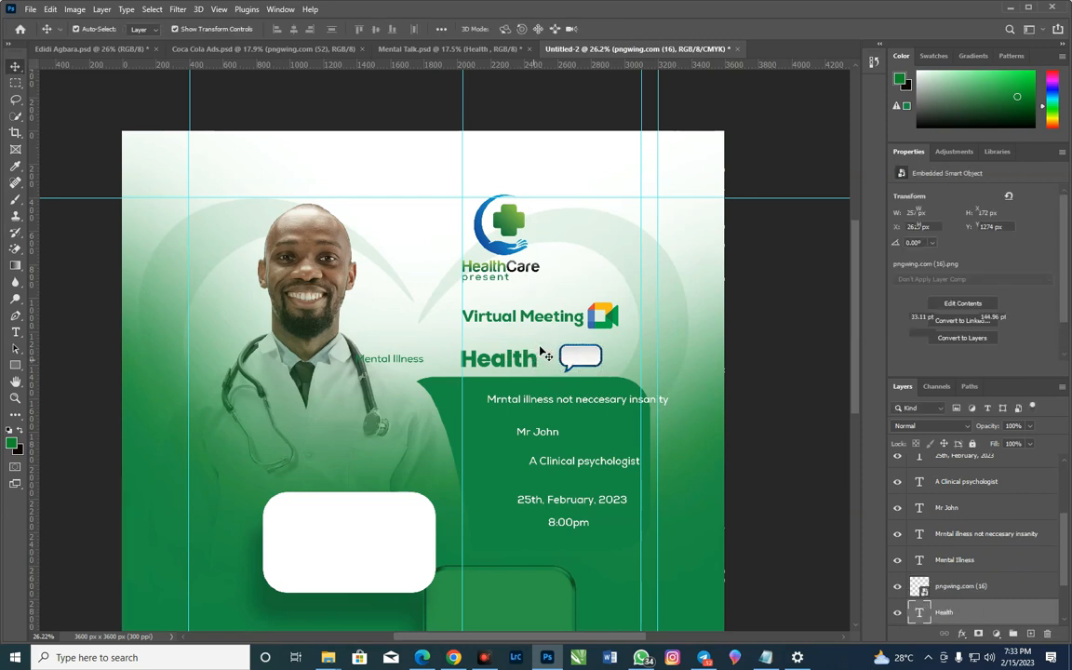
Scale the "Health" text up proportionally to about 39.14 pt, keeping its left edge on the vertical guide
click(531, 358)
key(ctrl+t)
drag(537, 359, 557, 386)
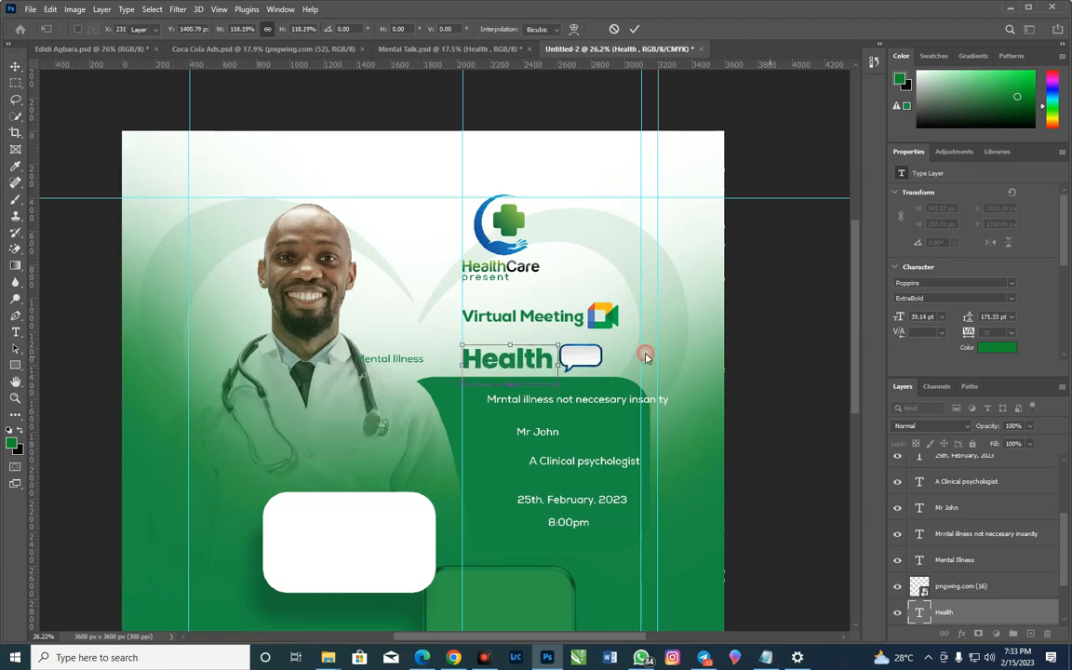
key(Return)
Move the speech bubble slightly so it sits level with and close to the end of the "Health" text
click(603, 361)
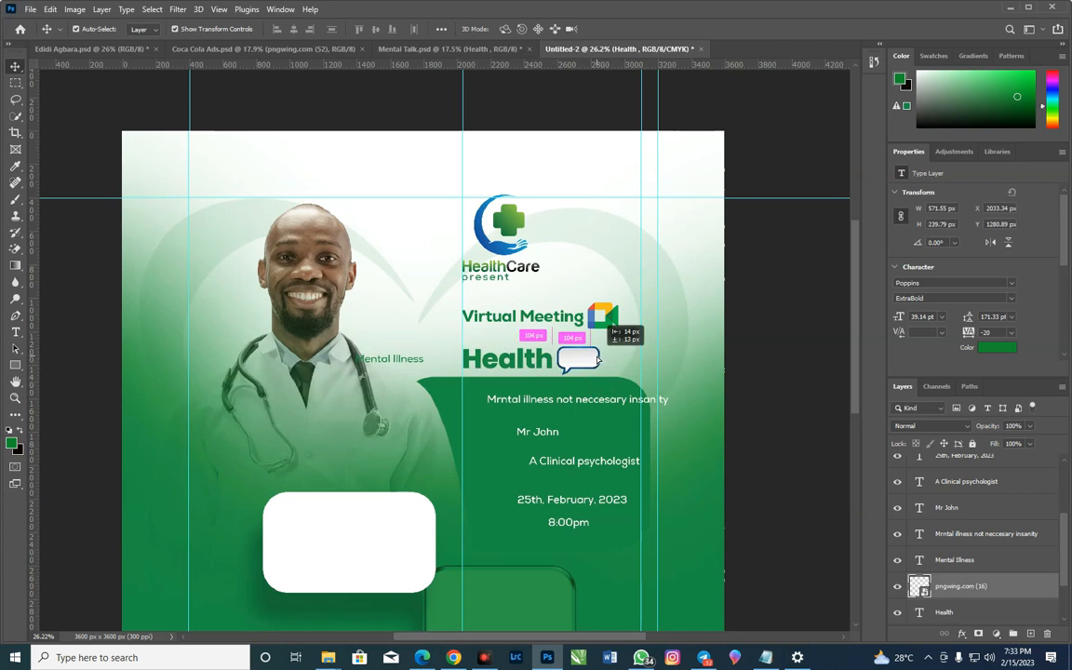
key(ctrl+t)
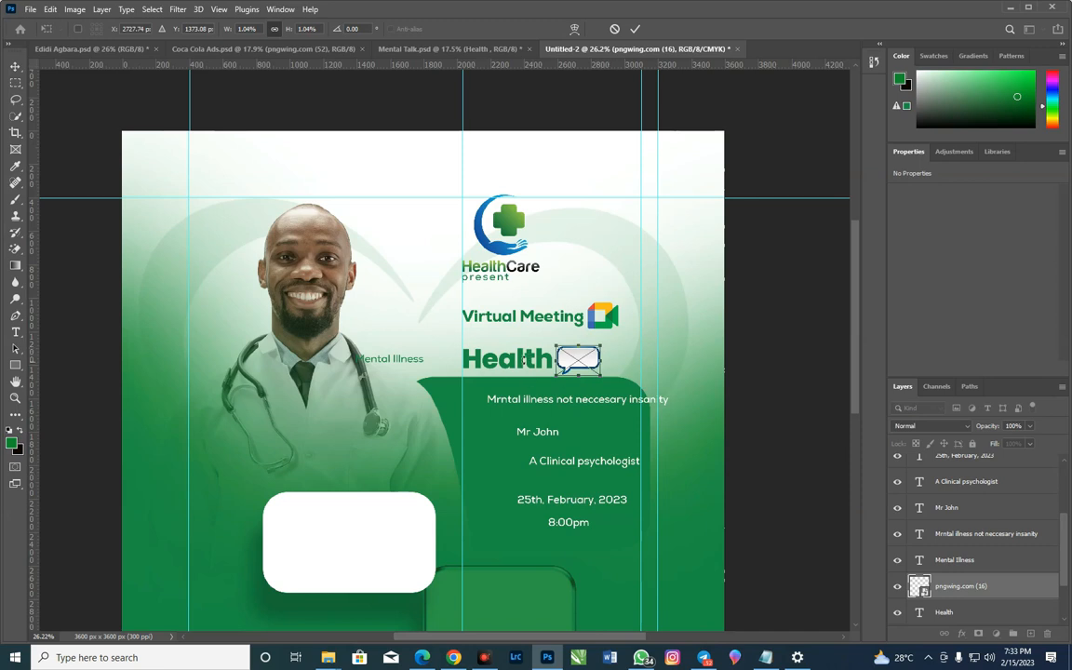
click(636, 30)
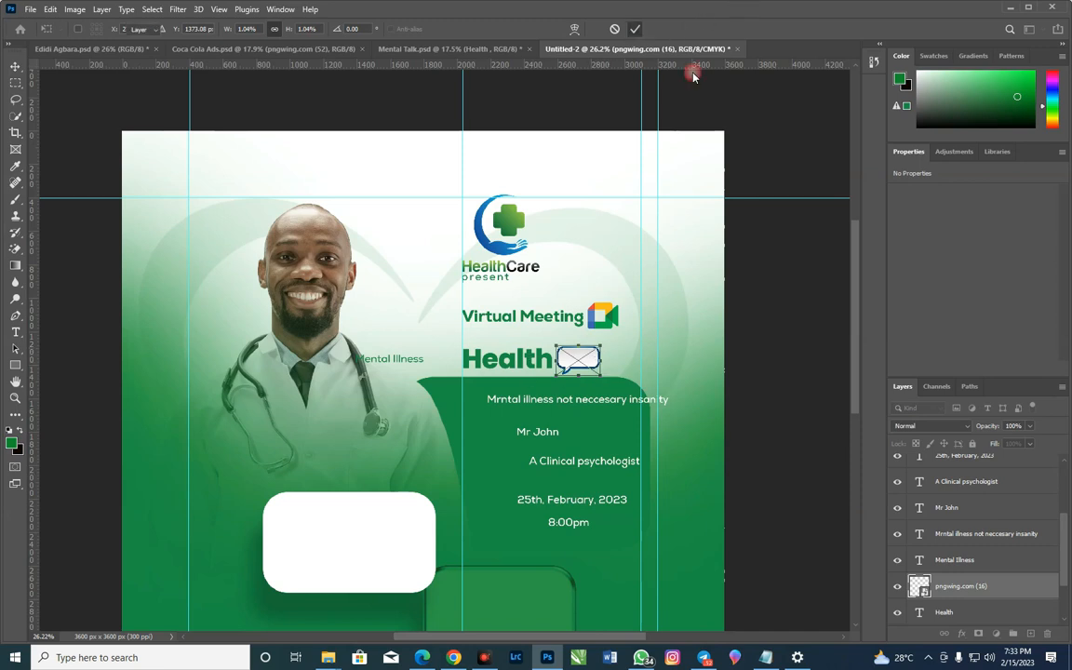
Add a Color Overlay in green 158c2e at 100% opacity to the speech bubble layer
click(963, 634)
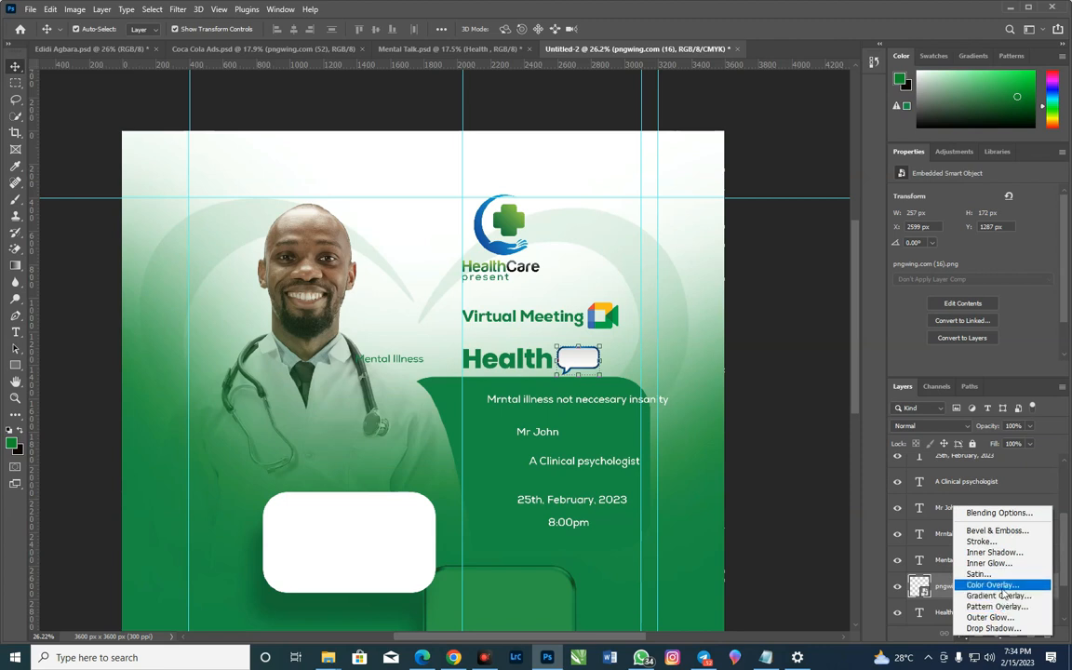
click(1006, 586)
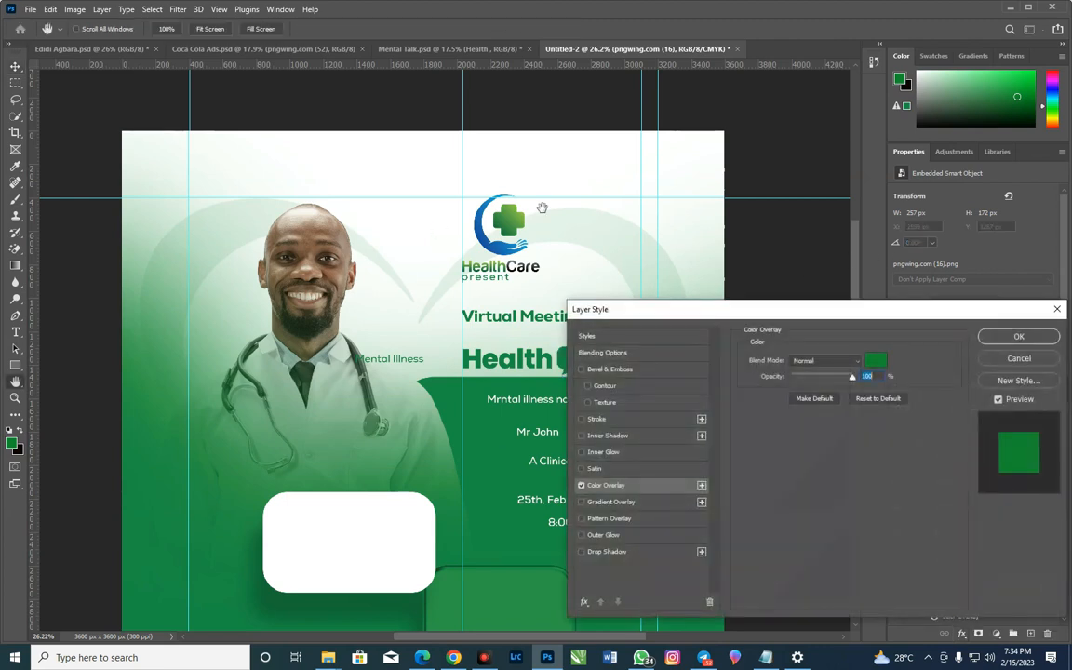
drag(692, 309, 799, 350)
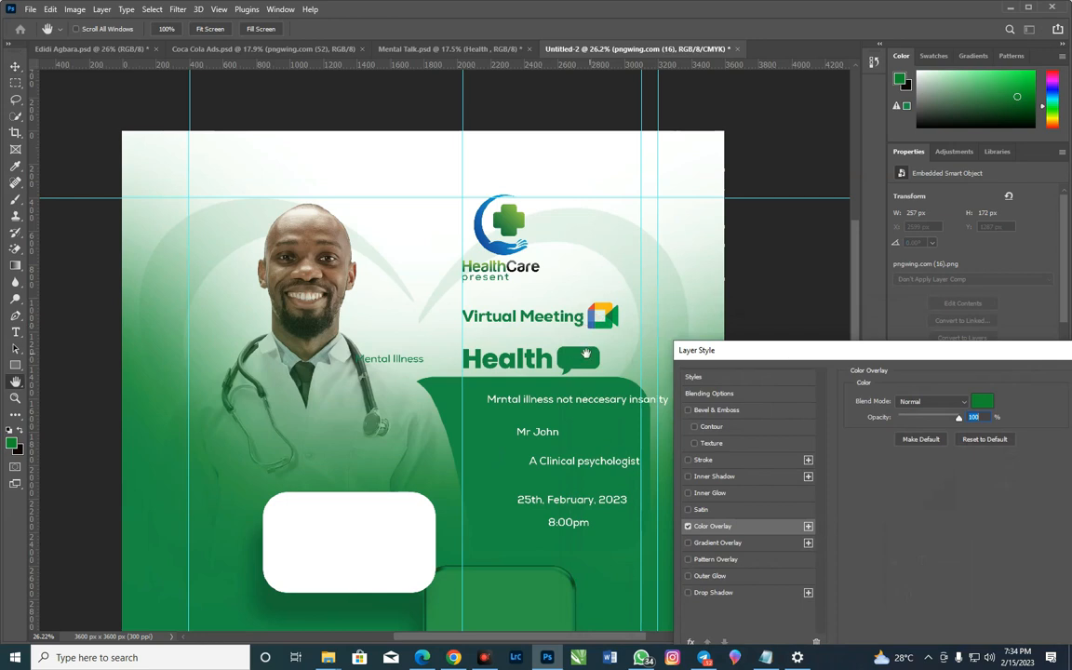
click(981, 403)
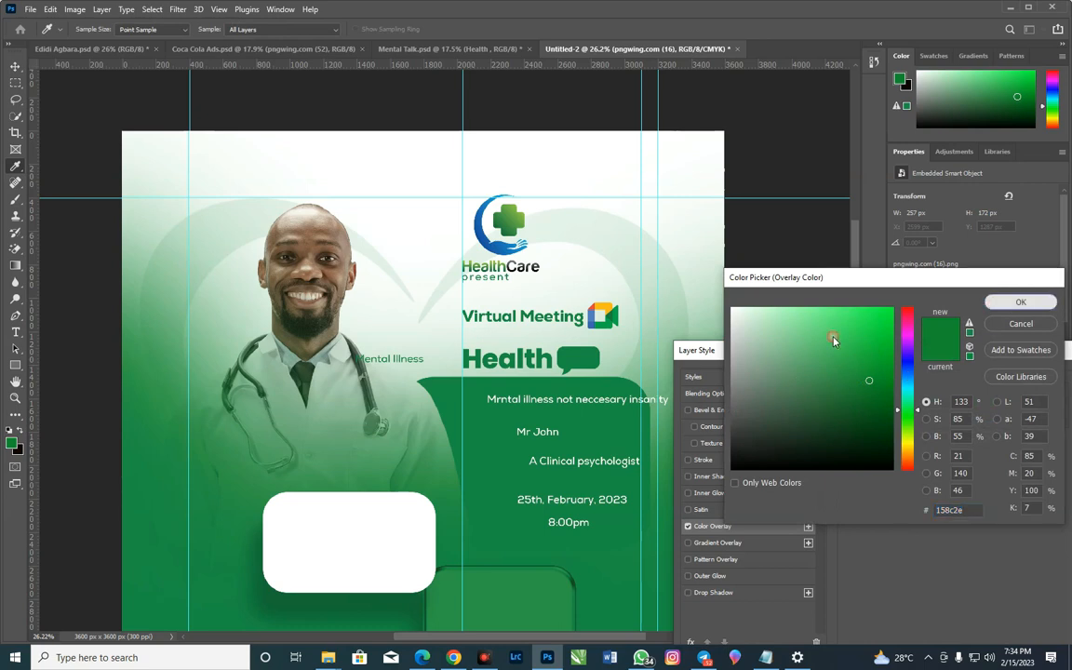
click(1019, 303)
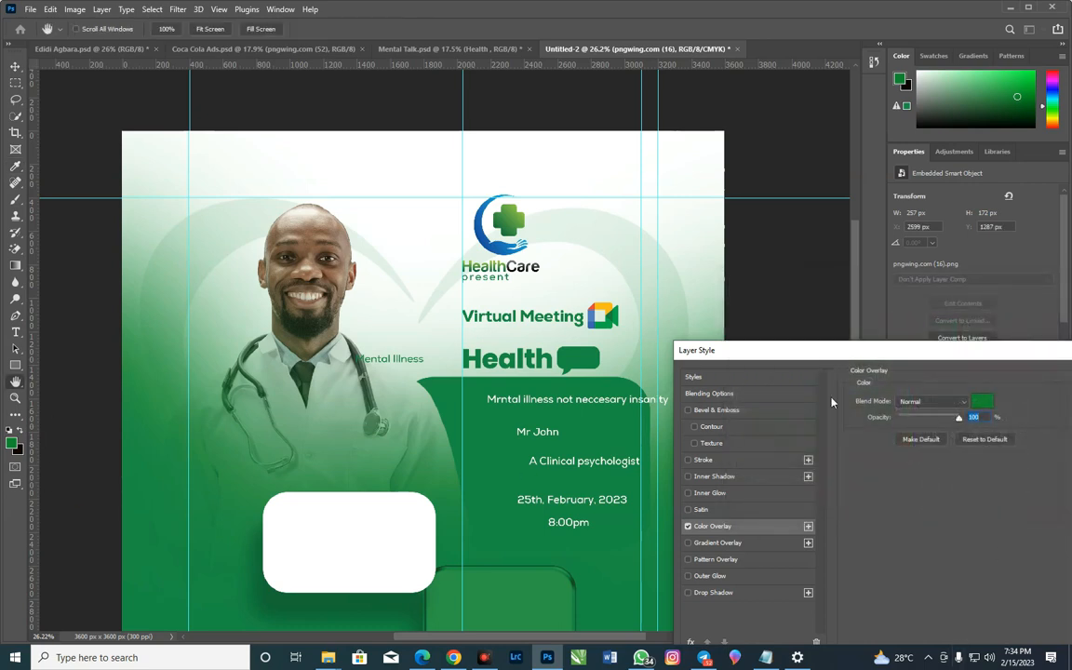
drag(860, 359, 703, 307)
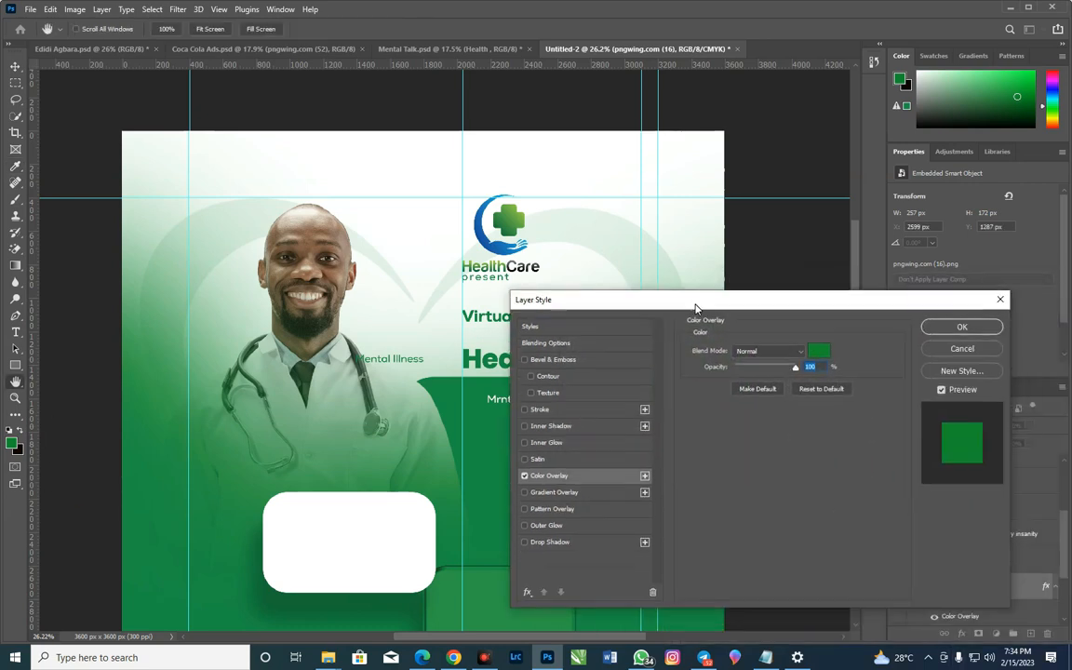
click(968, 326)
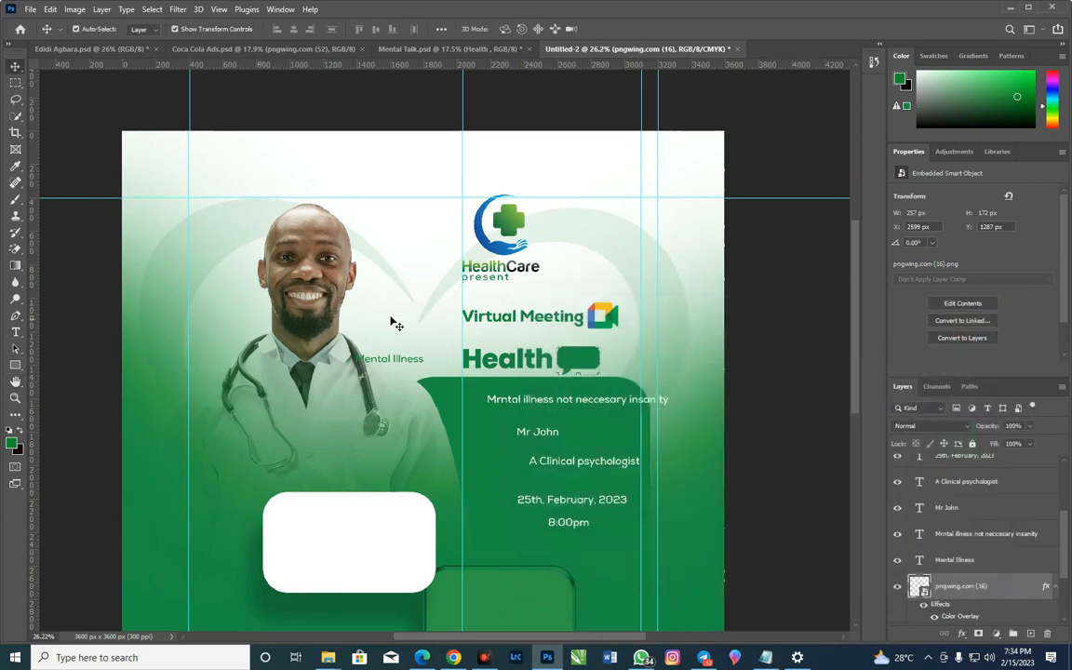
Add a separate "Talk" text layer in green Poppins ExtraBold at 15 pt in the empty area beside the logo
click(15, 332)
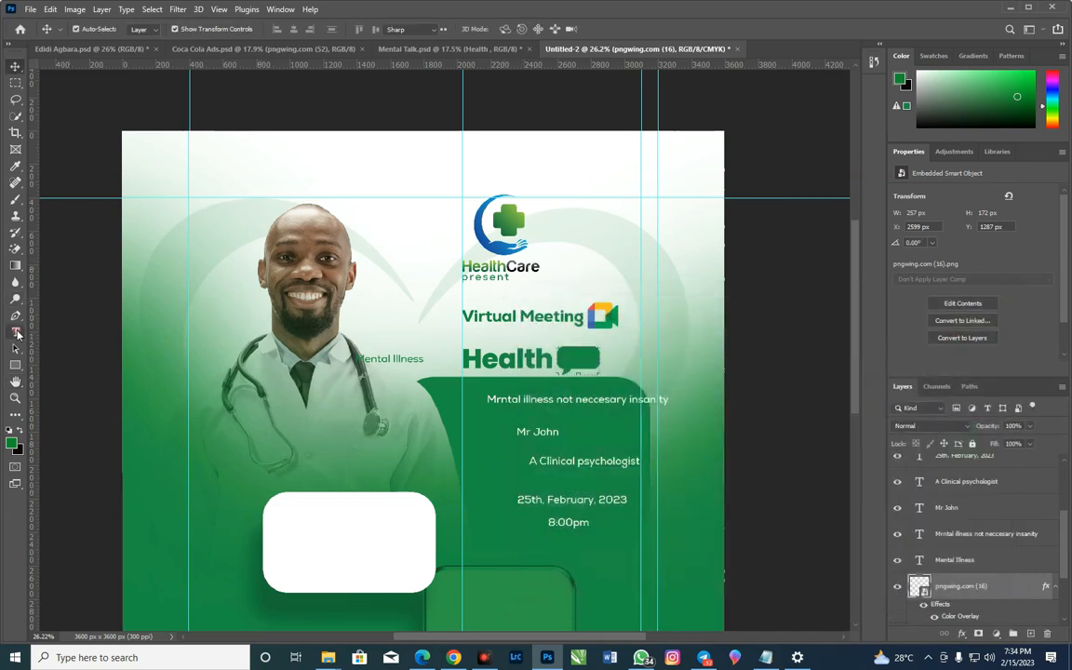
click(599, 268)
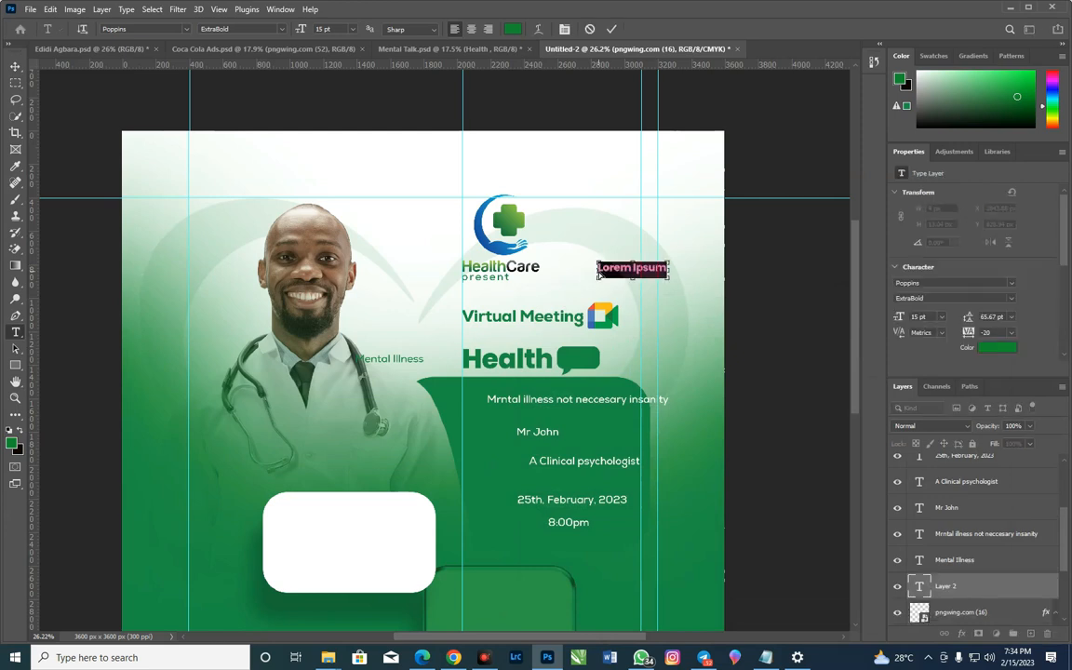
text(Talk)
click(611, 29)
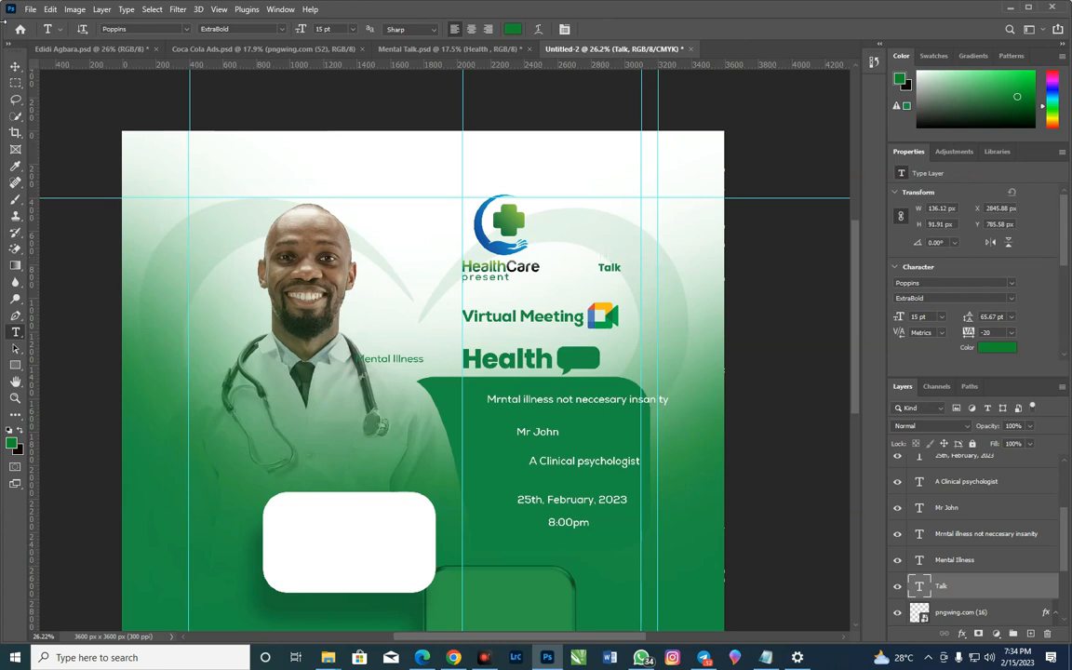
Move the "Talk" text into the green speech bubble and enlarge it to about 17.32 pt
click(15, 66)
drag(624, 275, 586, 360)
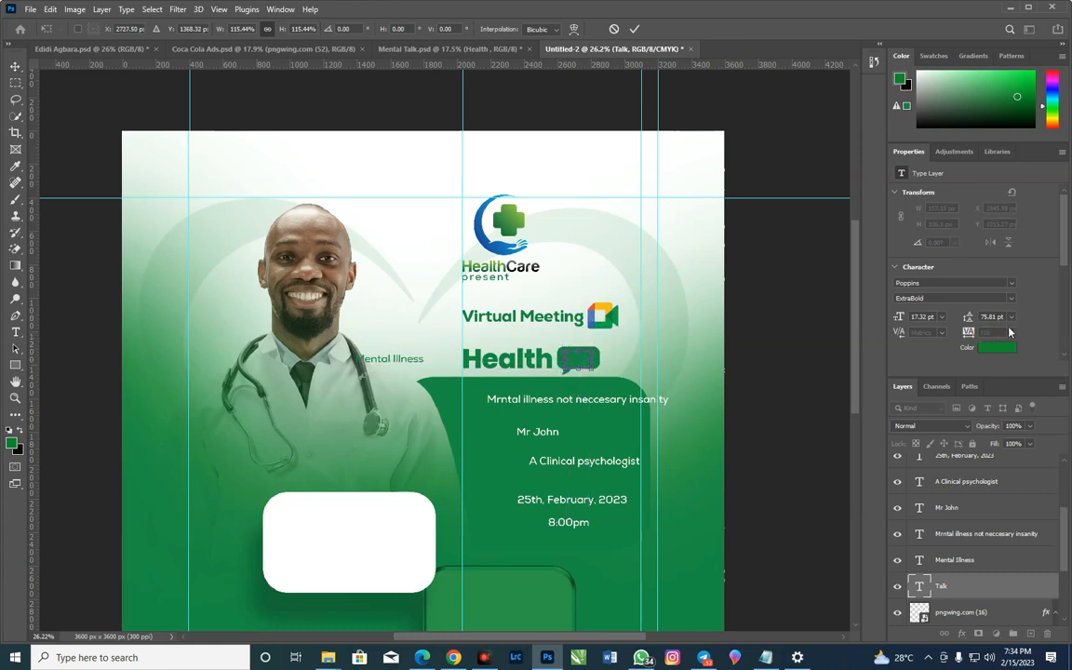
click(634, 29)
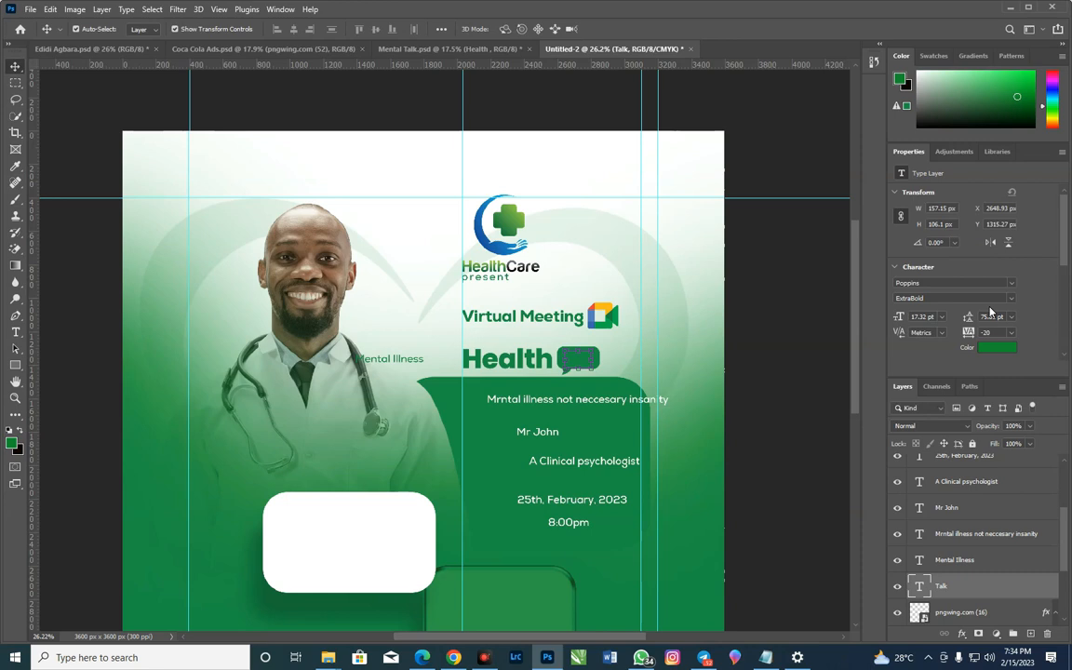
Change the "Talk" text color to white (ffffff)
click(1007, 352)
text(ffffff)
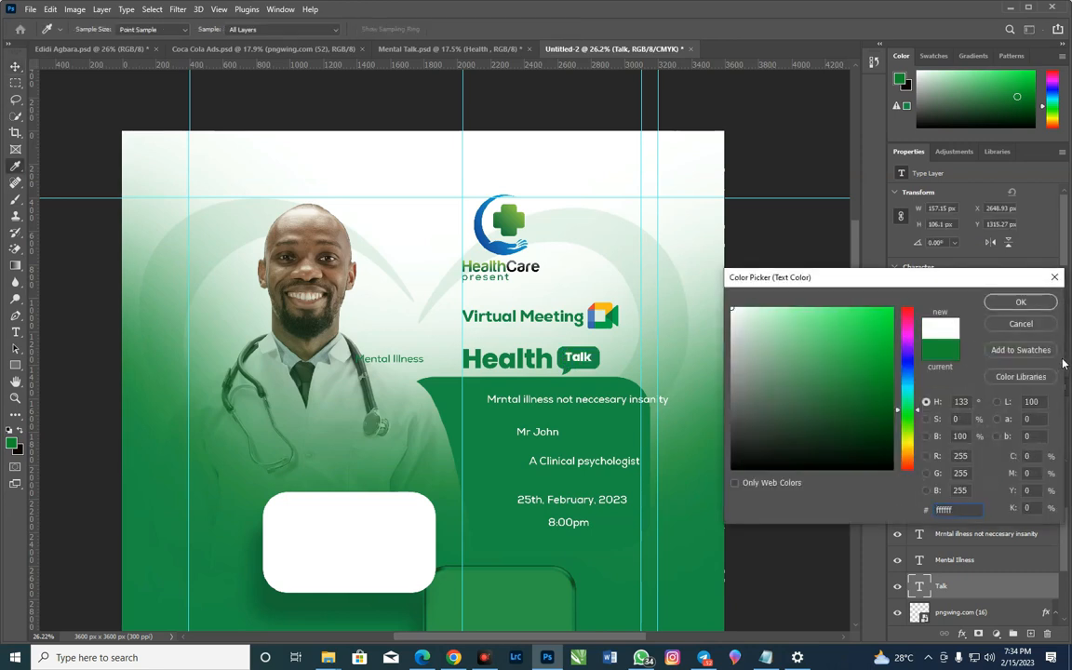
click(1050, 305)
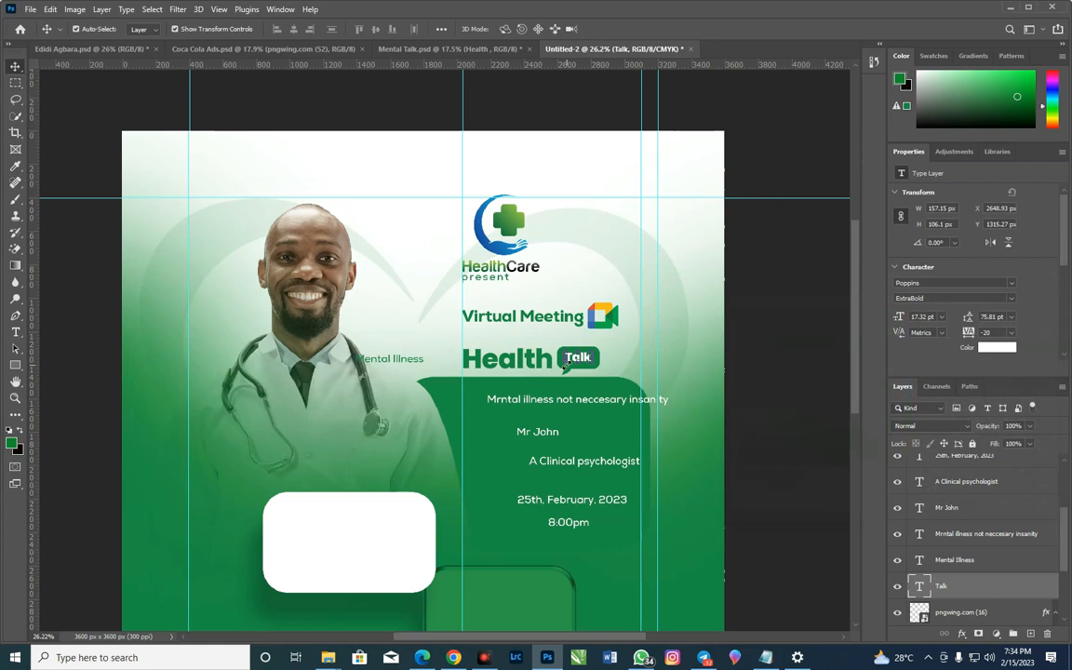
Scale the "Talk" text up to about 22.15 pt so it fills the speech bubble
key(ctrl+t)
drag(564, 367, 587, 364)
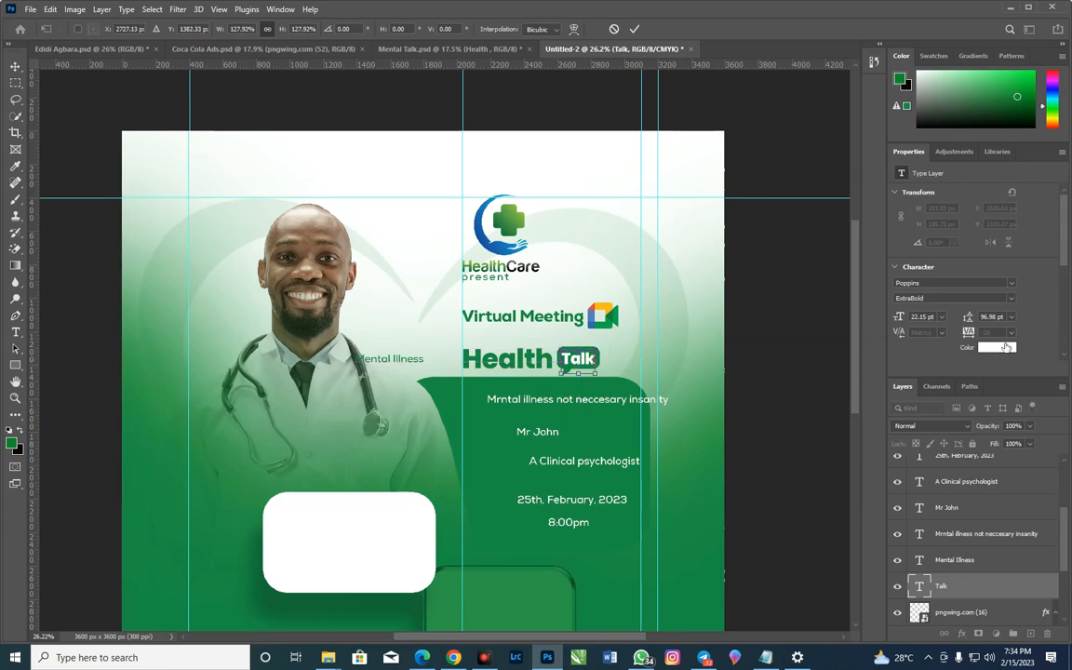
click(635, 29)
Set the "Talk" text's font style to Poppins Bold and deselect the layer
click(1008, 298)
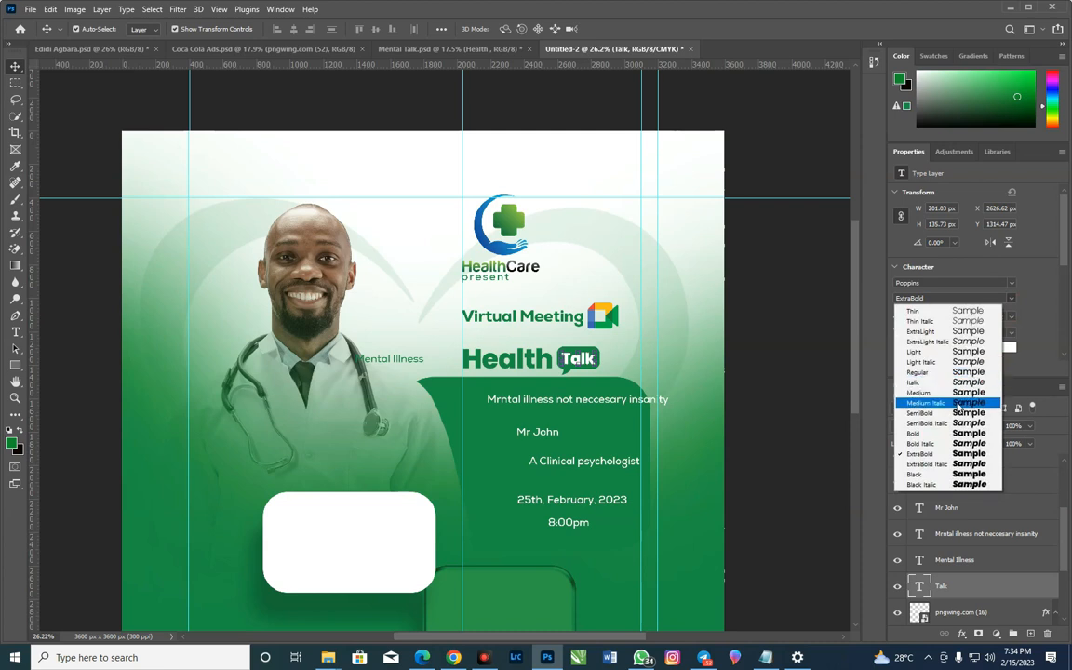
click(965, 433)
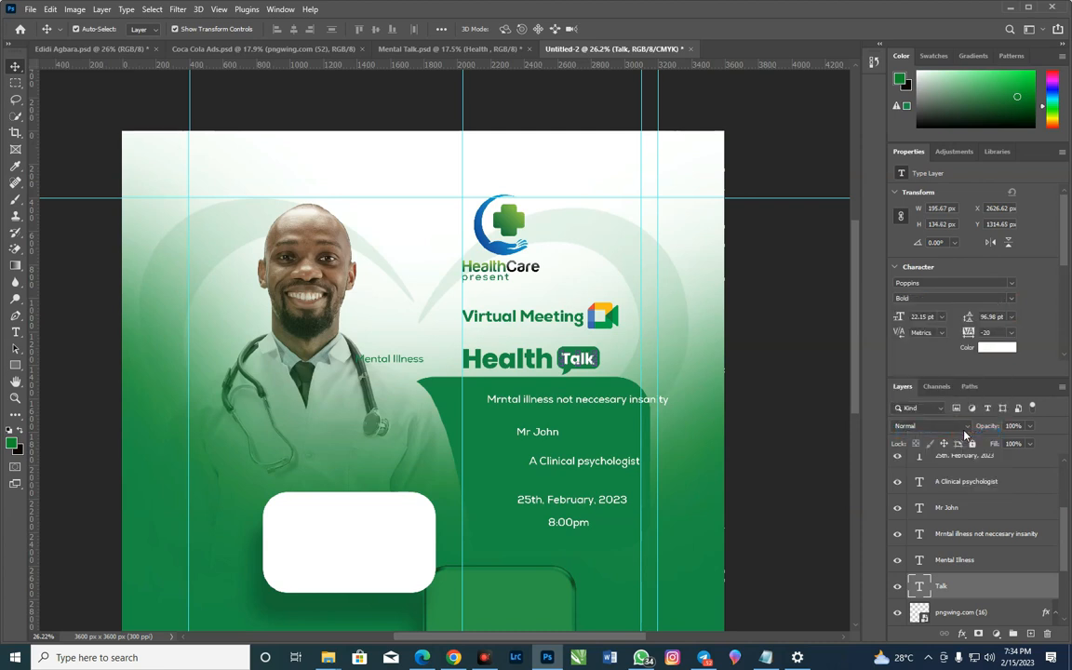
click(802, 372)
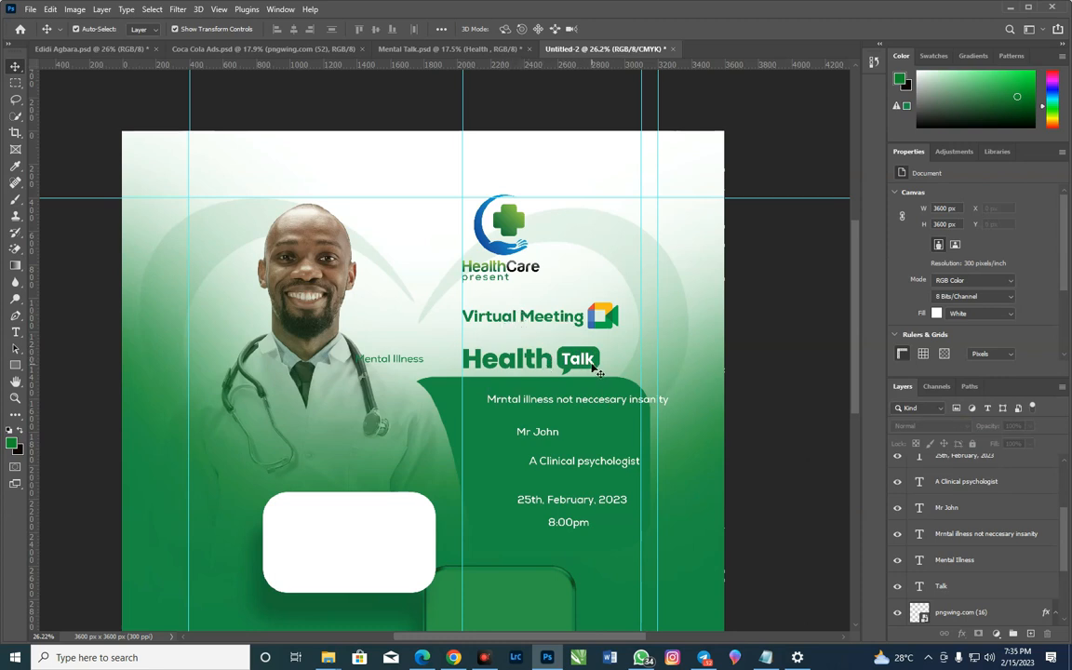
drag(508, 324, 508, 333)
drag(617, 323, 612, 316)
key(ctrl+z)
key(ctrl+z)
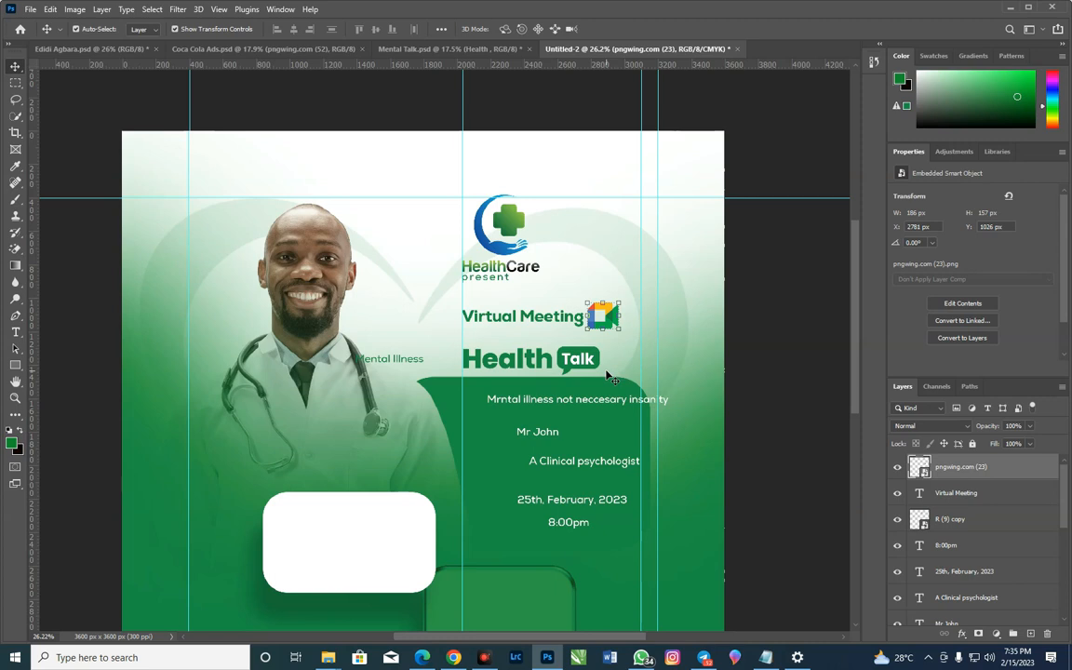
Scale the "Virtual Meeting" text and the Google Meet icon down together to about 77.66%
click(556, 319)
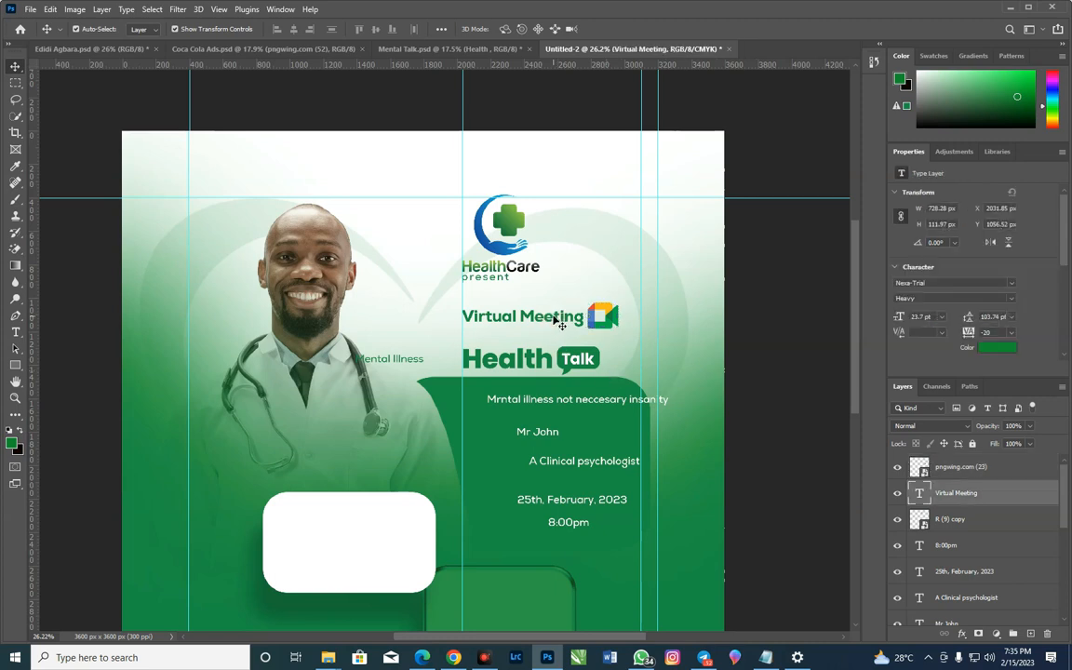
shift+click(610, 314)
drag(621, 302, 586, 305)
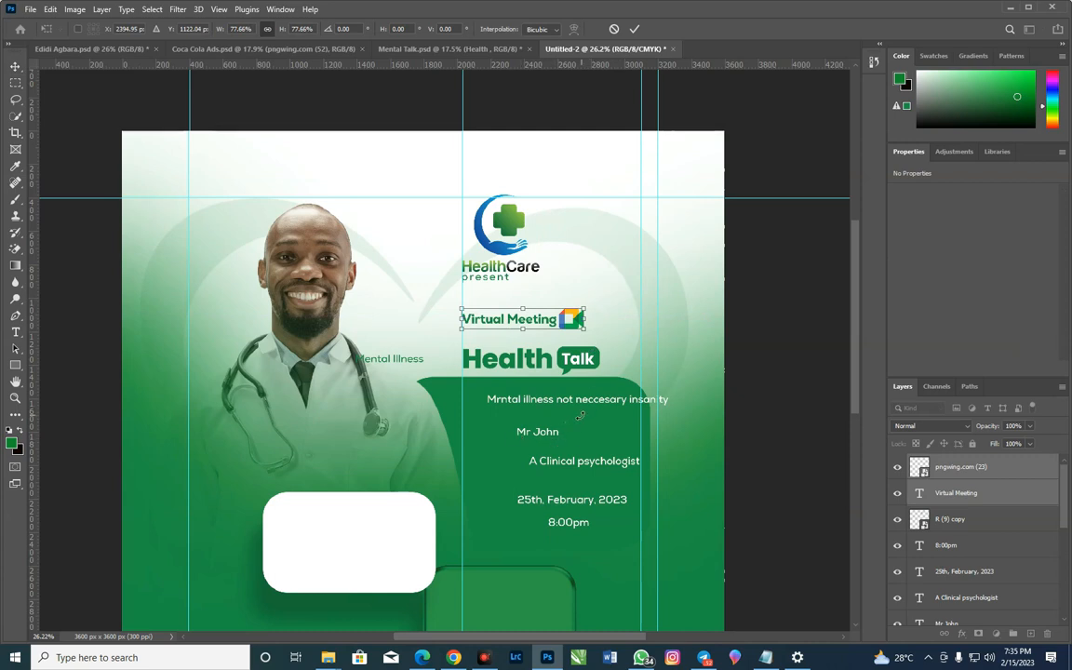
click(636, 30)
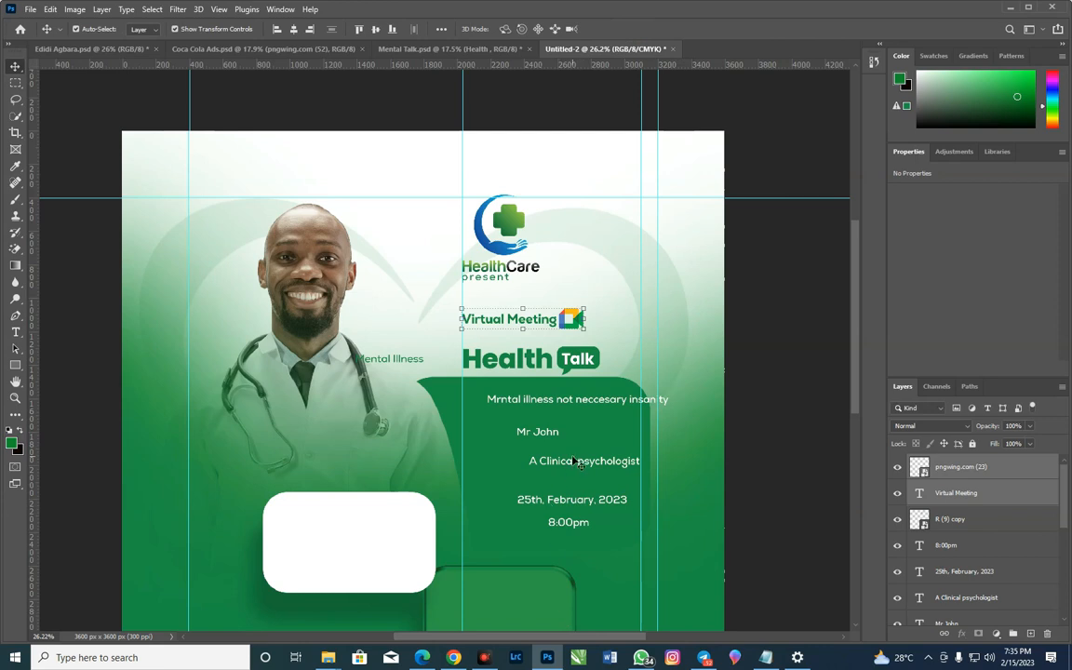
Move the speaker's name, "A Clinical psychologist" and the date onto the doctor's coat, and the insanity tagline lower in the green panel
drag(567, 464, 333, 463)
drag(526, 505, 343, 481)
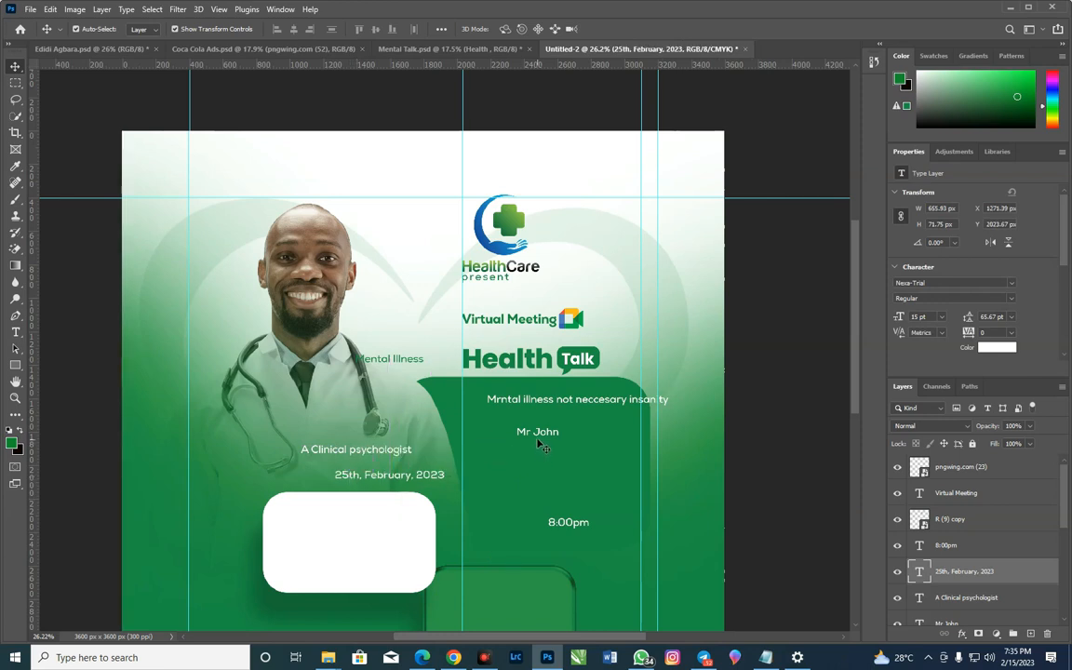
drag(549, 441, 347, 441)
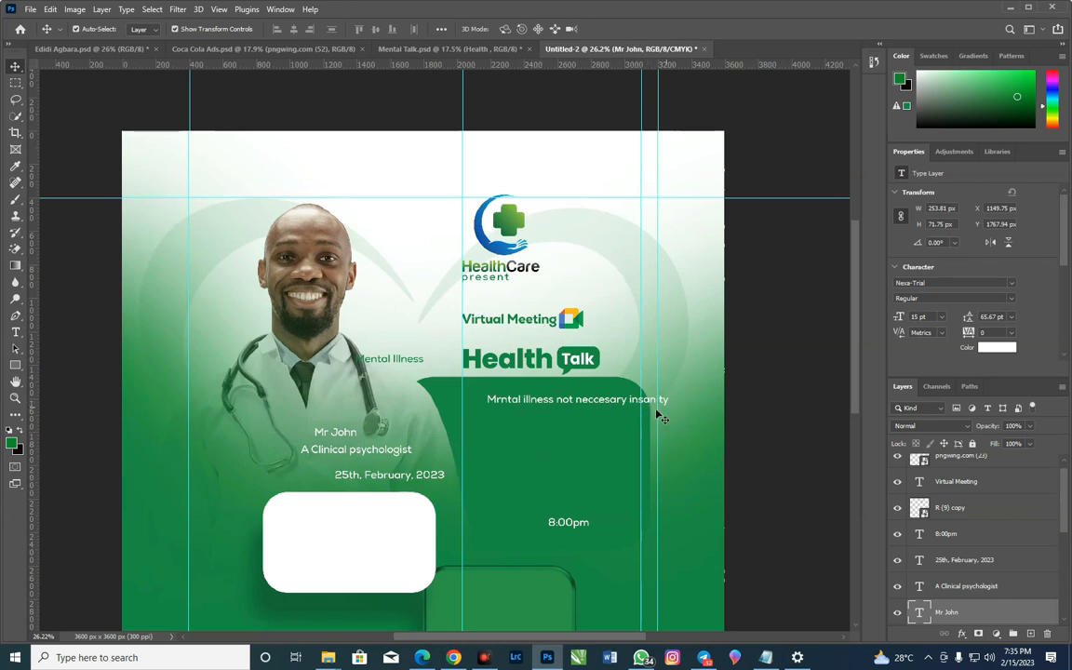
drag(547, 400, 529, 505)
Move the "Mental Illness" text into the upper part of the green panel and set its font to Poppins Bold
drag(381, 359, 521, 414)
click(949, 284)
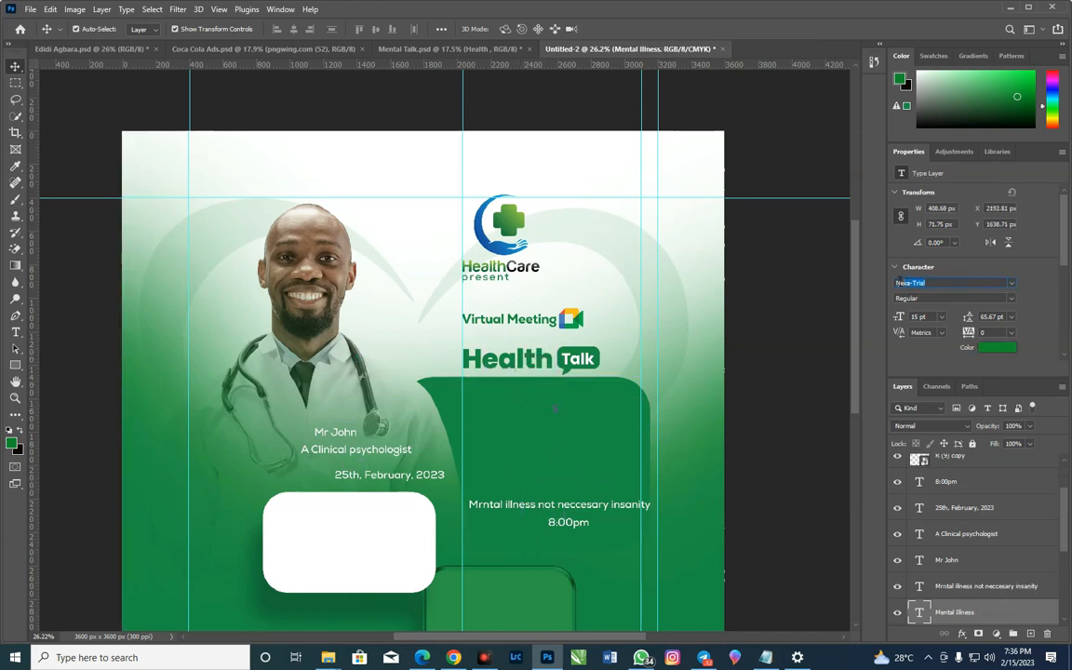
text(po)
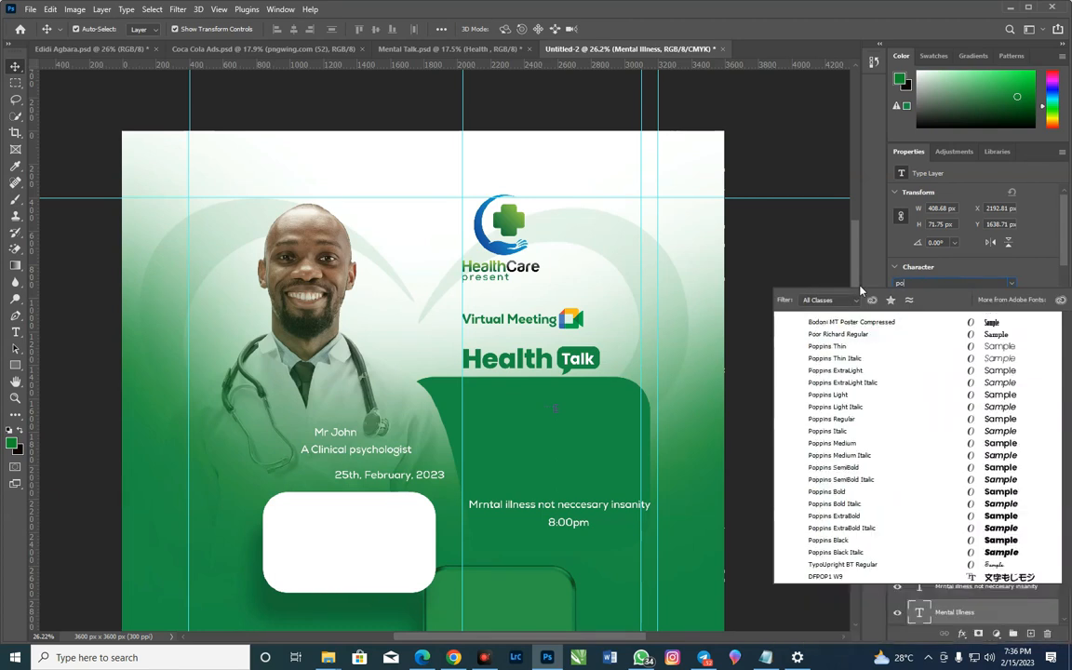
text(ppin)
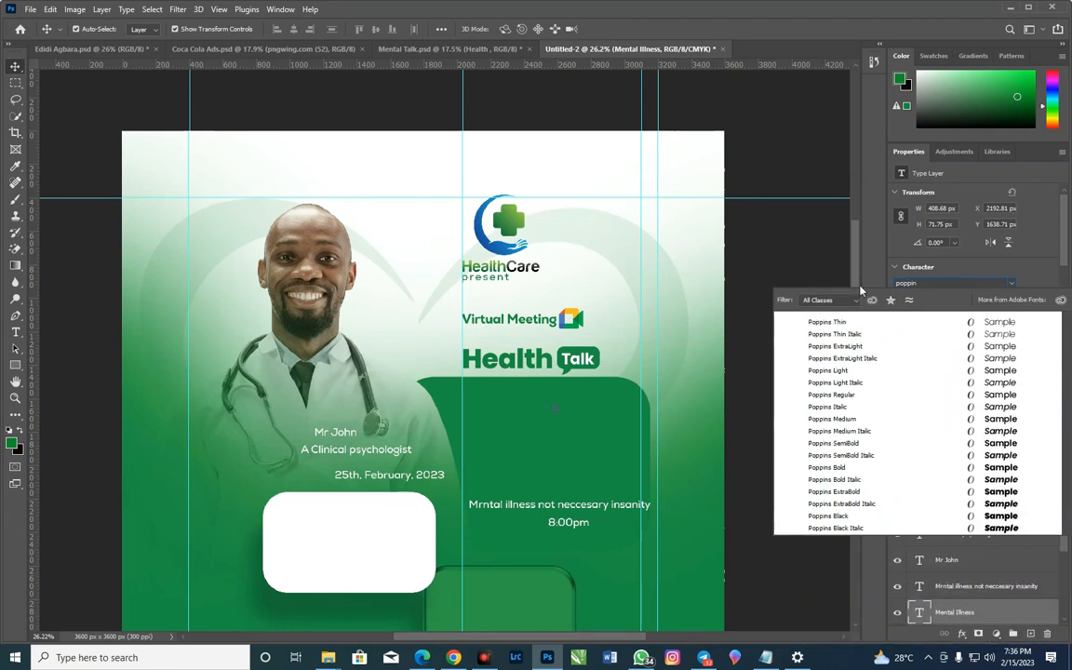
click(1007, 473)
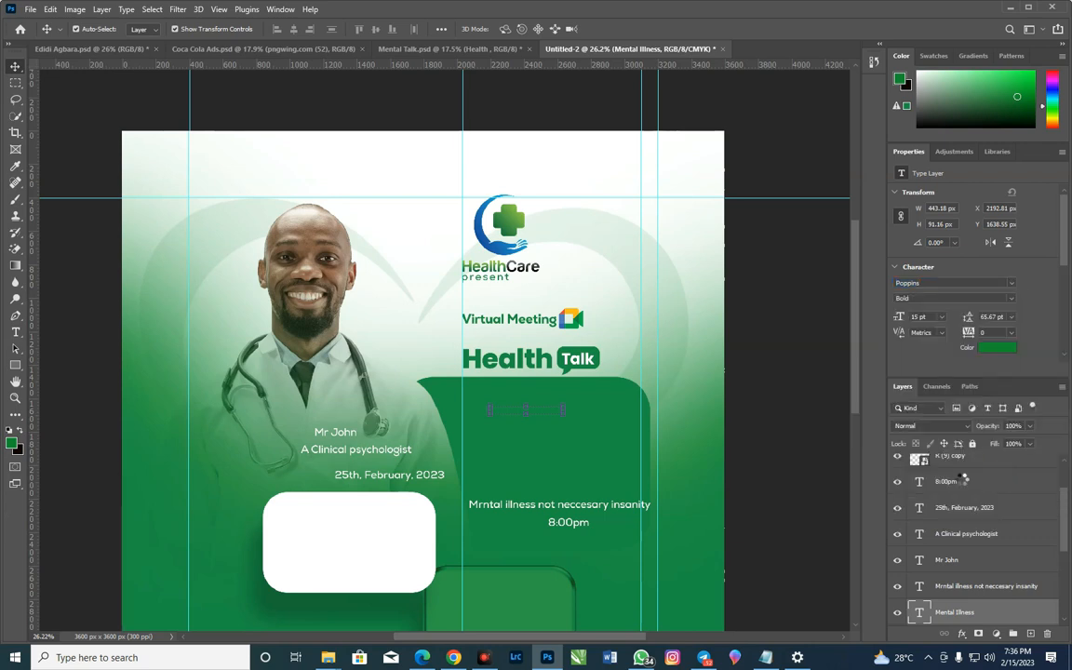
Change the "Mental Illness" text color to white (ffffff)
click(996, 348)
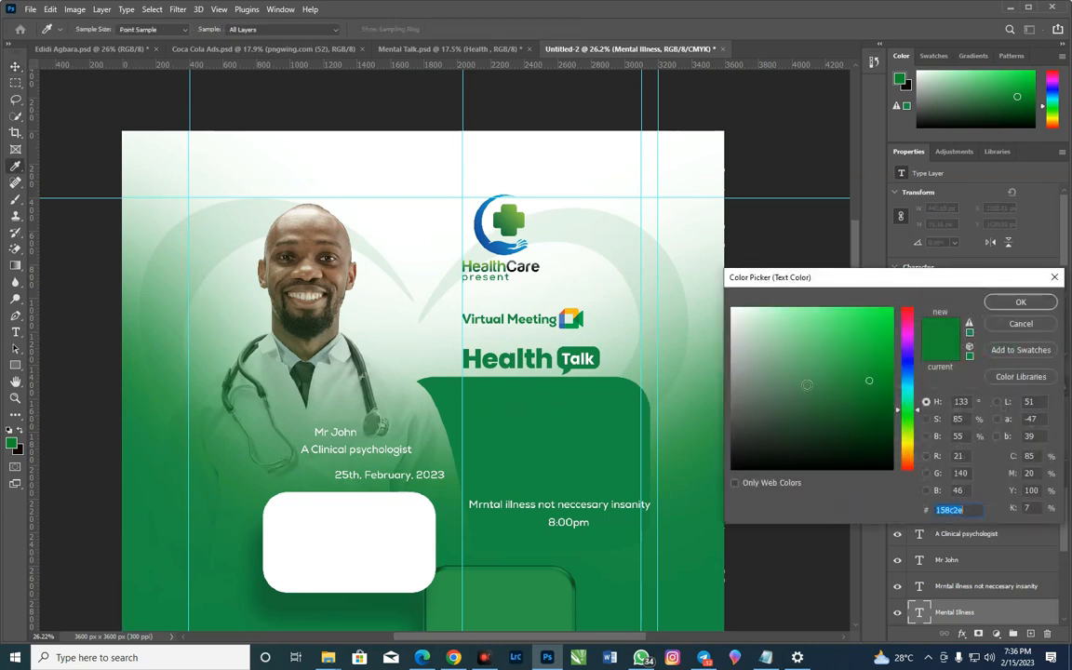
click(676, 263)
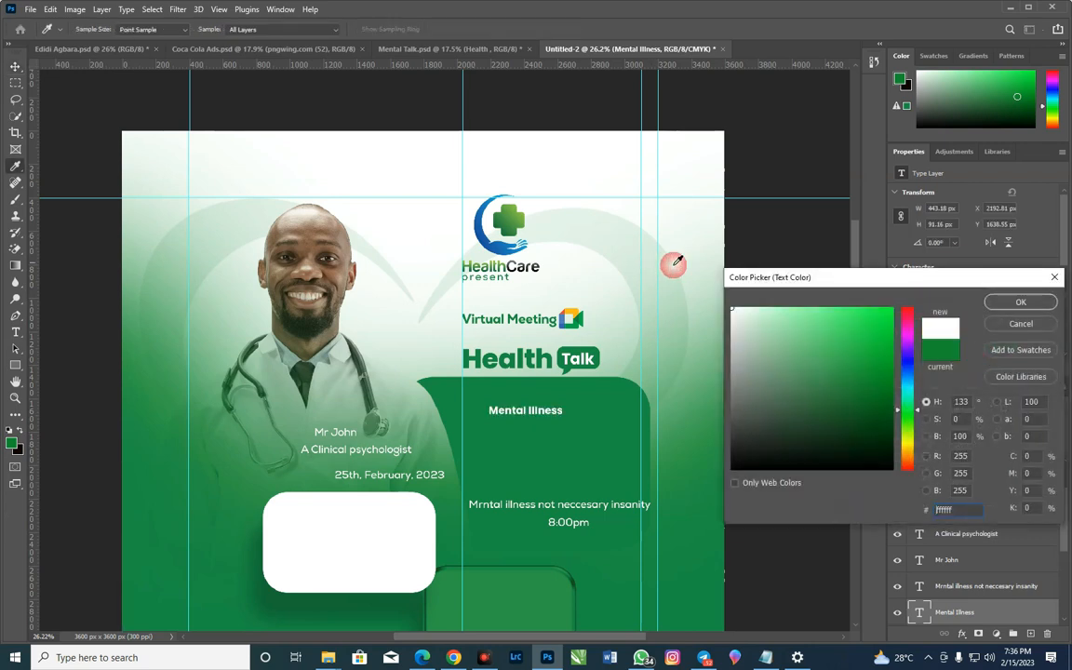
click(1020, 302)
key(v)
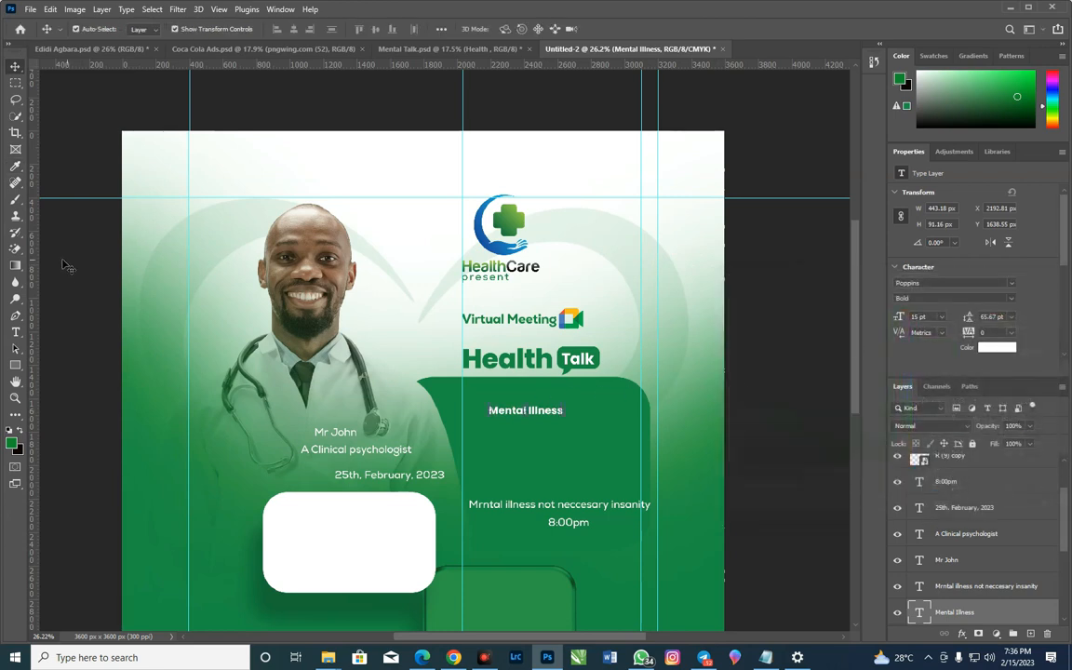
Break "Mental Illness" into two lines, one word per line, and set its leading to 13 pt
click(14, 332)
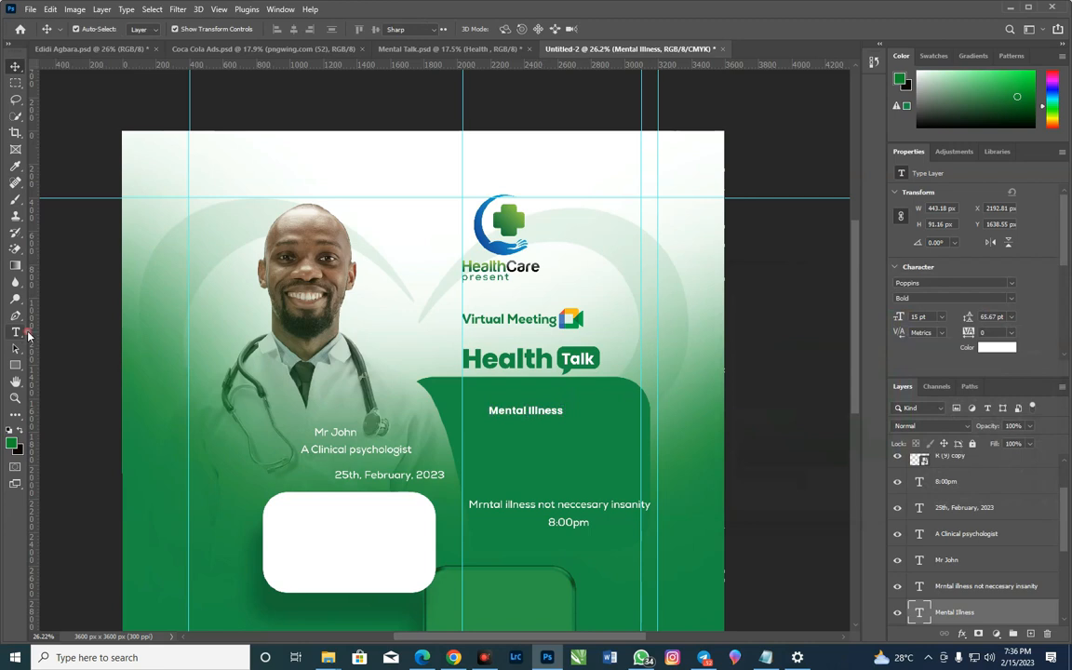
click(527, 415)
key(BackSpace)
key(Return)
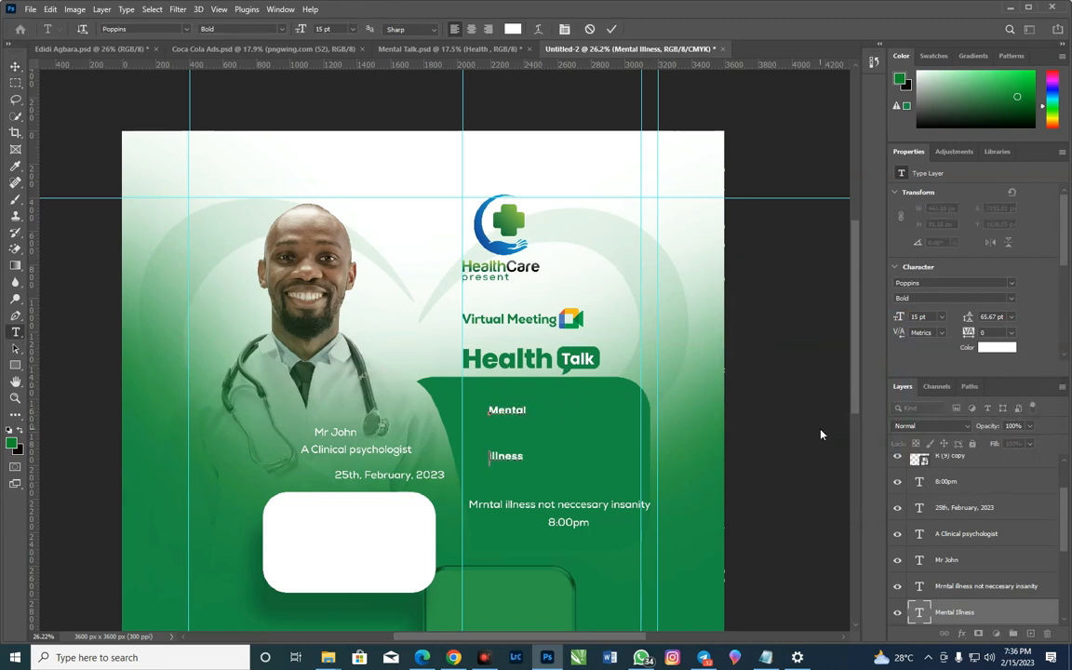
click(15, 66)
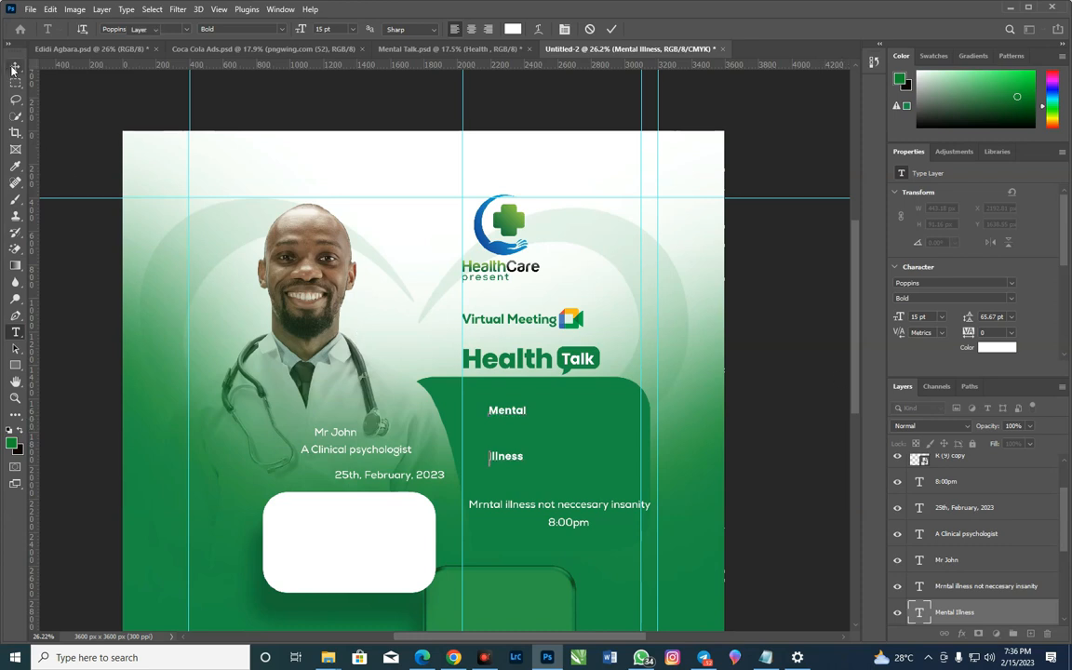
drag(969, 316, 933, 327)
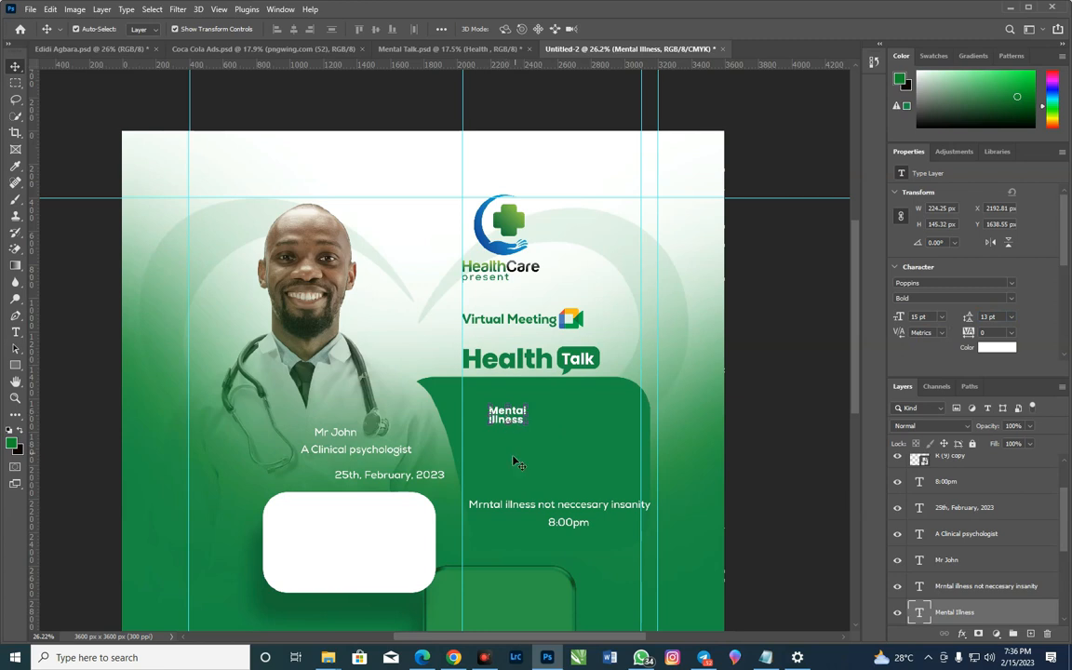
Align the two-line "Mental Illness" text with the vertical guide below "Health" and enlarge it to about 62.51 pt
scroll(514, 416, up, 3)
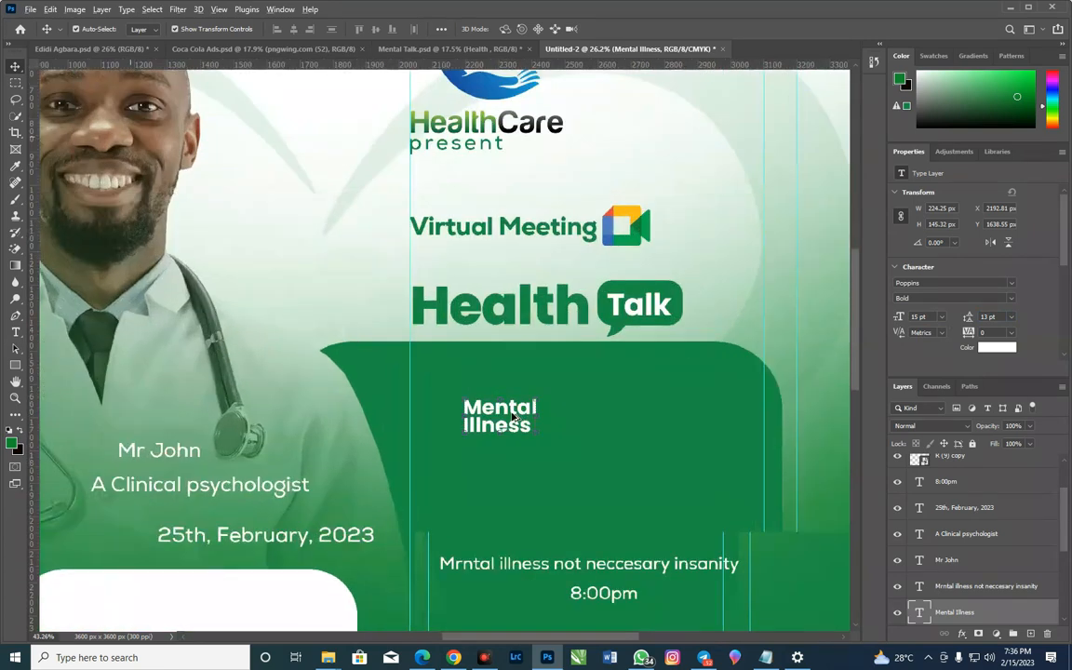
scroll(514, 418, up, 4)
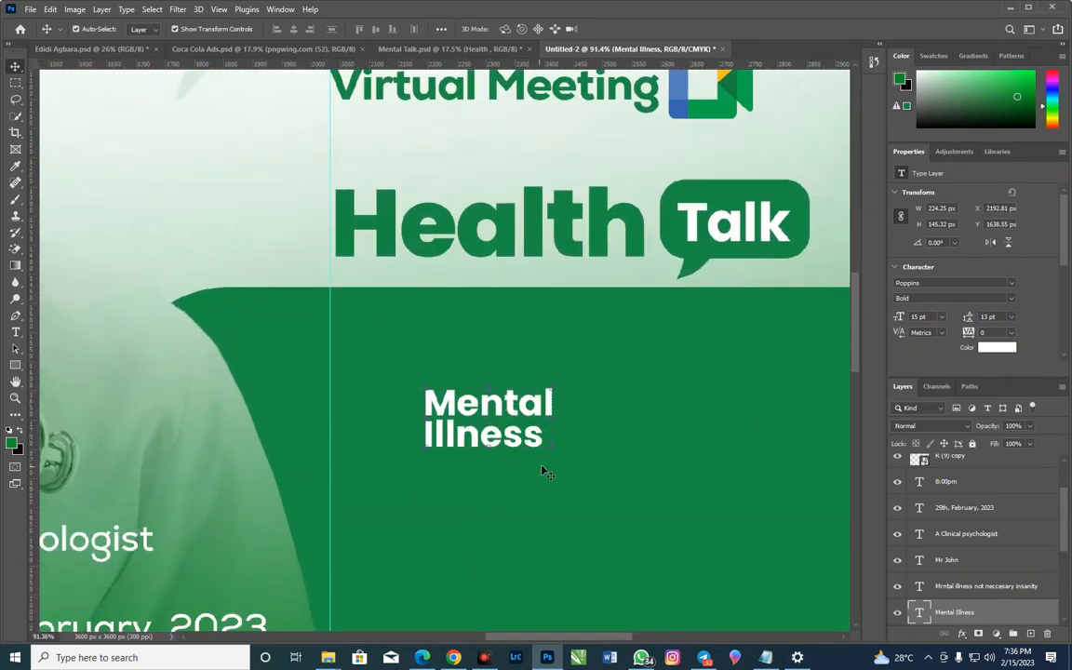
drag(551, 448, 470, 428)
scroll(477, 465, down, 2)
scroll(481, 469, down, 3)
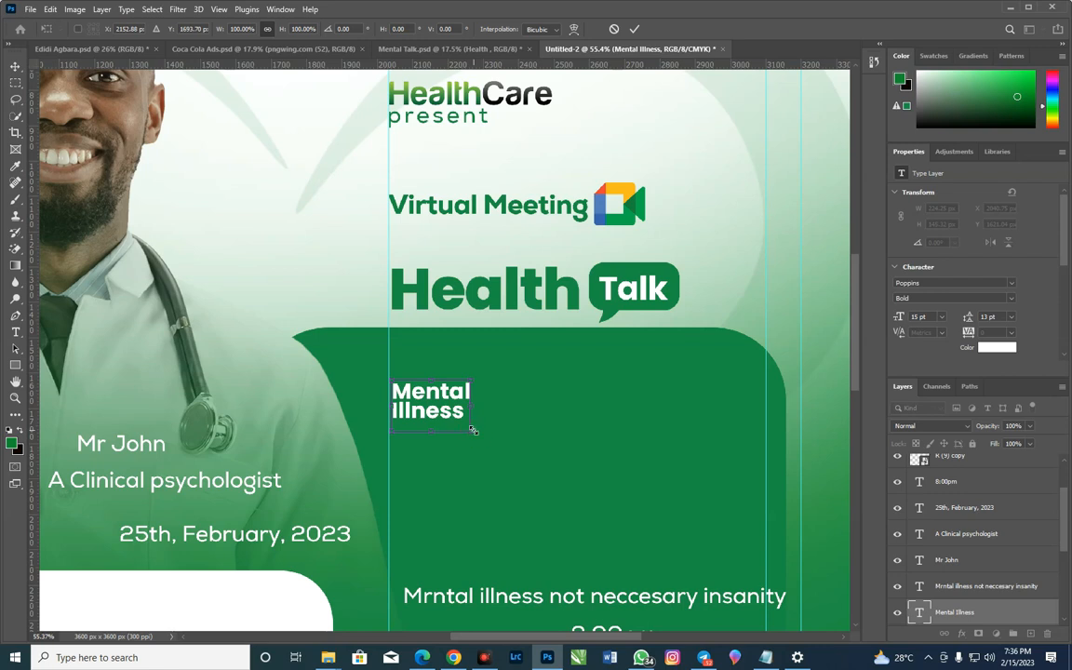
drag(471, 431, 723, 589)
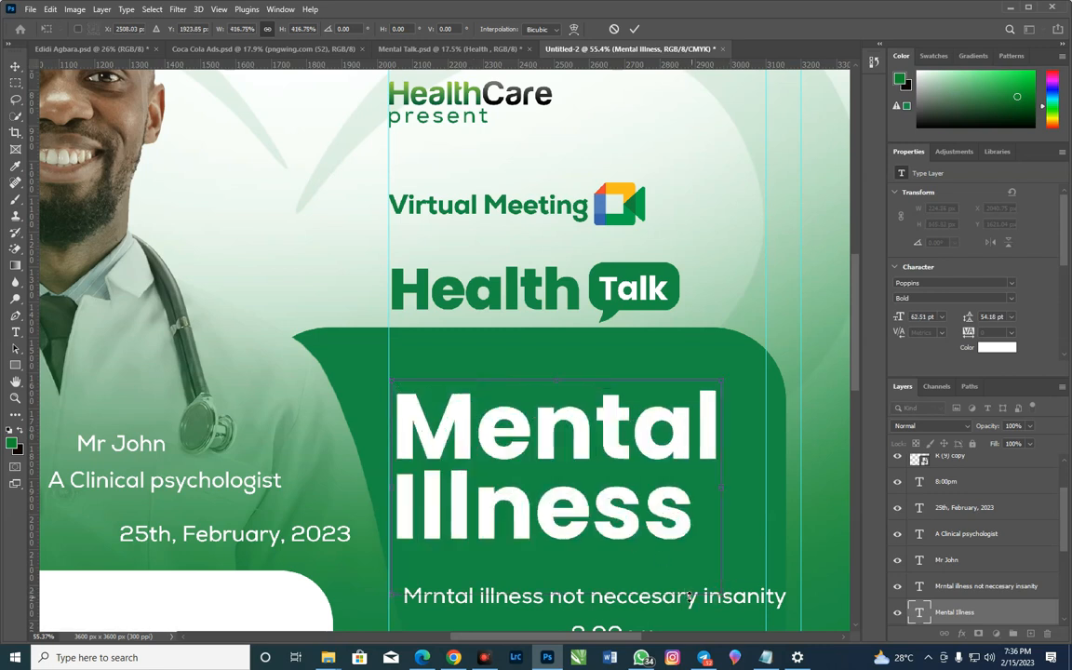
scroll(783, 474, down, 2)
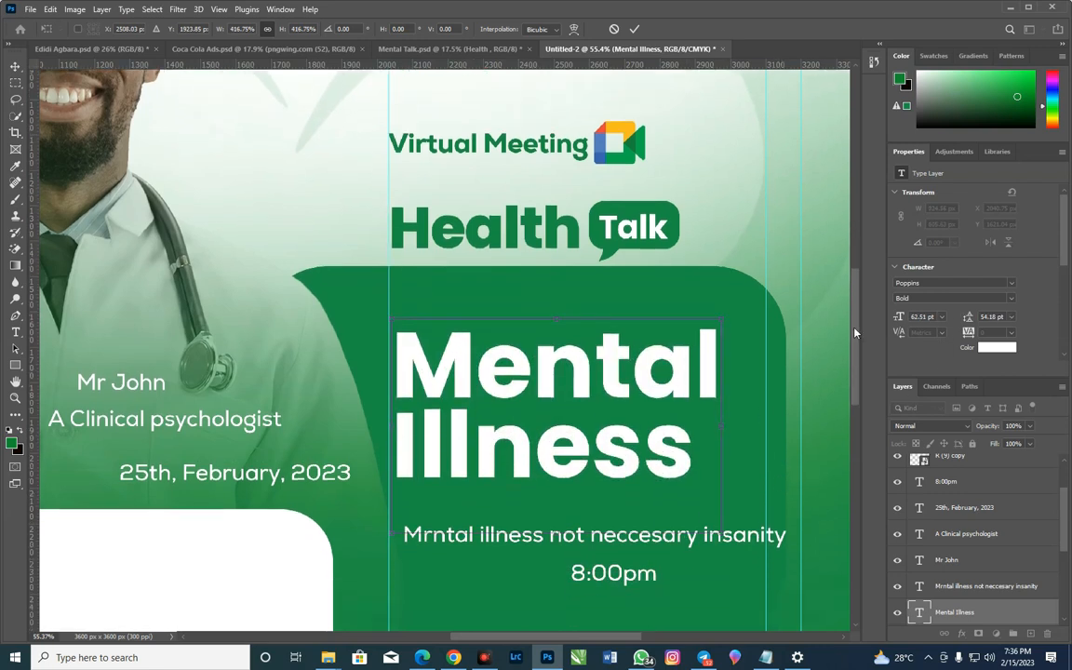
key(Return)
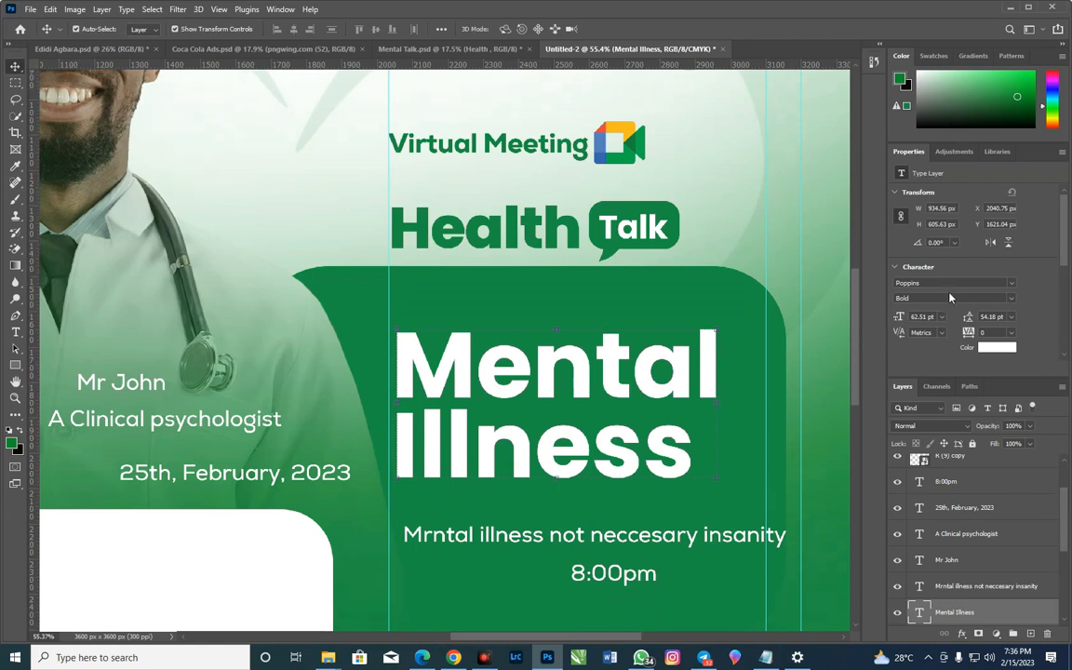
Set the "Mental Illness" heading to Poppins Medium with -60 tracking, and enlarge it to fill most of the green panel's width
click(994, 297)
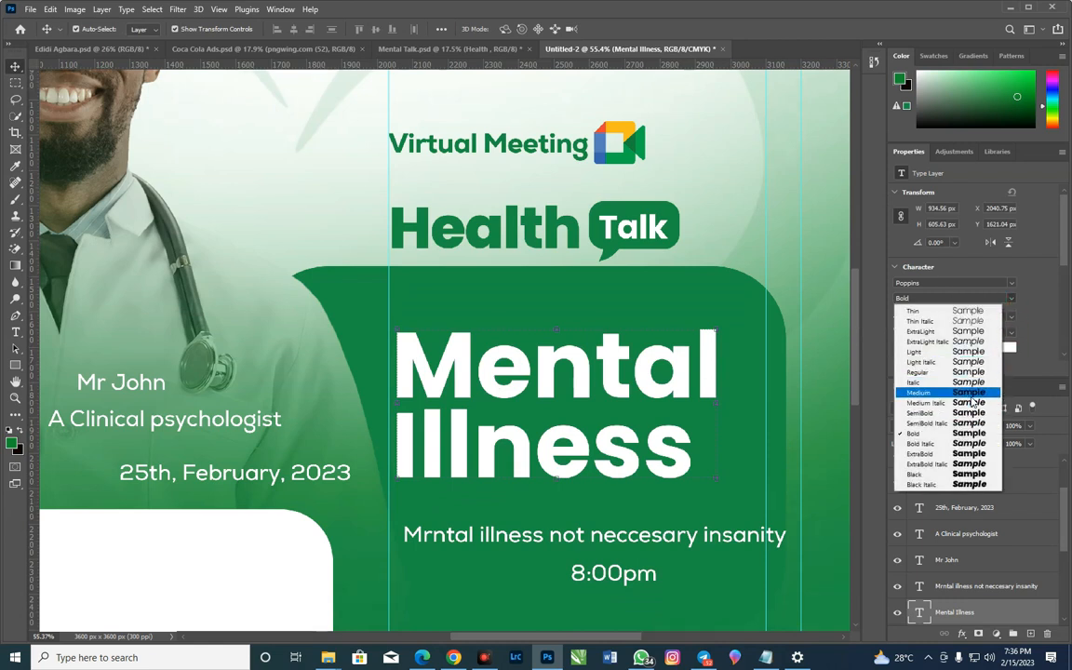
click(964, 392)
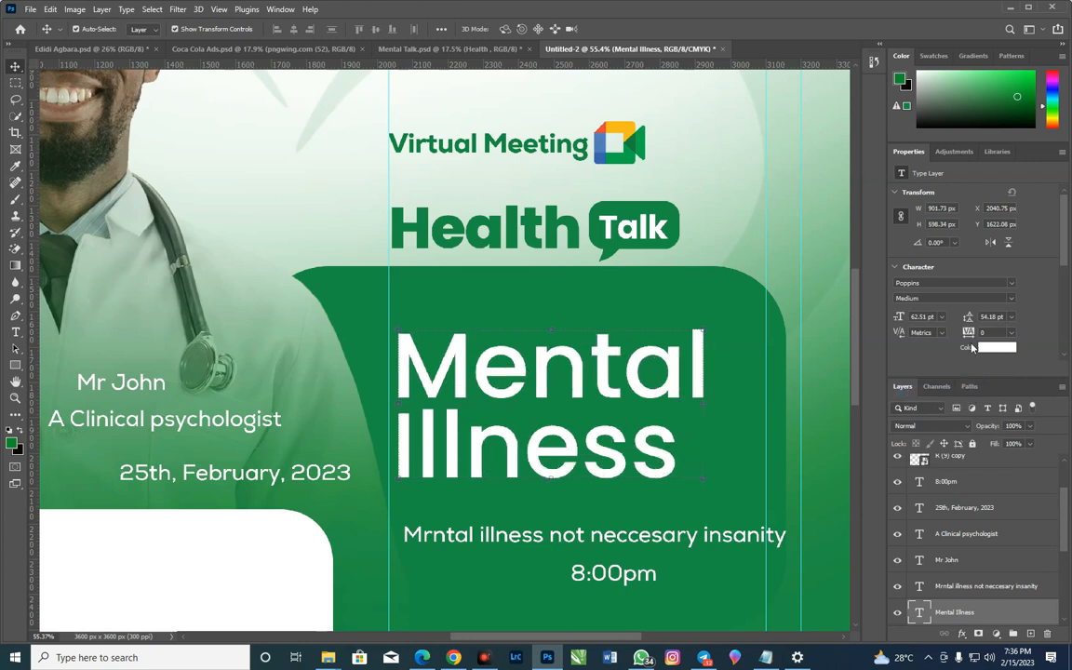
key(Down)
key(Down)
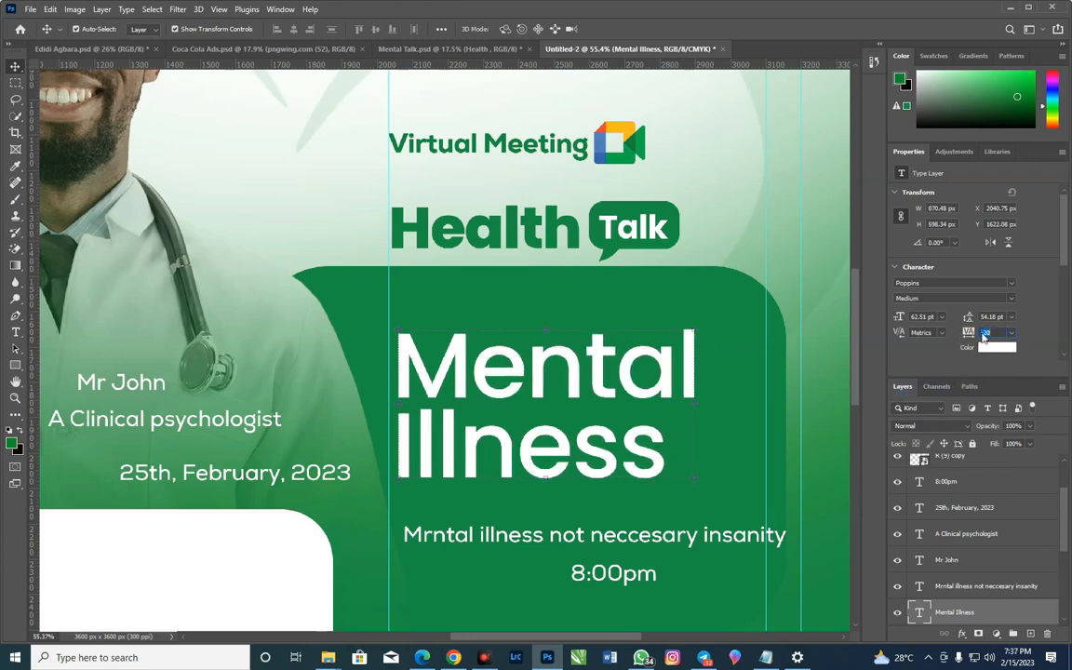
key(Down)
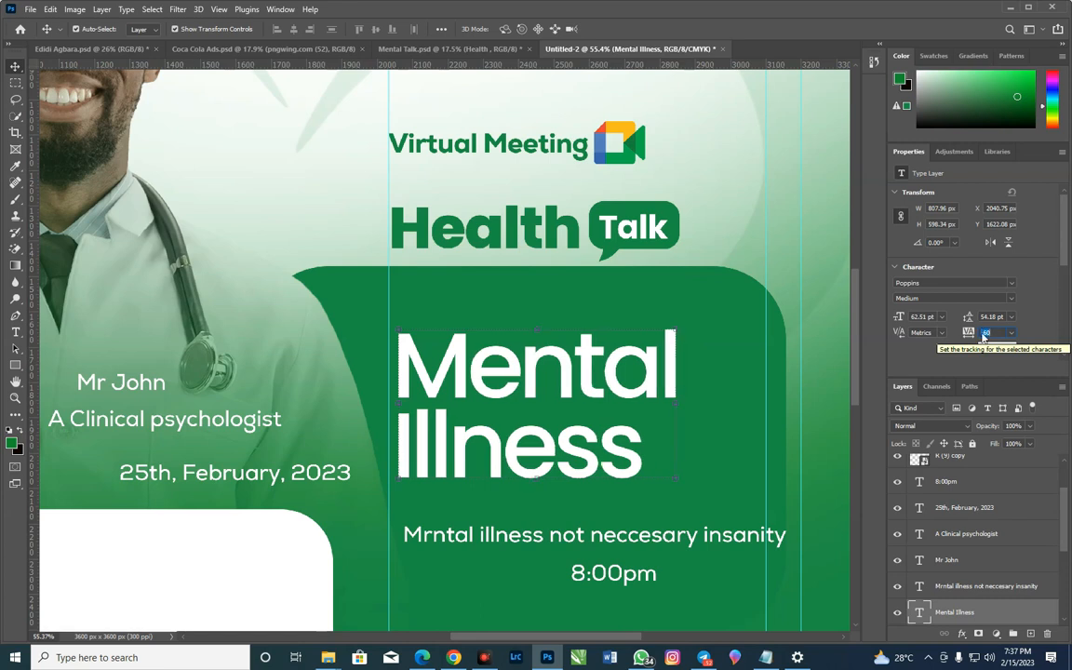
drag(681, 333, 784, 279)
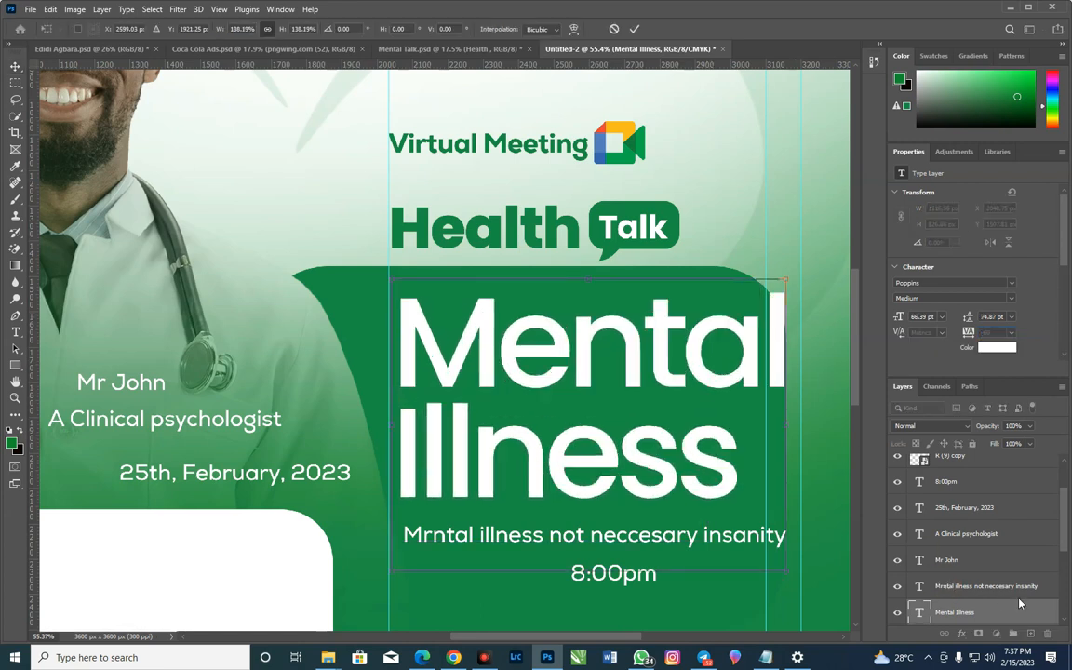
drag(785, 279, 725, 325)
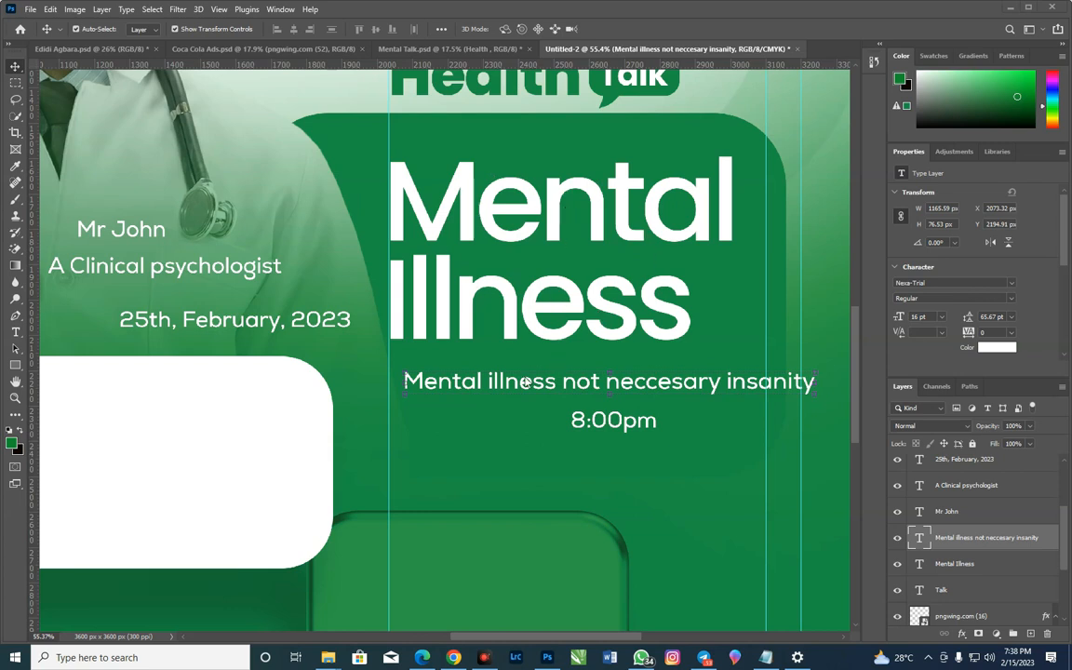
Break the tagline below the heading into two lines before "neccesary" and set its leading to 12 pt
double_click(607, 386)
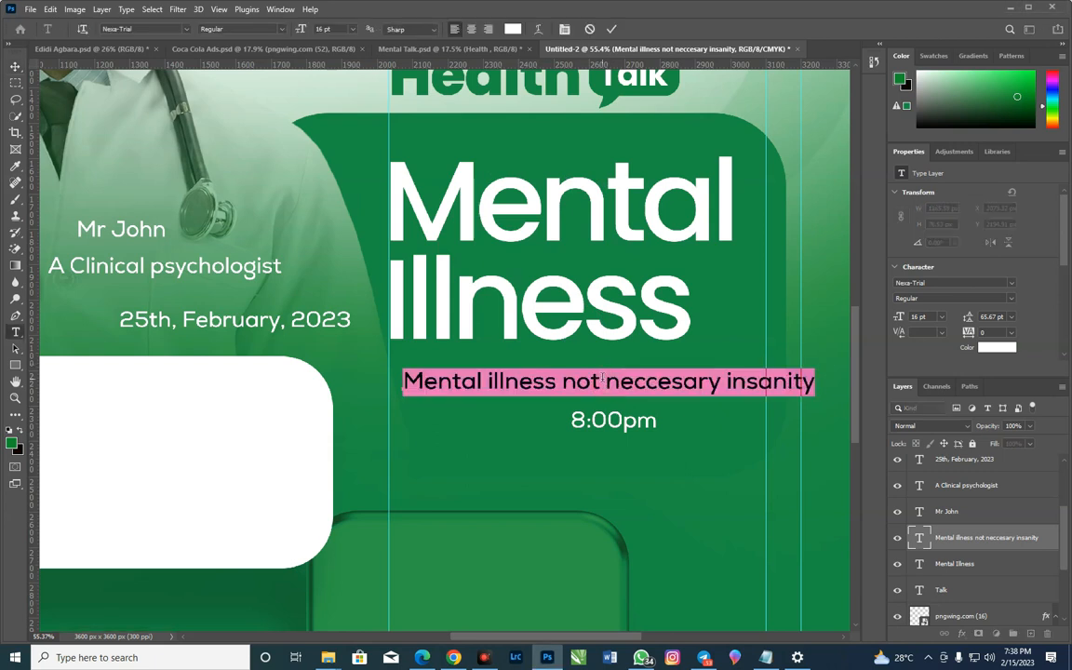
click(607, 381)
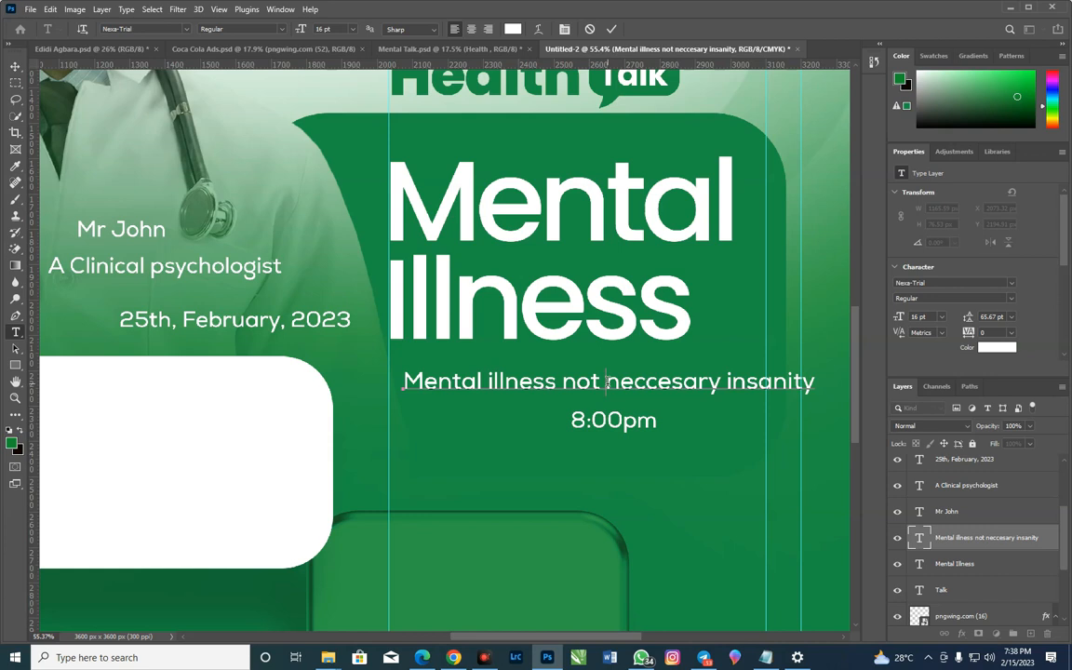
scroll(443, 433, down, 3)
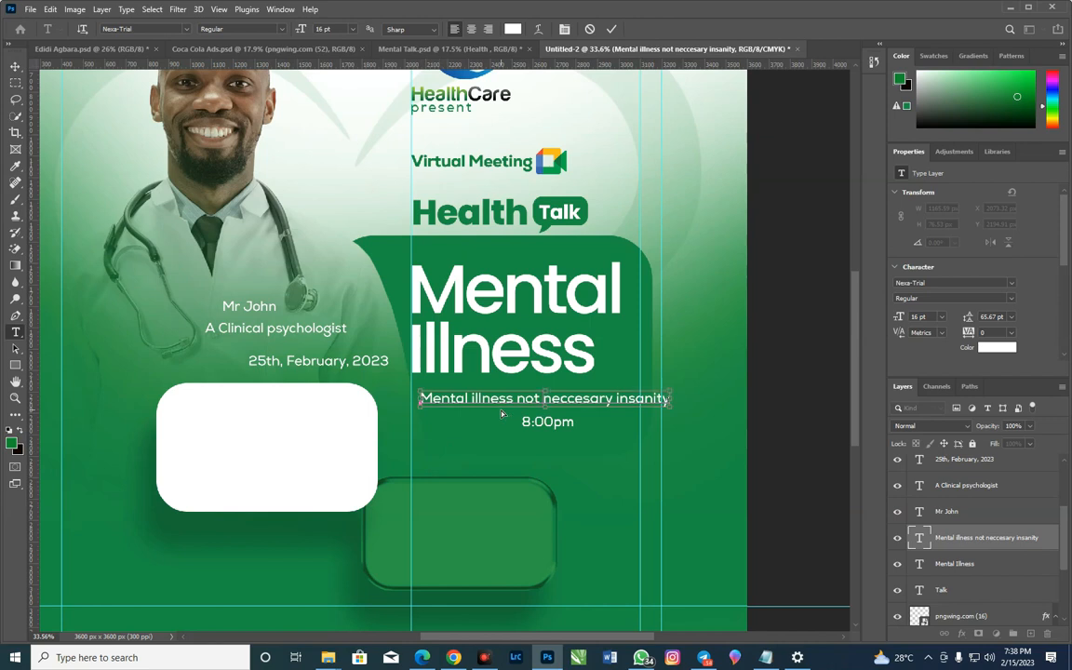
key(ctrl+0)
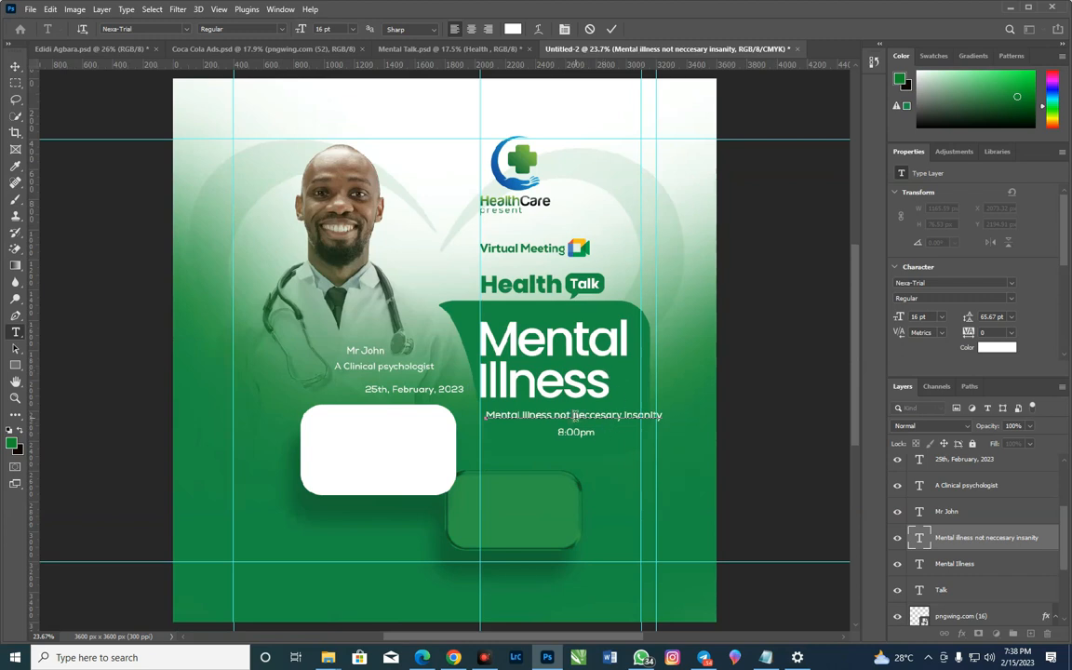
key(Return)
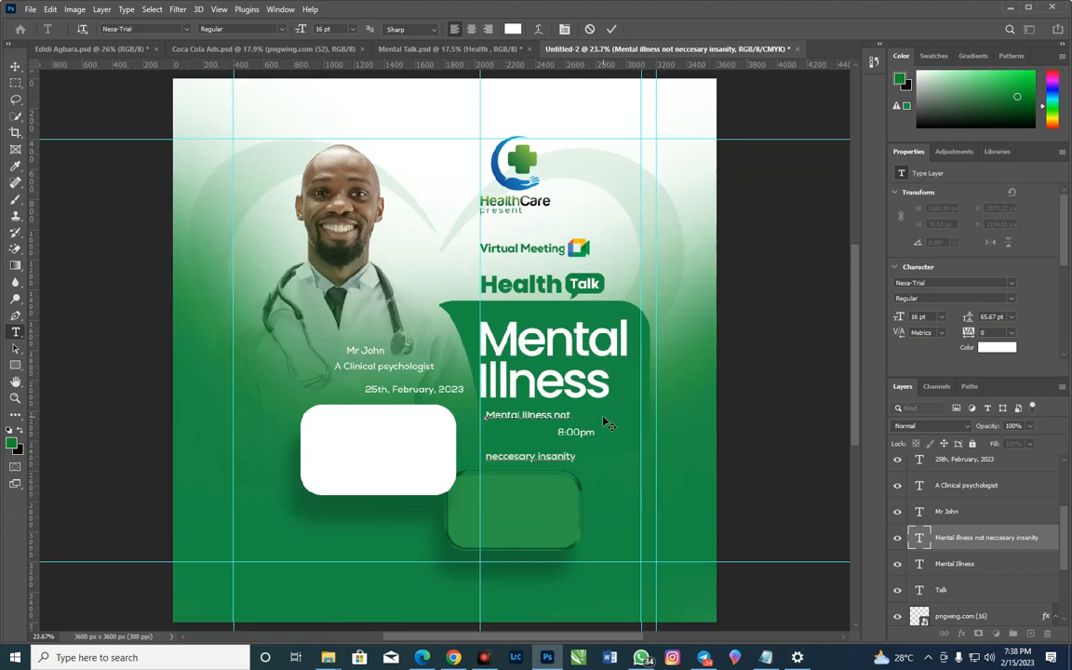
click(15, 66)
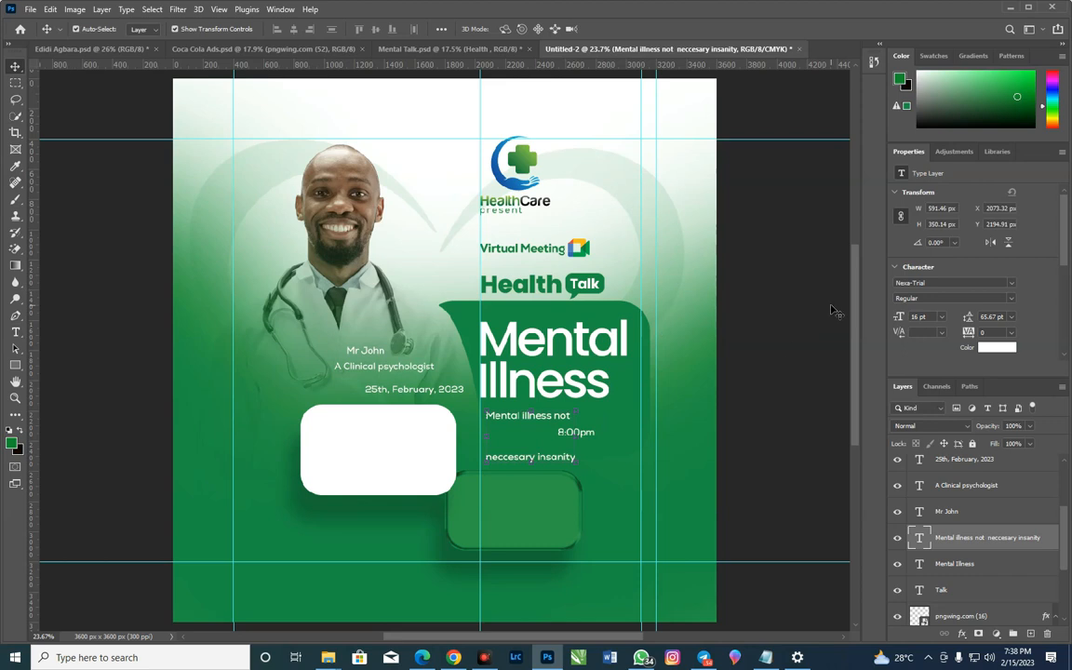
click(925, 299)
drag(970, 318, 940, 332)
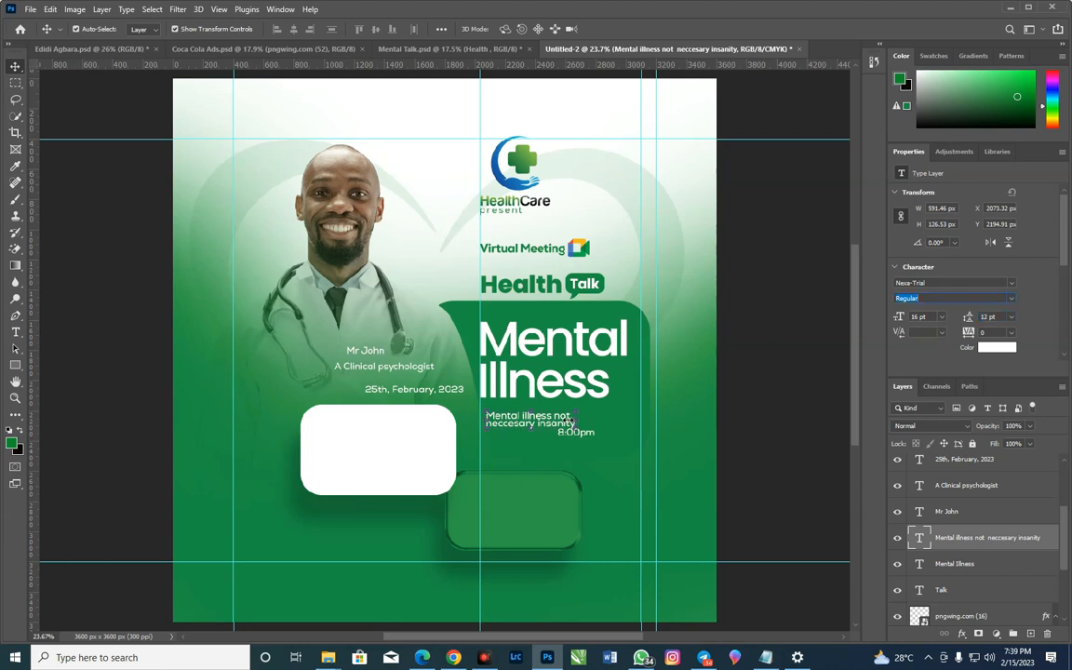
Enlarge the two-line tagline to about 22.99 pt, starting at the vertical guide under "Illness", and set its leading to 20 pt
drag(561, 424, 607, 426)
key(ctrl+t)
key(Return)
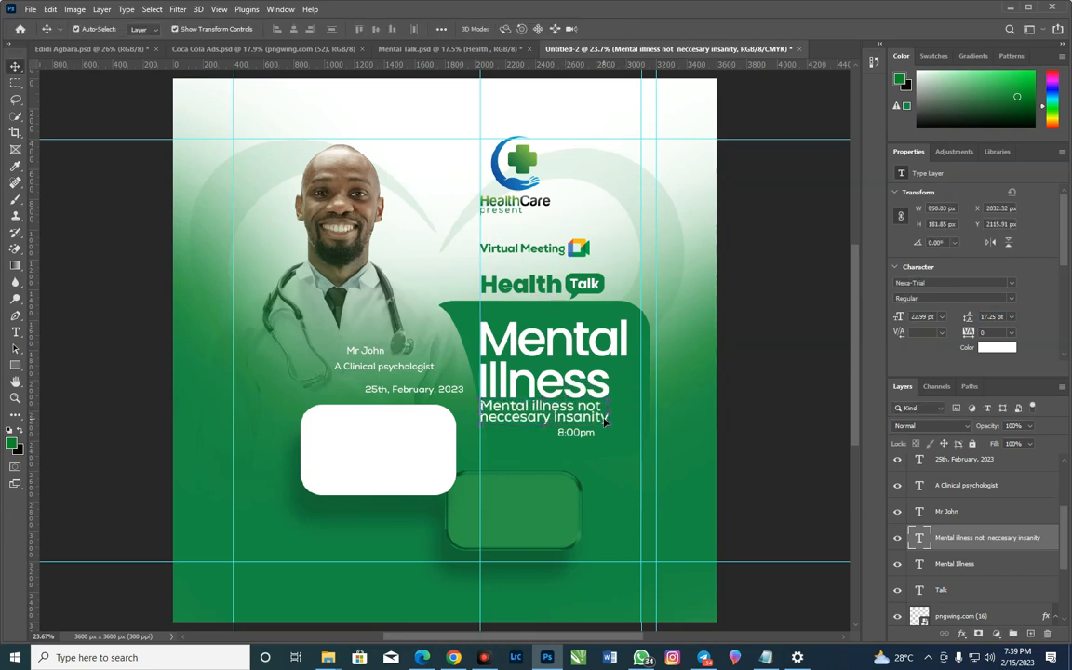
click(990, 316)
key(Up)
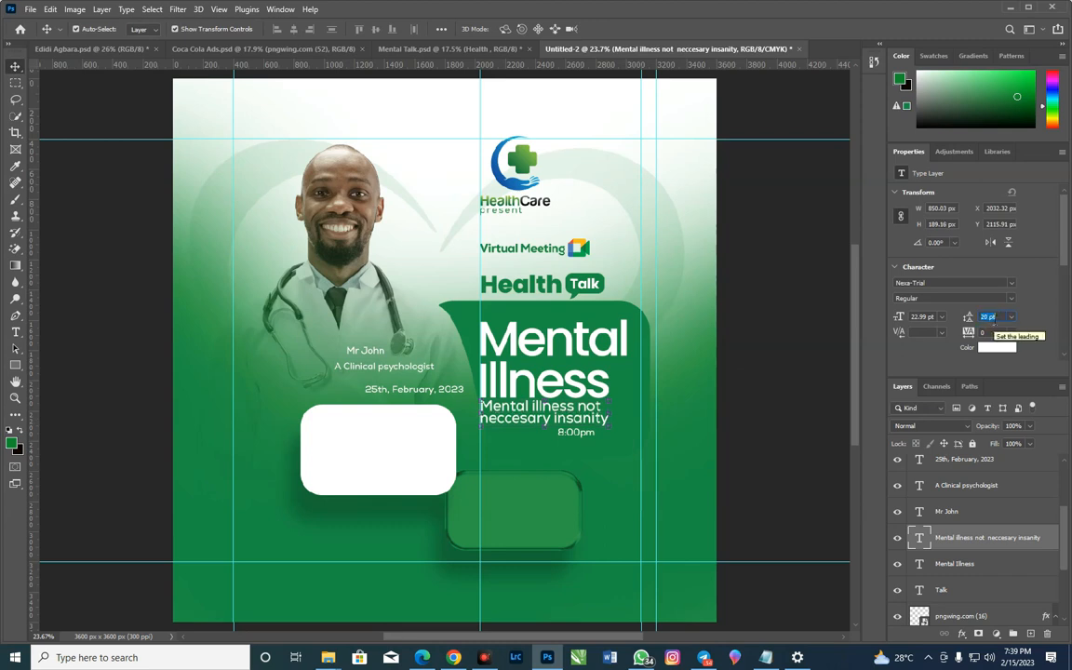
Move the "8:00pm" text down into the empty area just right of the small green box
click(579, 479)
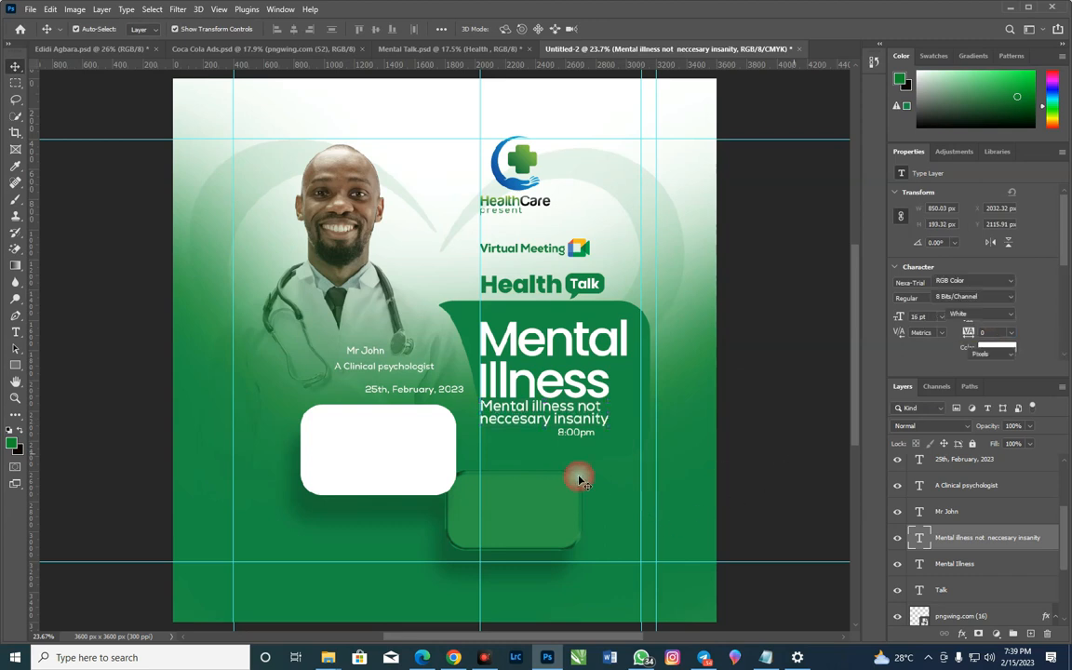
drag(579, 444, 625, 511)
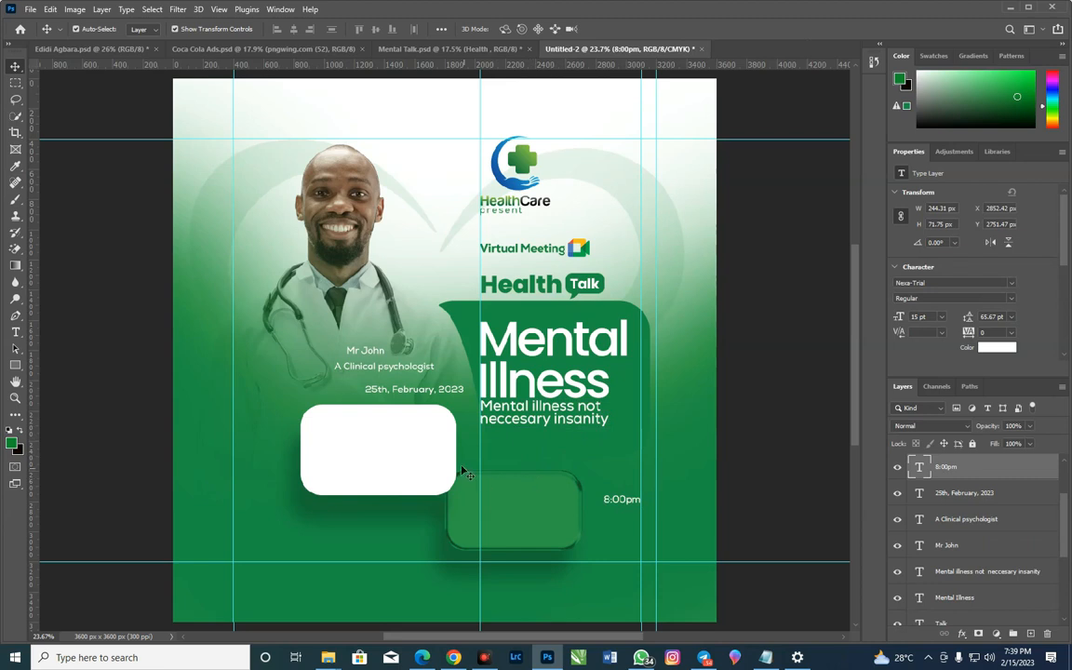
drag(451, 437, 464, 442)
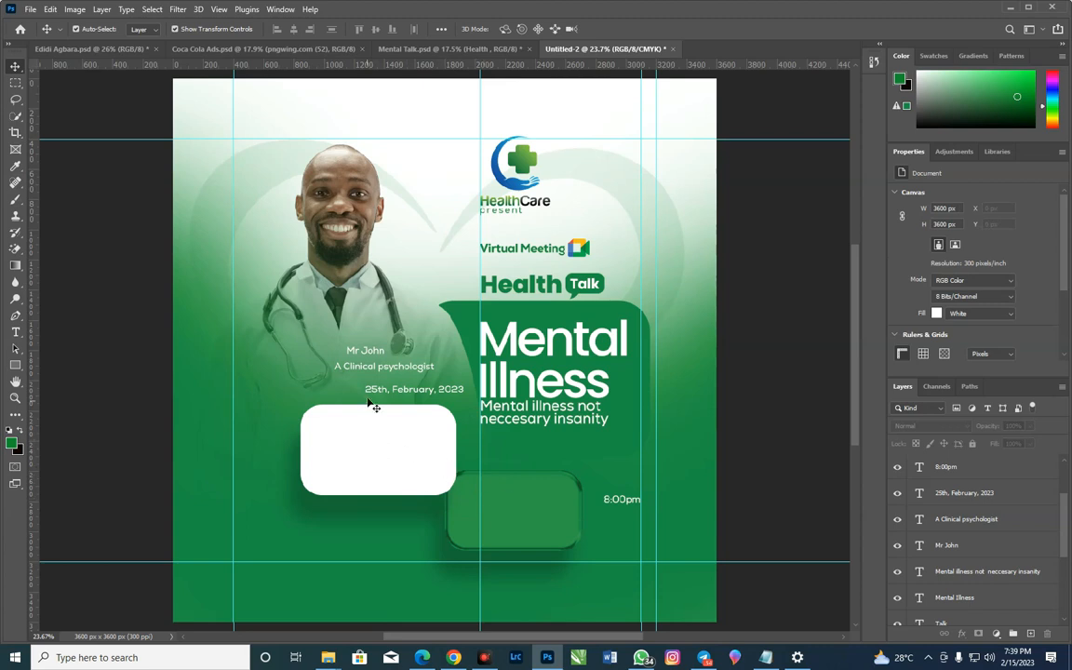
Move the speaker's name onto the white card and enlarge it to about 39.47 pt
drag(370, 356, 593, 463)
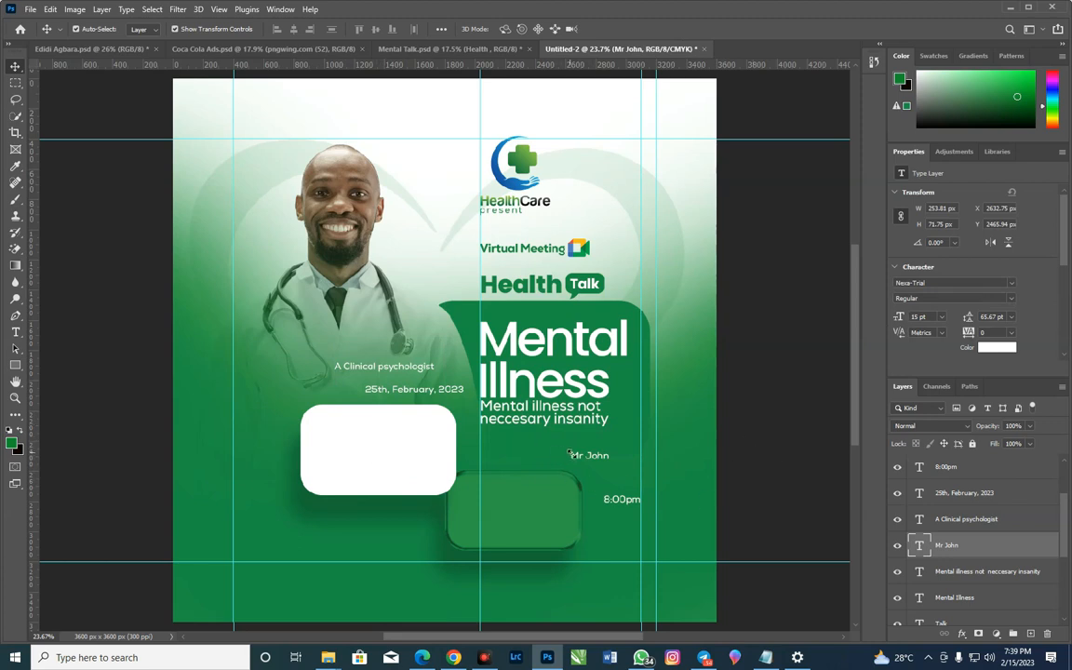
key(ctrl+t)
drag(572, 462, 354, 439)
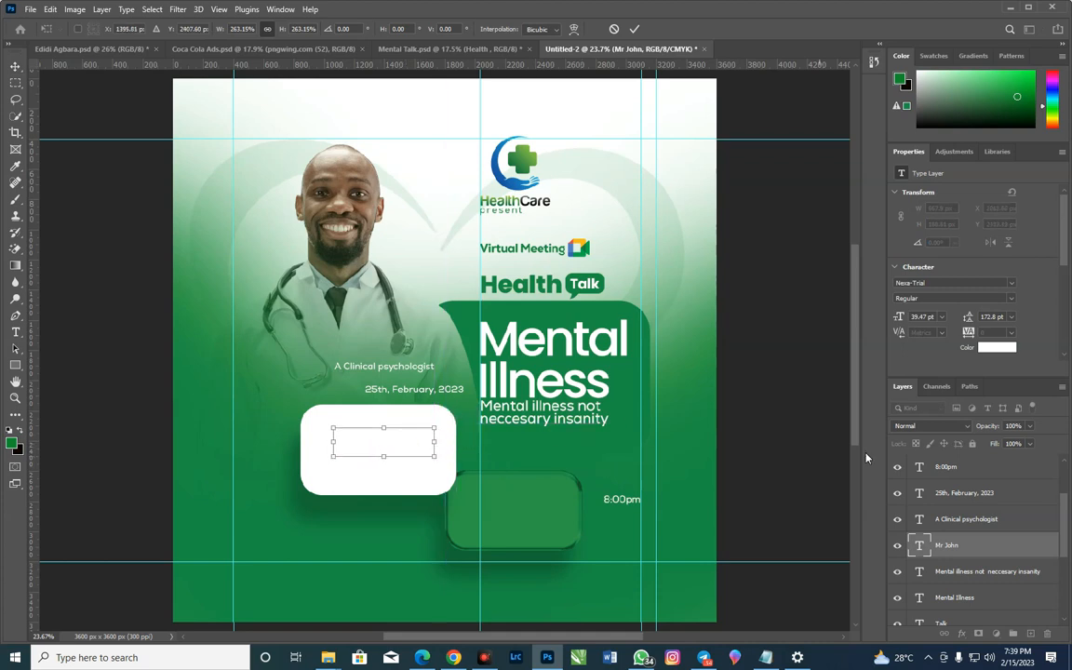
click(635, 28)
Recolour the speaker's name with the green sampled from the artwork, 158c2e
click(986, 352)
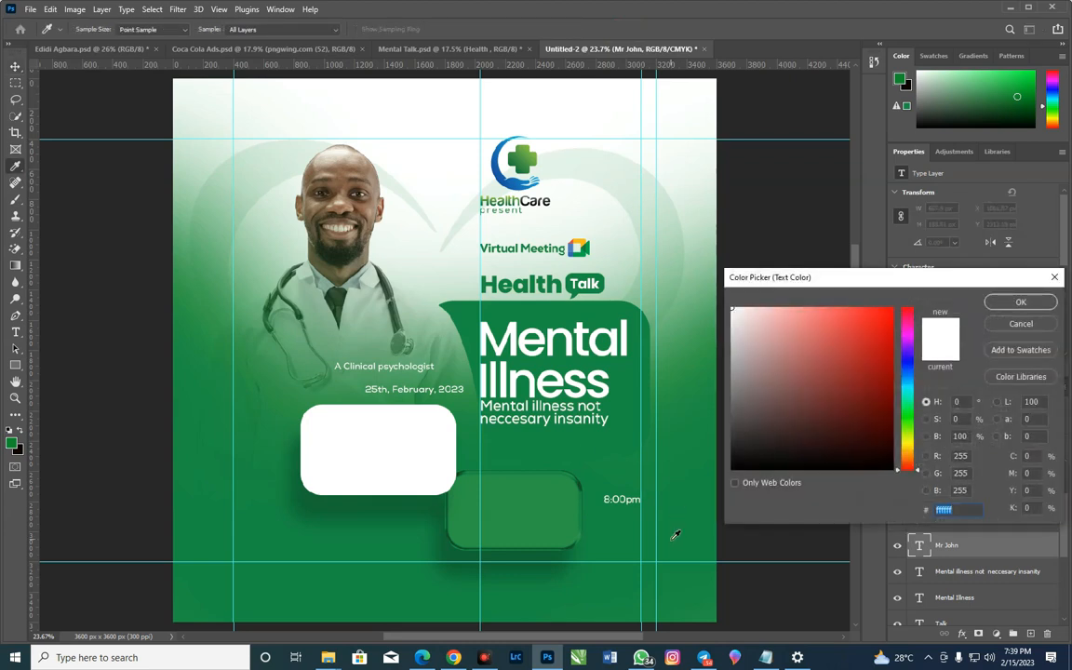
click(655, 433)
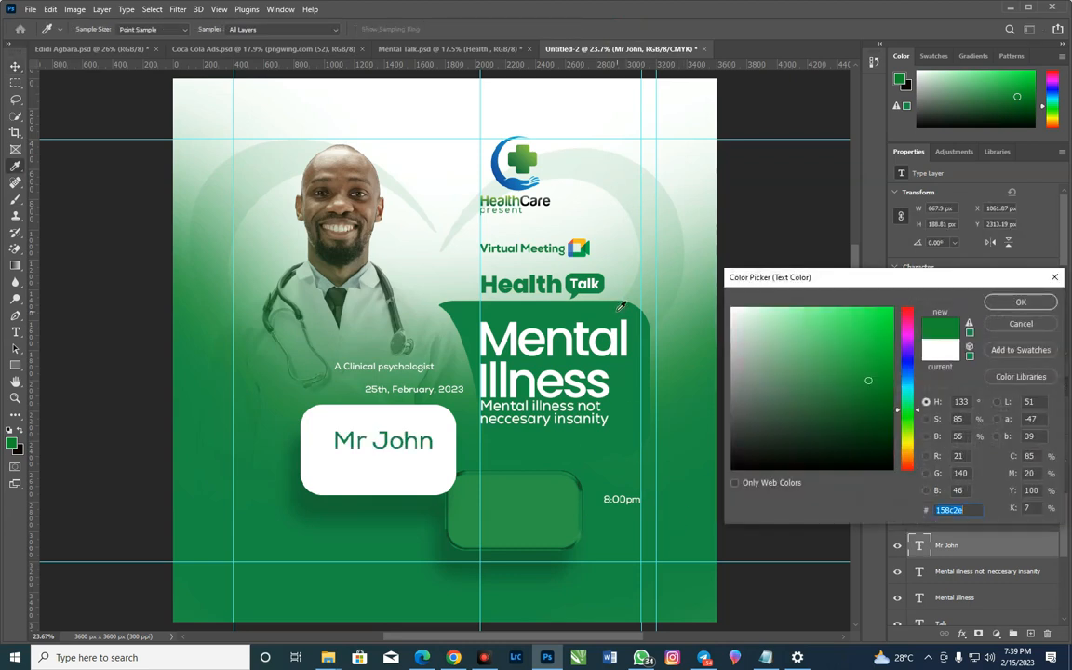
click(1021, 302)
Tighten the tracking of the speaker's name to -60
double_click(994, 333)
text(-20)
key(Return)
text(-40)
key(Return)
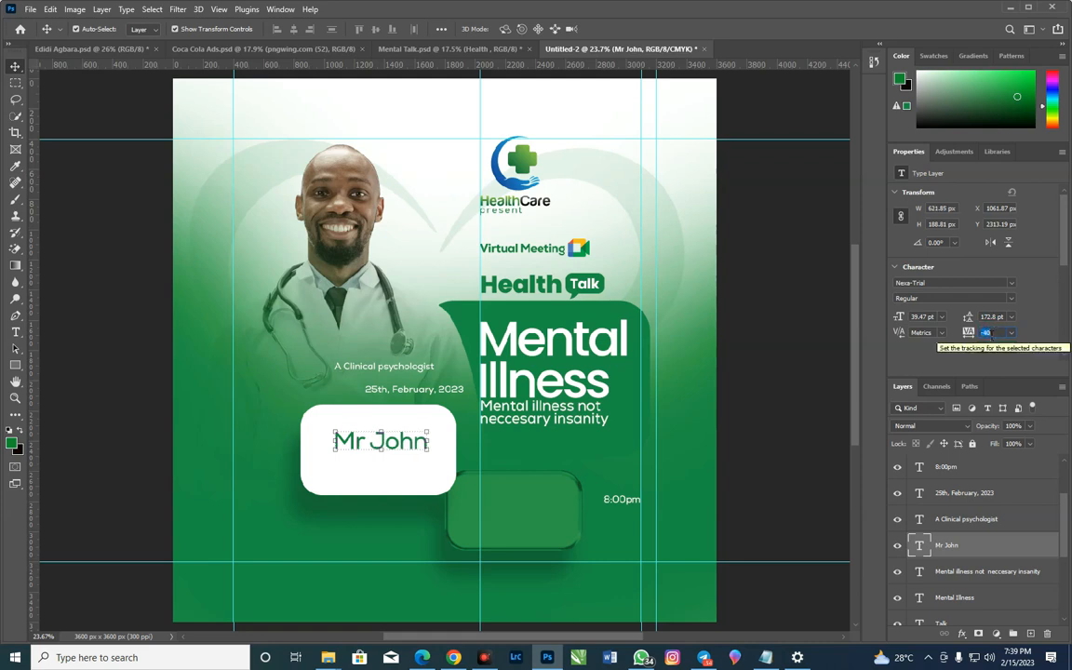
text(-60)
key(Return)
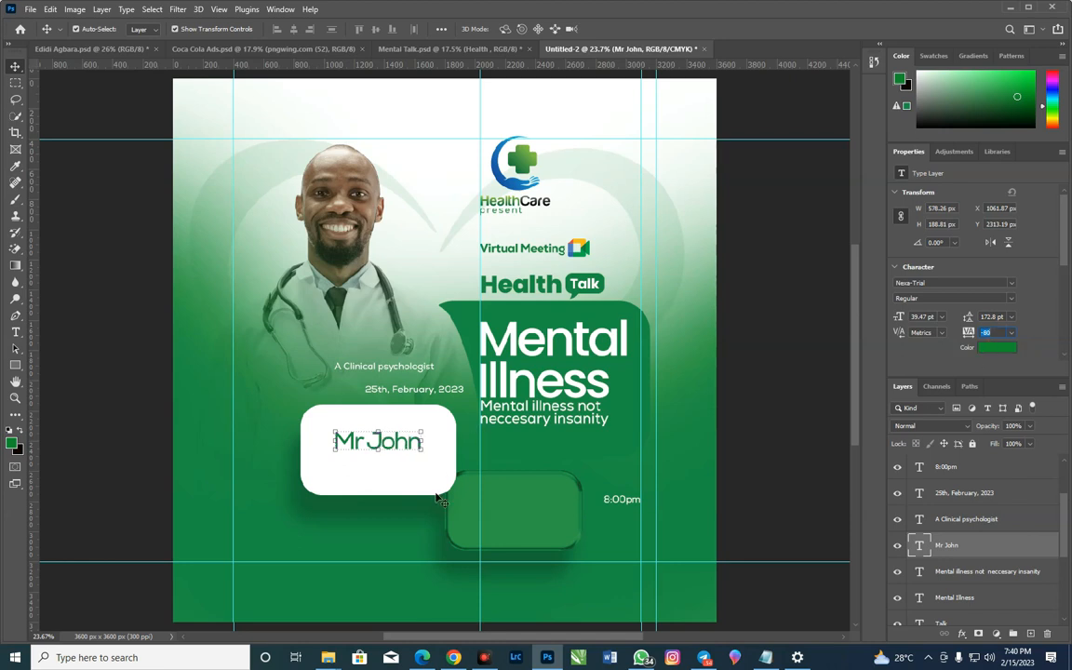
Enlarge the speaker's name to about 52.45 pt and centre it across the white card
drag(423, 454, 440, 463)
drag(333, 429, 326, 425)
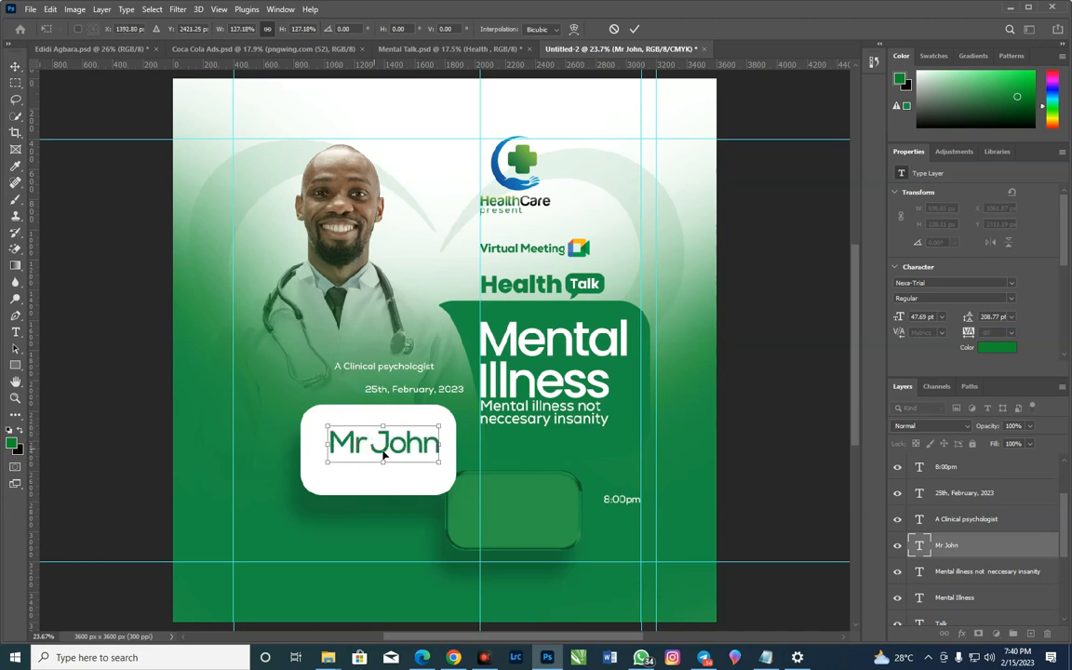
drag(394, 449, 389, 455)
drag(320, 434, 317, 430)
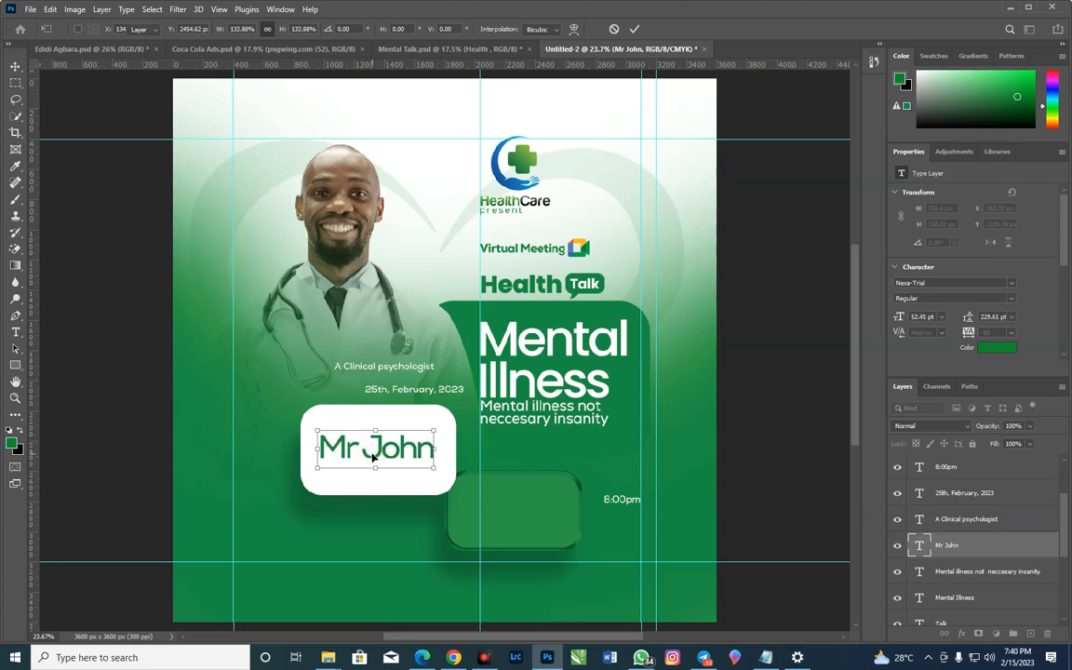
key(Return)
Move "A Clinical psychologist" below the speaker's name on the white card and colour it green, 158c2e
drag(421, 371, 419, 477)
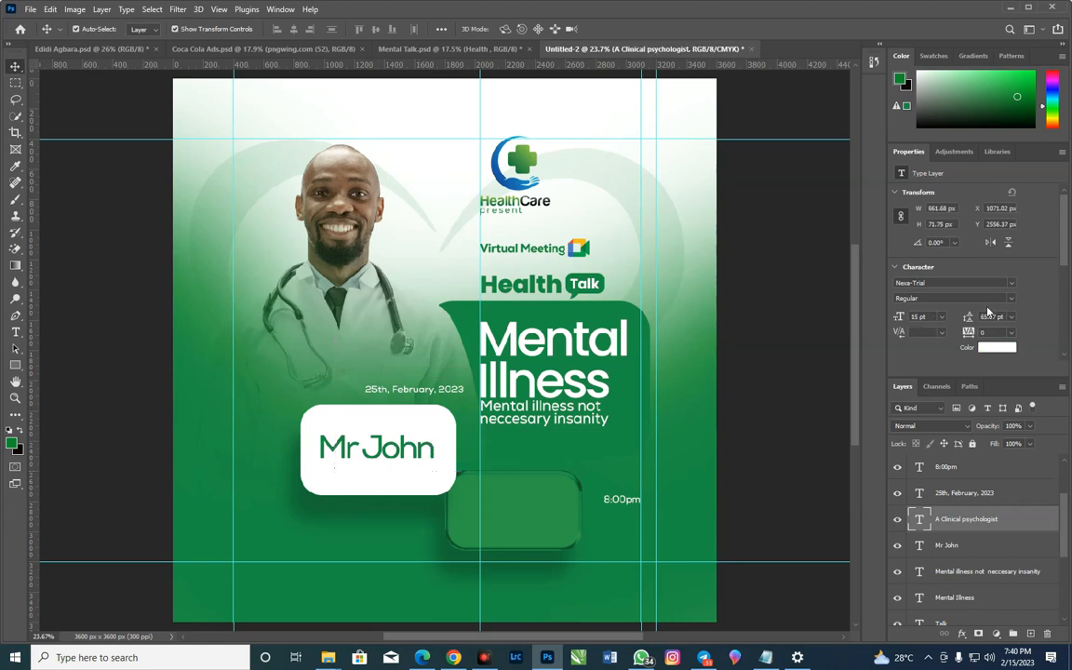
click(993, 348)
click(558, 307)
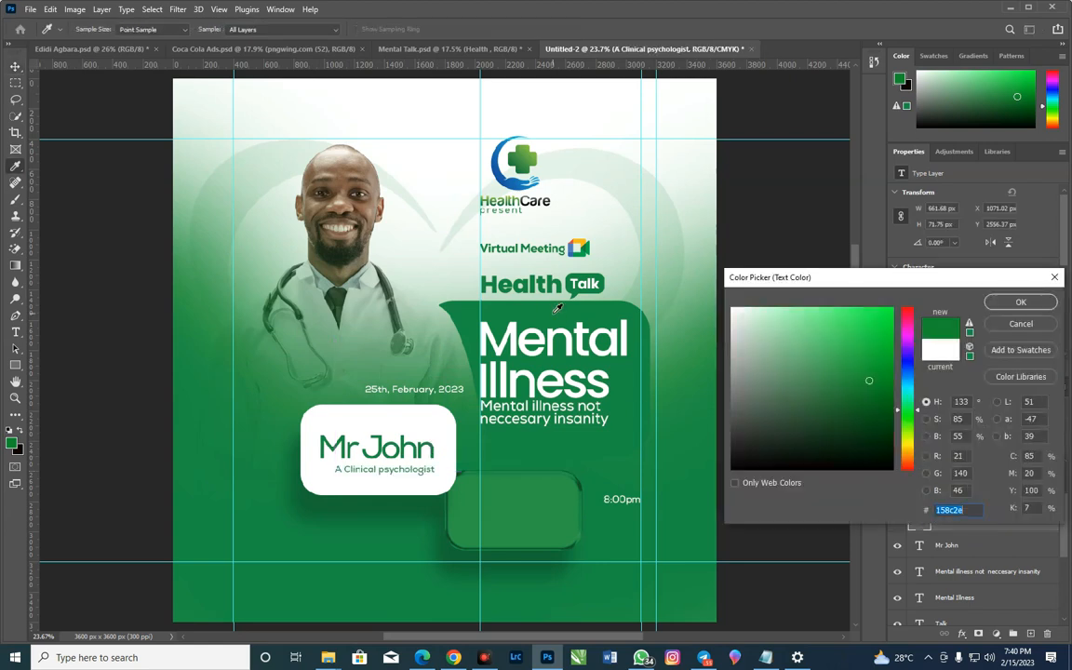
key(Return)
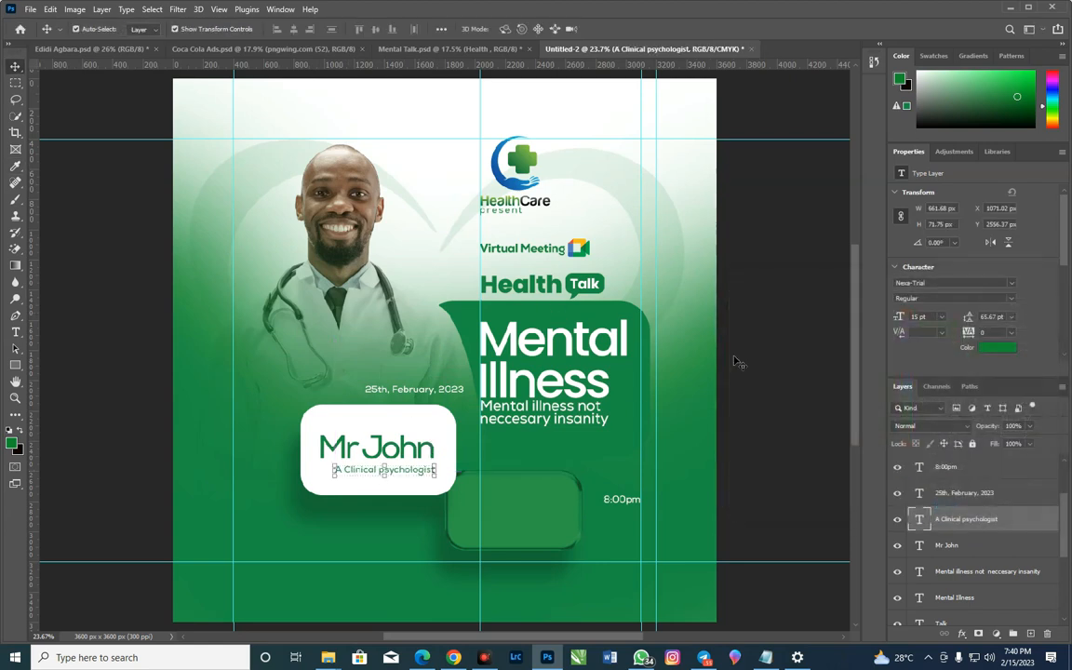
Tighten the tracking of "A Clinical psychologist" to -60
click(1011, 334)
click(1011, 335)
scroll(989, 335, down, 1)
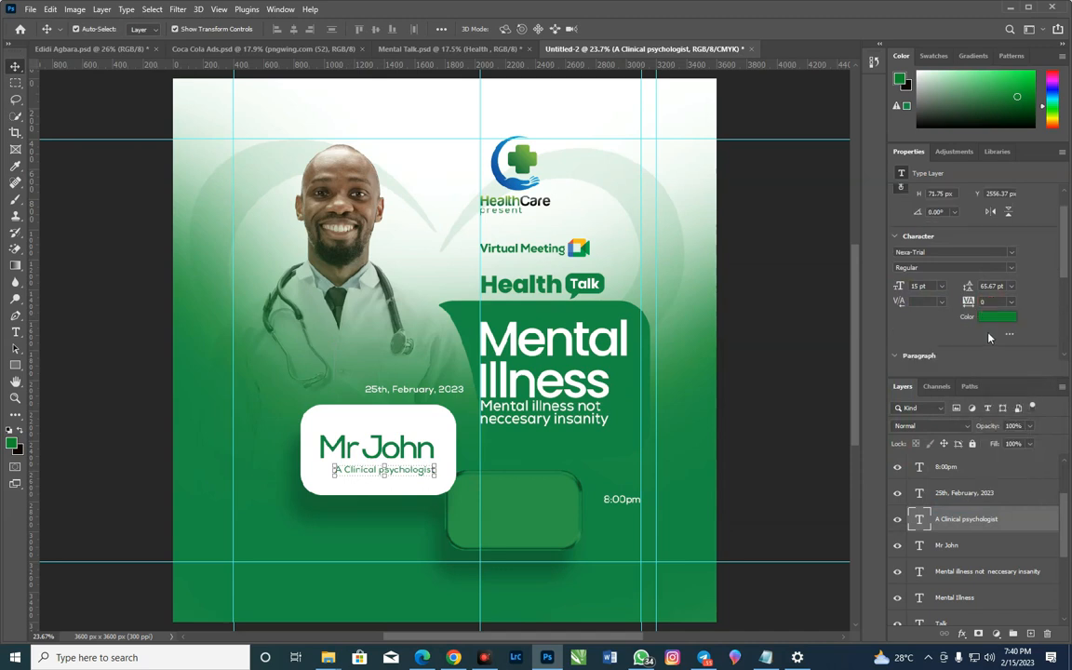
click(990, 303)
scroll(990, 303, down, 6)
Enlarge "A Clinical psychologist" to about 19.71 pt and nudge it left and up to align closely beneath the speaker's name
drag(333, 465, 321, 463)
drag(424, 476, 436, 497)
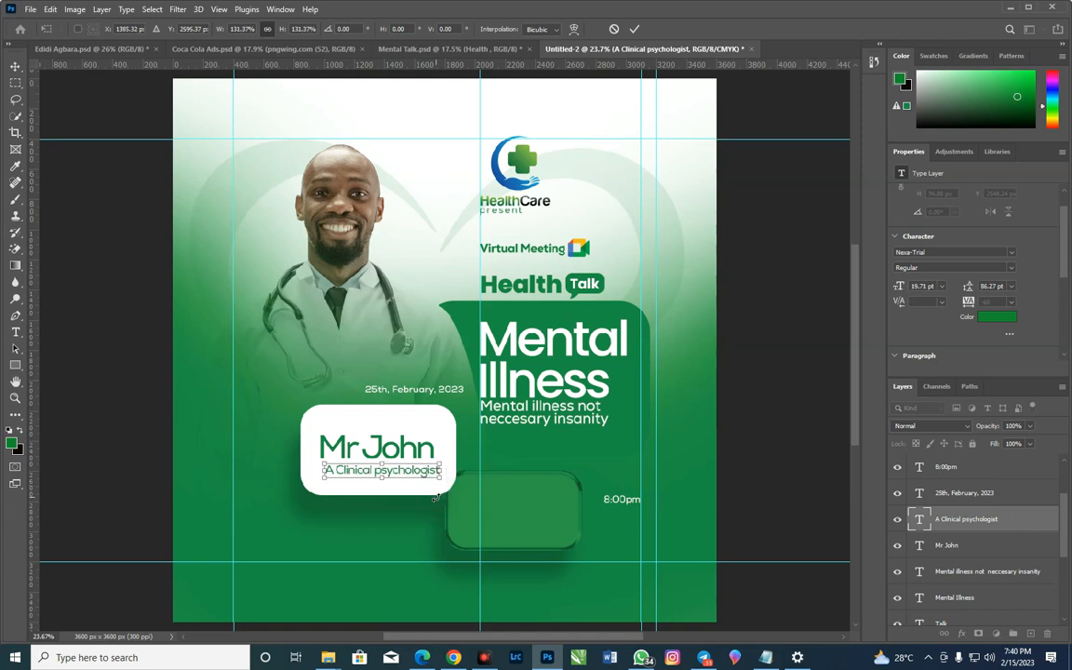
key(shift+Left)
key(shift+Left)
key(shift+Left)
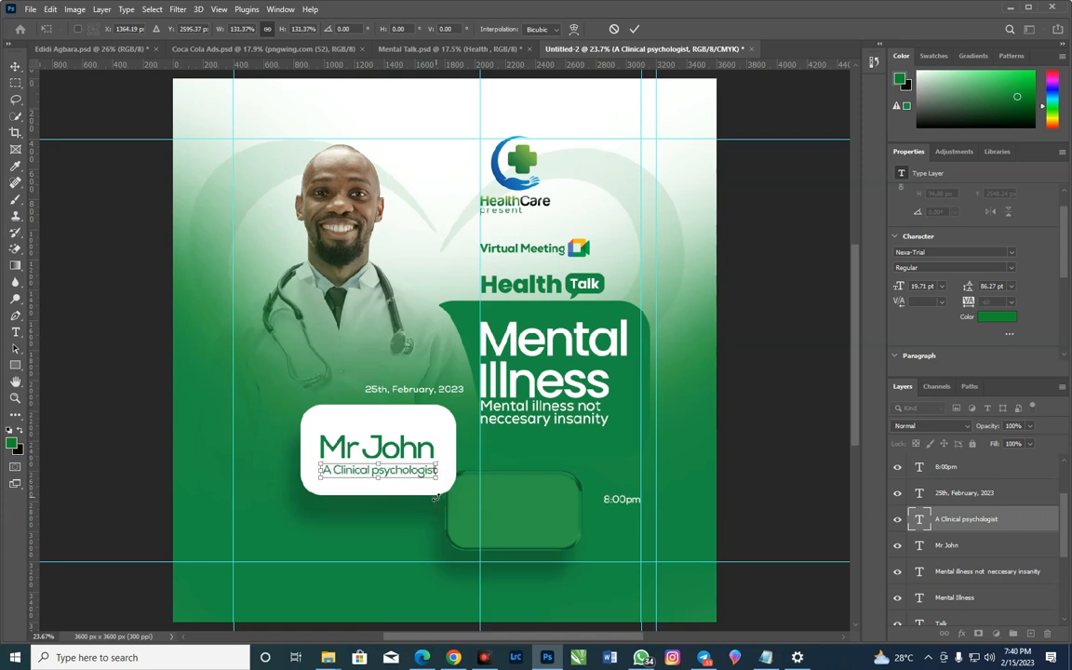
key(shift+Up)
key(shift+Up)
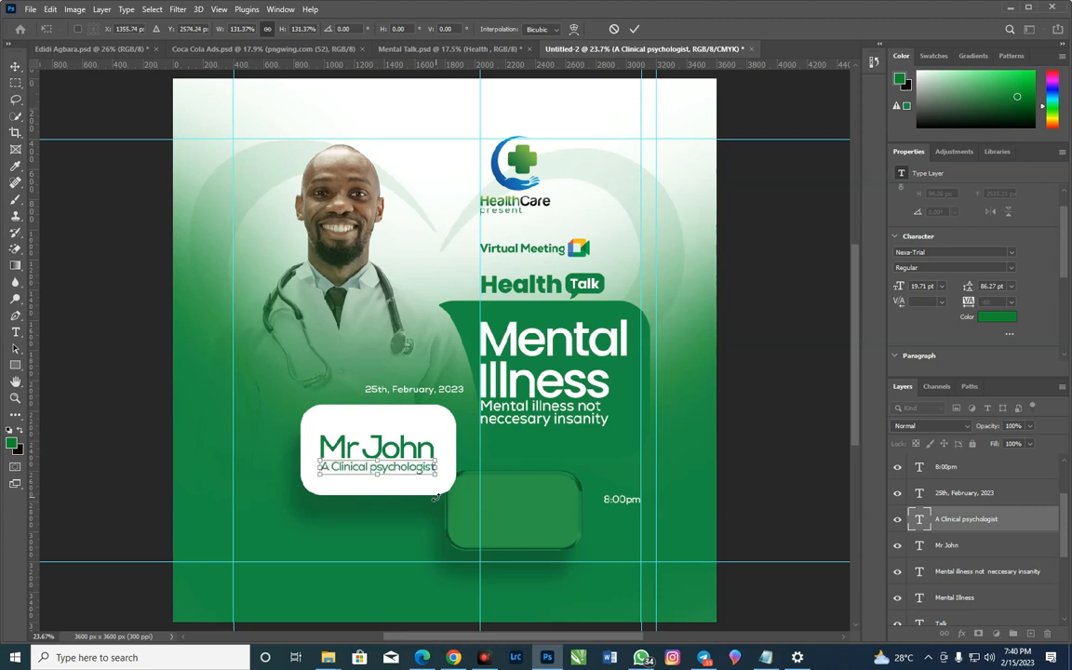
key(Return)
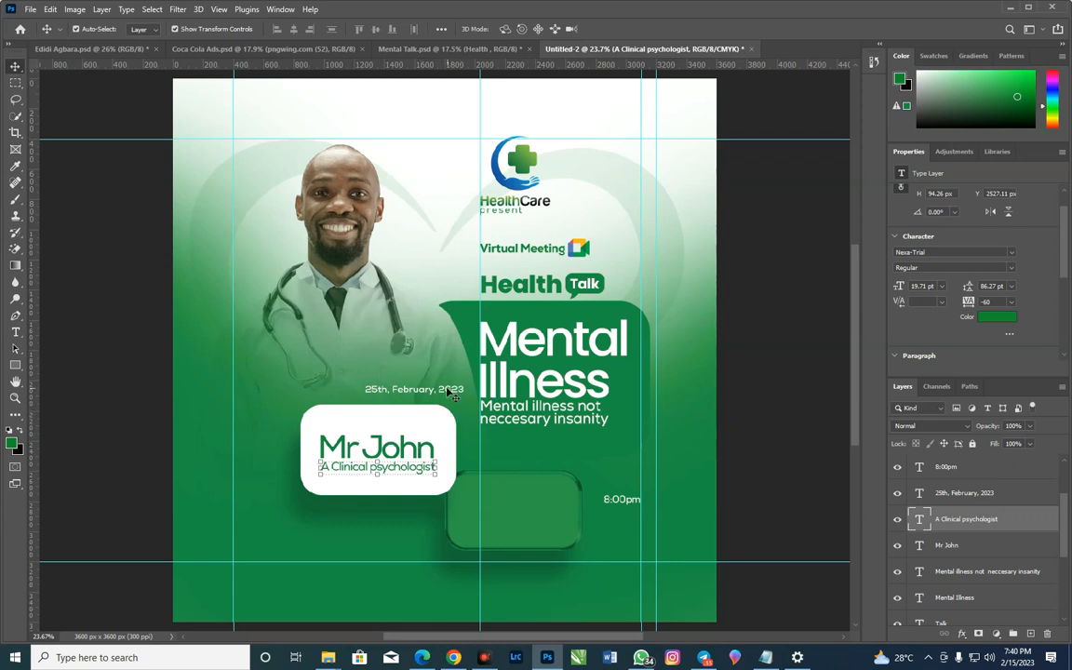
Place the date on the small green box as "25, February, 2023" and enlarge it to about 19.1 pt
drag(449, 393, 549, 492)
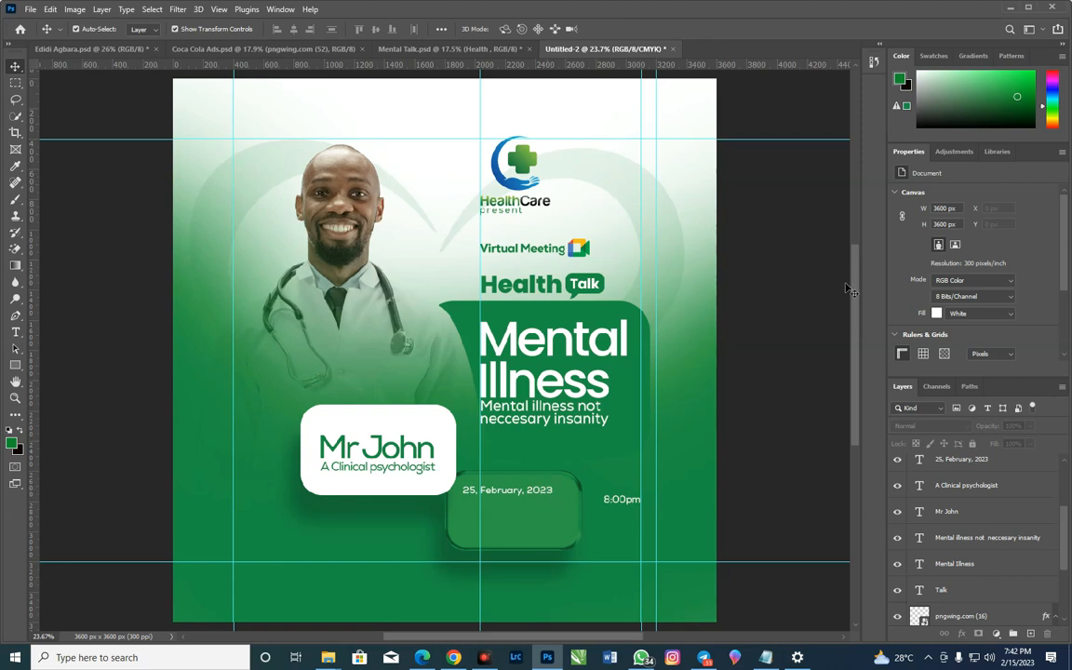
click(550, 493)
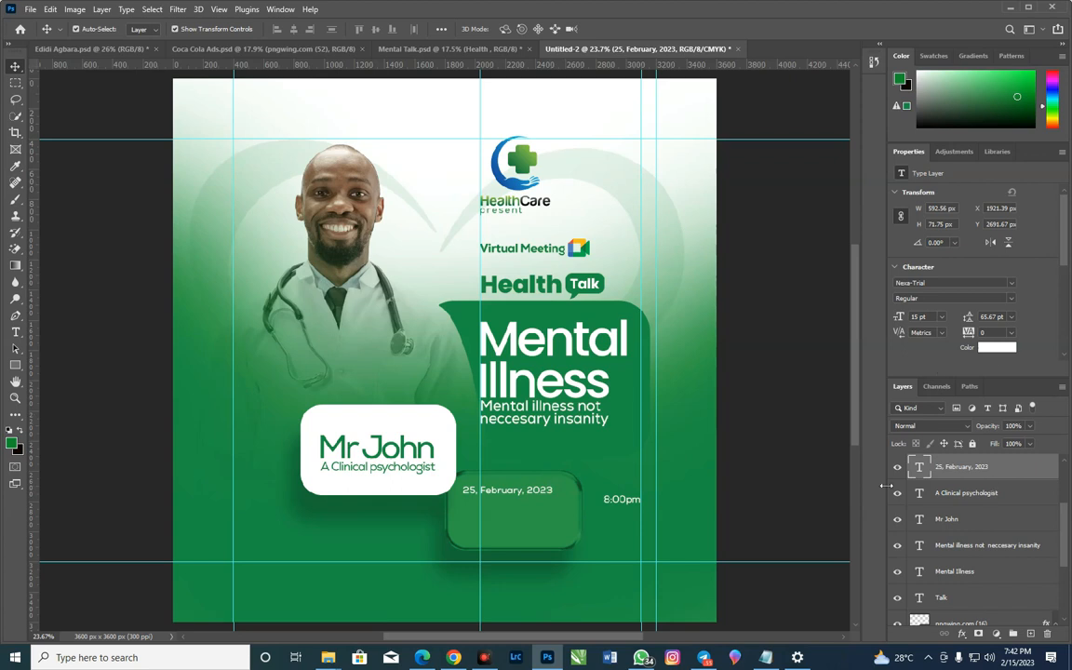
drag(558, 499, 575, 505)
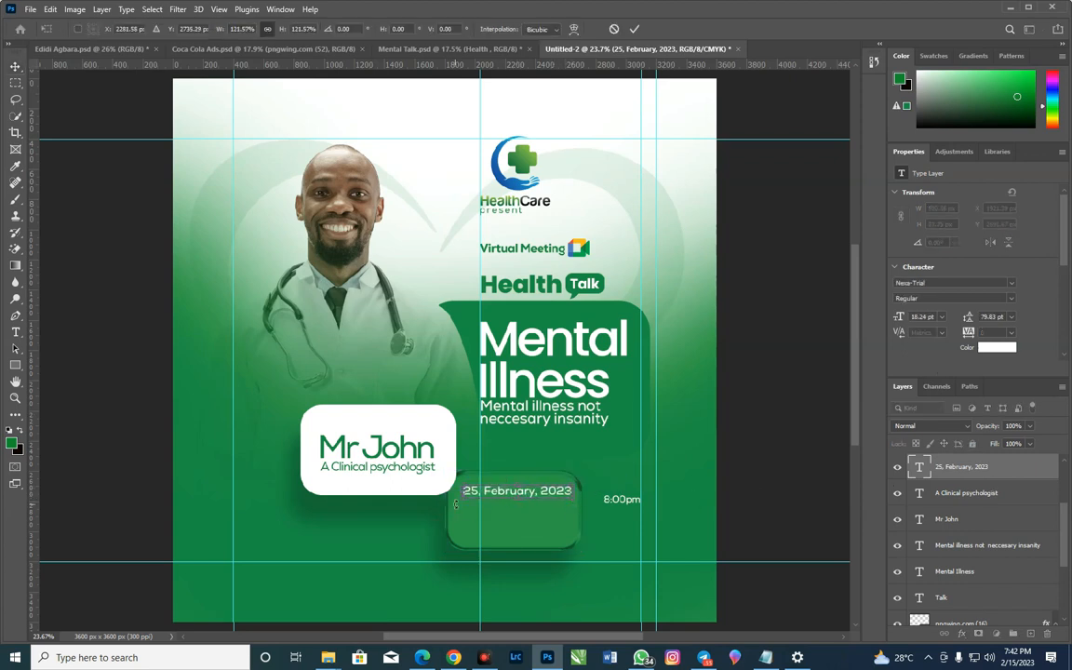
drag(455, 503, 449, 503)
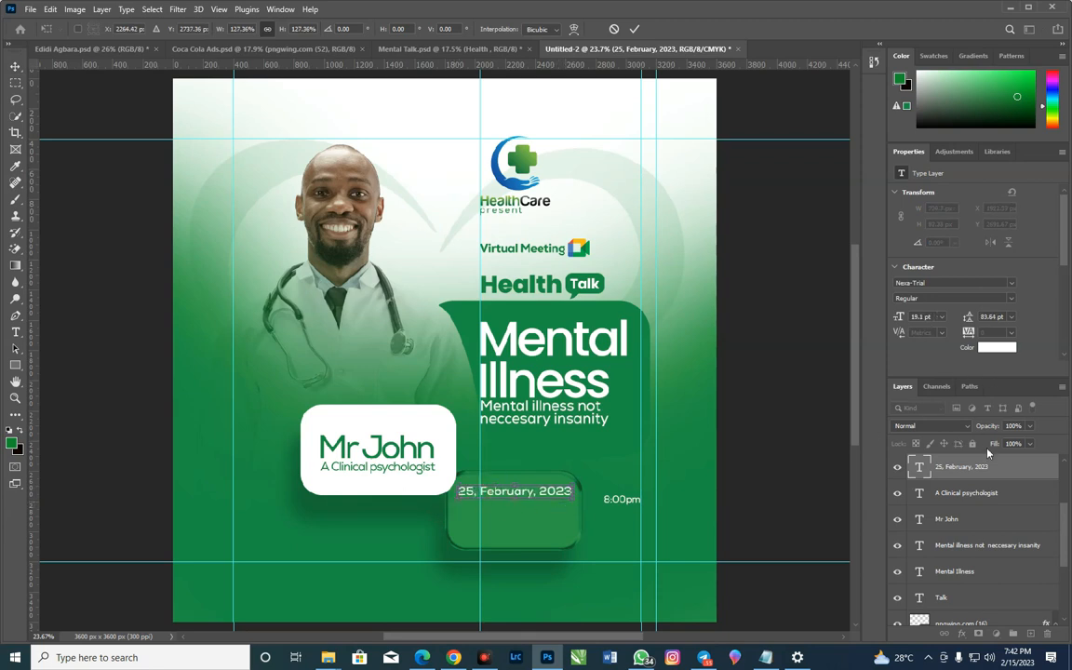
key(Return)
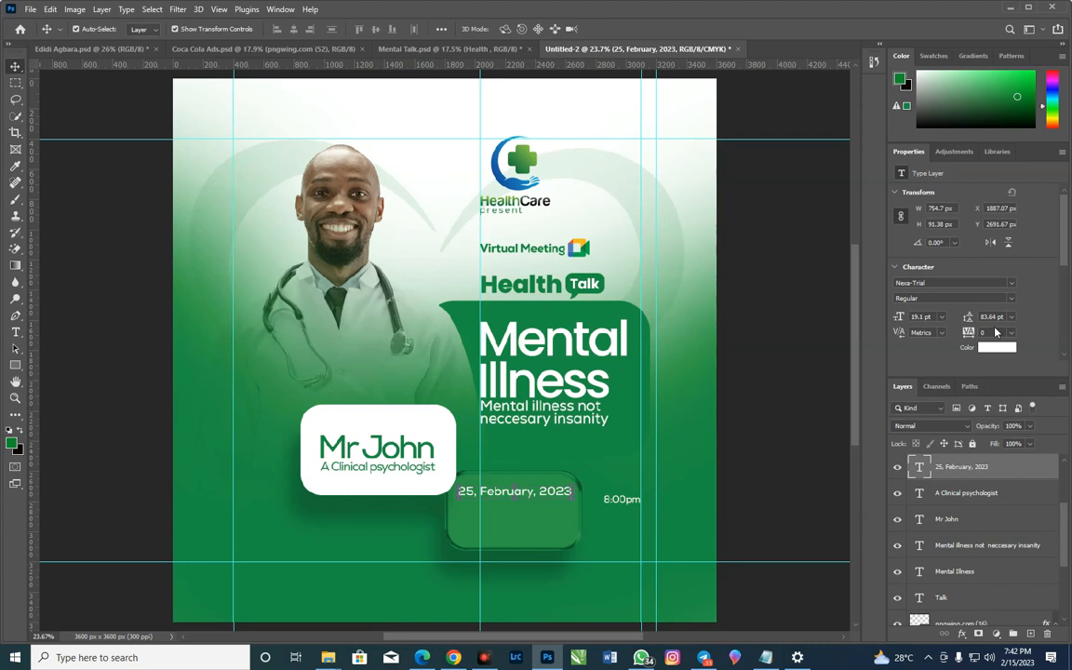
Set the date's tracking to -60 and enlarge it to span most of the small green box's width
click(986, 332)
scroll(987, 331, down, 6)
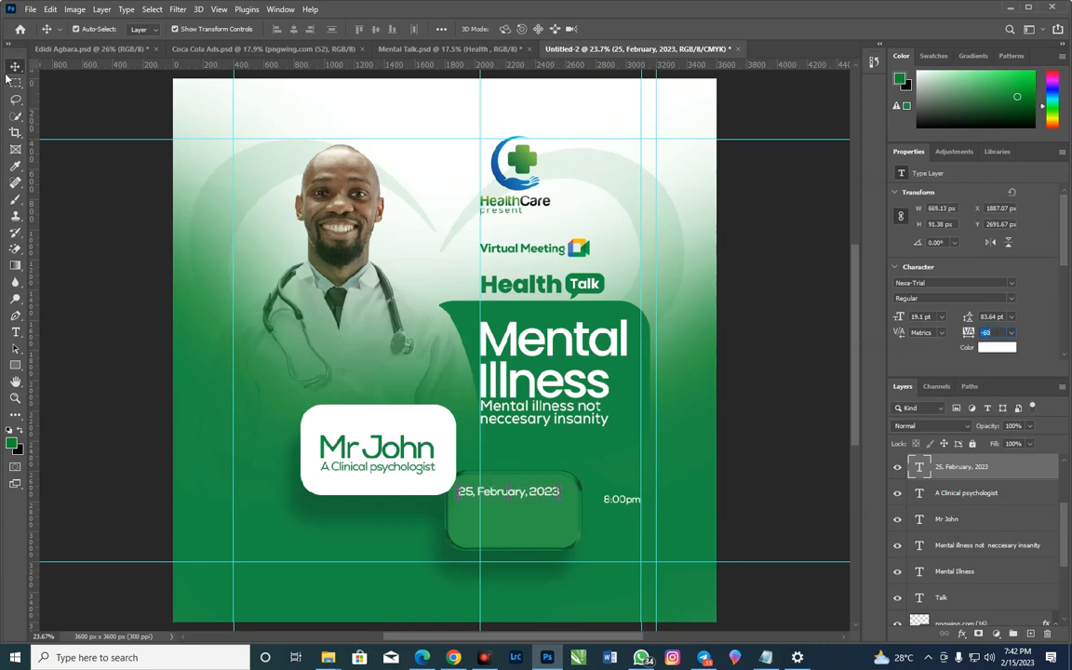
key(ctrl+t)
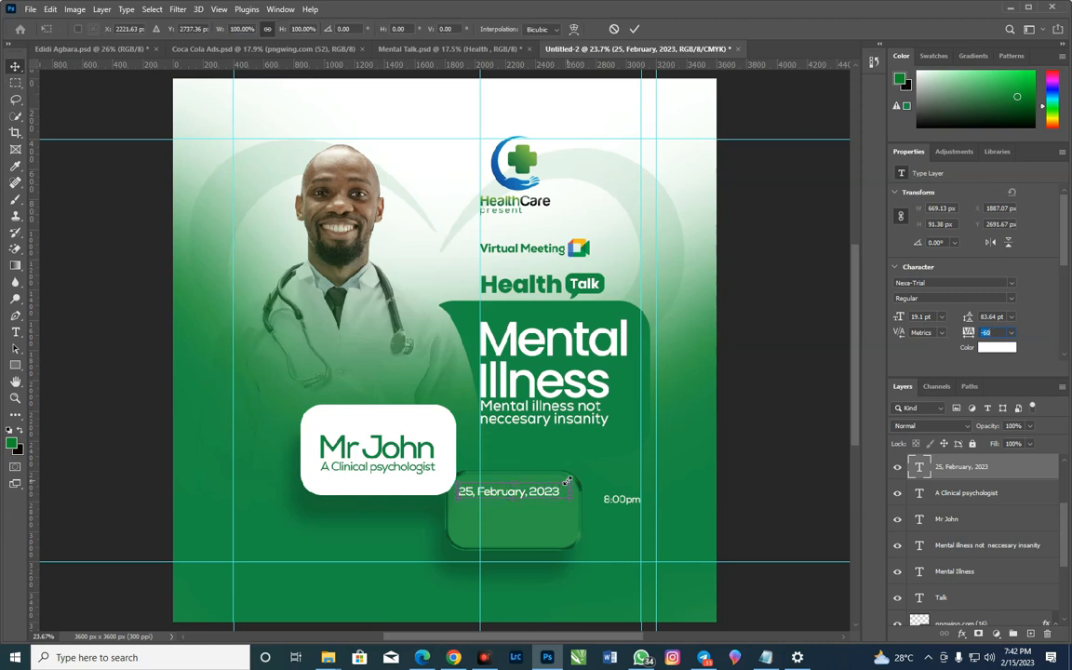
drag(558, 486, 569, 480)
key(Return)
Move "8:00pm" below the date in the small green box and enlarge it to about 43.72 pt
drag(600, 500, 567, 549)
key(ctrl+t)
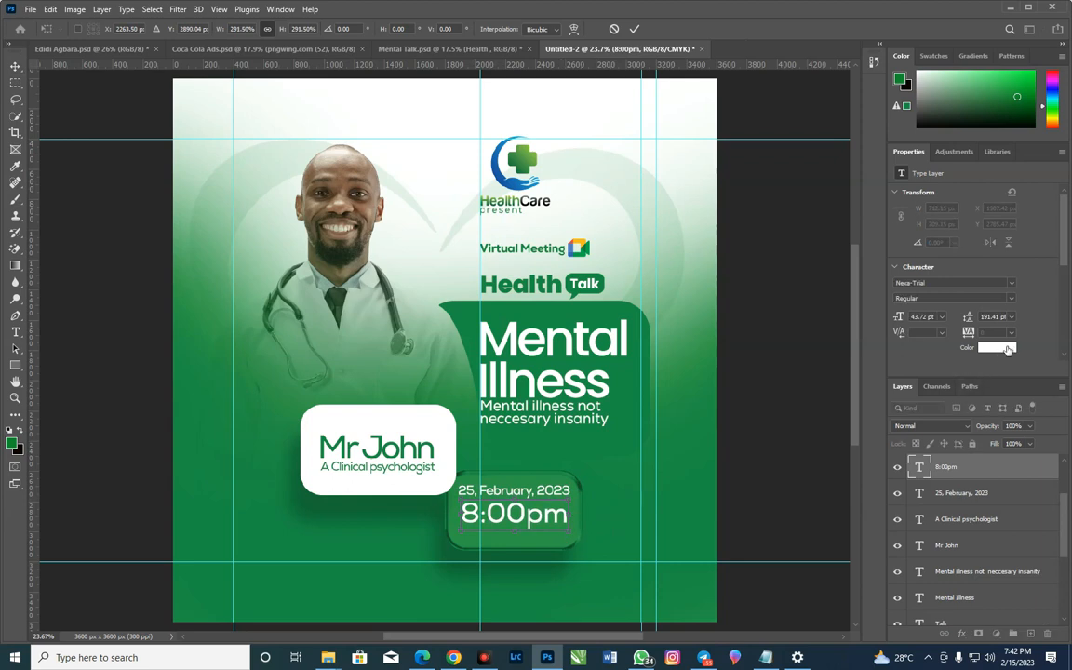
key(Return)
Set the "8:00pm" text's tracking to -100 and its font style to Book
click(990, 332)
scroll(993, 341, down, 2)
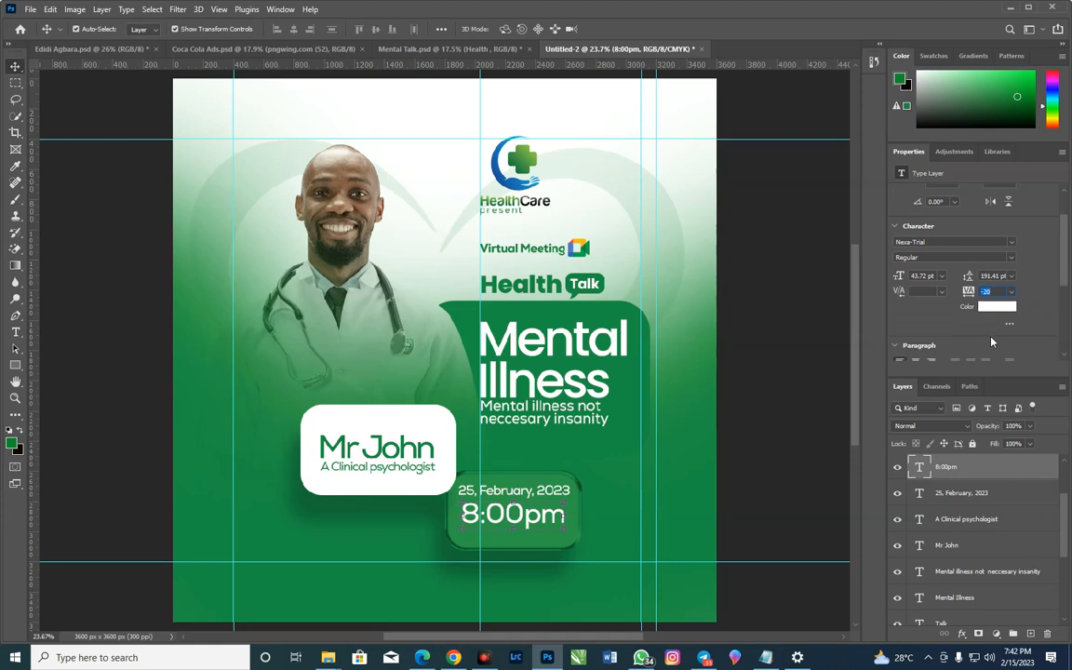
scroll(992, 342, down, 1)
scroll(992, 282, down, 4)
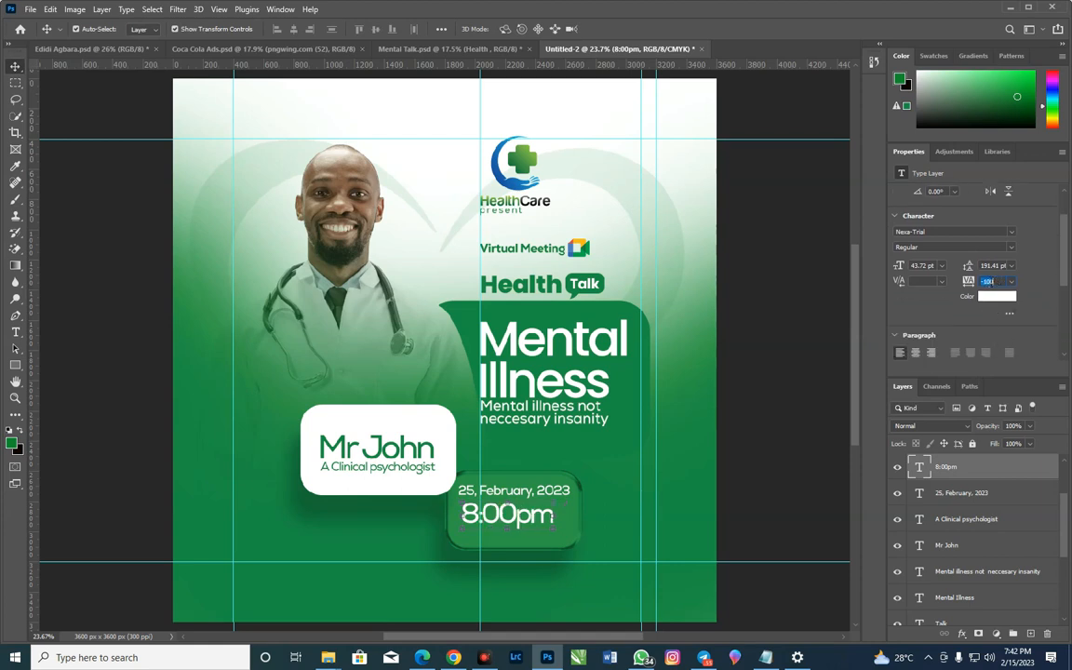
click(977, 247)
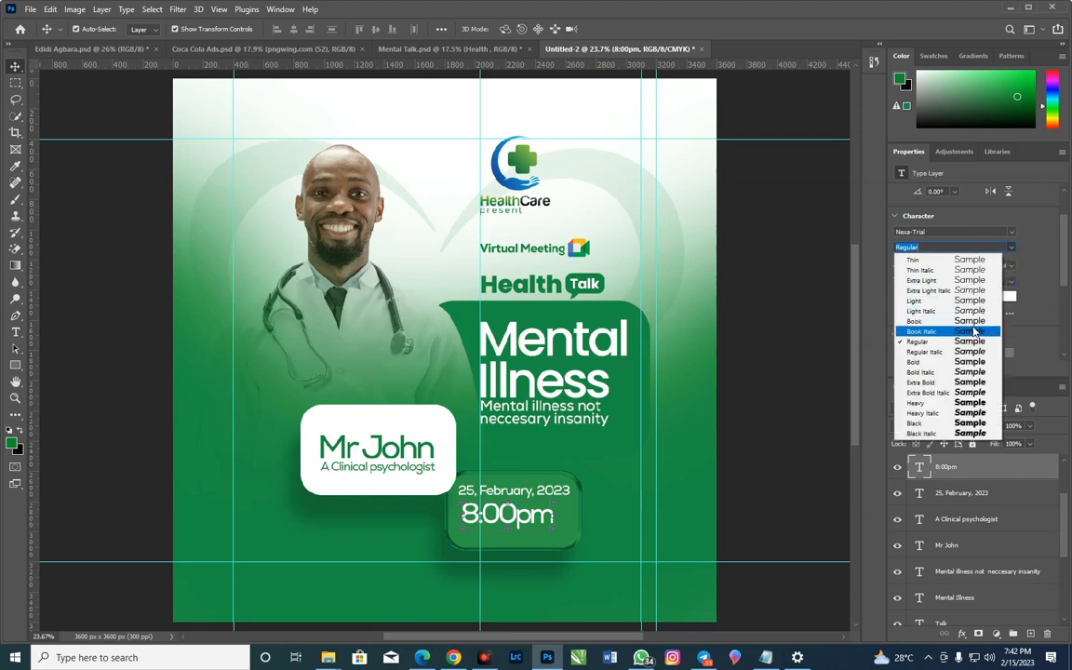
click(973, 322)
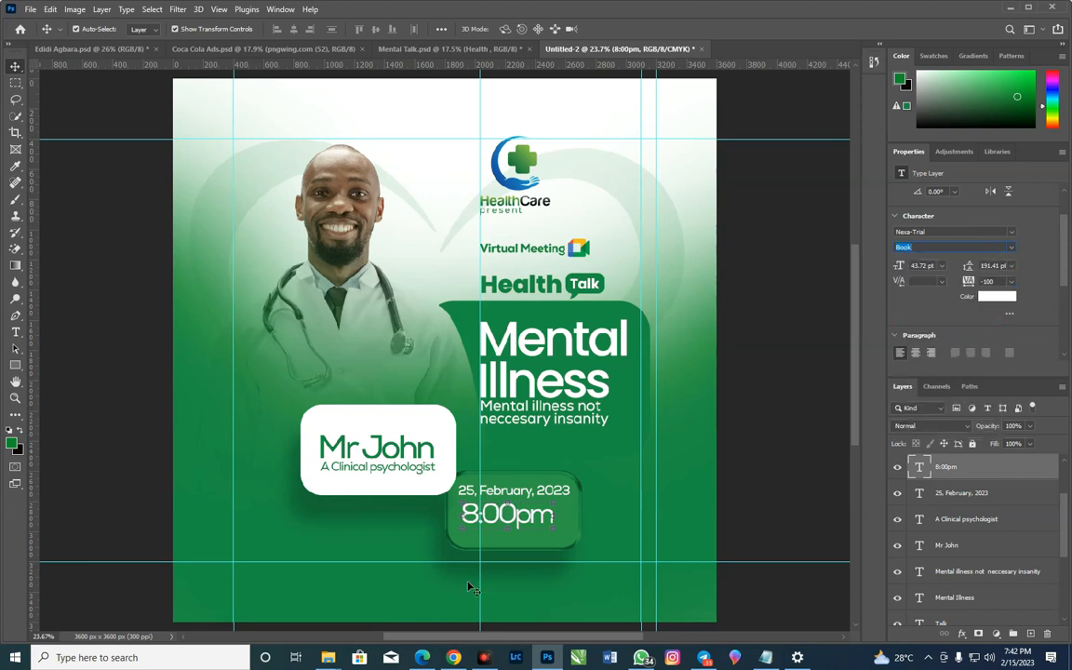
Enlarge "8:00pm" to about 51.2 pt so it matches the width of the date above
key(ctrl+t)
drag(554, 527, 566, 534)
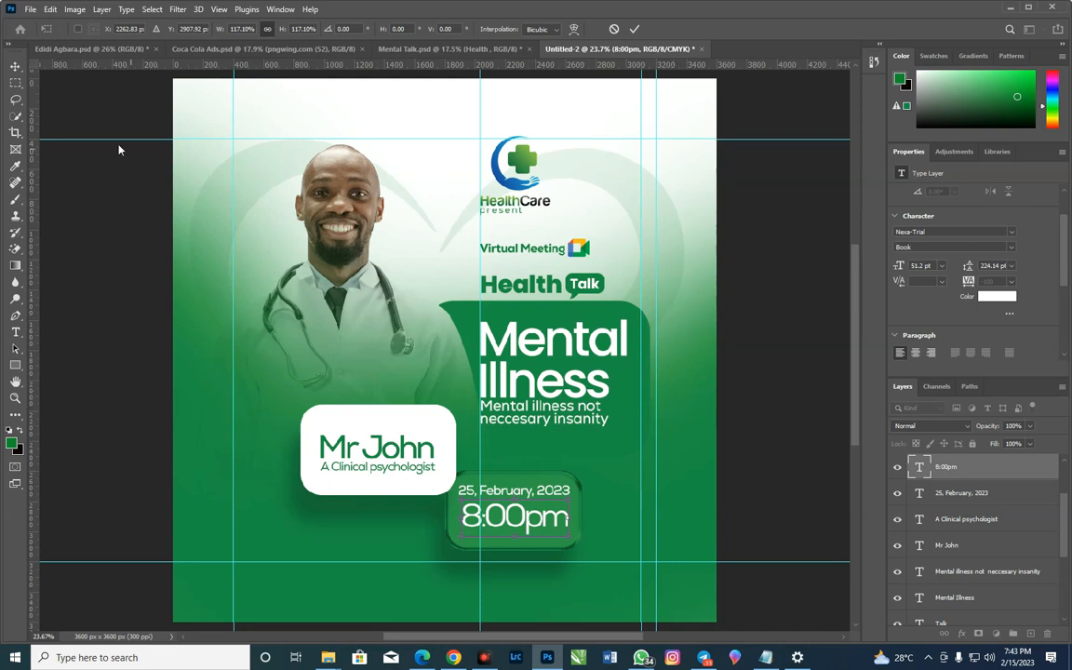
key(Return)
scroll(1012, 484, down, 5)
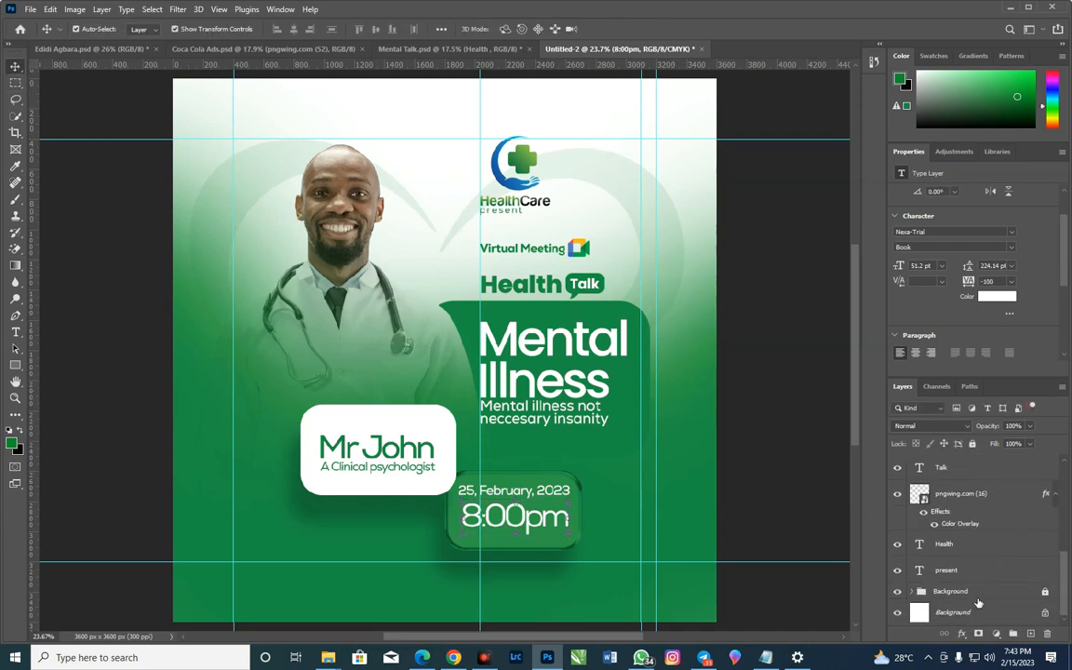
Expand the Background layer group and try to unlock its doctor photo and green gradient layers
click(913, 592)
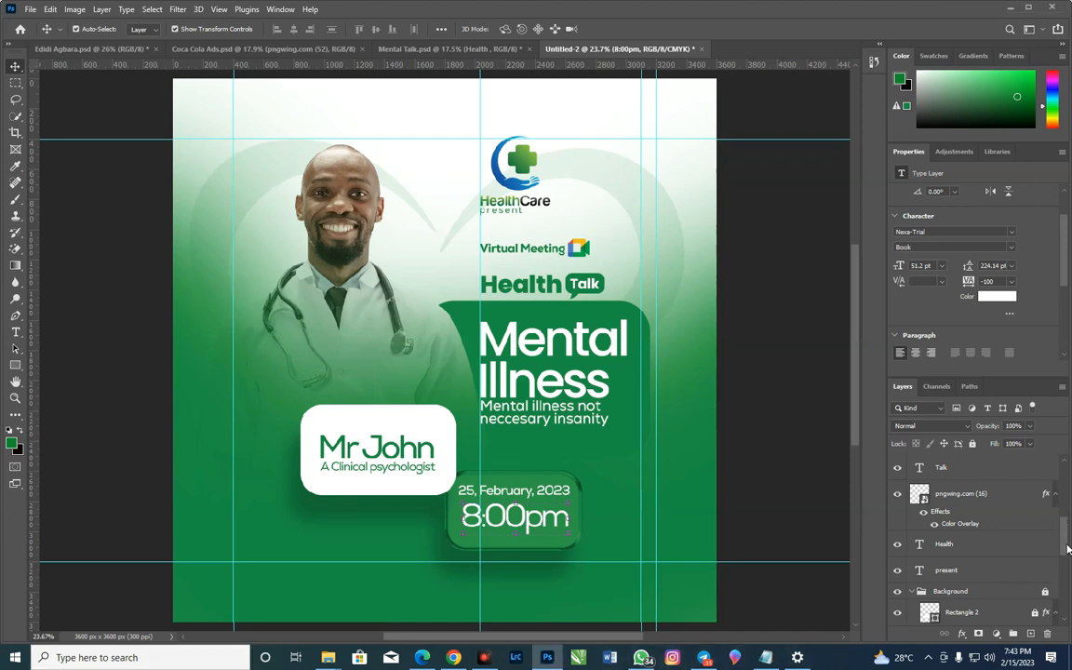
scroll(1066, 558, down, 5)
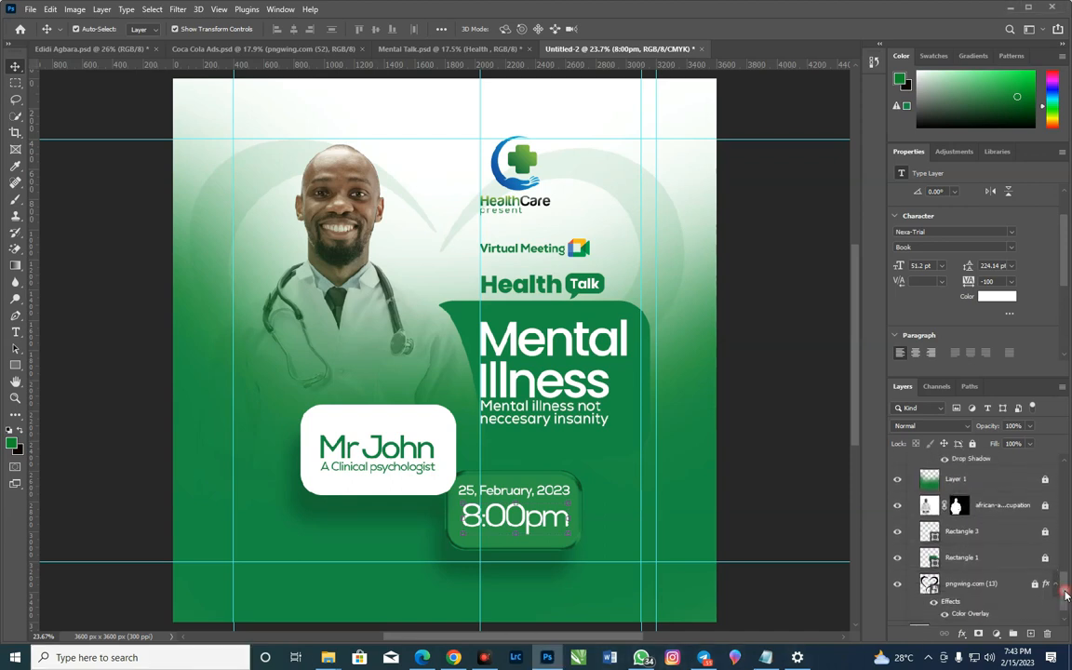
click(1044, 506)
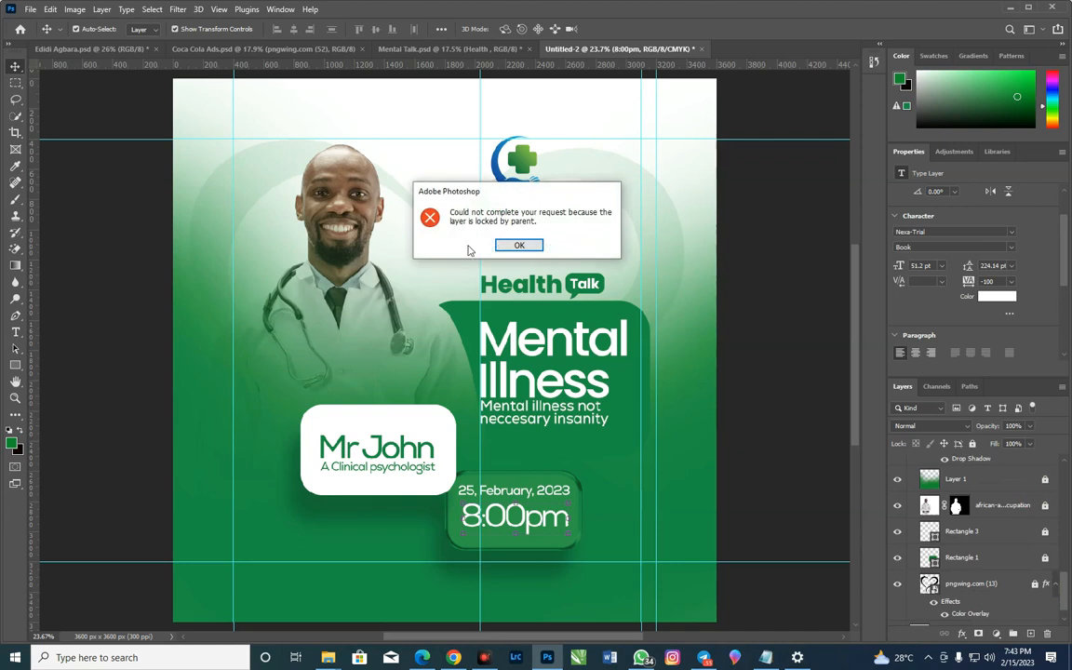
key(Return)
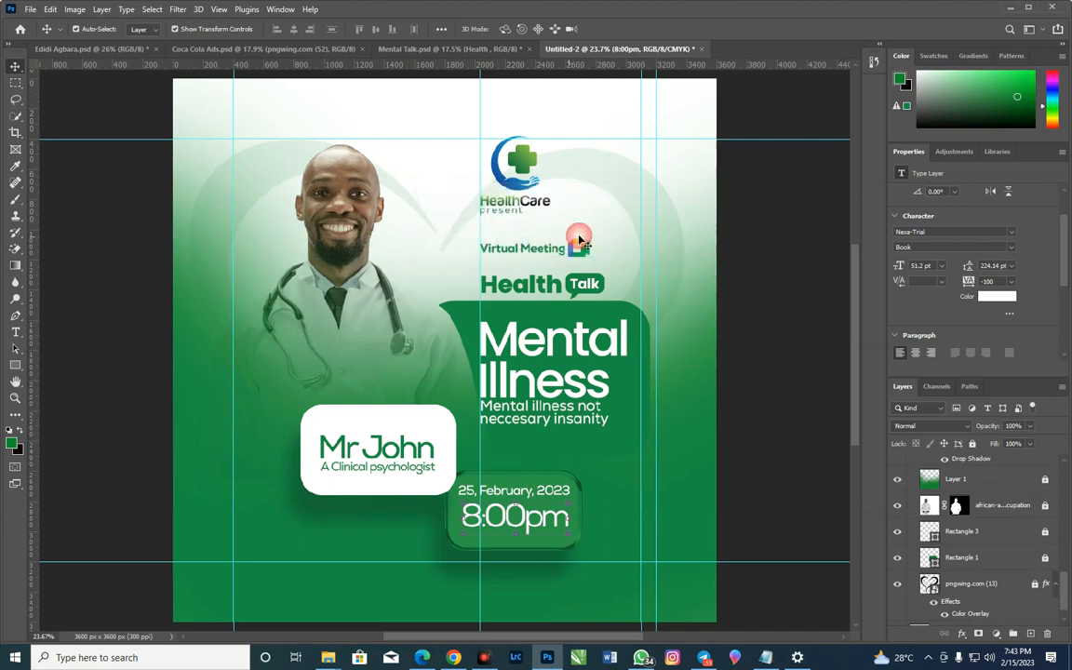
click(1044, 480)
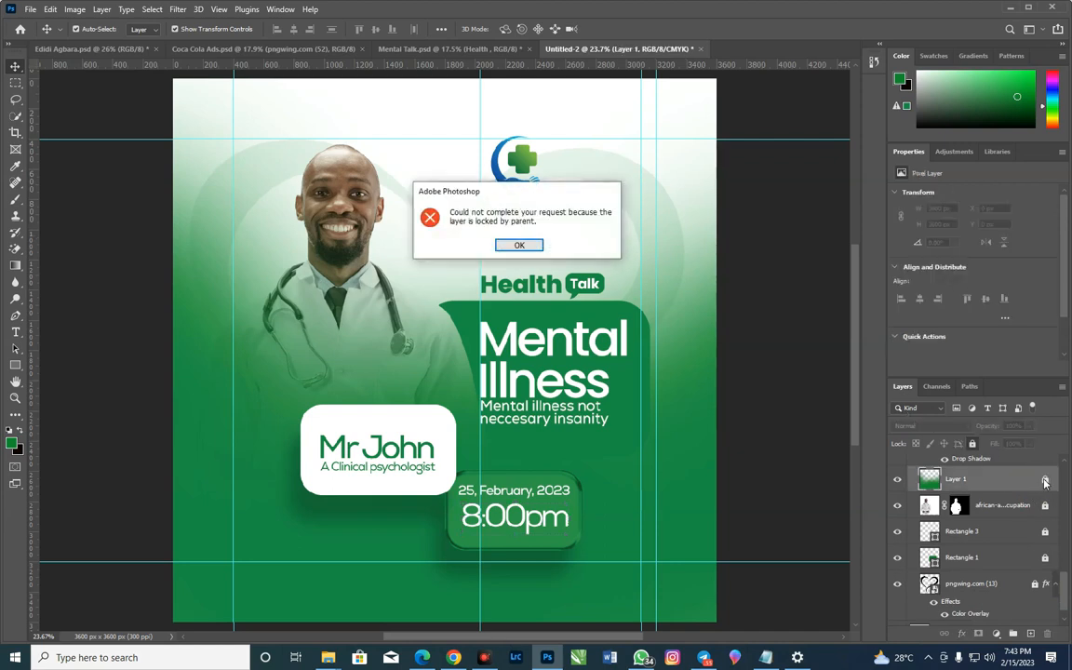
click(518, 246)
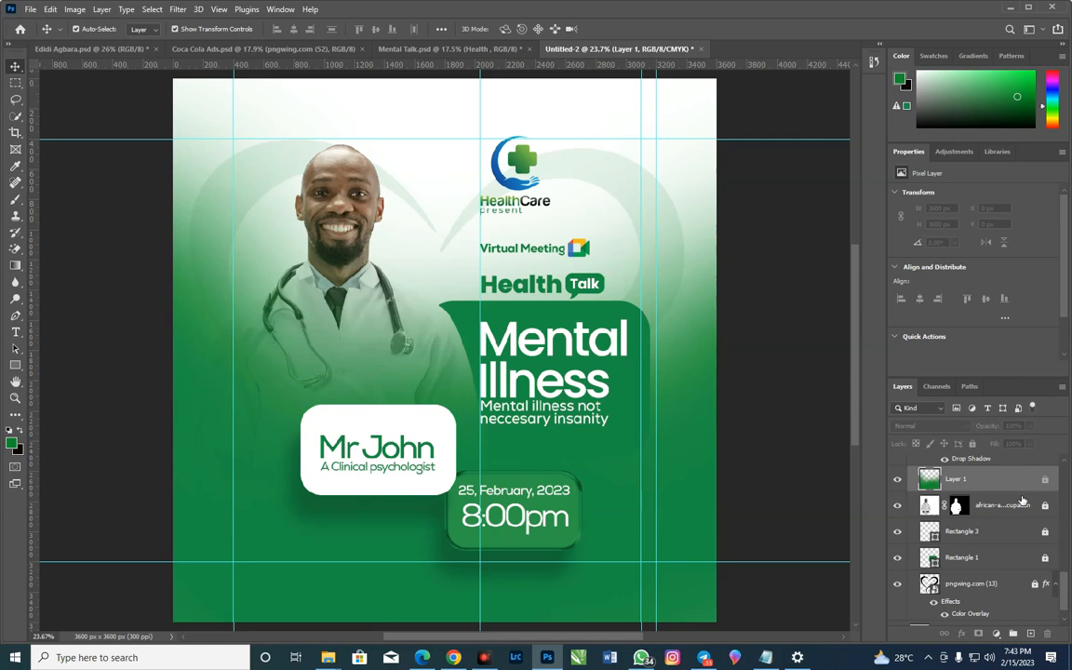
Unlock the Background group, then its Rectangle 2, green gradient (Layer 1) and doctor photo layers
scroll(1033, 503, up, 2)
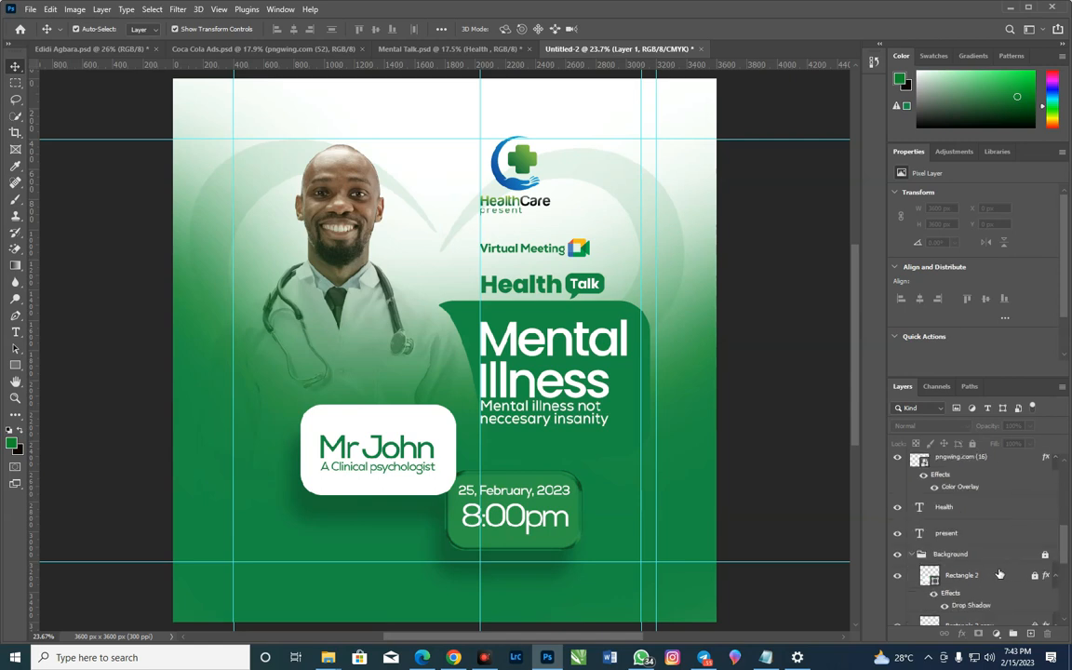
click(968, 461)
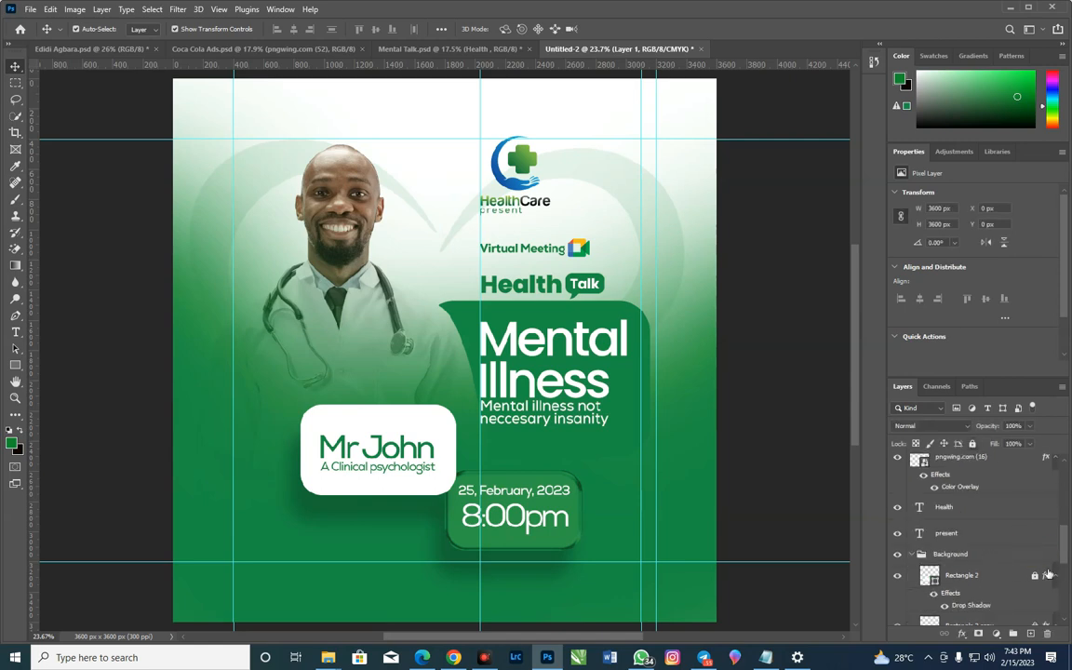
scroll(1023, 521, down, 1)
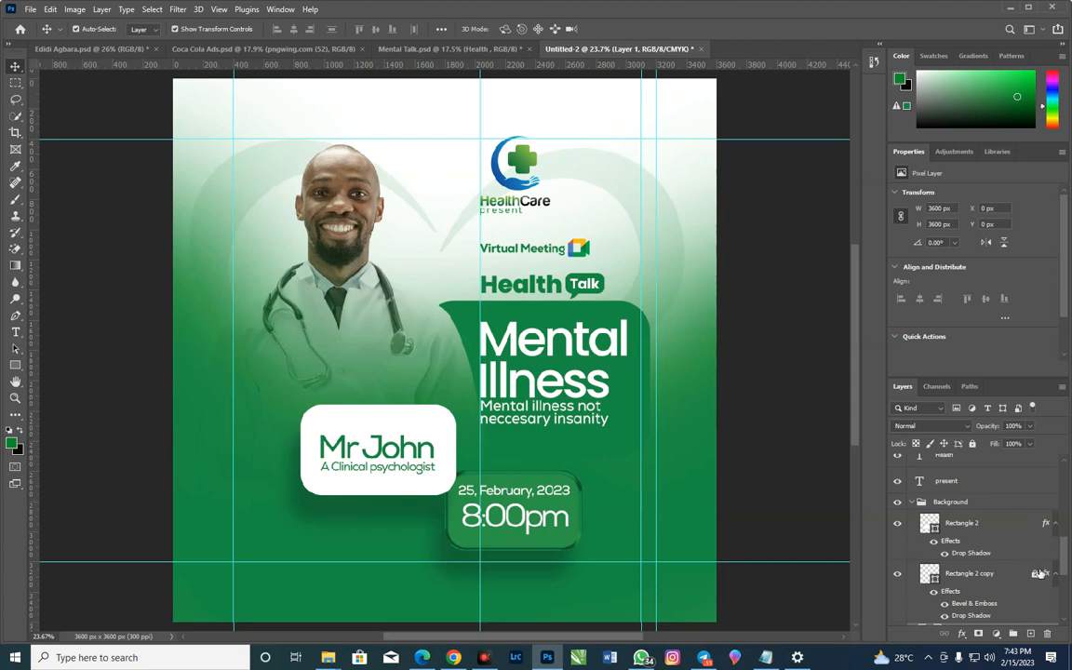
scroll(1038, 575, down, 3)
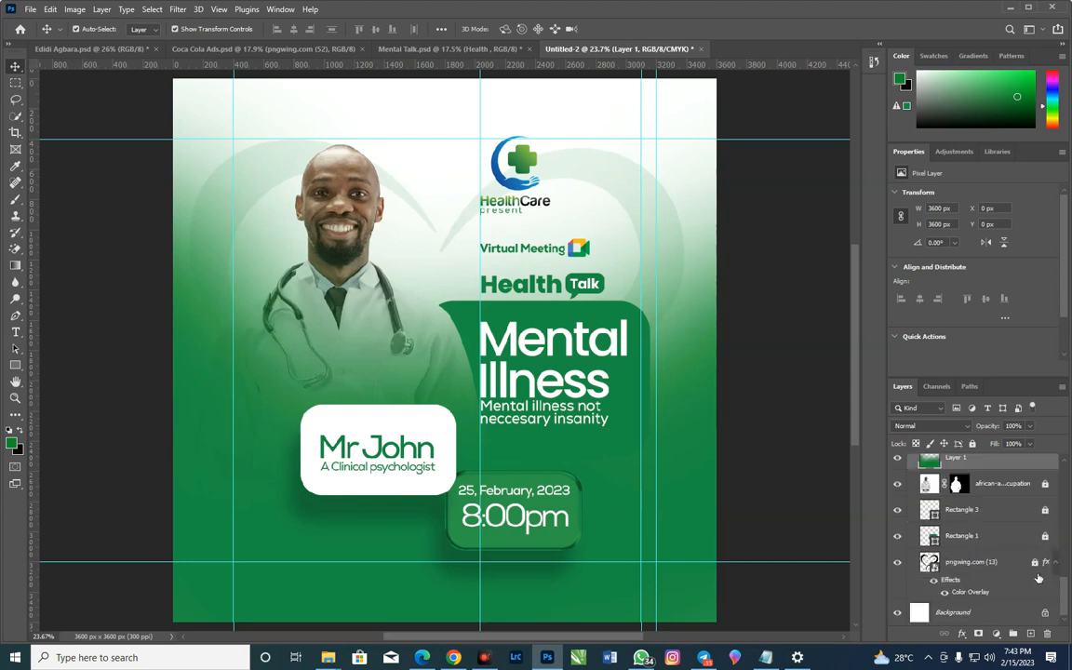
click(1045, 486)
Move the green gradient layer down about 504 px so it covers less of the doctor and heading box
click(19, 629)
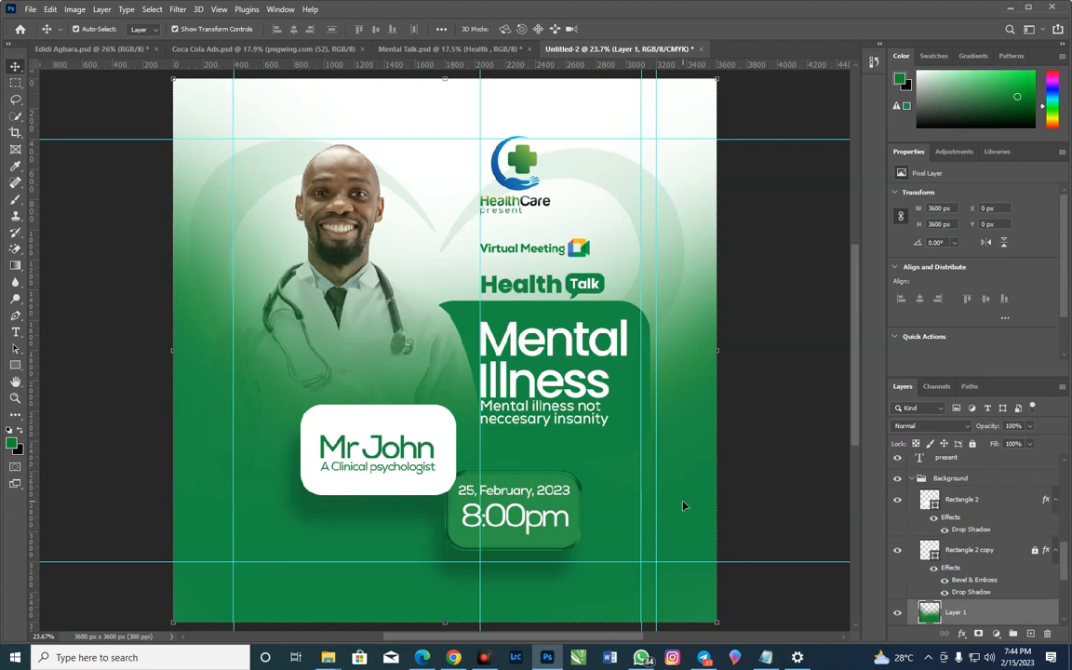
drag(270, 451, 272, 533)
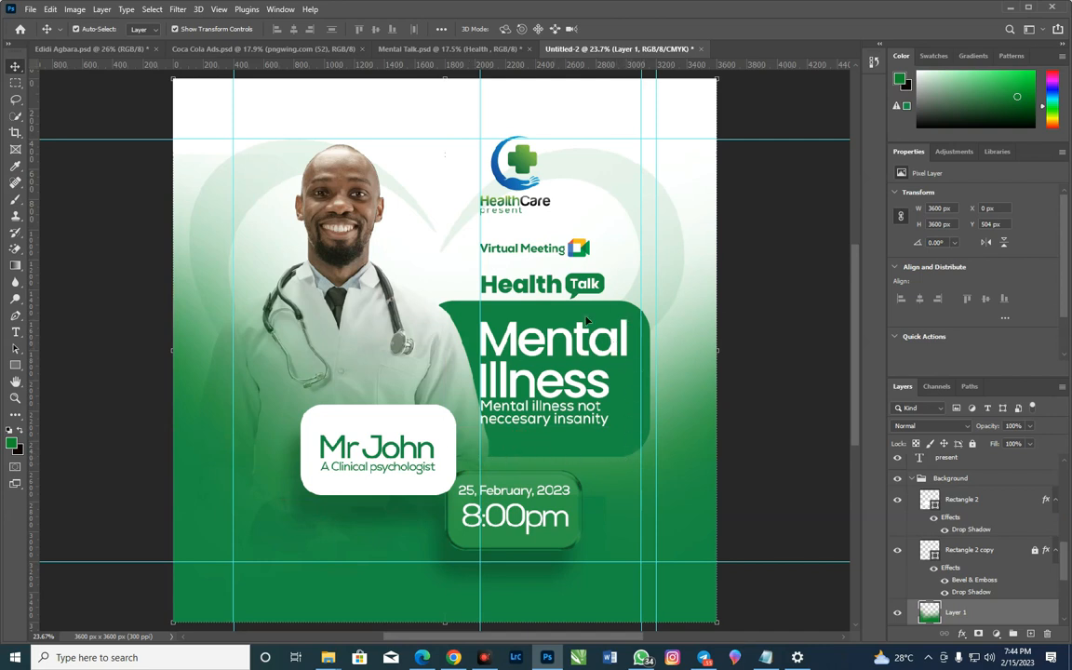
click(526, 309)
Unlock the Rectangle 1 and Rectangle 3 layers in the Background group
scroll(989, 507, down, 5)
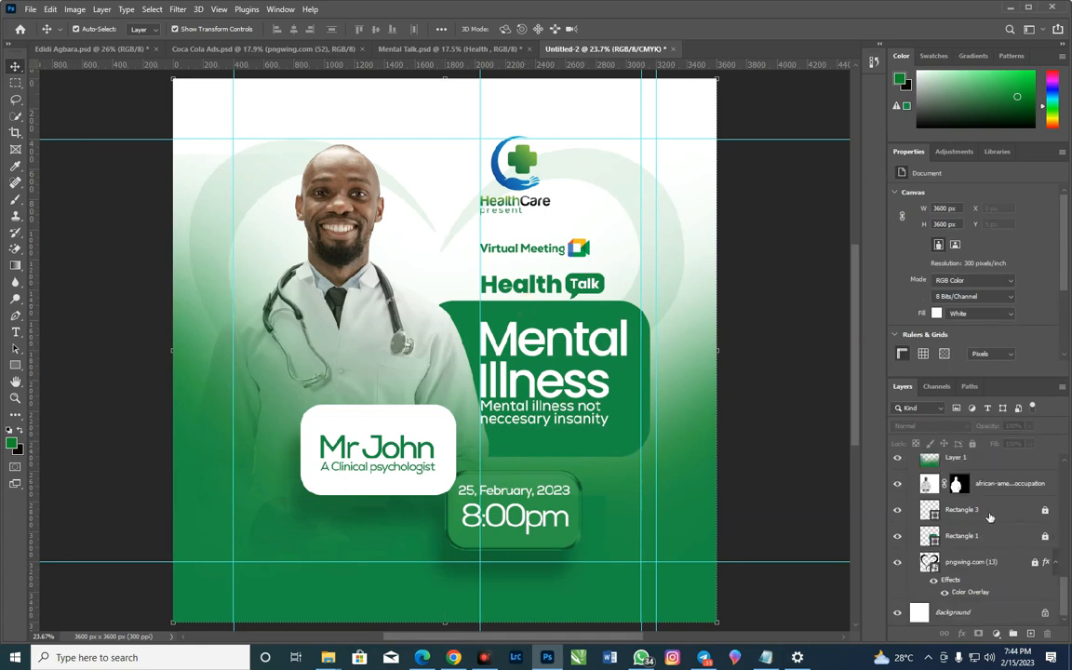
click(1045, 537)
click(1045, 511)
Darken the fill of the rounded rectangle behind the "Mental Illness" heading to green #01751a
double_click(931, 538)
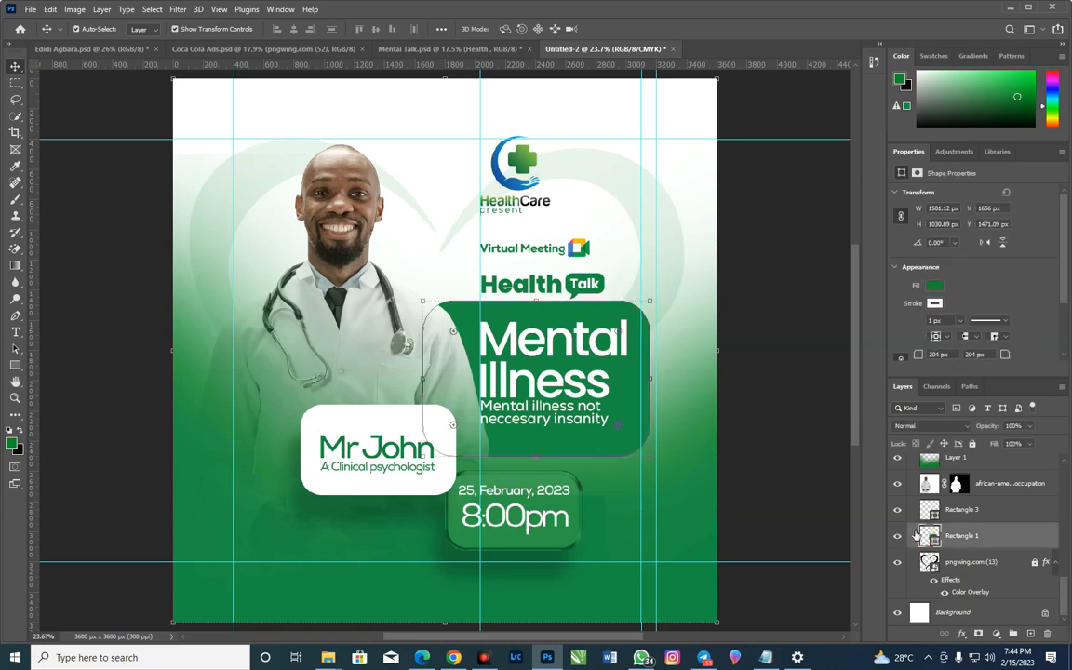
drag(883, 388, 892, 397)
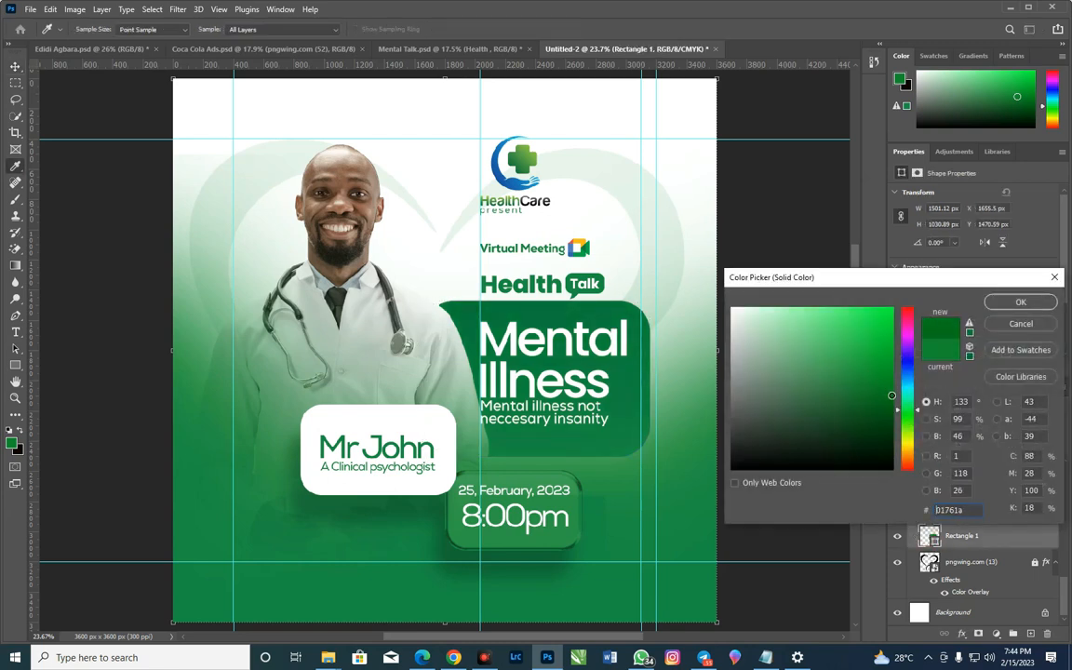
click(990, 304)
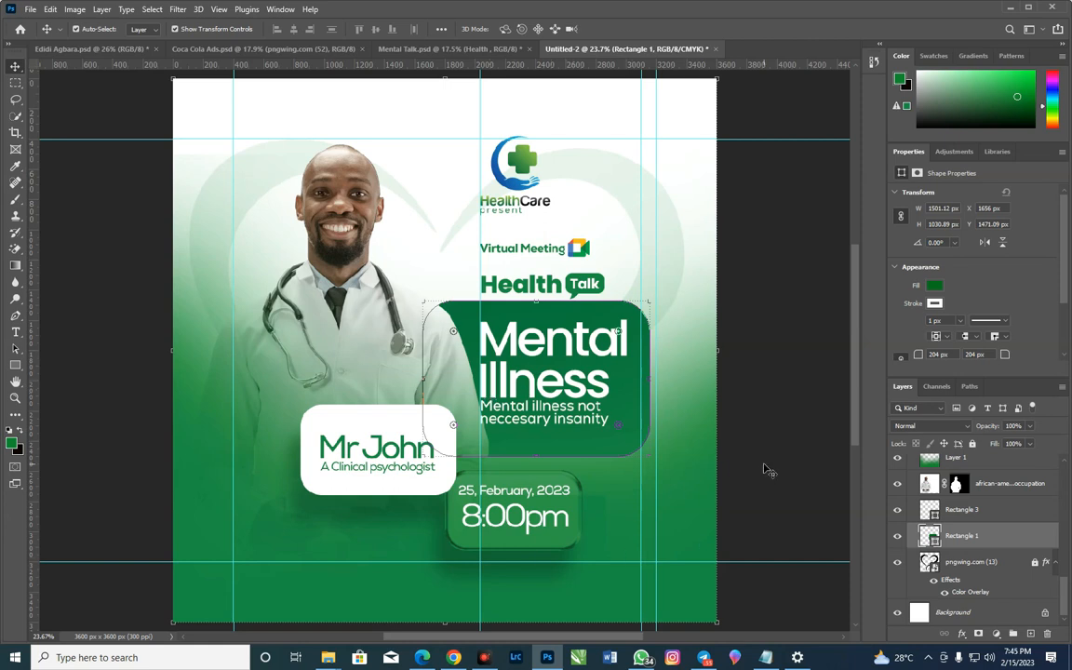
click(731, 476)
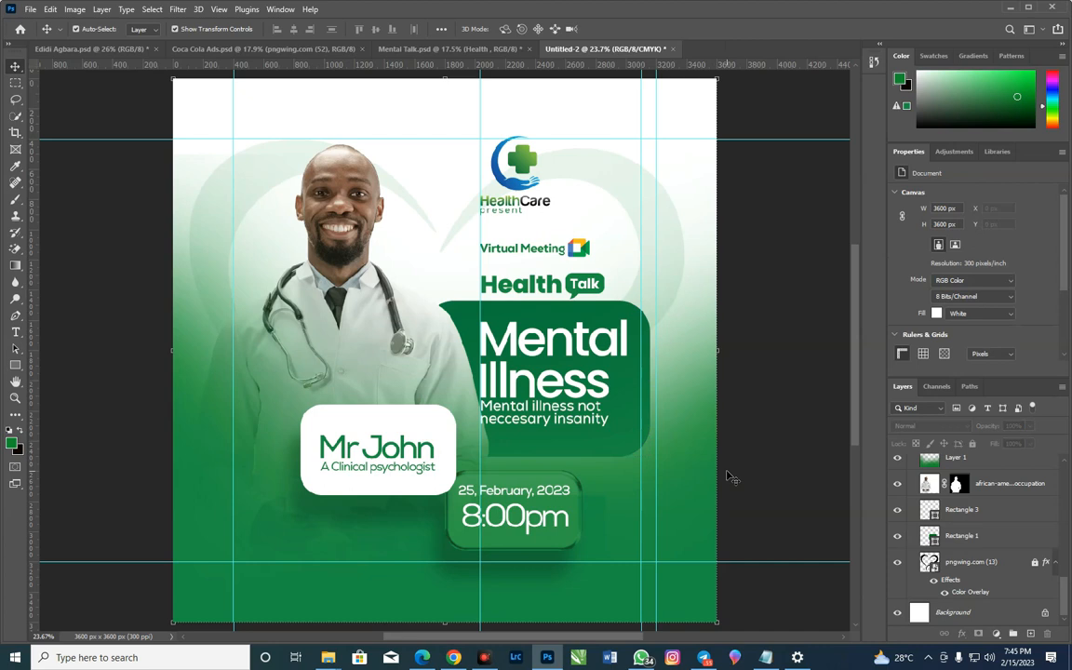
Place the microphone image pngwing.com (21) from the Resources folder, scaled to about 7.38%, over the speaker card's upper-left corner
click(582, 428)
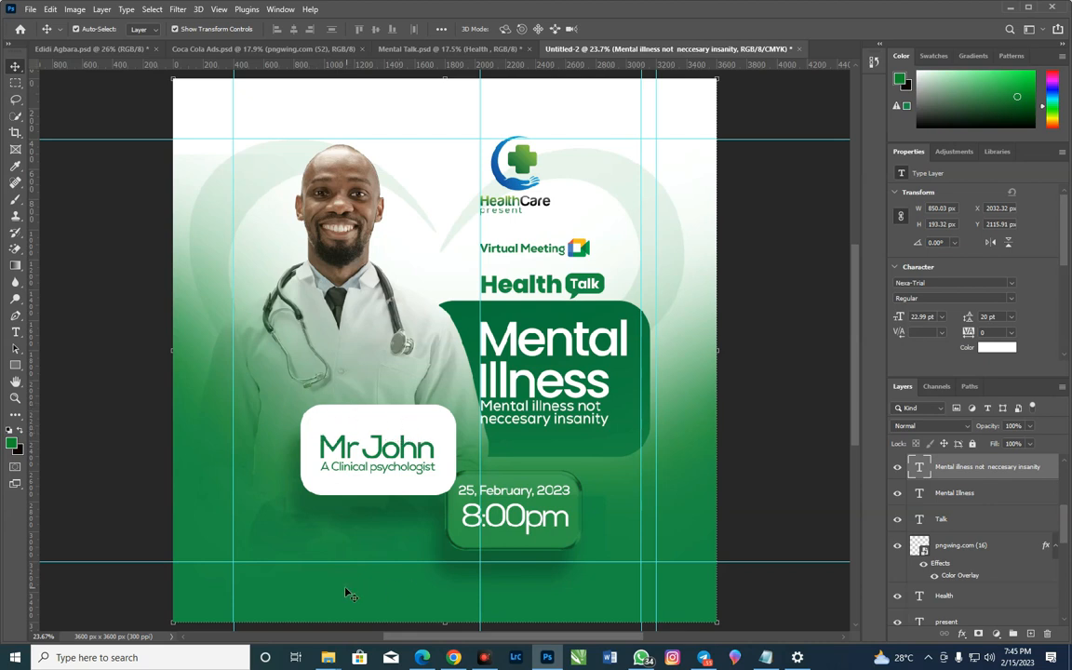
mouse_move(330, 659)
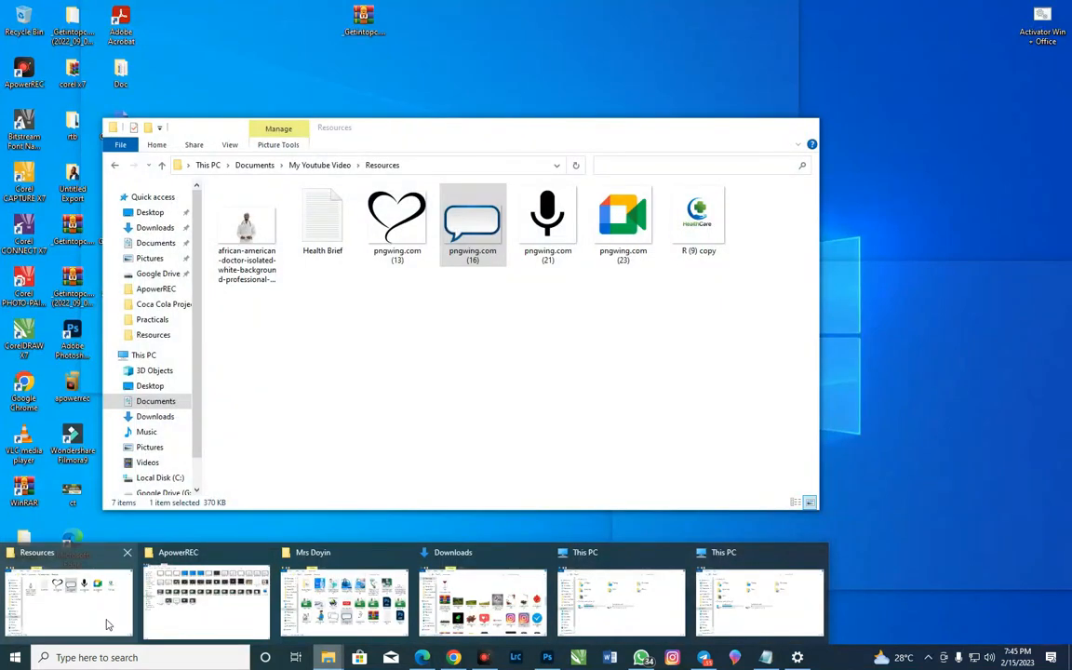
click(107, 624)
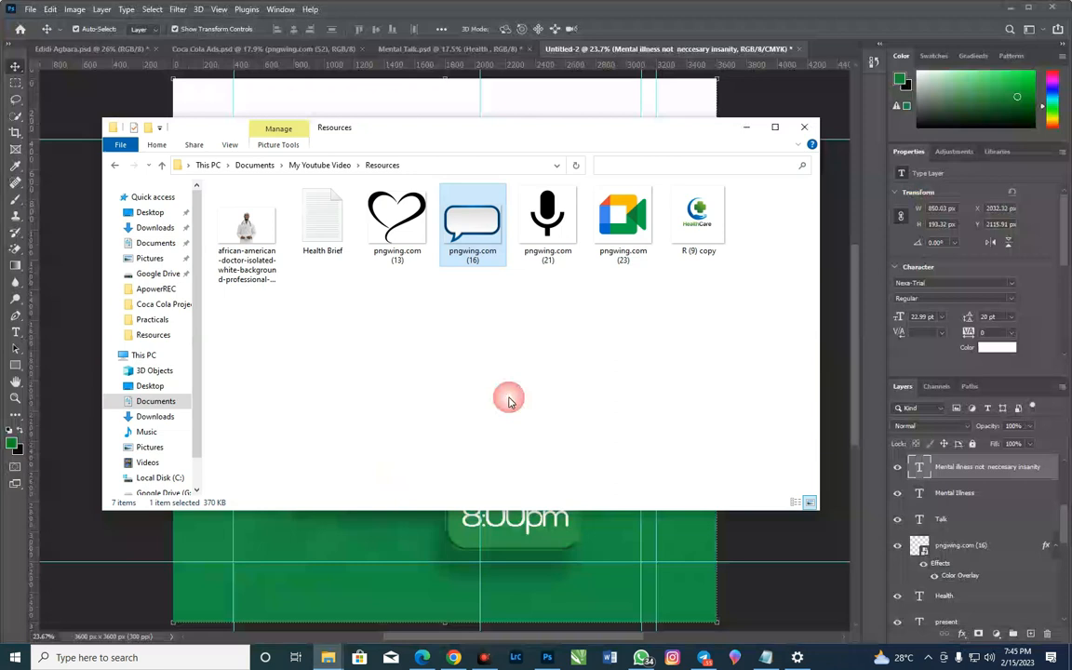
drag(549, 219, 359, 555)
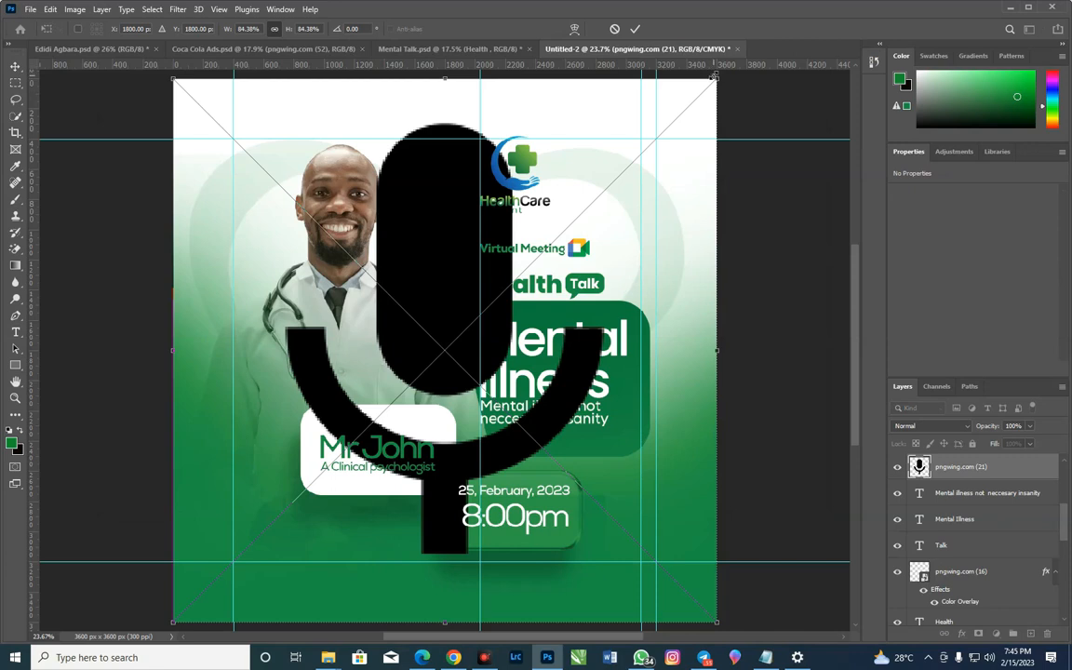
drag(715, 78, 343, 377)
drag(395, 343, 329, 403)
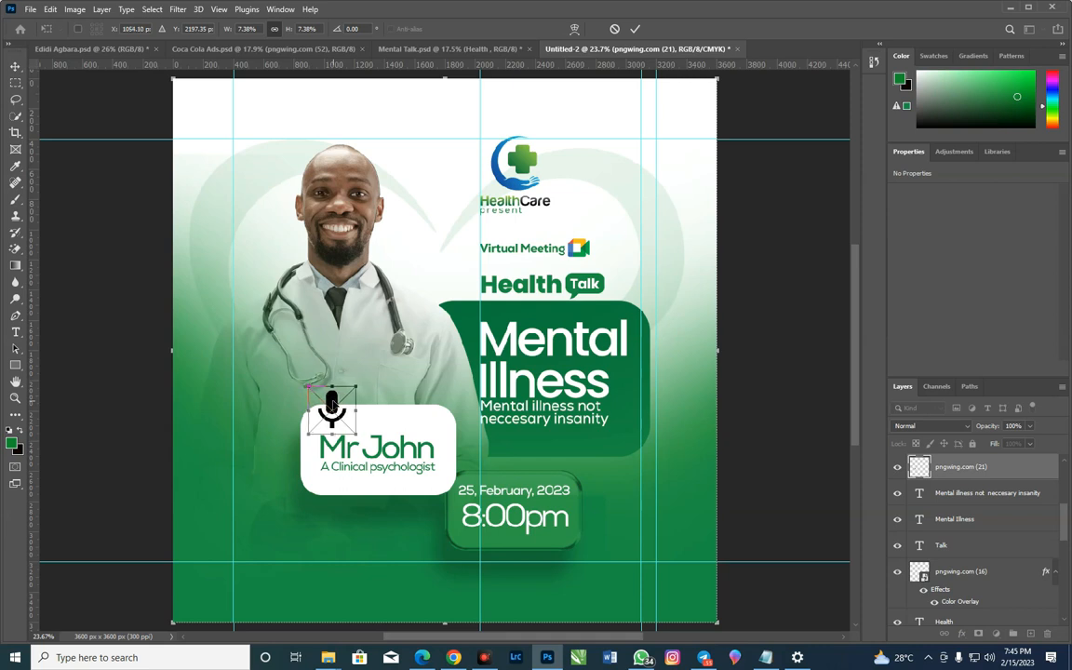
key(Return)
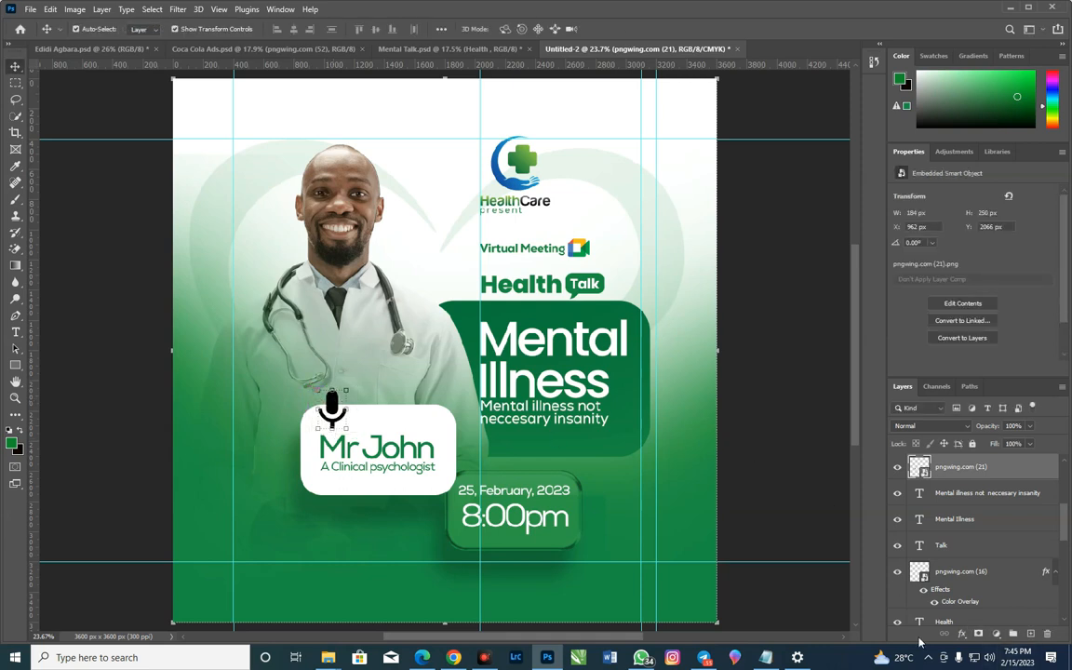
Apply a green Color Overlay to the microphone icon
click(963, 634)
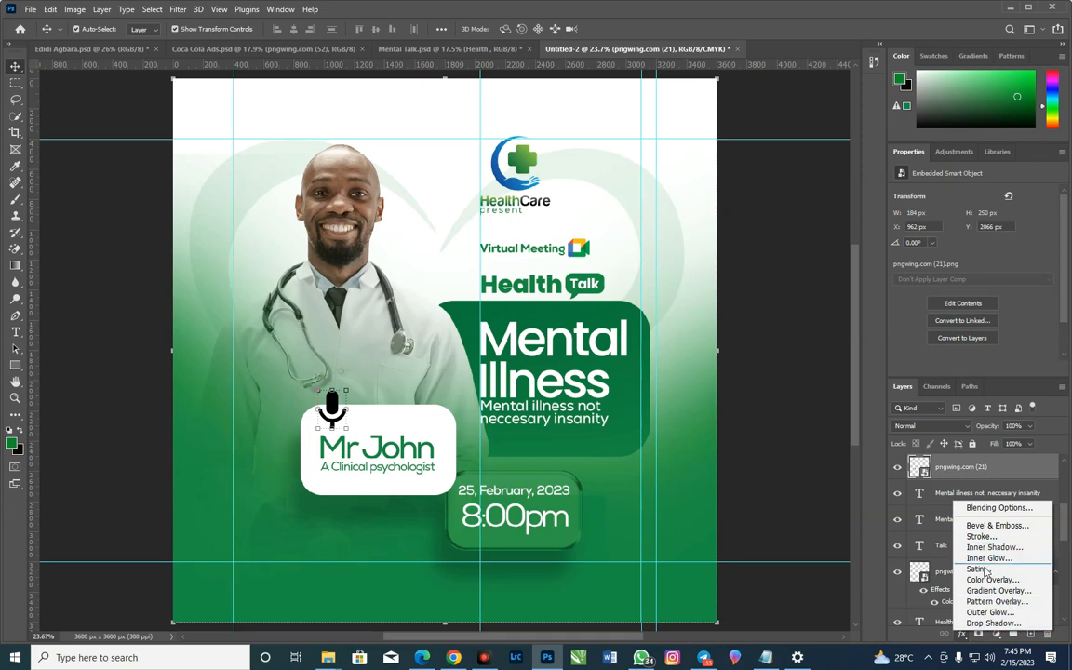
click(987, 580)
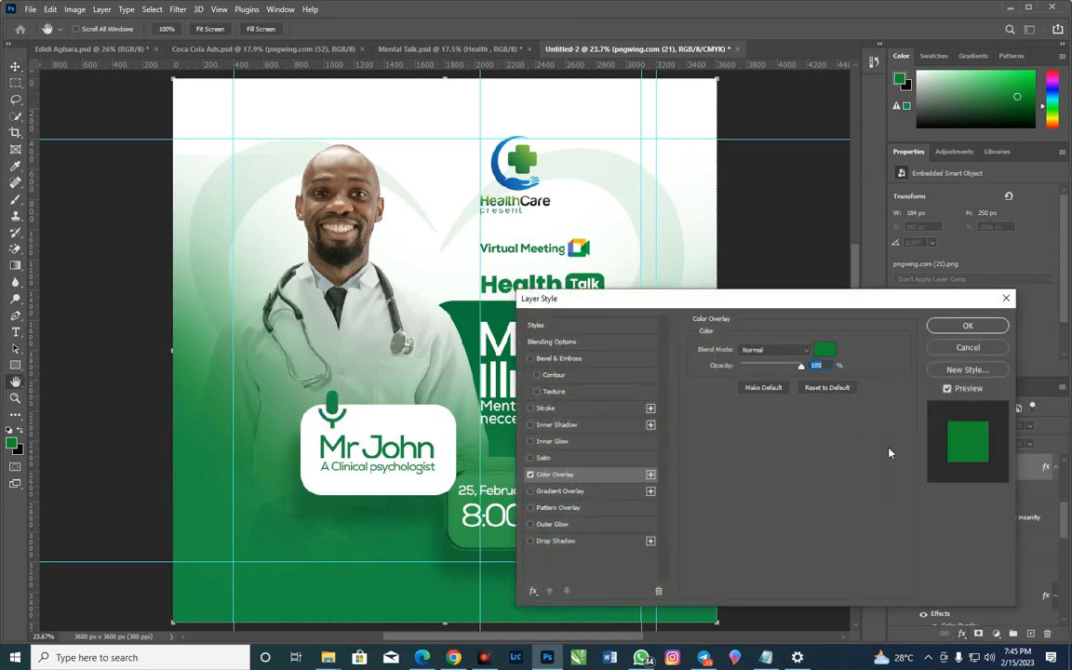
click(958, 325)
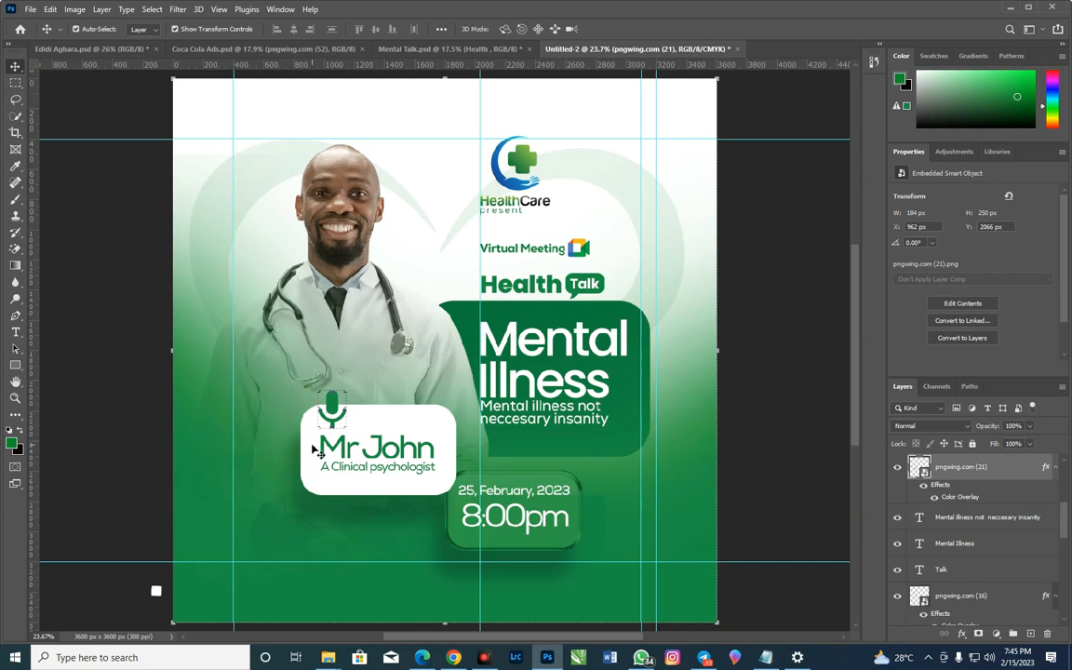
Try to scale the microphone icon down to 6.44%
key(ctrl+t)
drag(351, 392, 334, 414)
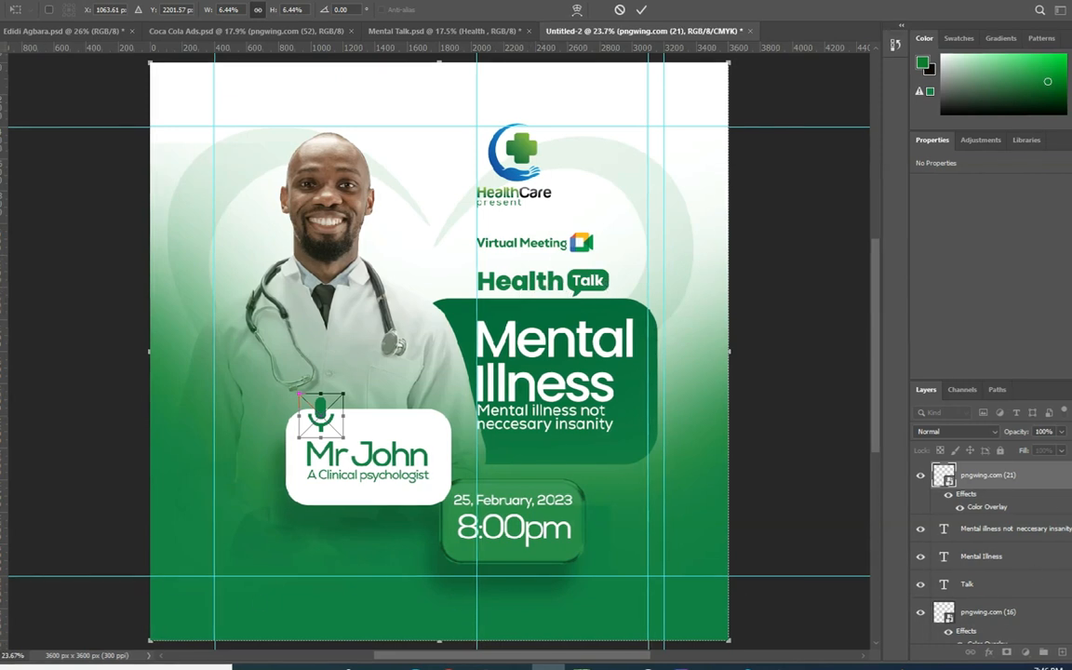
key(Return)
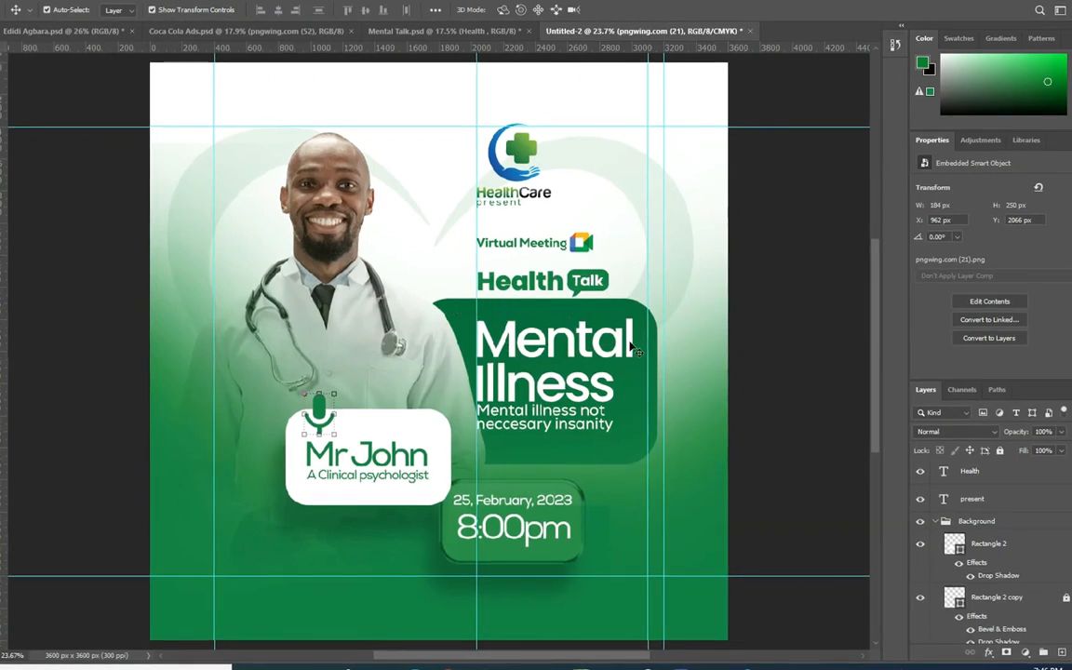
Set the fill of the rounded rectangle behind the "Mental Illness" heading to green #067c00
click(607, 361)
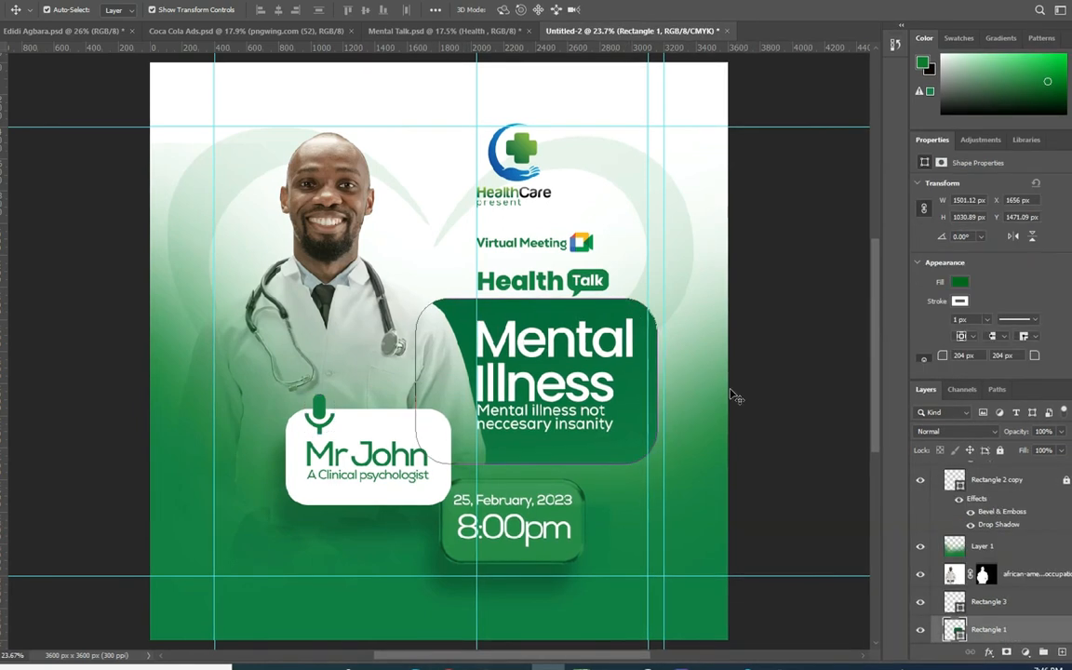
click(949, 633)
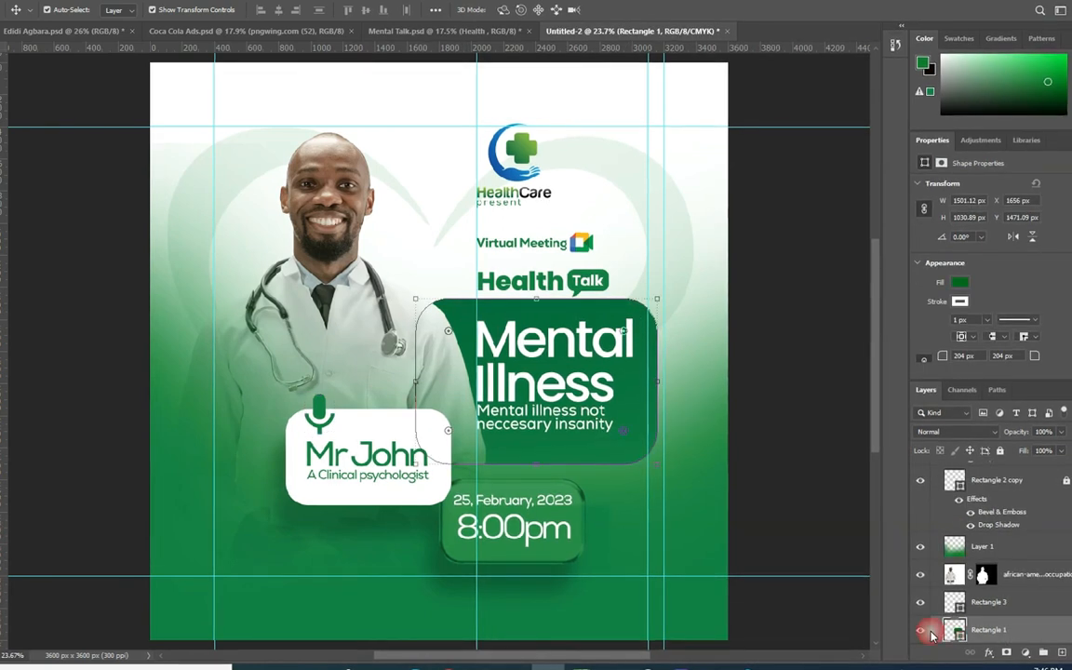
double_click(949, 633)
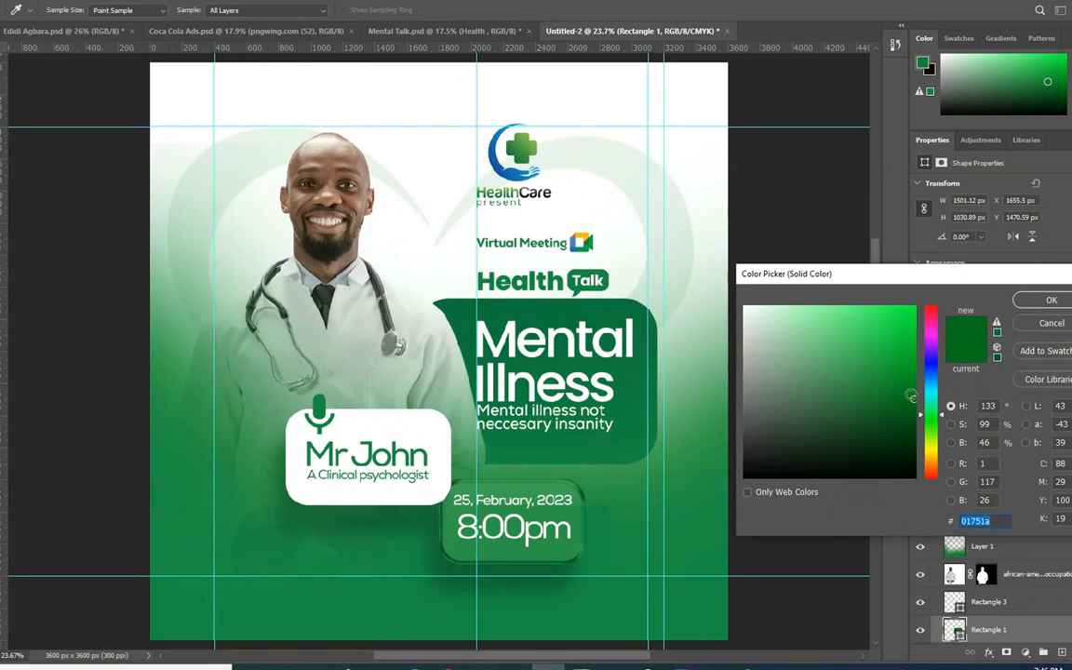
text(03881f)
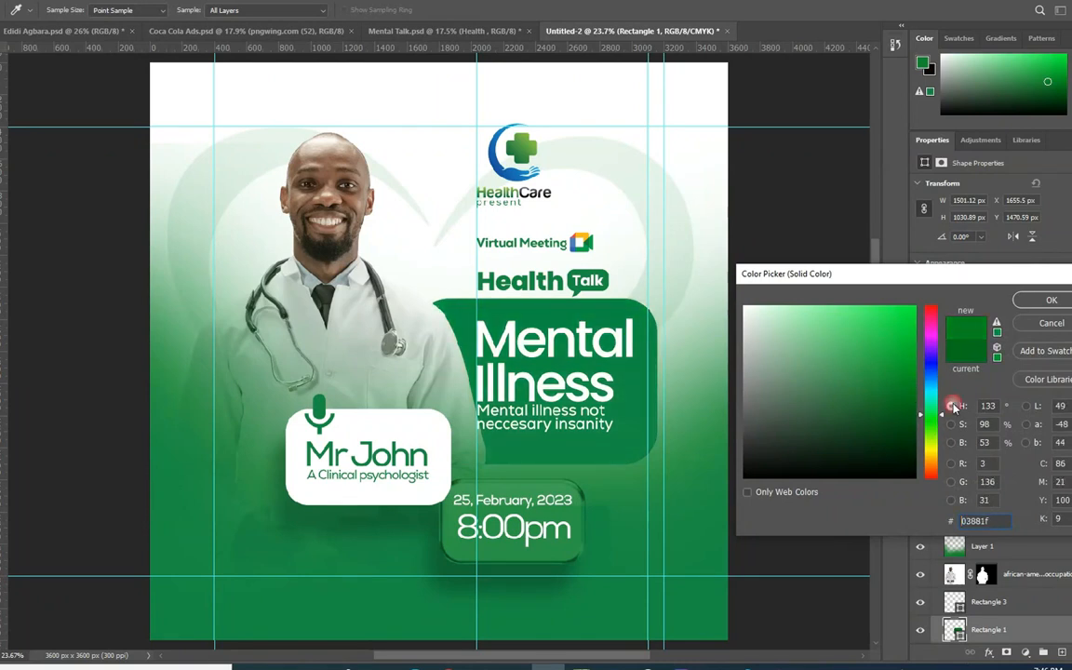
drag(943, 413, 942, 420)
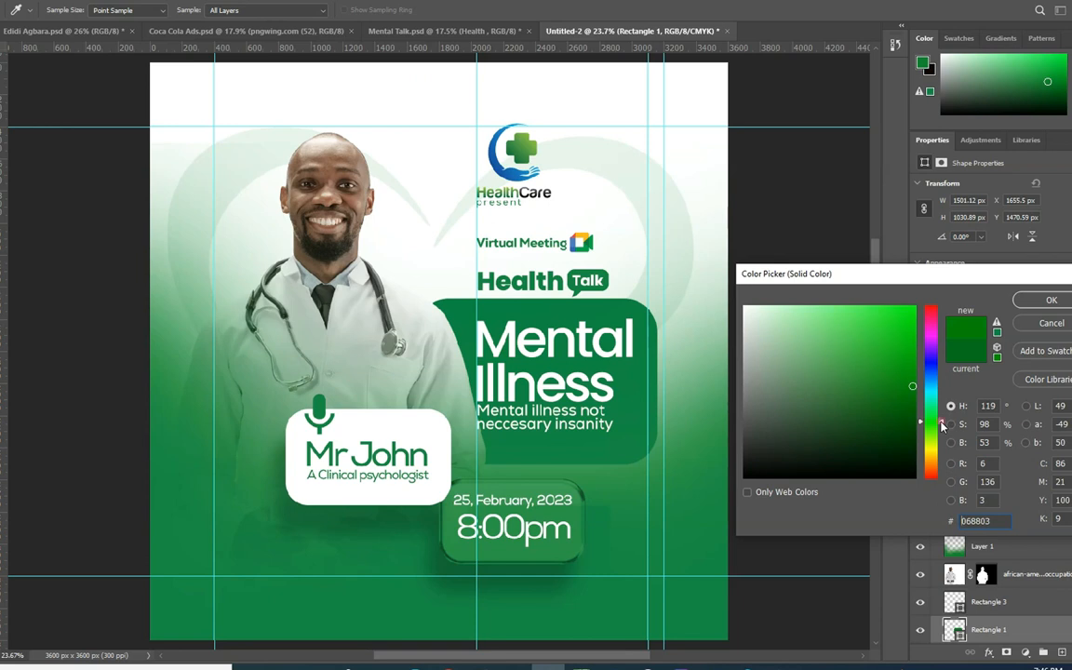
drag(903, 379, 924, 395)
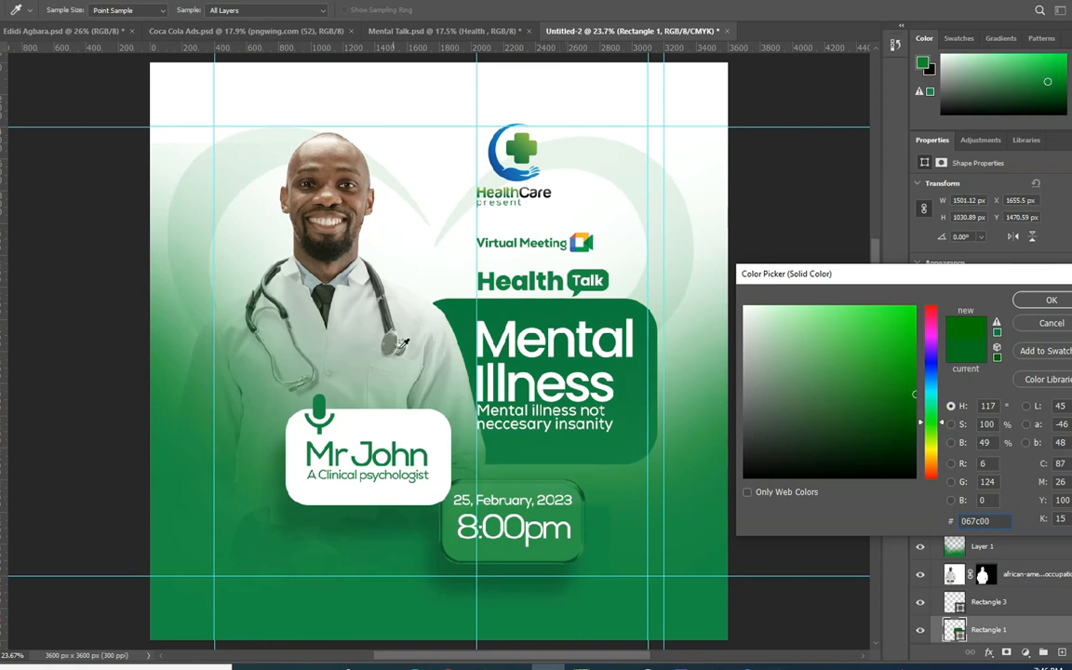
key(Return)
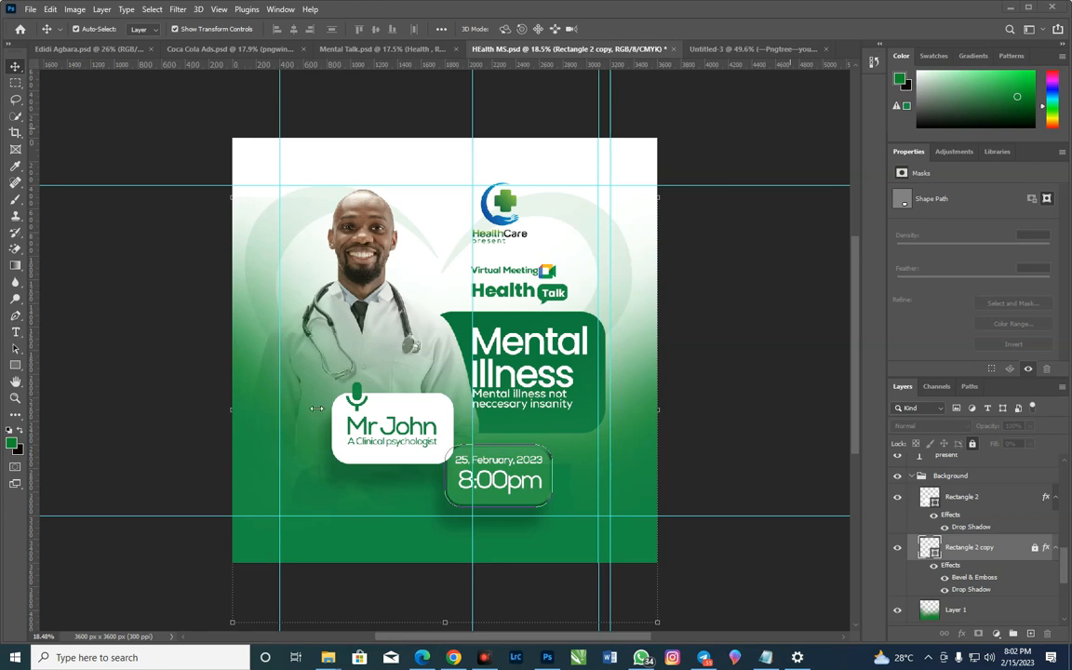
Choose the Pen tool in Shape mode and unlock the Rectangle 2 copy layer
click(18, 320)
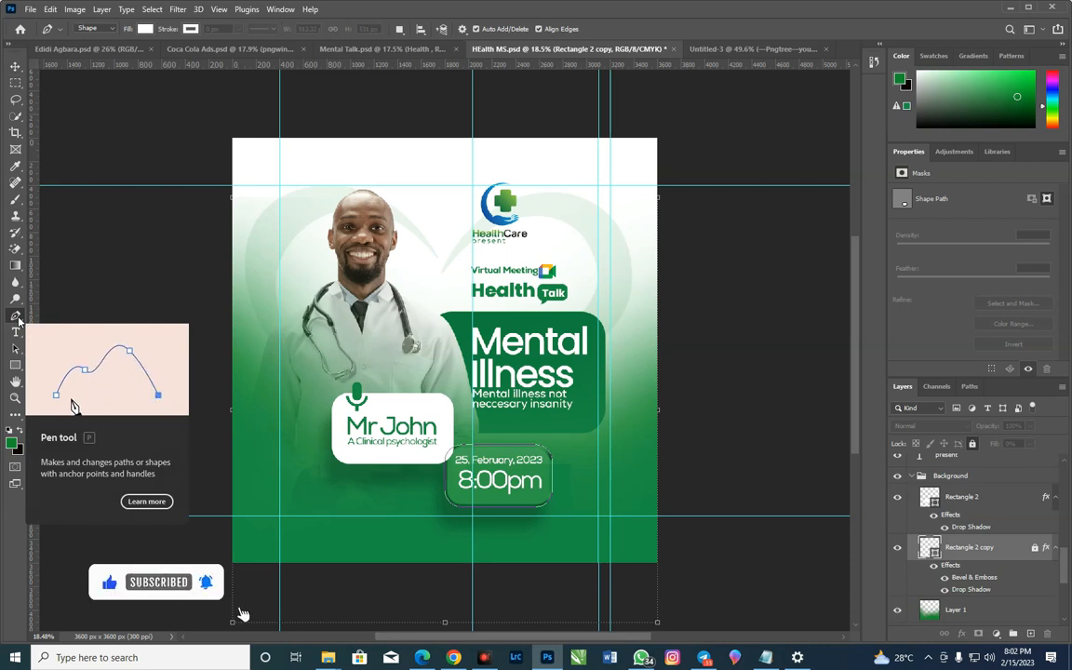
click(117, 28)
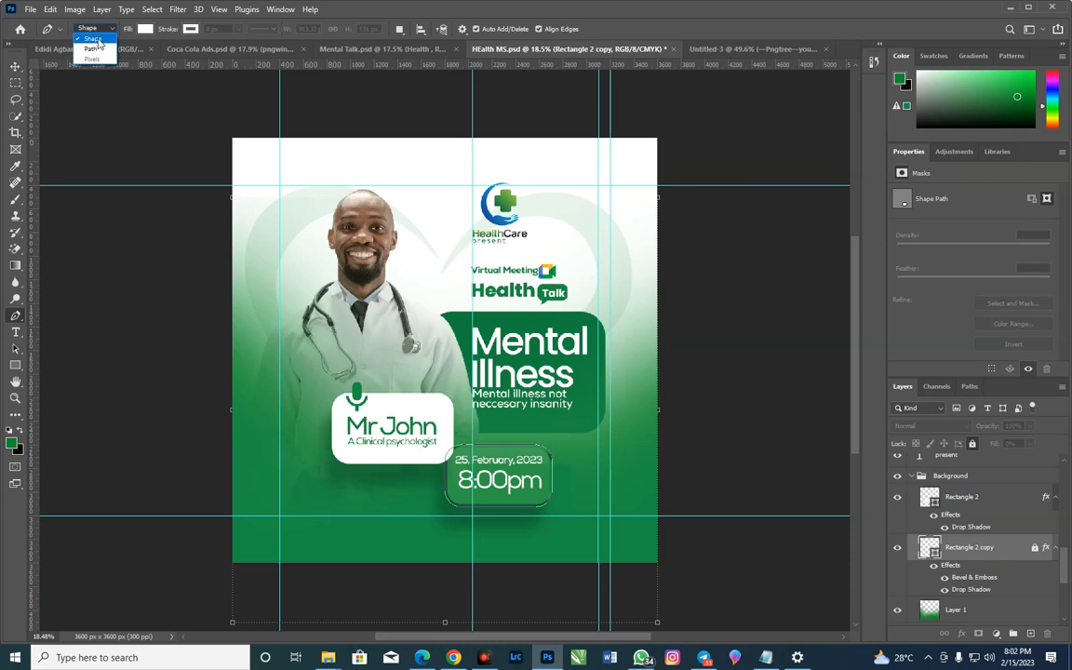
click(99, 41)
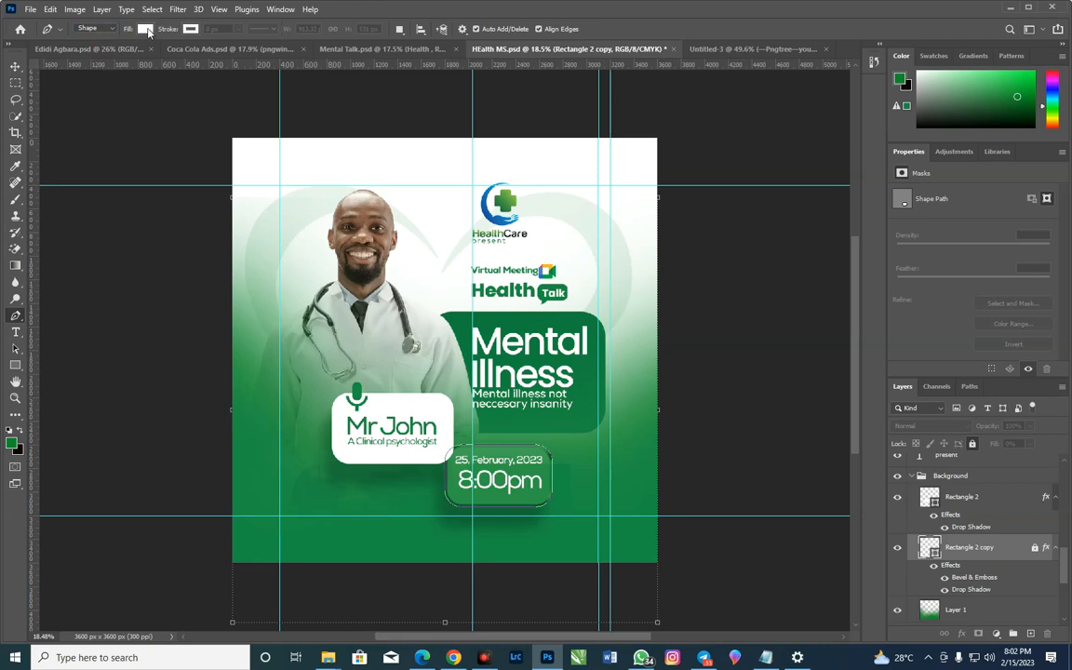
click(145, 30)
click(145, 30)
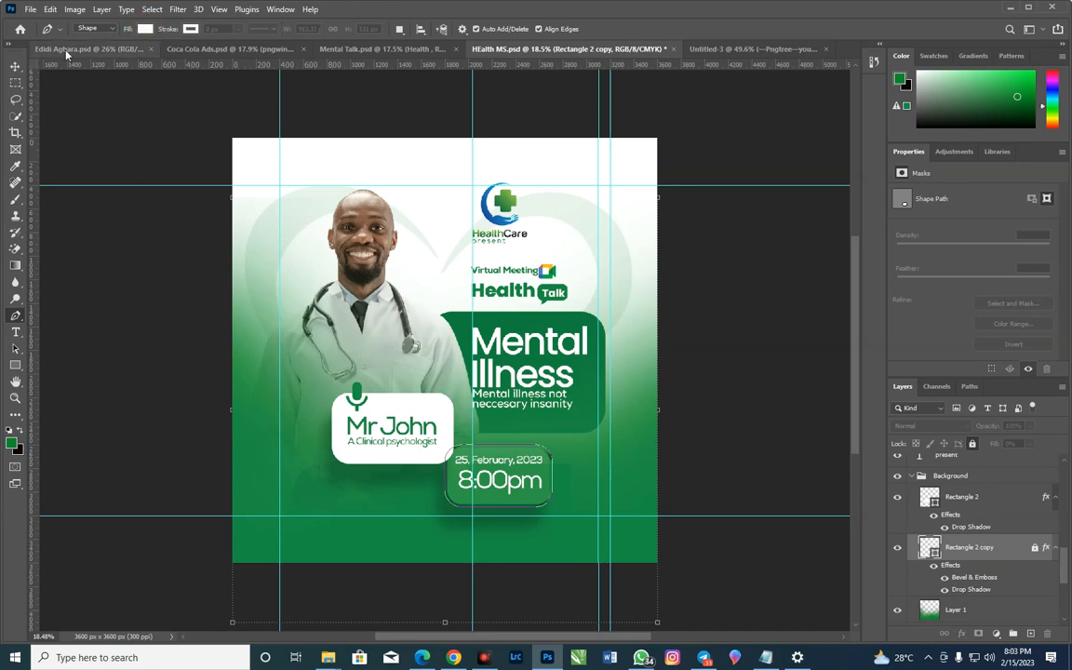
click(15, 66)
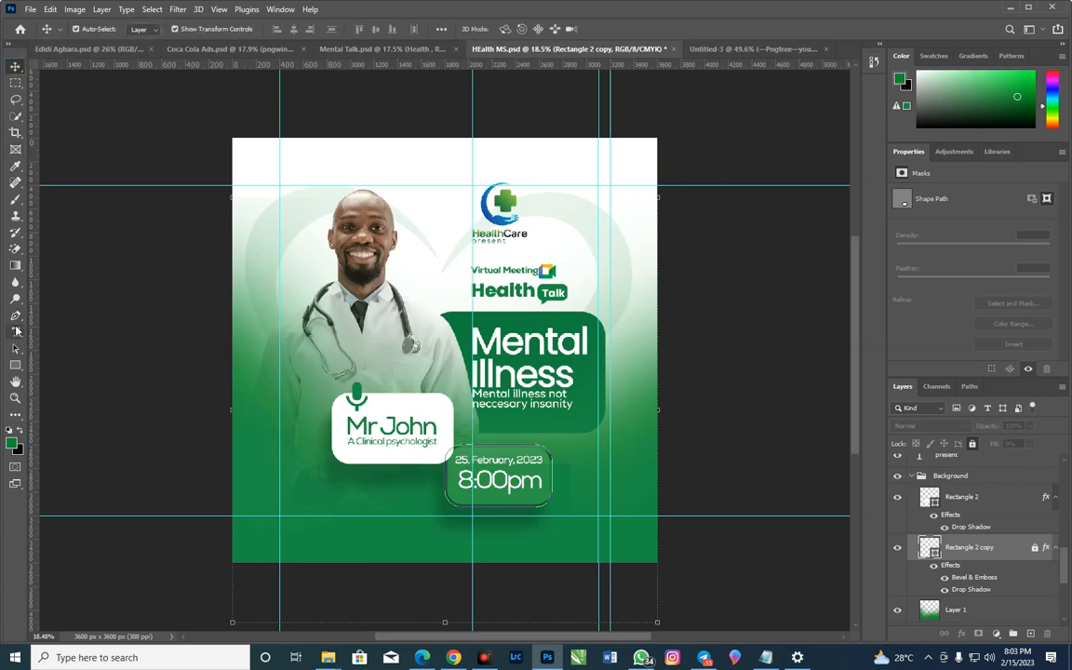
click(15, 318)
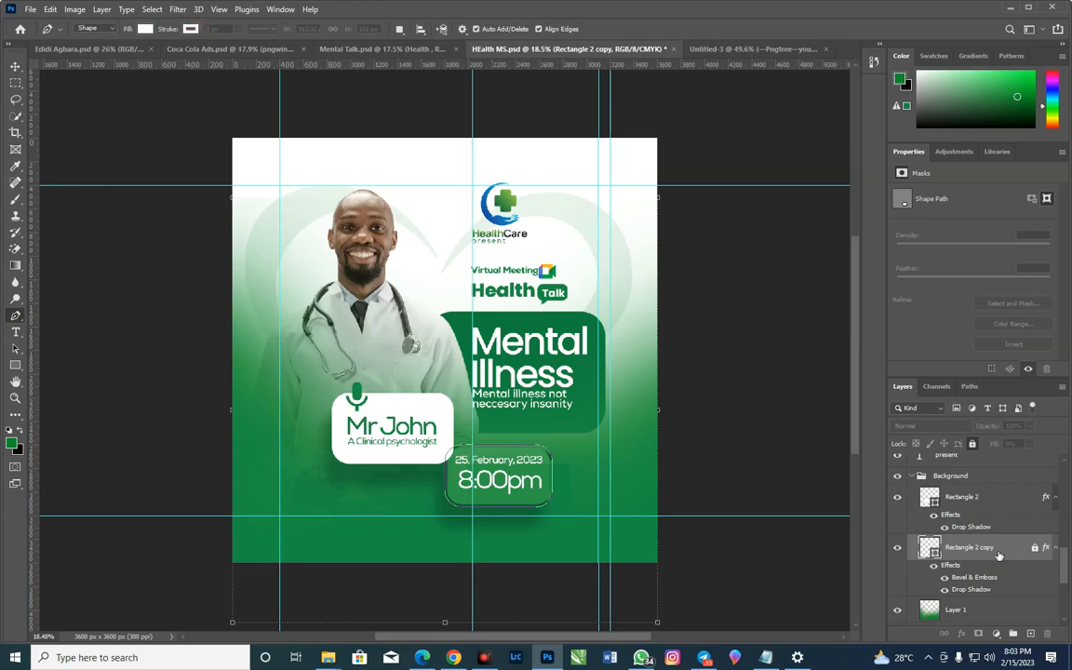
click(1033, 549)
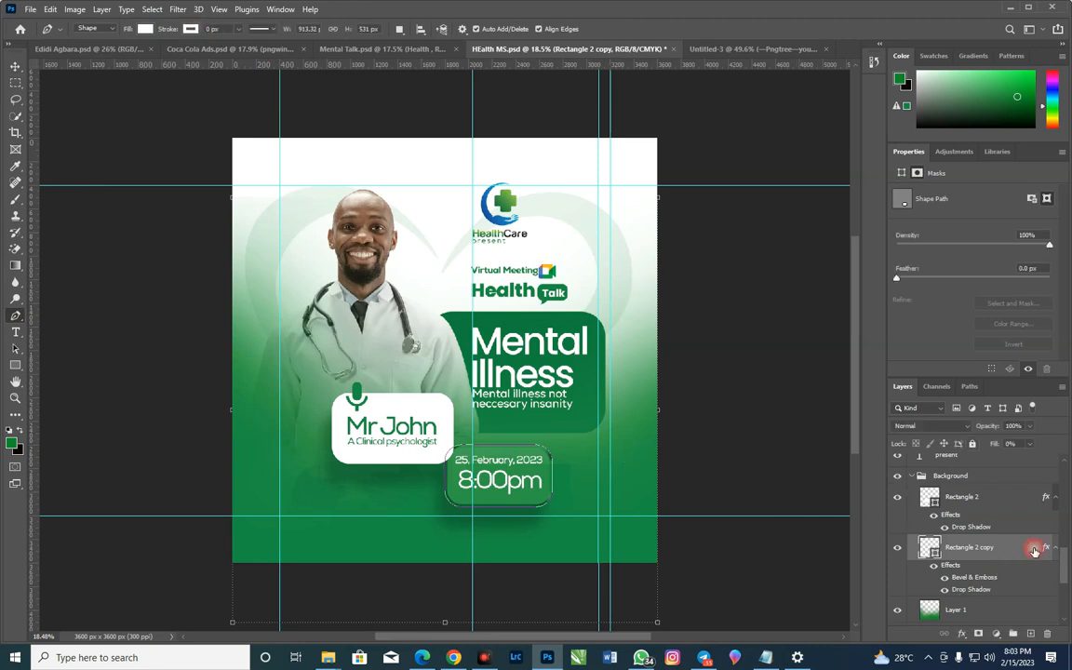
Set the Pen tool's shape fill to none and try a stroke width of 13 px
click(137, 29)
click(145, 29)
click(144, 29)
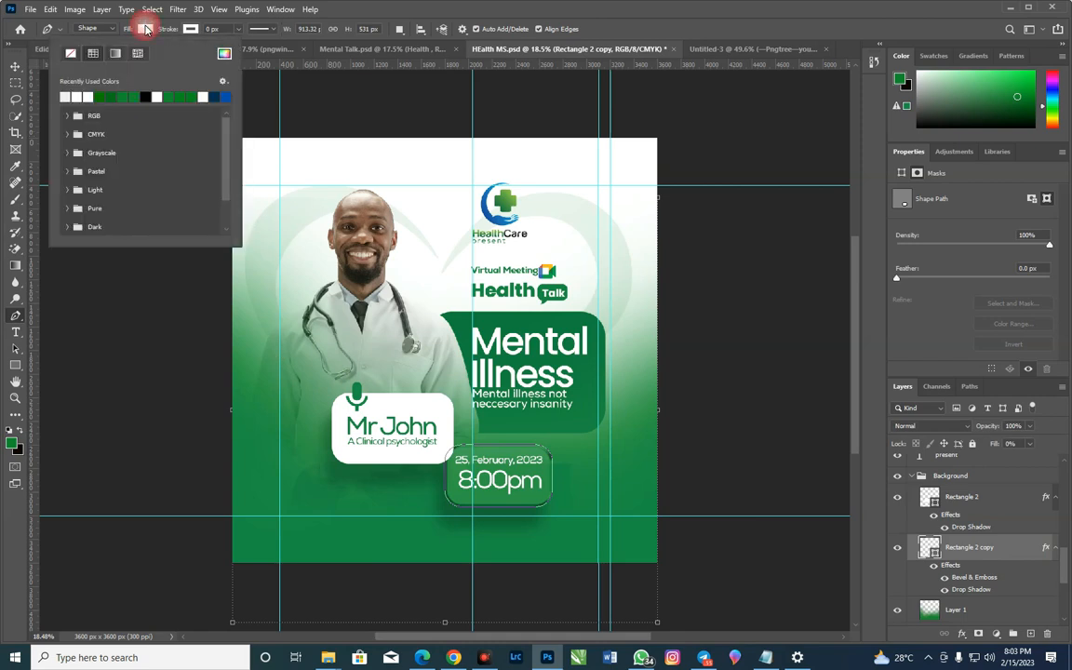
click(70, 53)
click(210, 29)
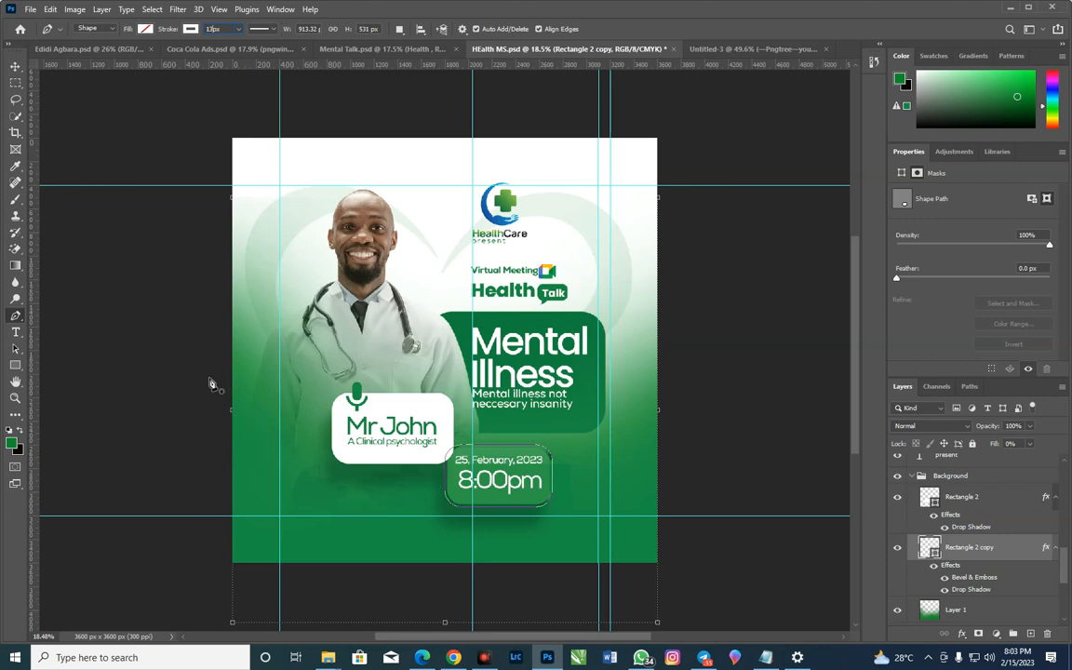
Draw an S-shaped curve about 4064 px wide and 1027 px high, sloping down across the speaker card and date box beyond both flyer edges
click(215, 388)
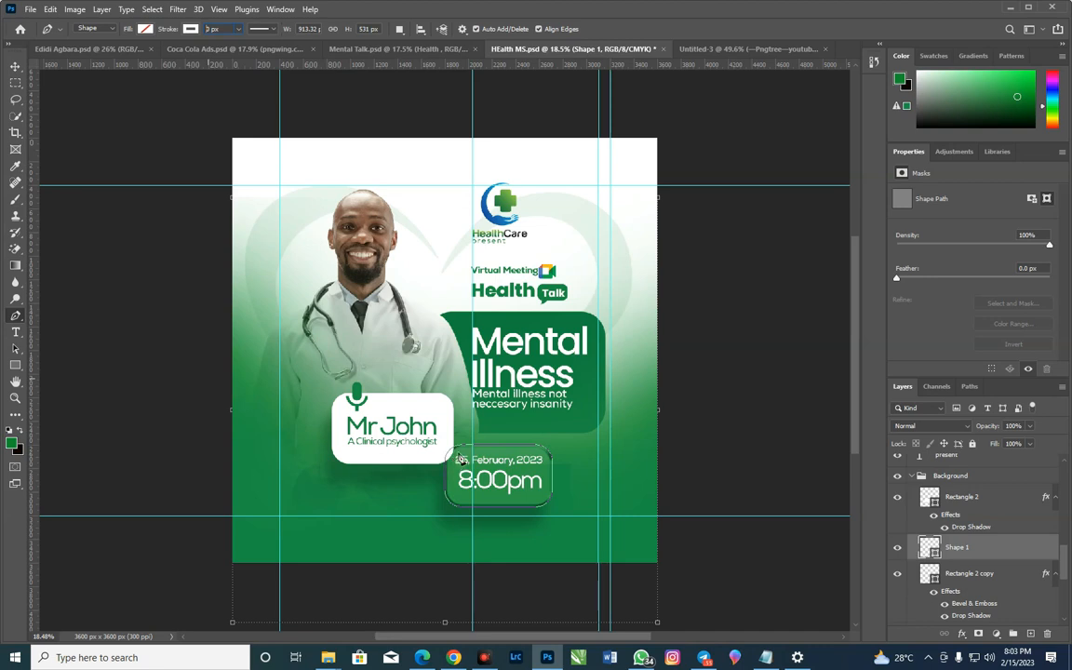
drag(457, 458, 557, 469)
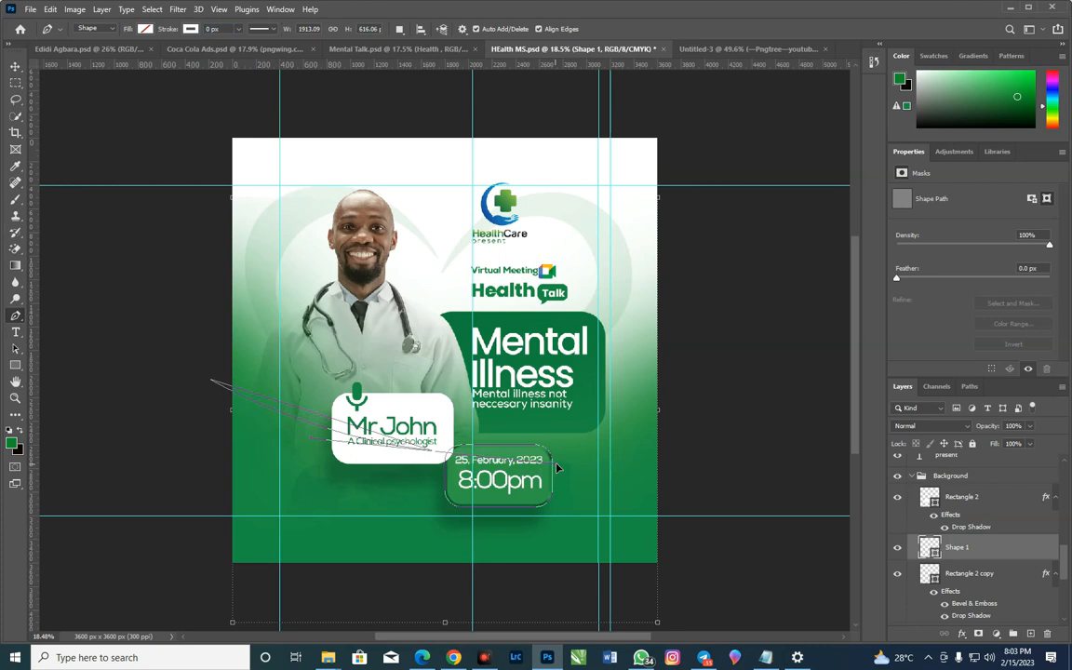
drag(557, 468, 578, 463)
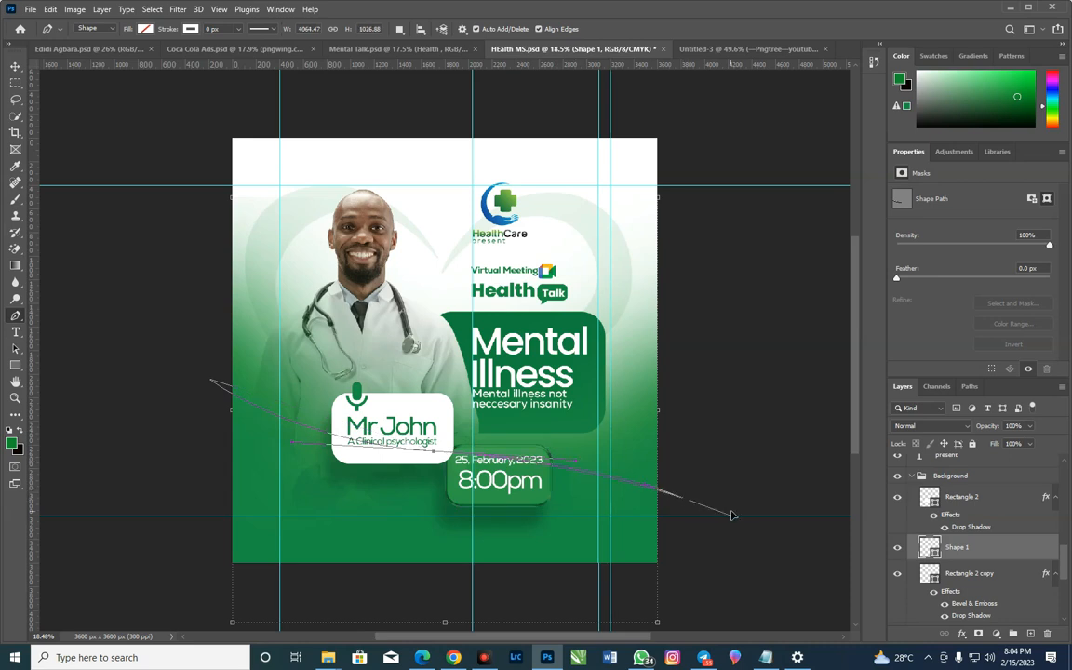
click(745, 527)
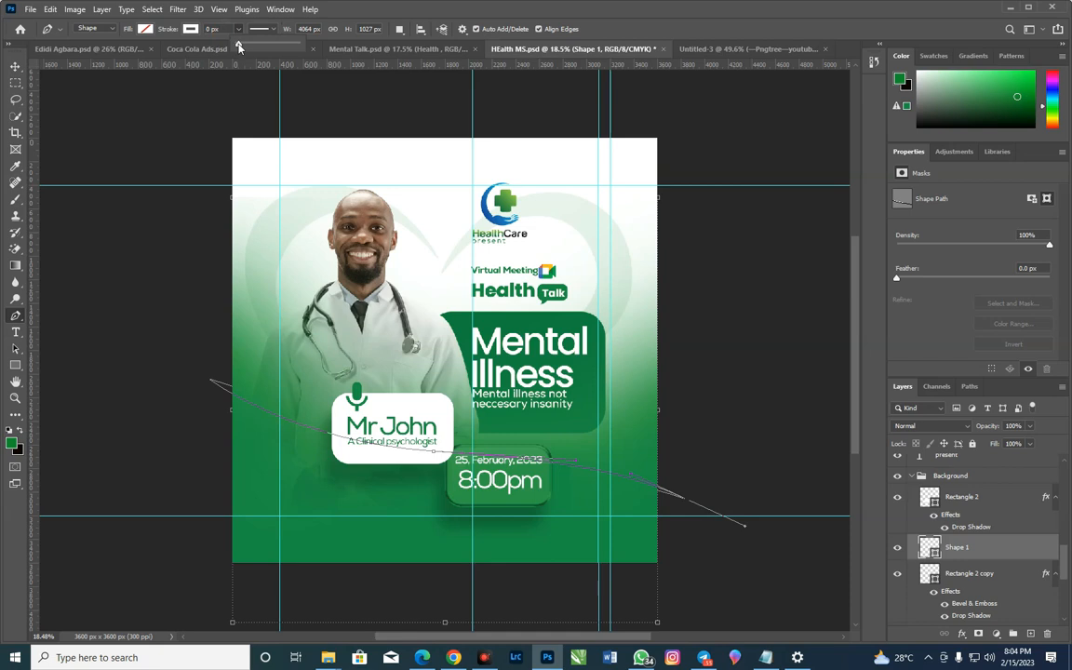
Set the curved line's white stroke width to 20 px
drag(239, 46, 251, 59)
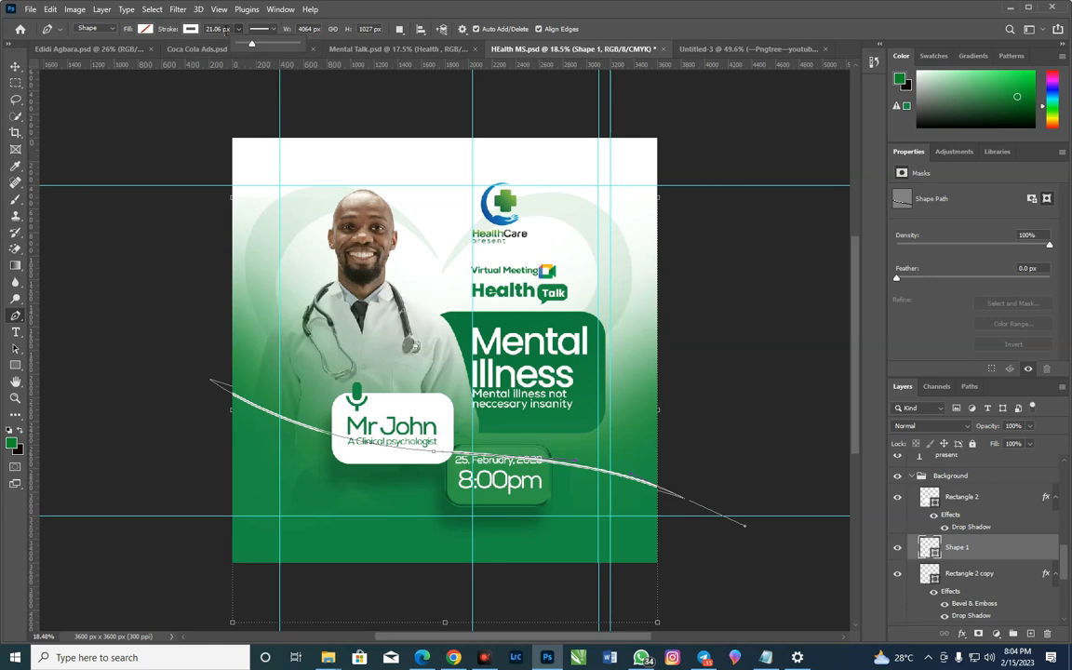
drag(223, 29, 151, 29)
text(2)
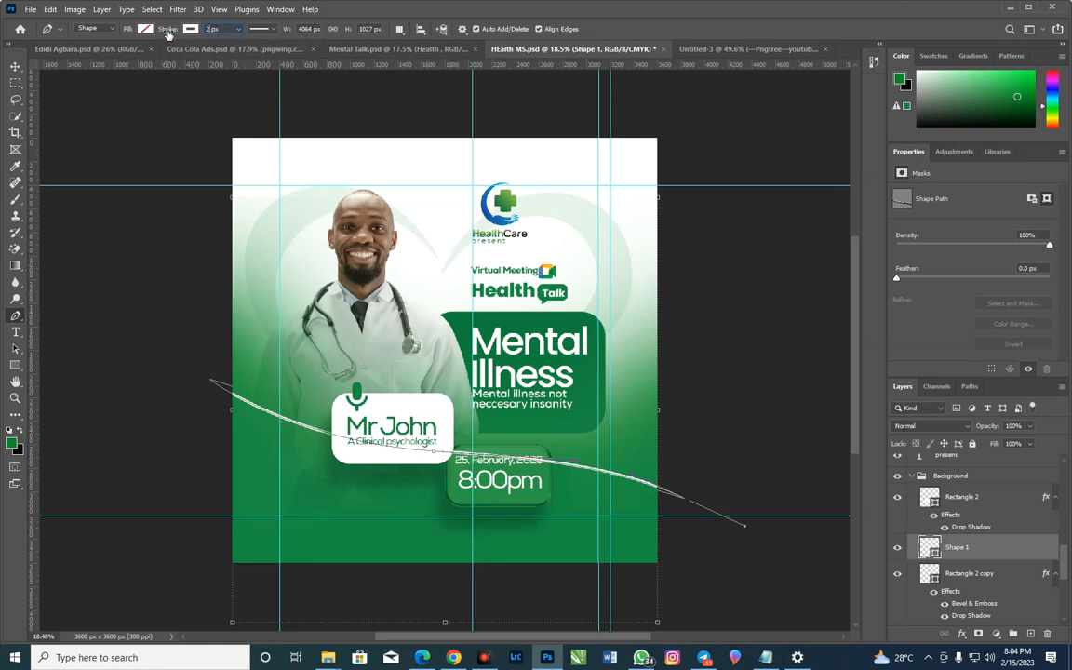
Move the curved line up and slightly left so it passes just above the date and time box, then deselect it
click(14, 68)
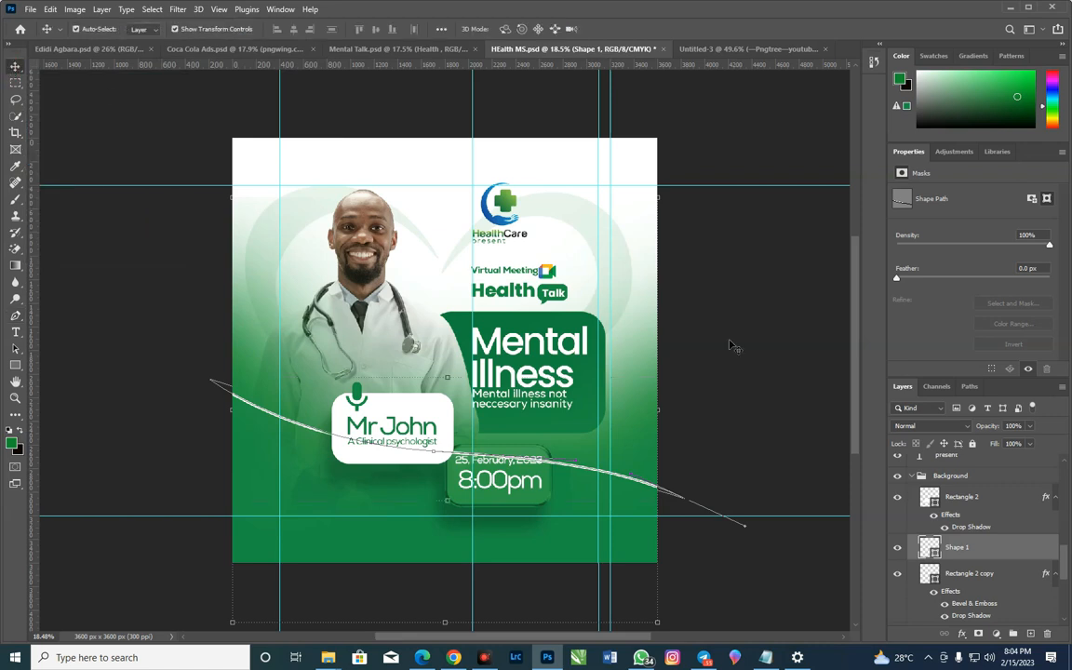
key(ctrl+t)
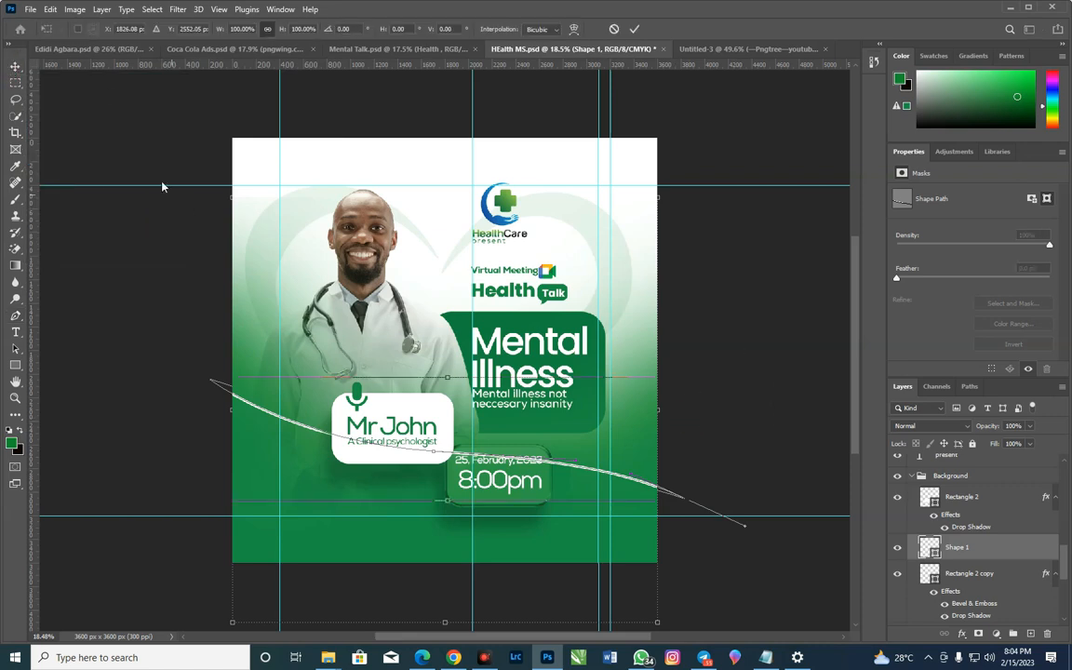
key(Return)
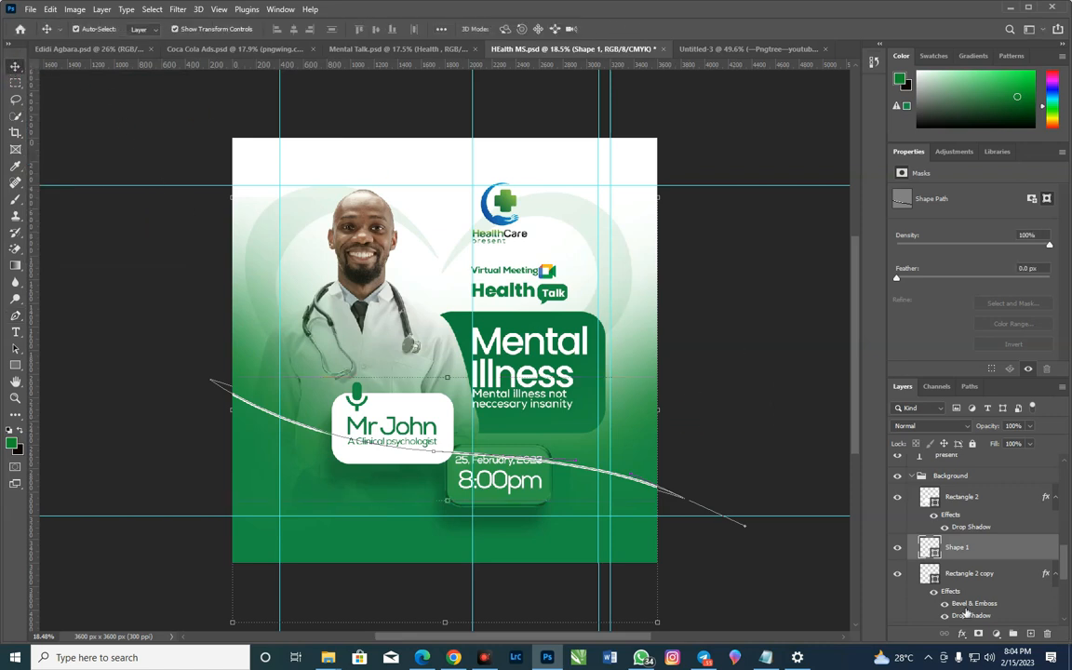
scroll(953, 556, down, 1)
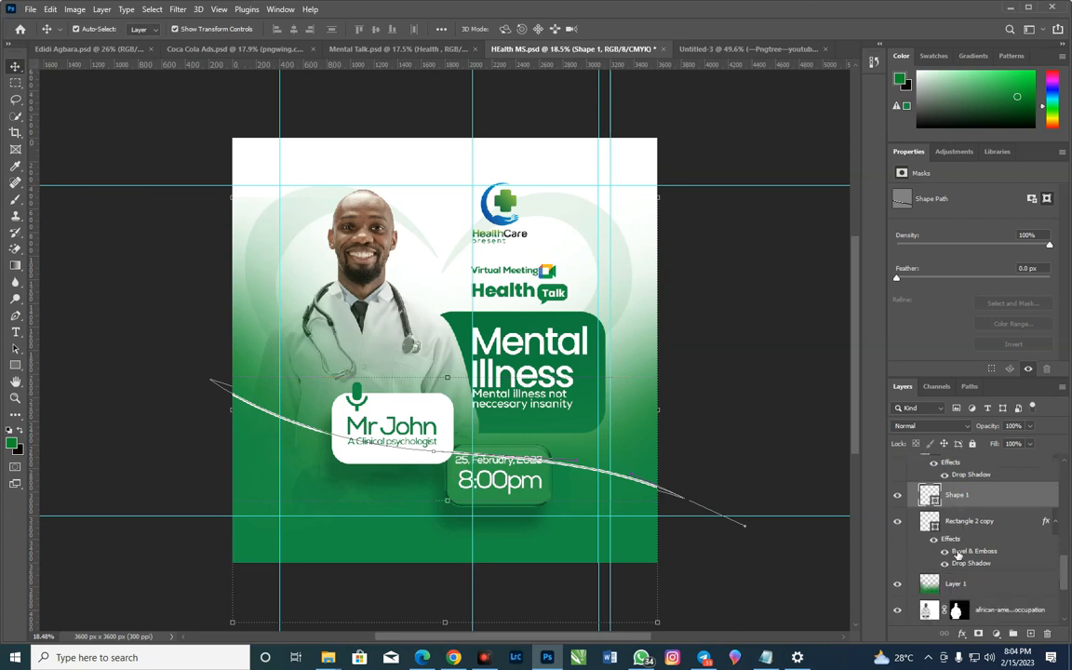
scroll(1000, 530, down, 1)
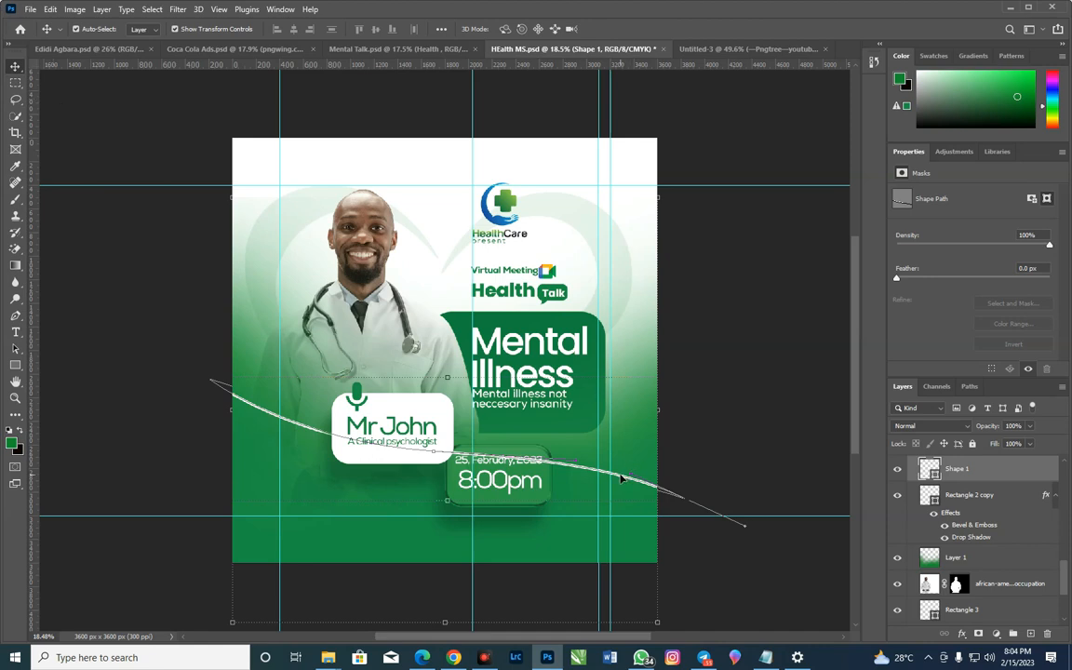
drag(622, 479, 598, 453)
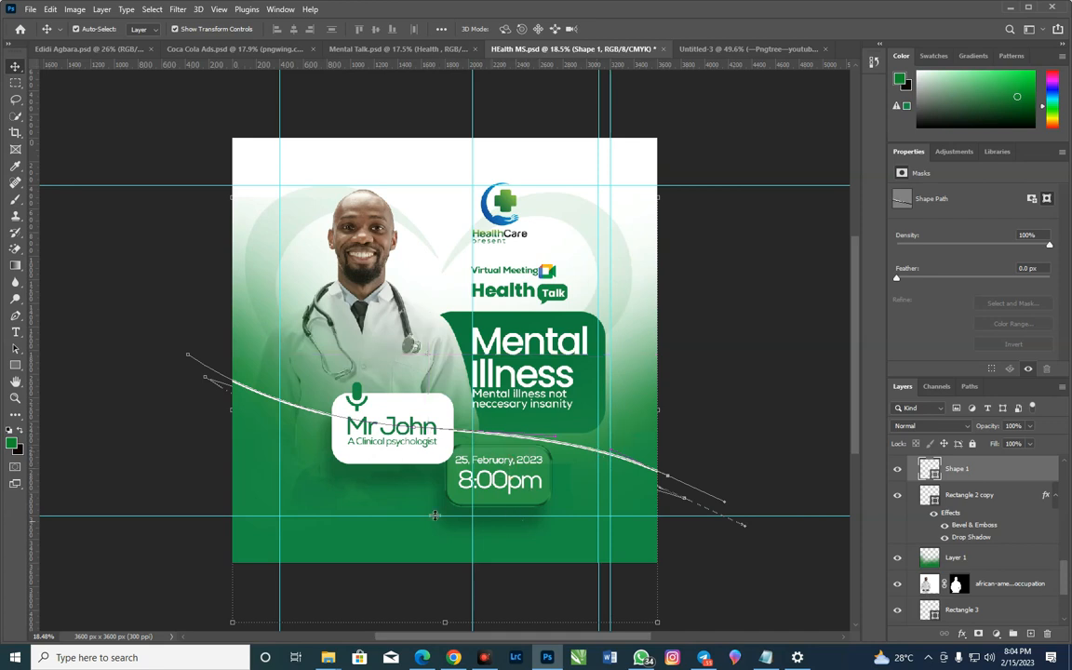
click(697, 381)
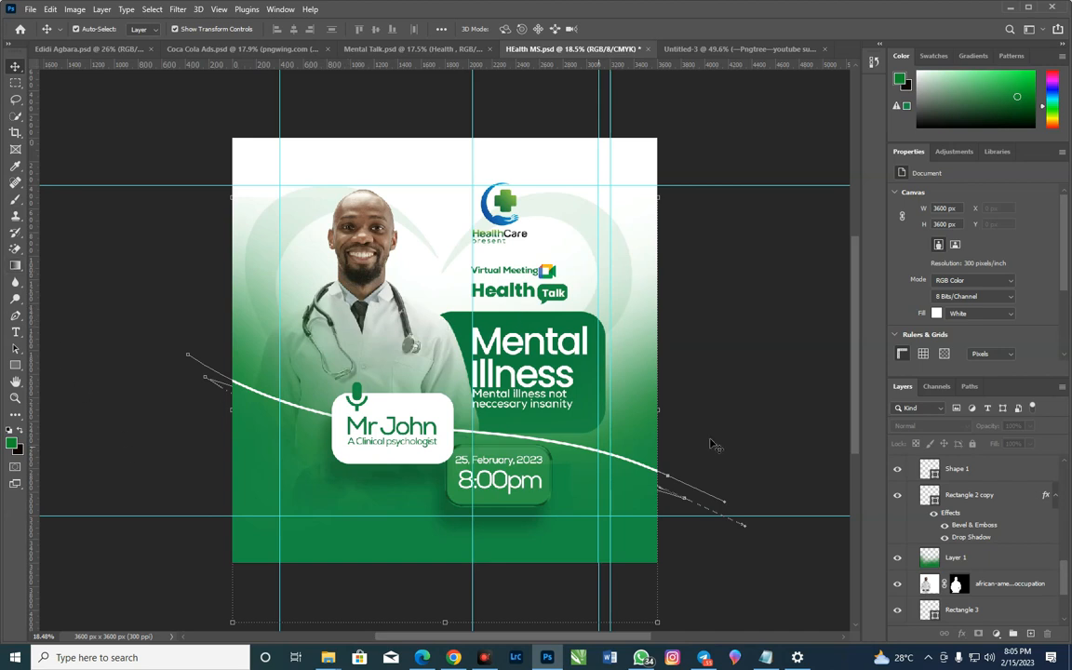
Add a new layer directly above the doctor image layer and set the foreground colour to a bright green
click(995, 586)
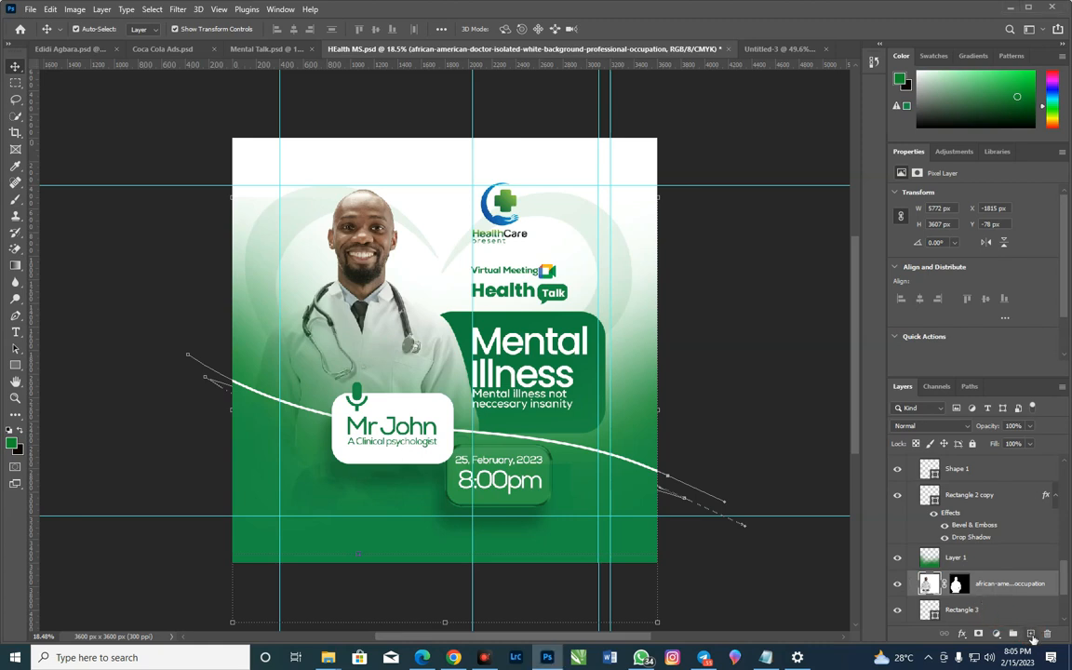
click(1032, 635)
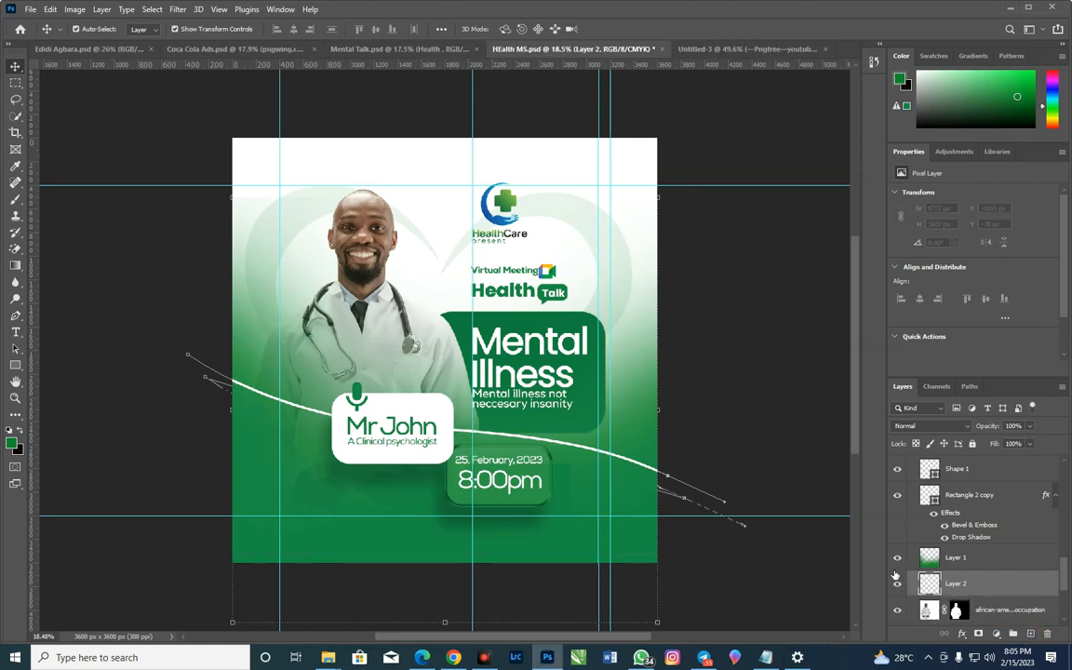
click(13, 444)
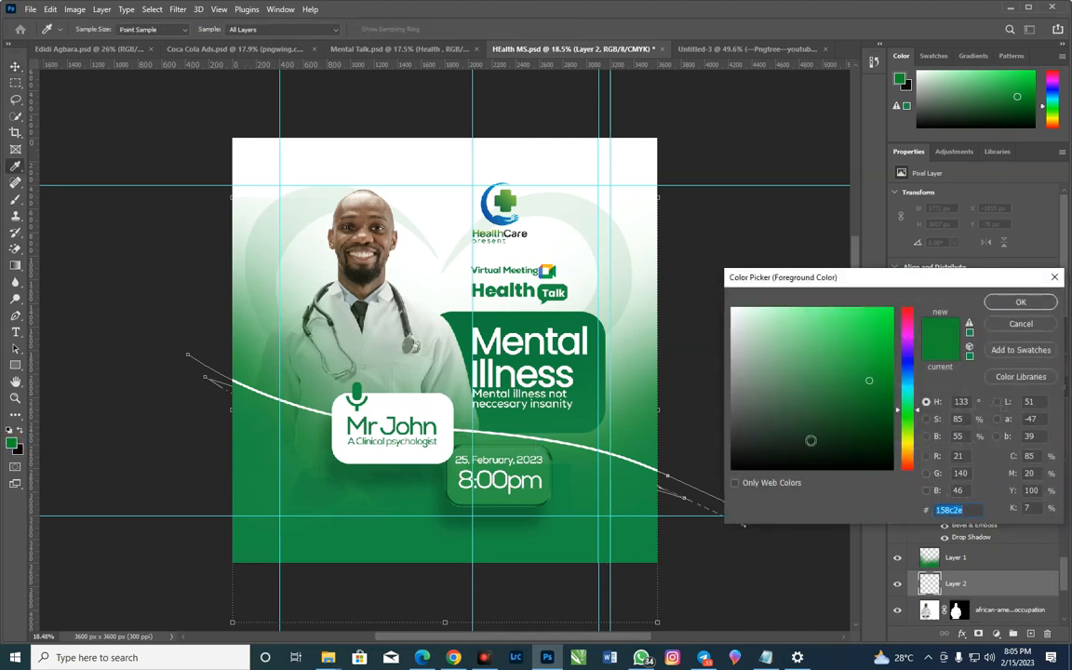
click(1028, 304)
click(9, 444)
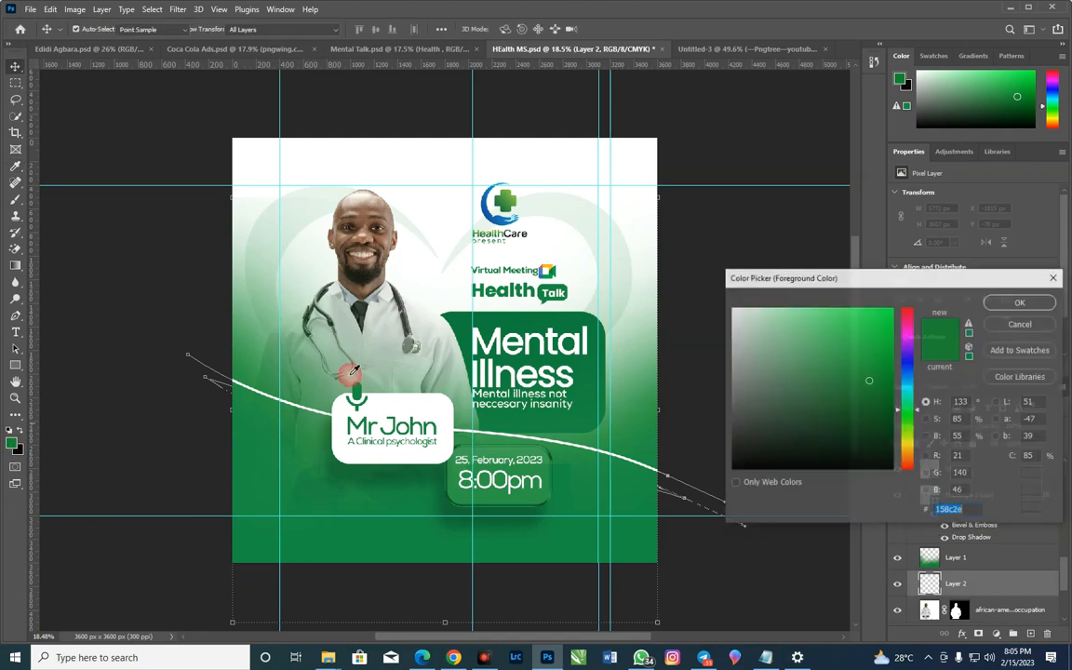
drag(873, 361, 885, 306)
click(1007, 302)
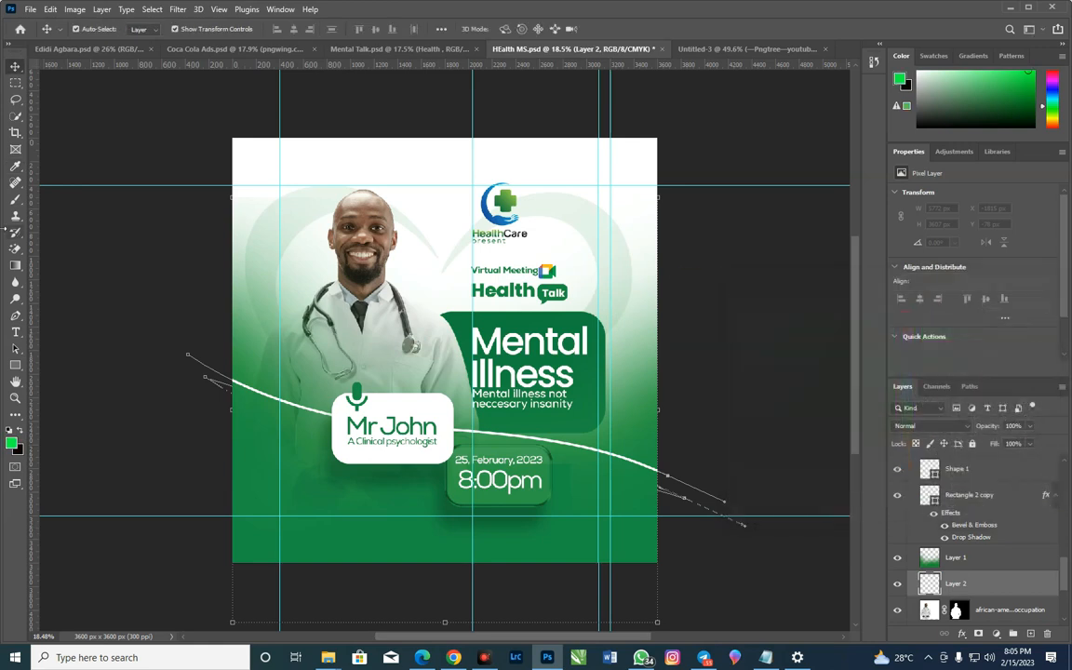
Brush bright green at size 2874 over the flyer's left side and lower-right corner on the new layer, blended in Screen mode
click(15, 200)
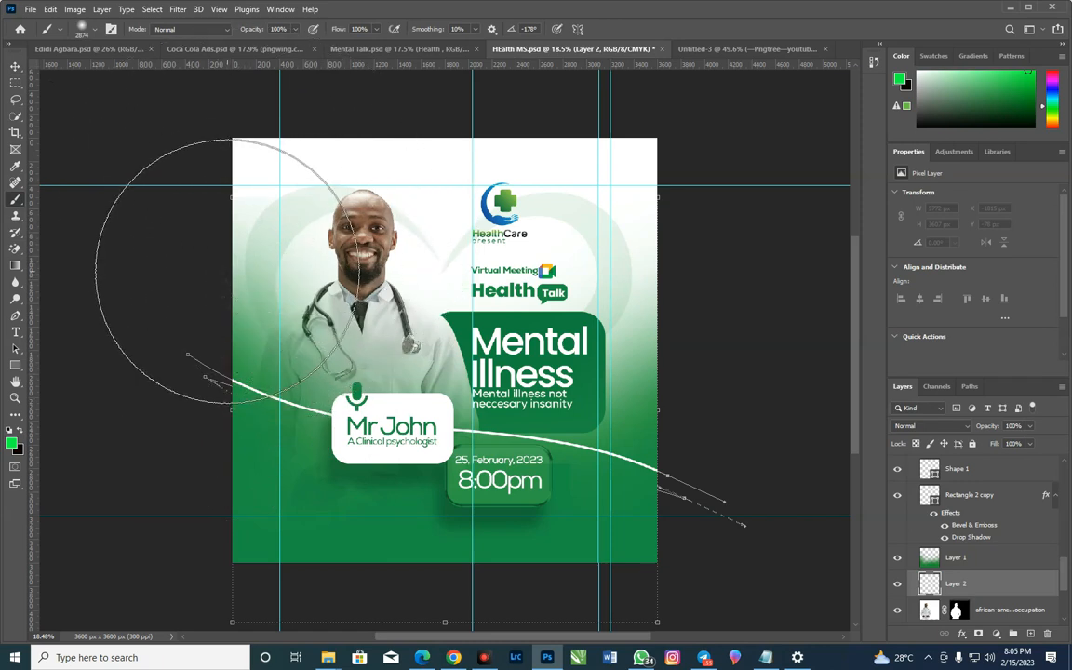
click(226, 273)
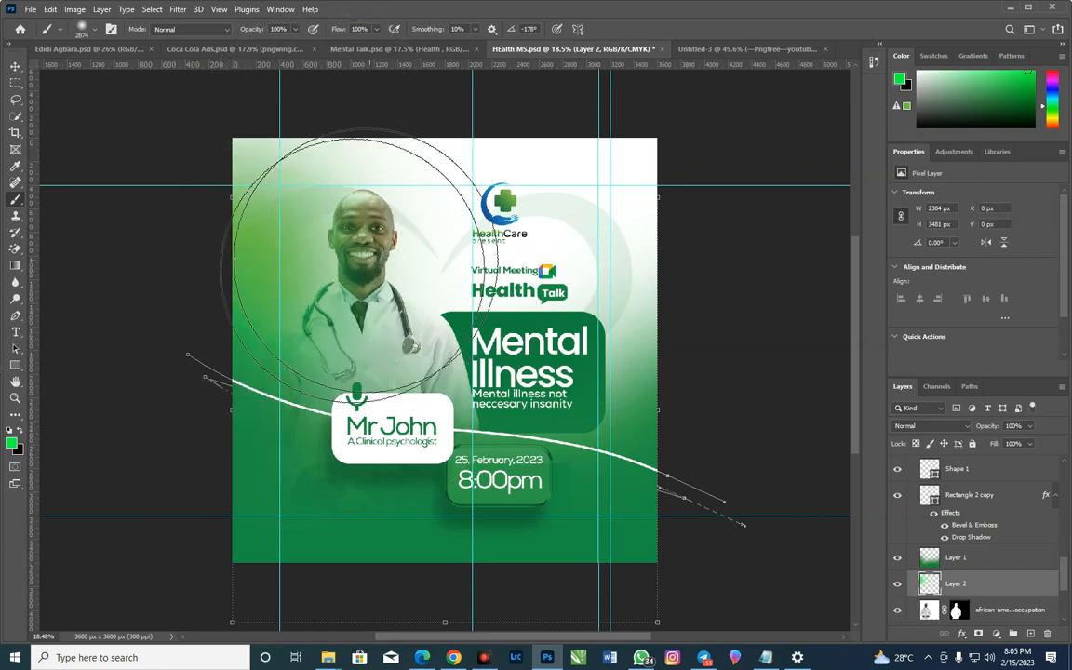
click(924, 431)
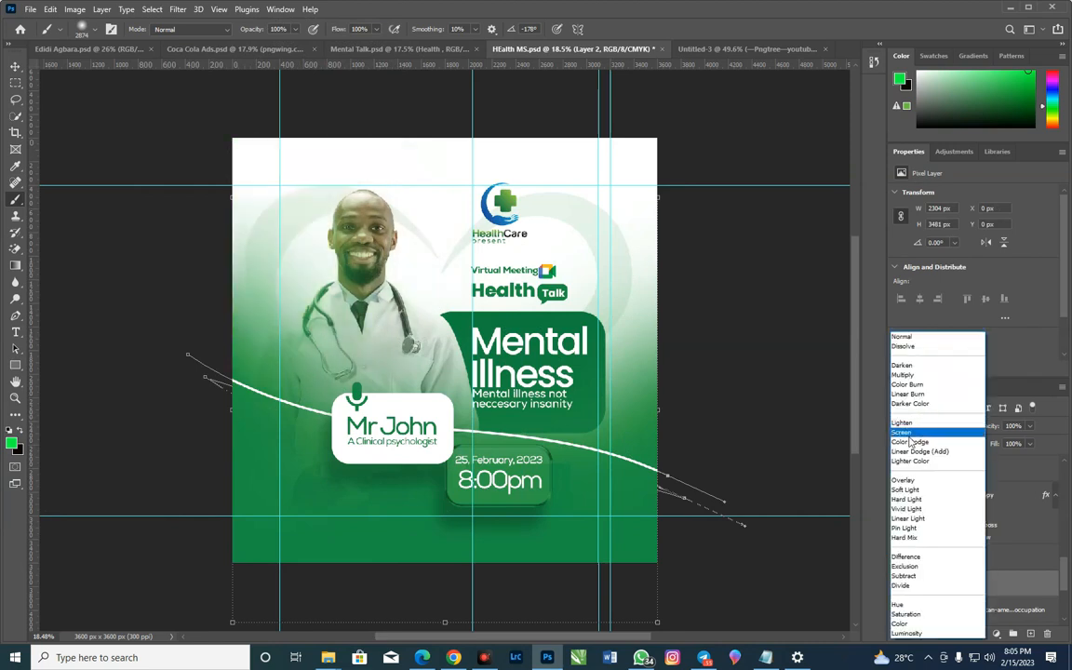
click(915, 433)
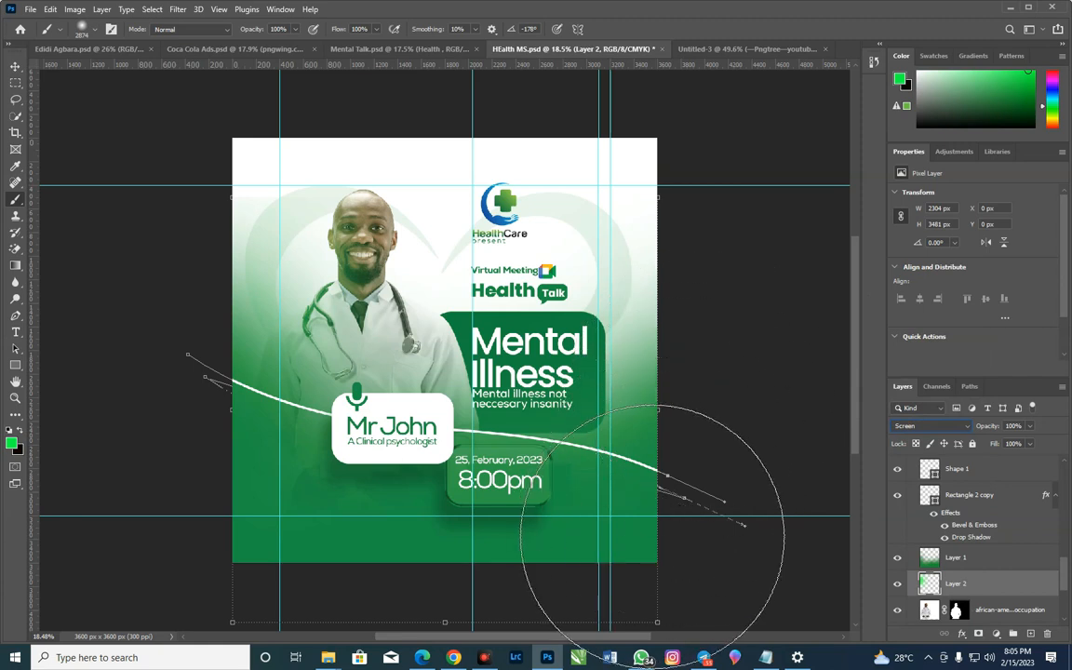
click(656, 535)
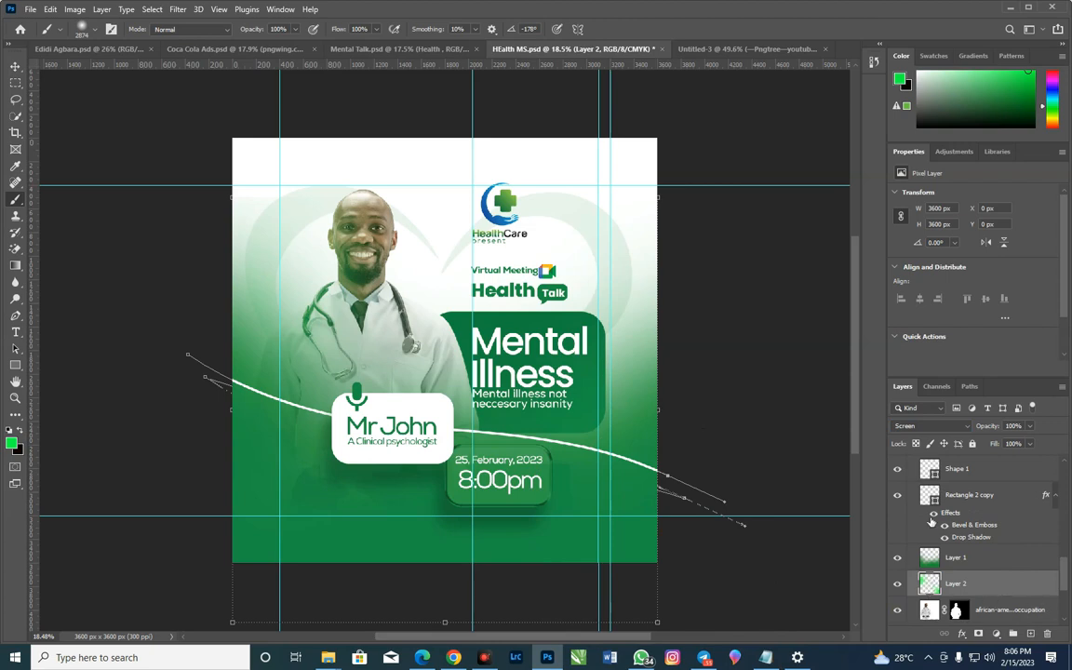
Add a new layer above Layer 1 and brush a soft bright green glow over the flyer's lower-right edge
click(955, 558)
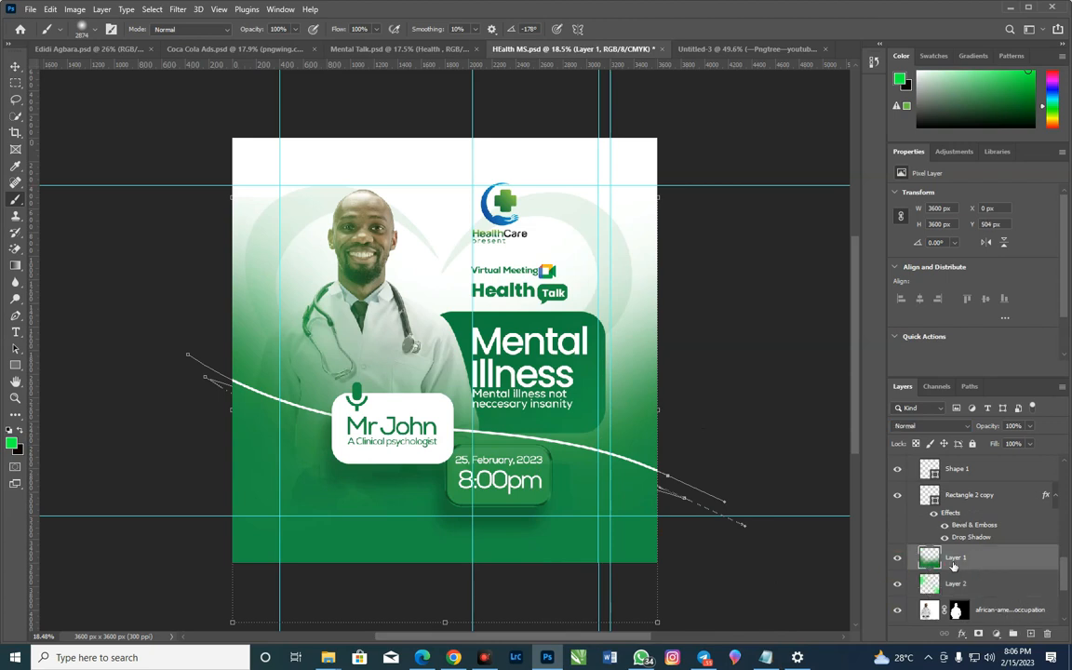
click(1029, 634)
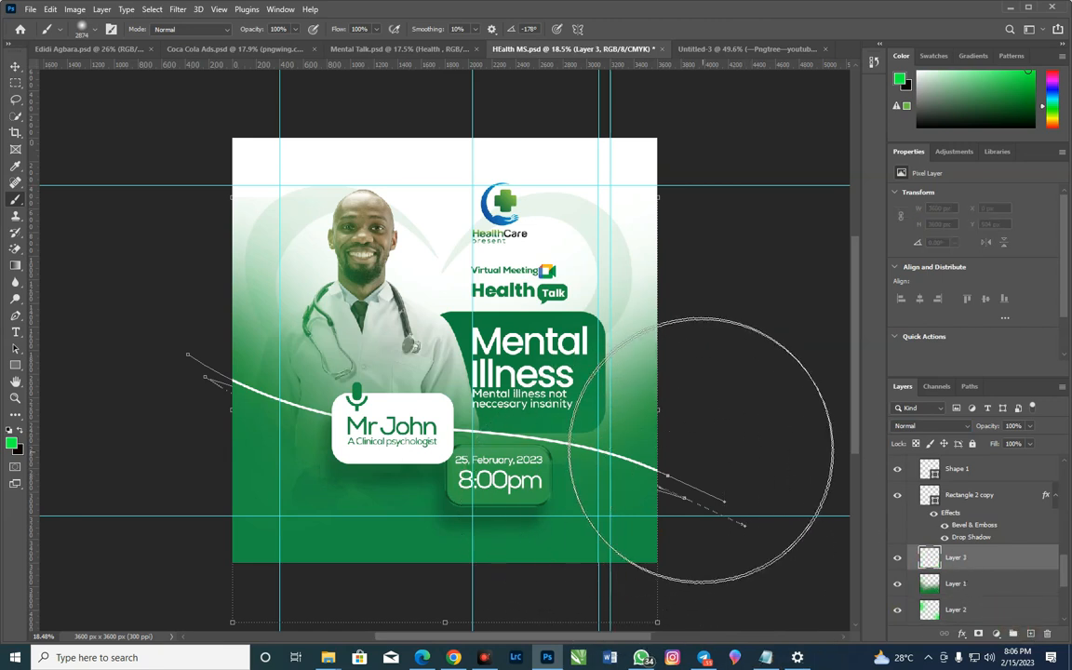
click(682, 451)
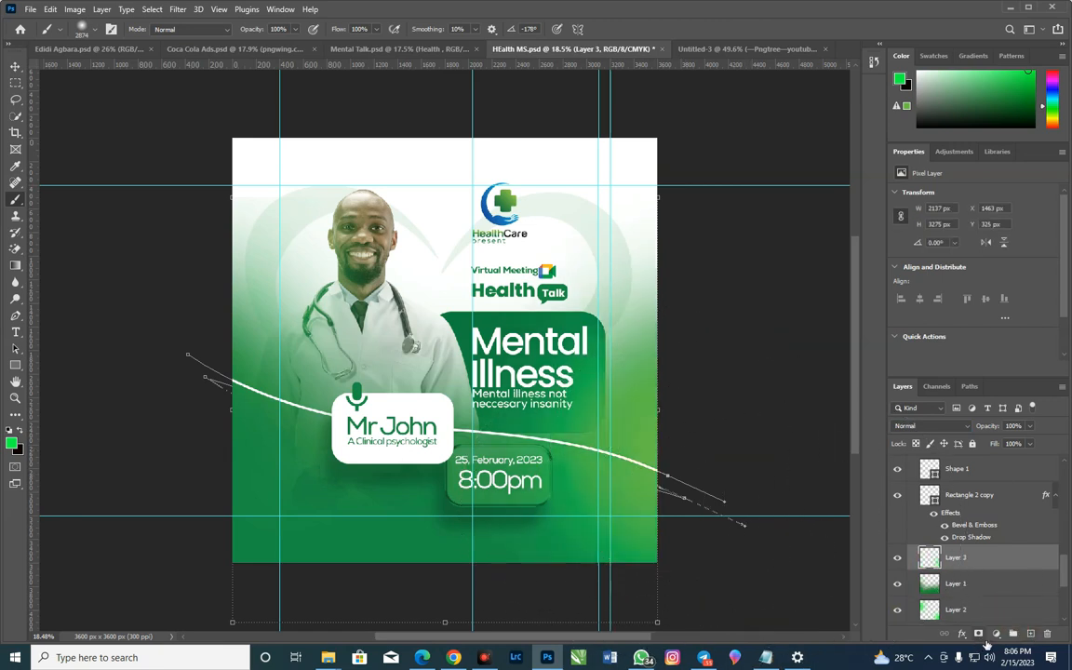
Try Screen blending on Layer 3, the soft green glow at the flyer's lower-right edge, and delete that layer
click(936, 426)
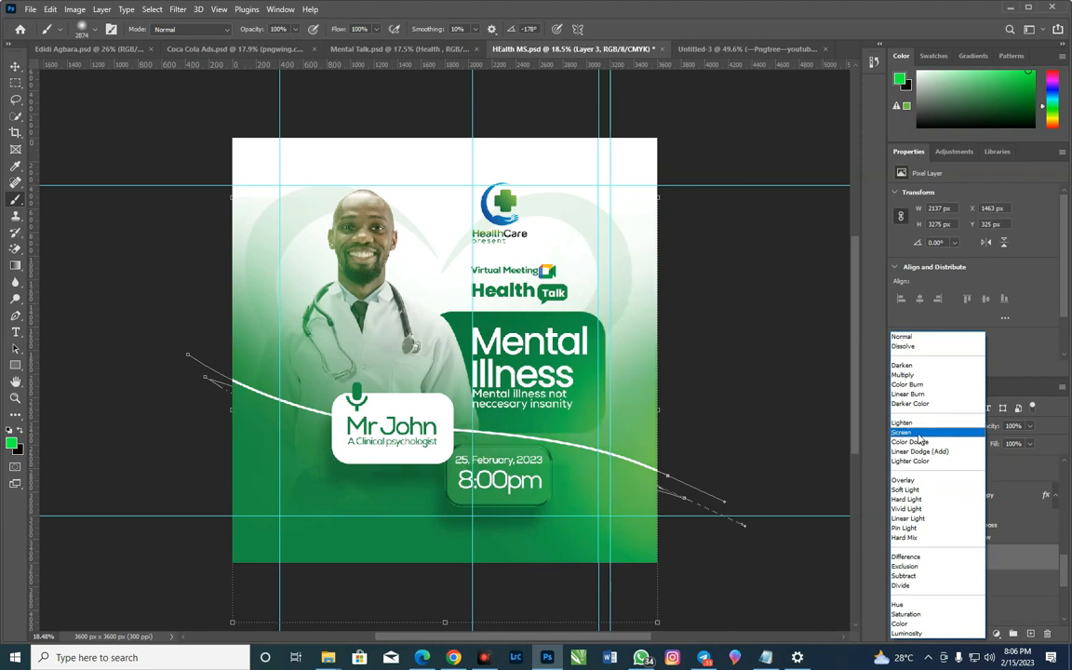
click(919, 435)
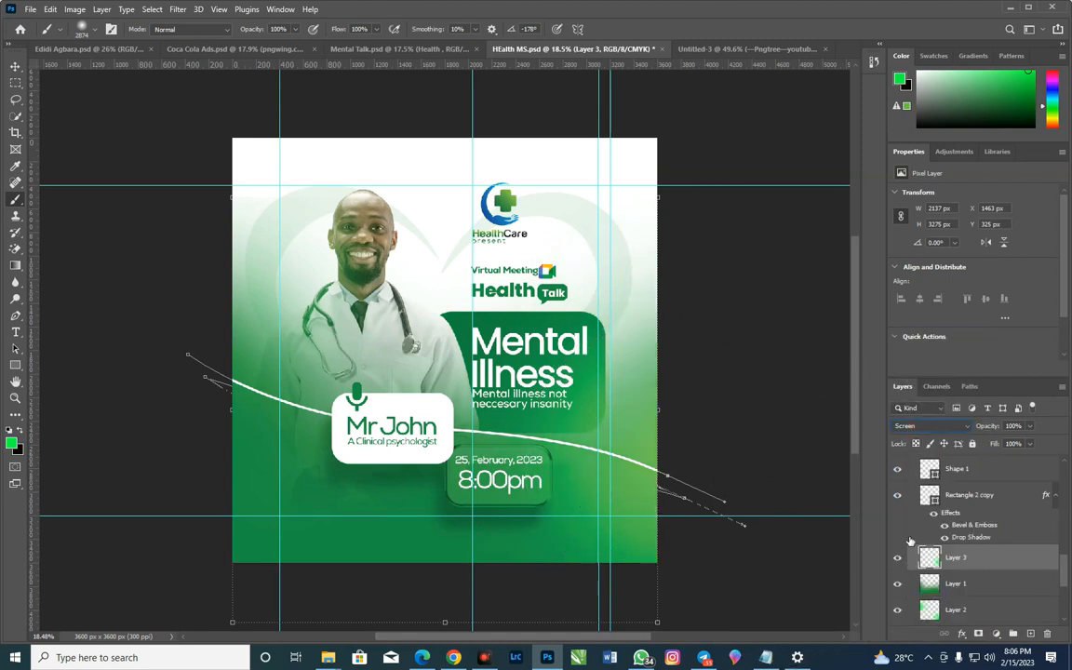
click(1047, 634)
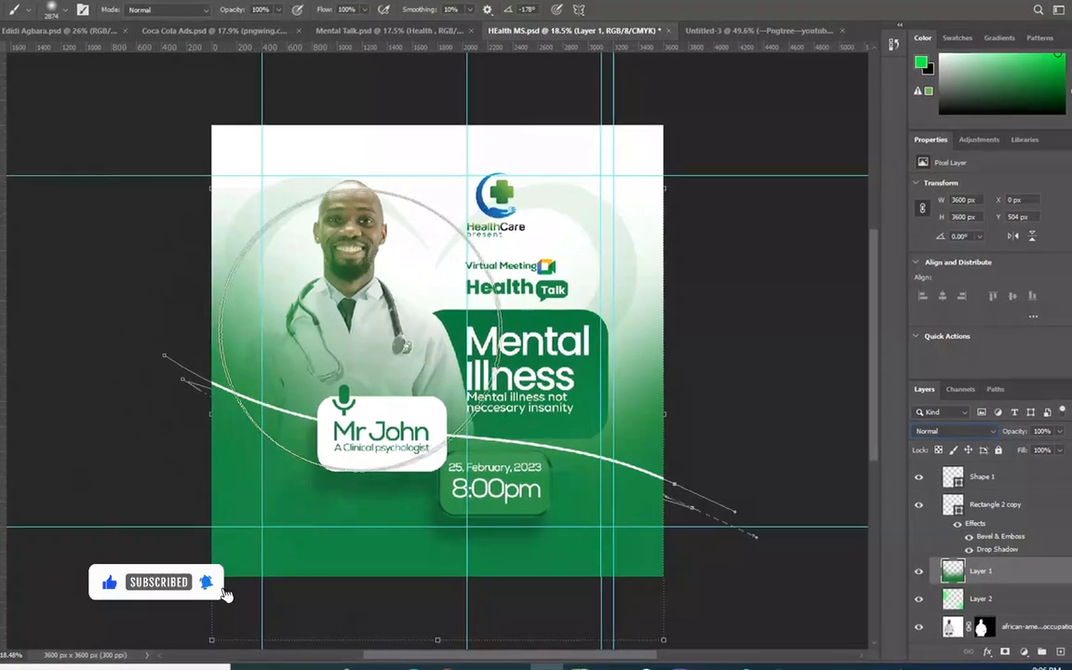
Switch from the Brush to the Move tool and deselect all layers
key(v)
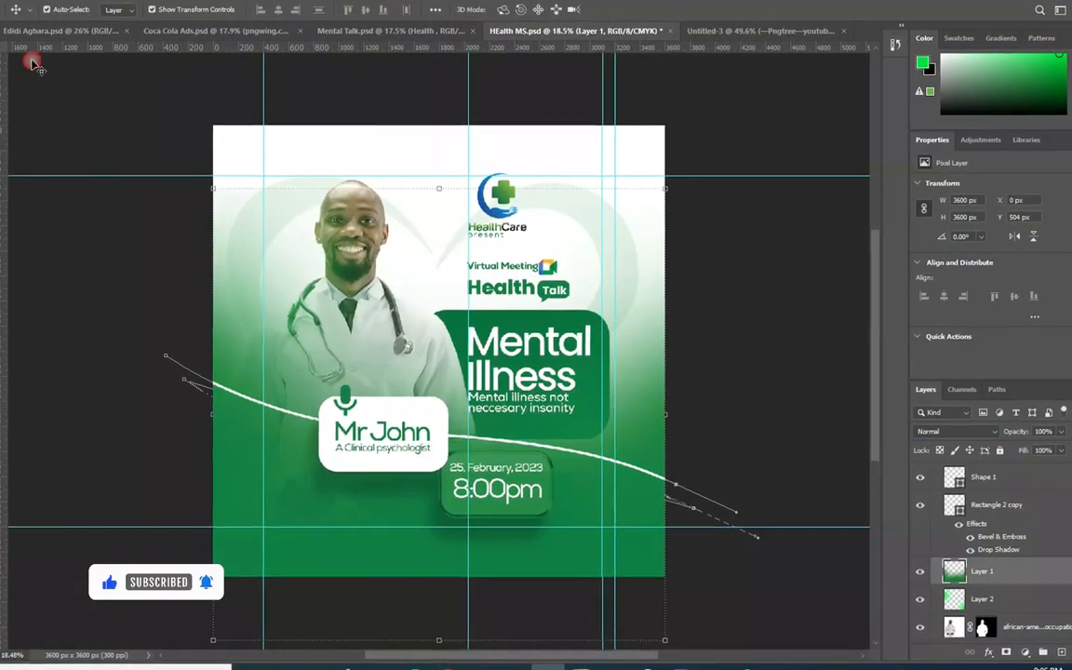
click(463, 243)
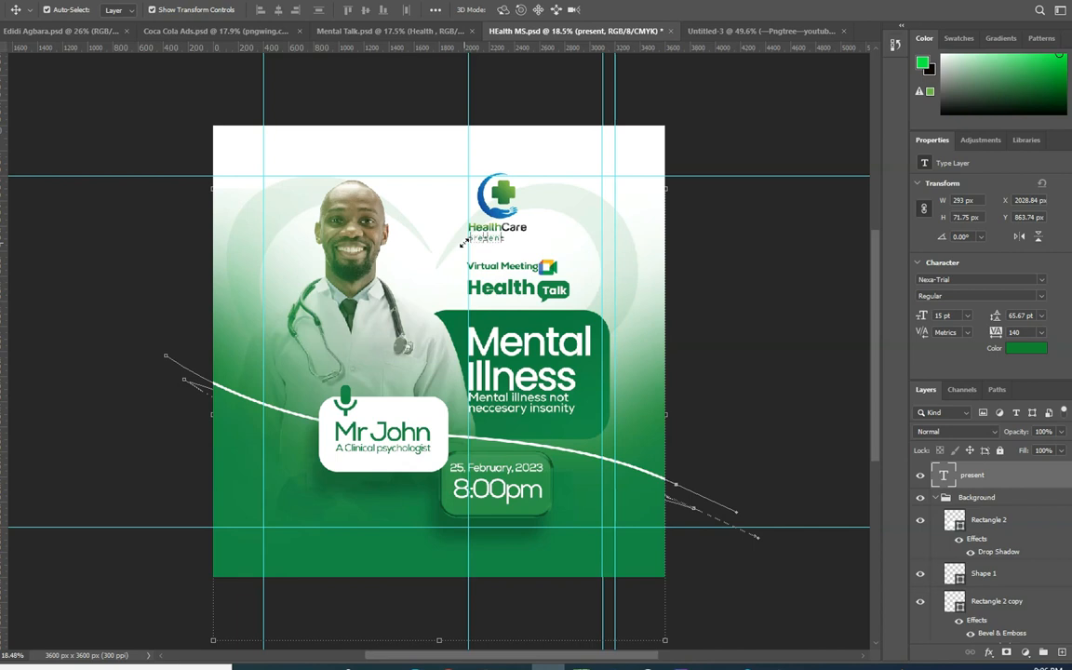
click(420, 227)
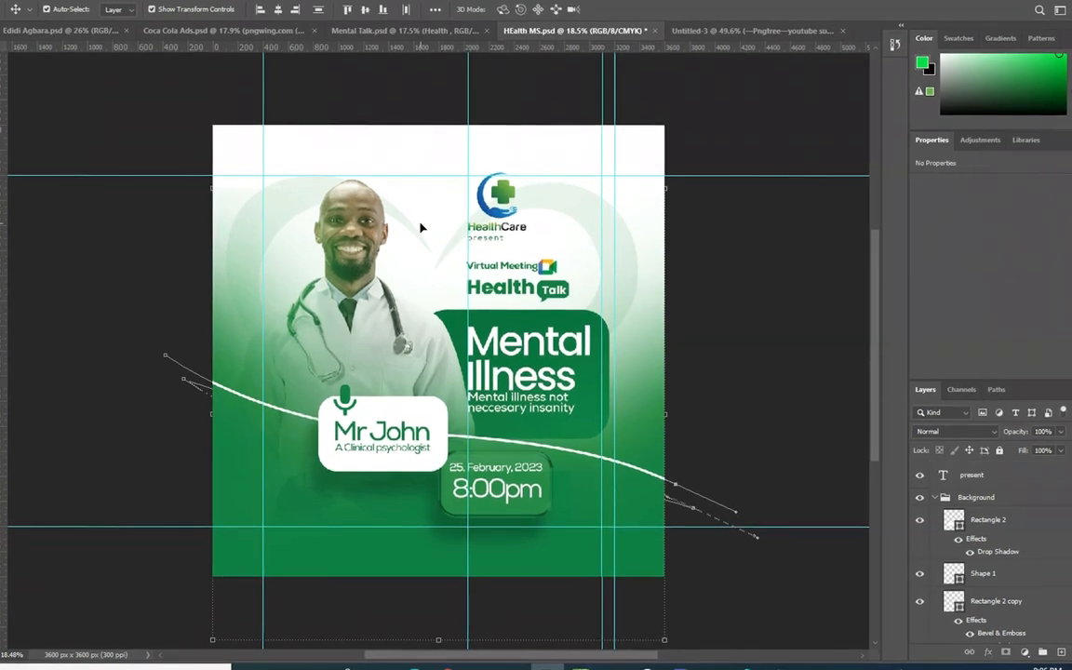